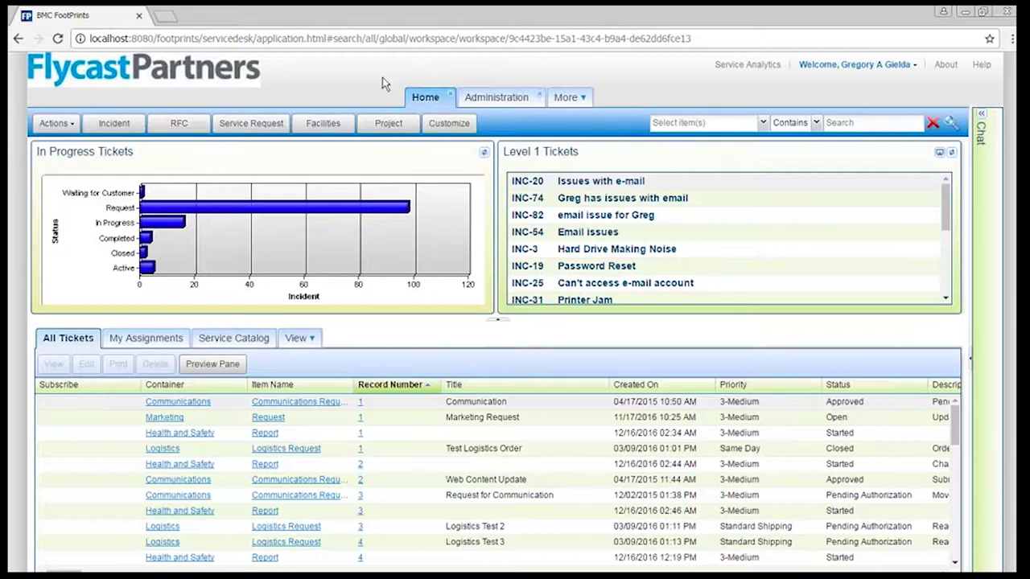
# Step: Open the Service Catalog to view its service categories, and return to the Home console
pyautogui.click(587, 101)
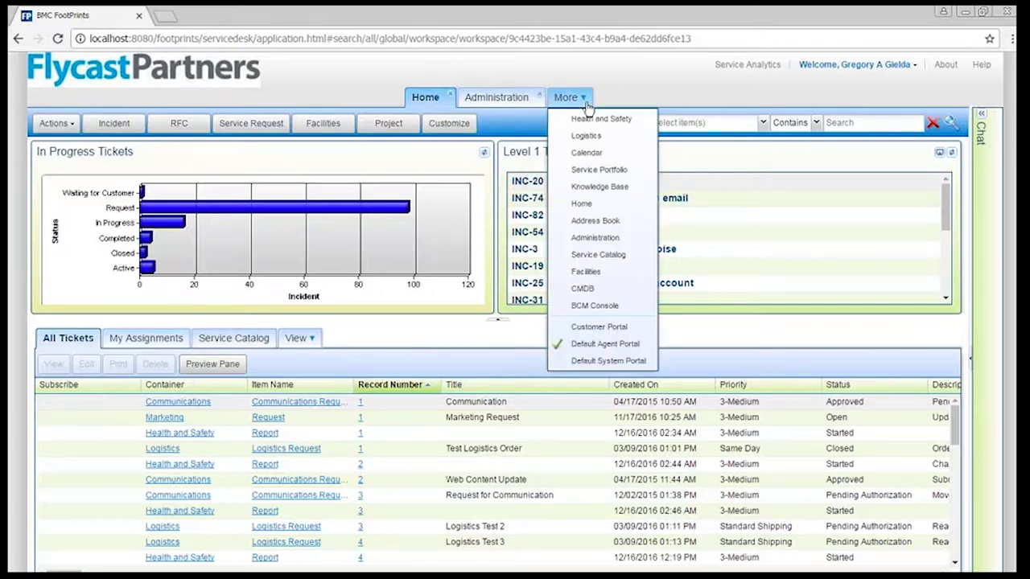
pyautogui.click(622, 254)
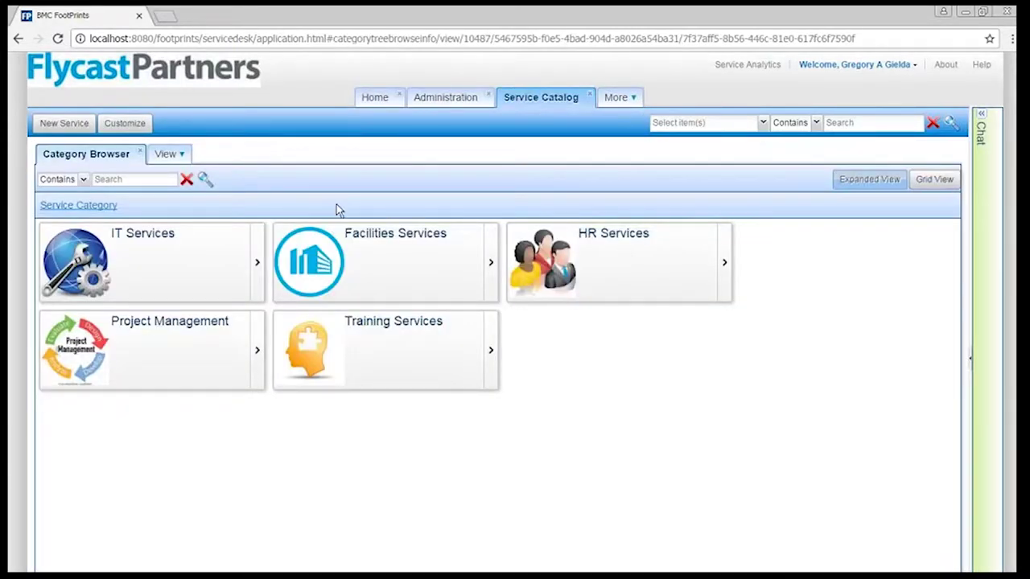
pyautogui.click(377, 97)
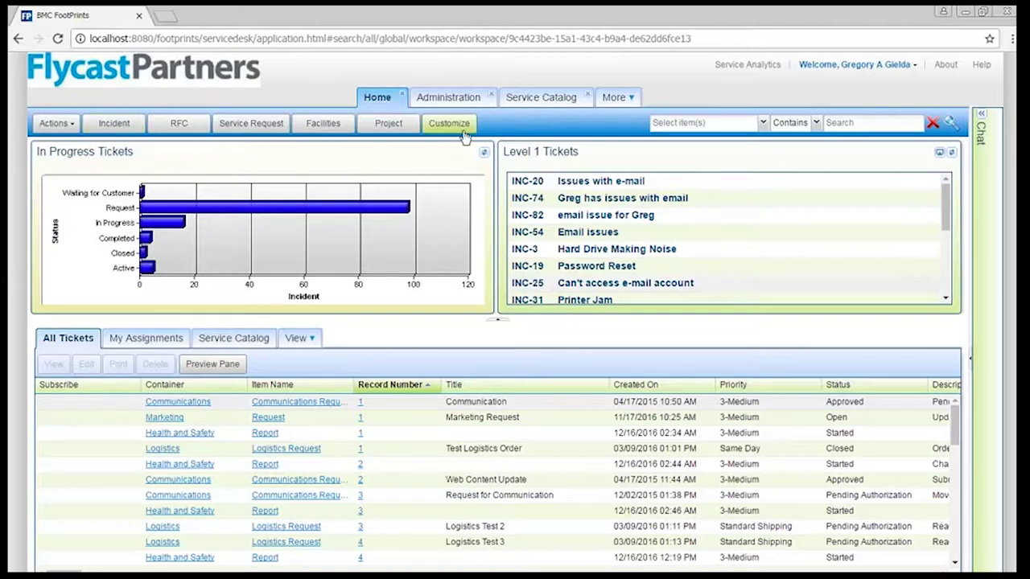
# Step: Look through the list of record types available for creating a new item from Home
pyautogui.click(71, 127)
pyautogui.moveTo(71, 144)
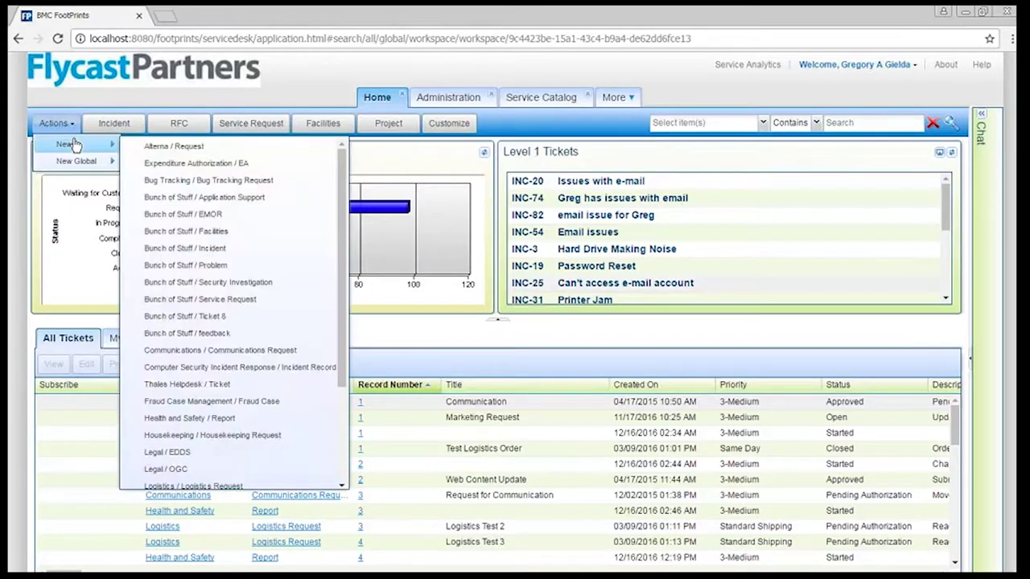
pyautogui.scroll(-3, 266, 370)
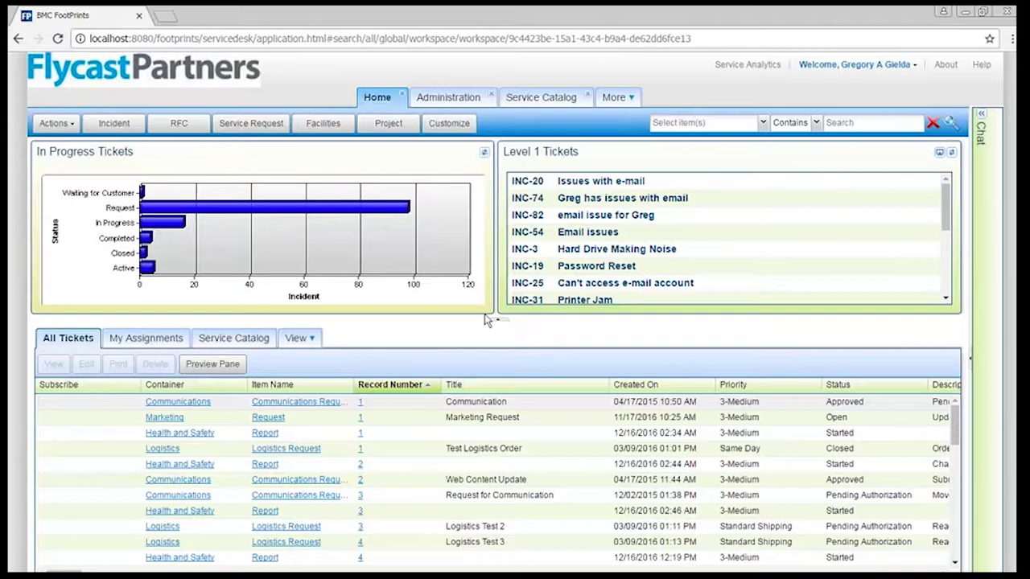
# Step: Customize the Home console by adding a Chart widget beside Level 1 Tickets, and display the available views
pyautogui.click(448, 129)
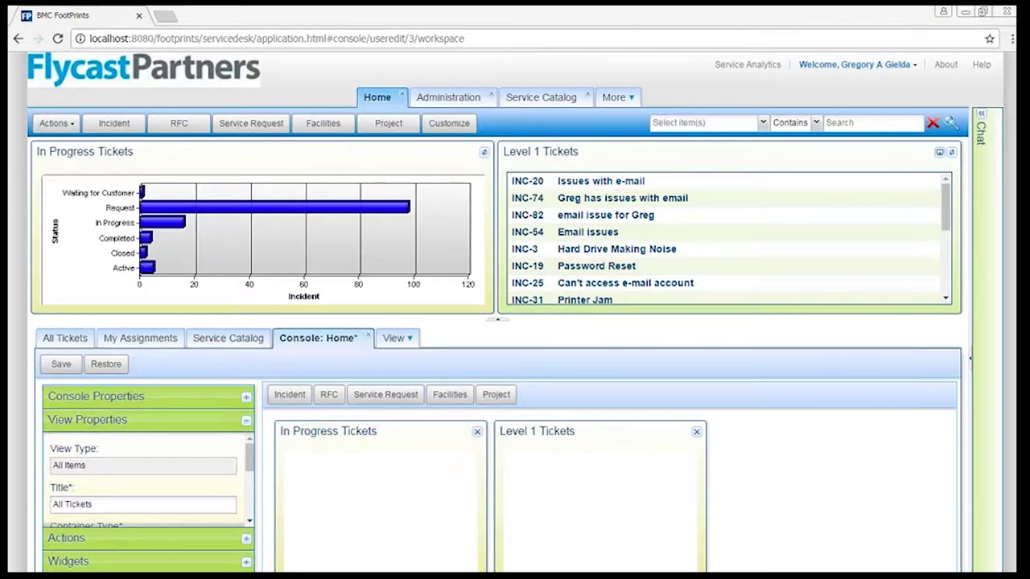
pyautogui.click(111, 562)
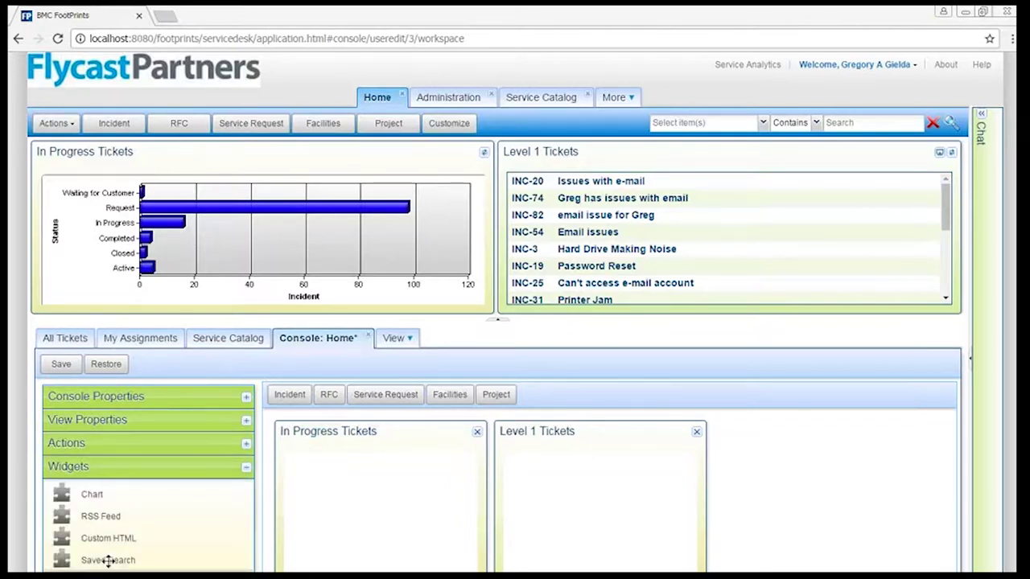
pyautogui.moveTo(63, 495); pyautogui.dragTo(850, 498)
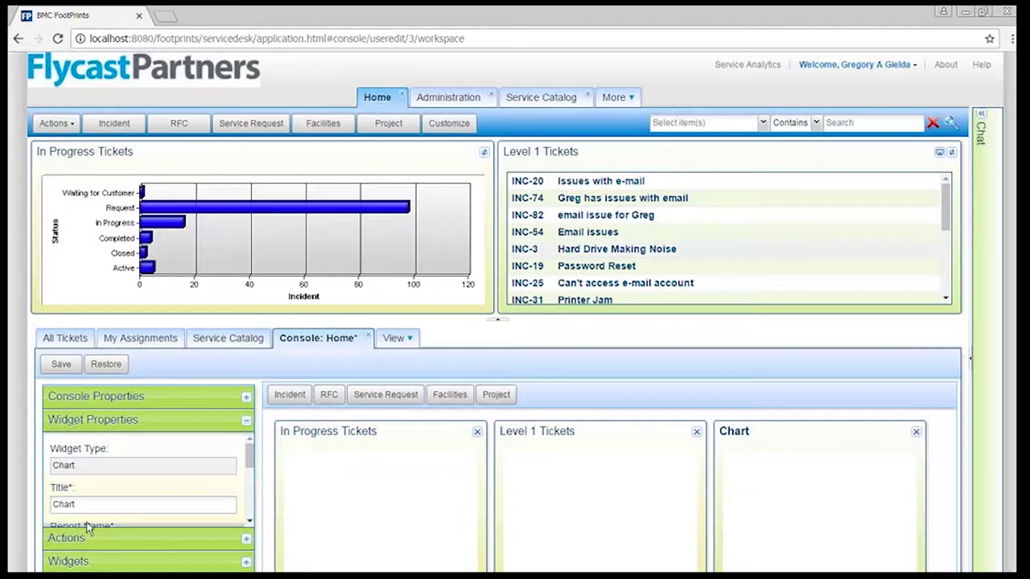
pyautogui.click(63, 567)
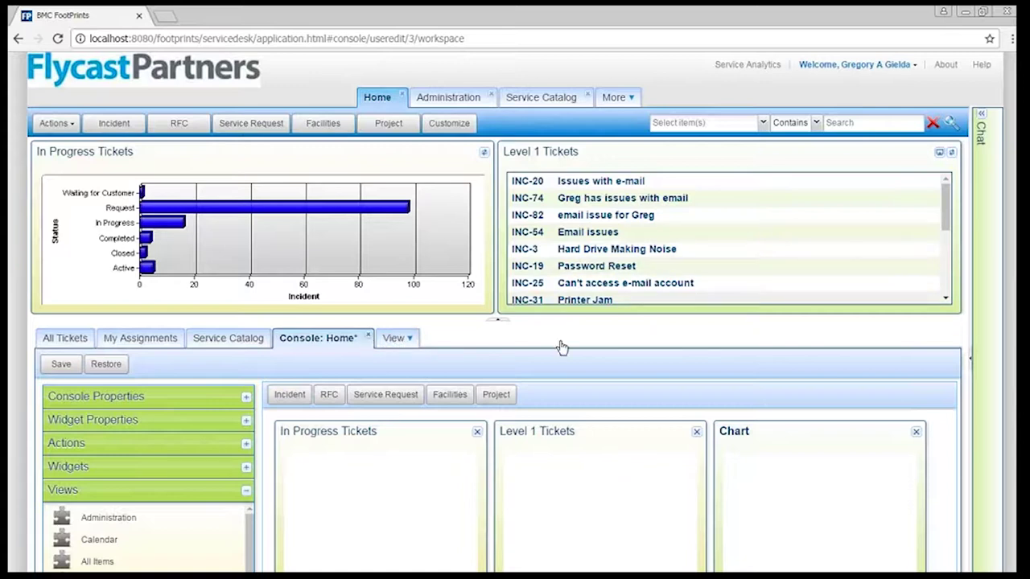
# Step: Collapse the Home widgets area, and open new Incident and Facilities ticket forms down to the Facilities form's Common section
pyautogui.click(499, 321)
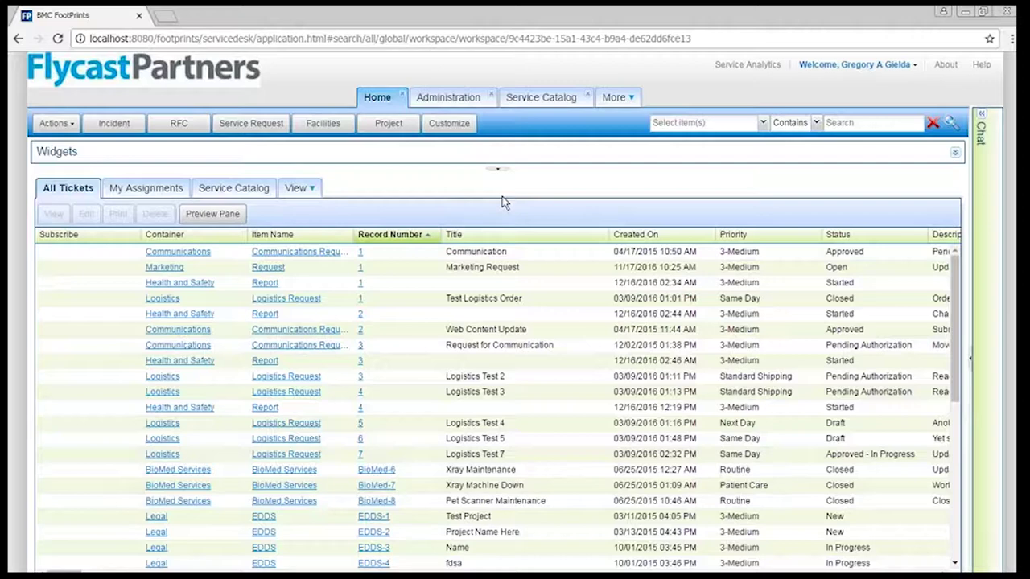
pyautogui.click(120, 124)
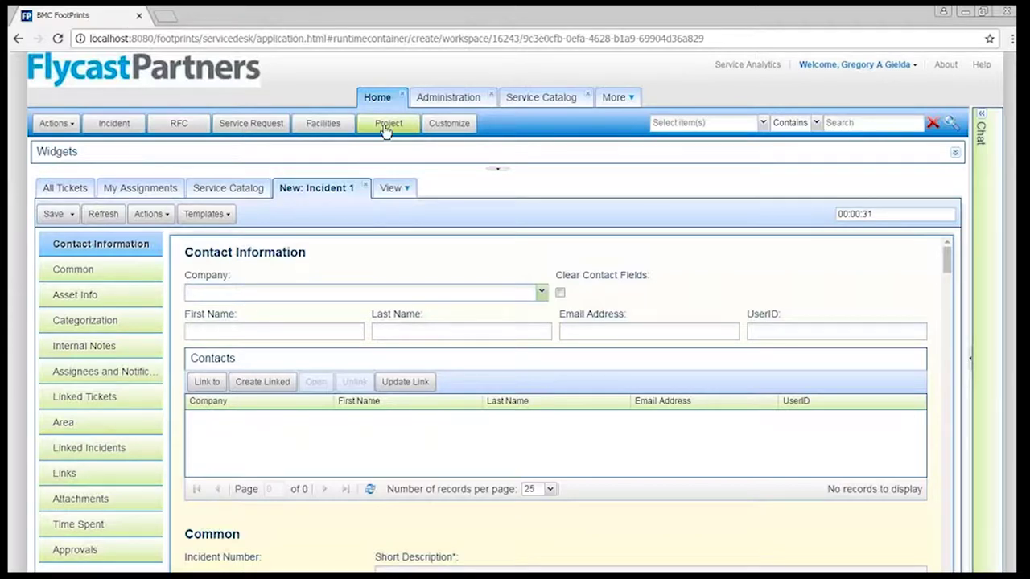
pyautogui.click(315, 130)
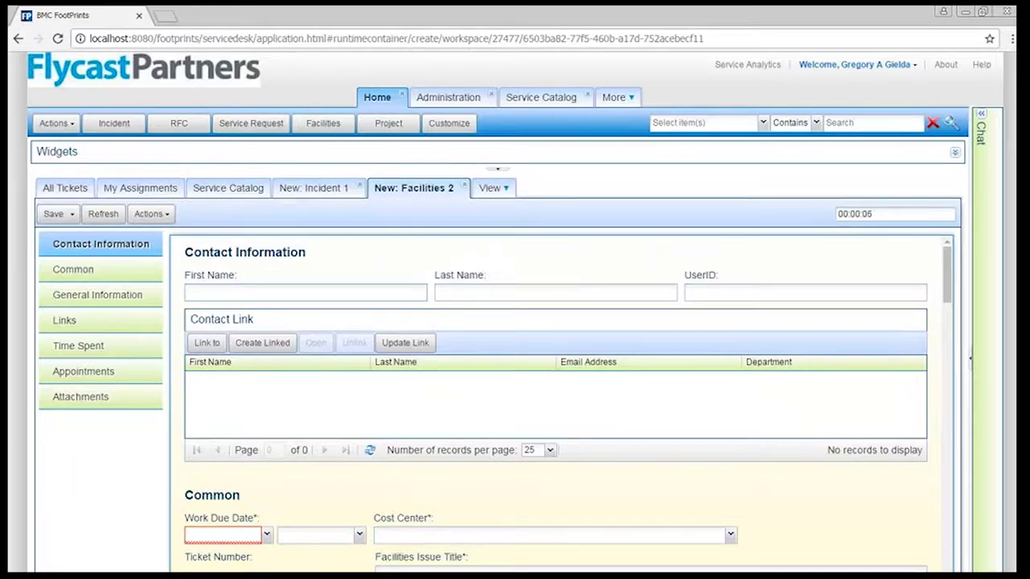
pyautogui.scroll(-3, 754, 506)
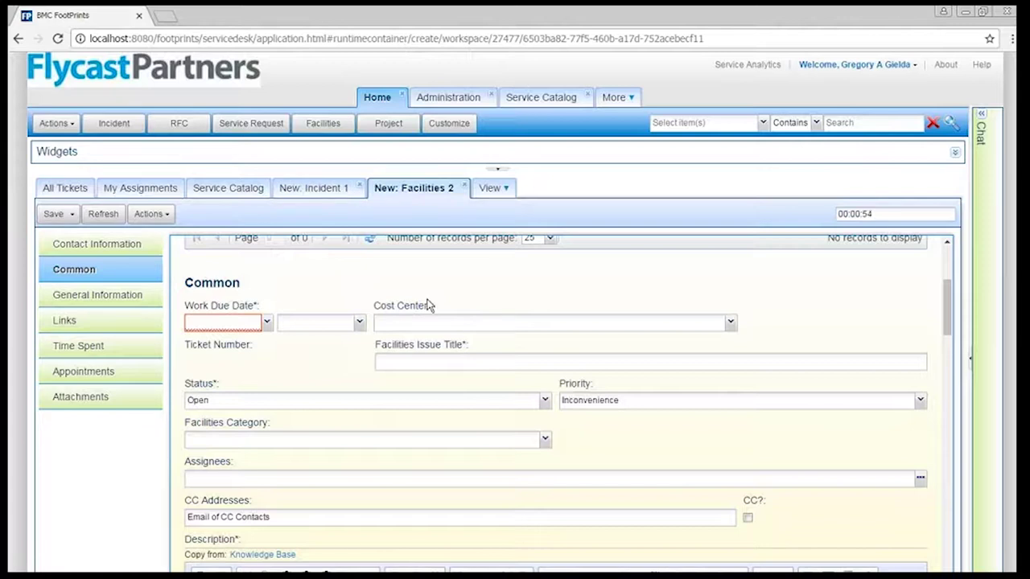
# Step: Compare the fields of the new Incident form with those of the new Facilities form
pyautogui.click(326, 193)
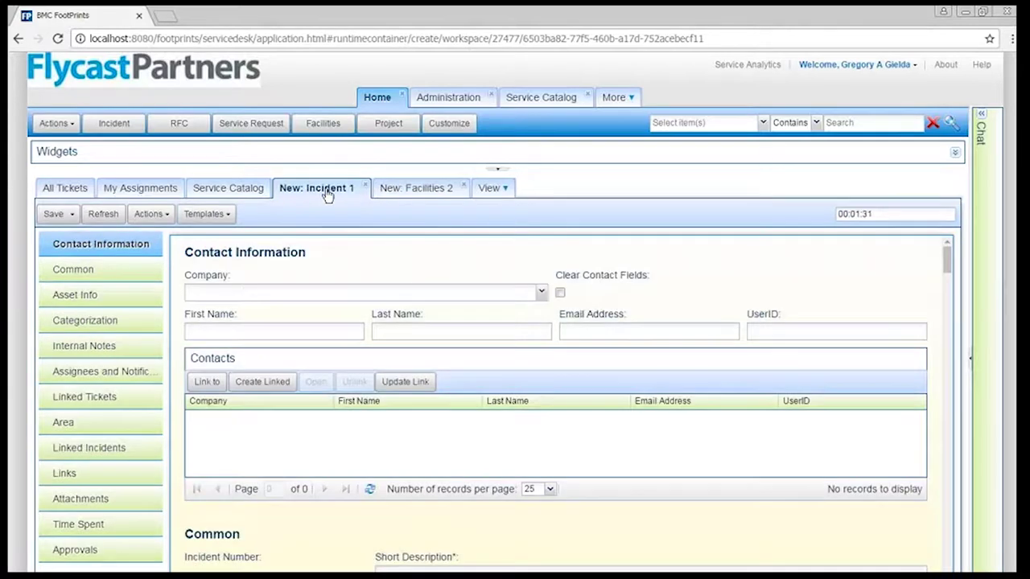
pyautogui.click(440, 189)
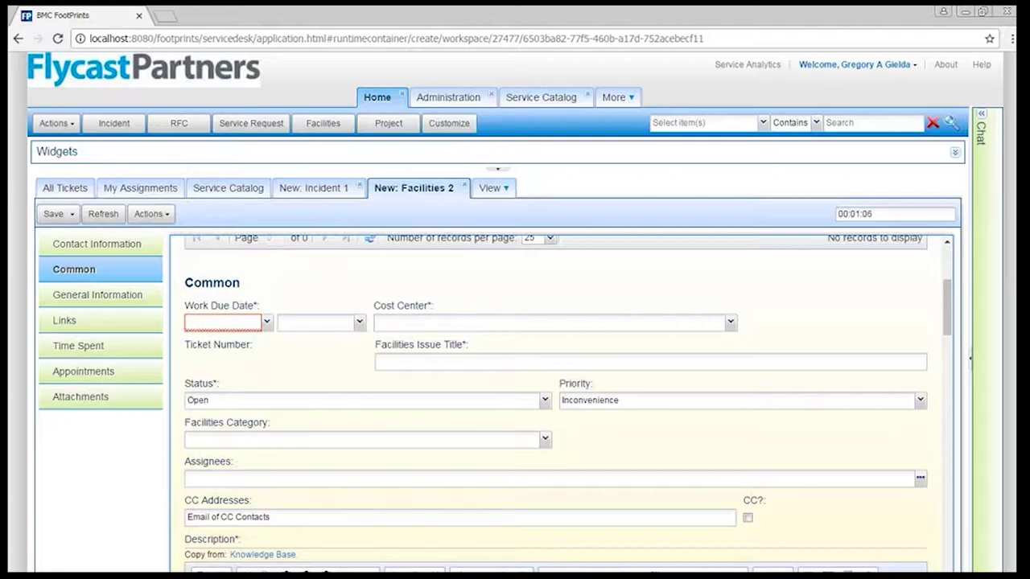
pyautogui.click(310, 197)
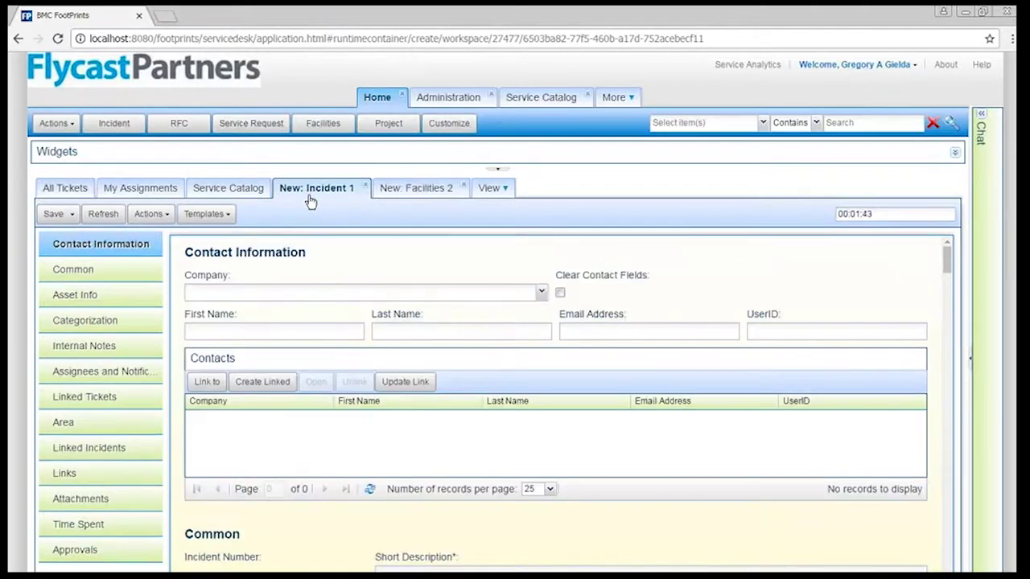
pyautogui.click(396, 193)
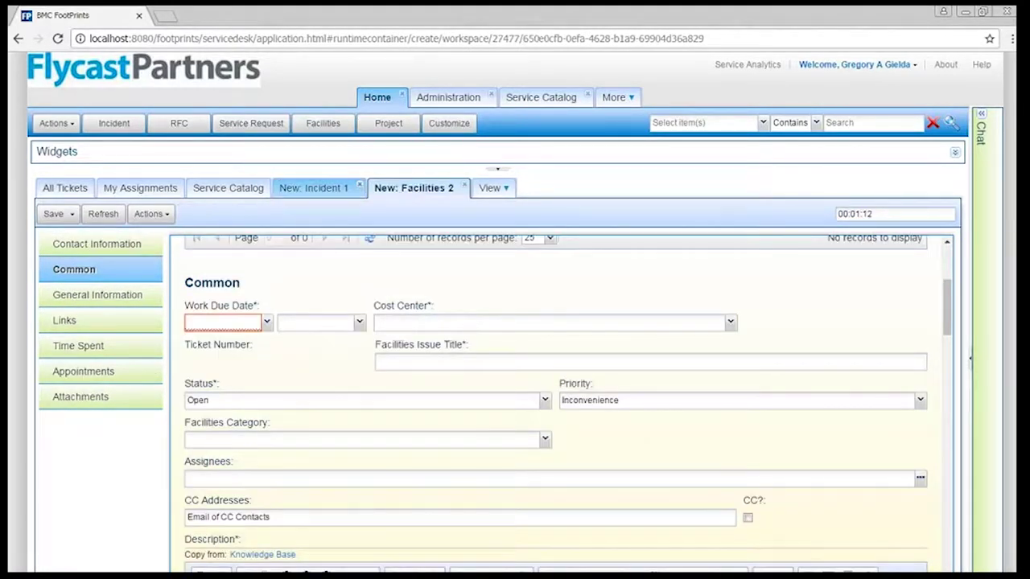
# Step: Start a new RFC and compare its change request form with the open Incident and Facilities forms
pyautogui.click(180, 124)
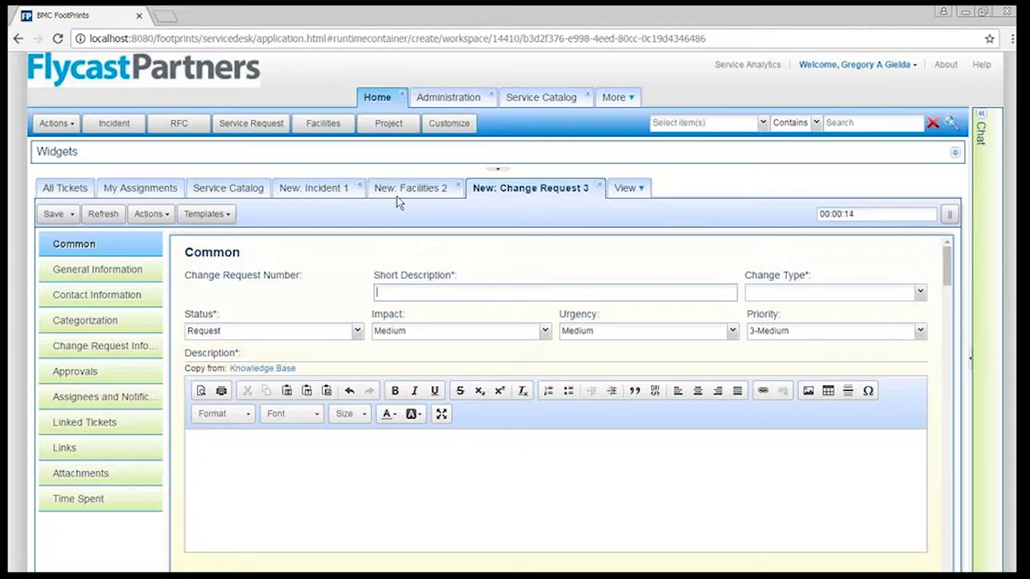
pyautogui.click(319, 193)
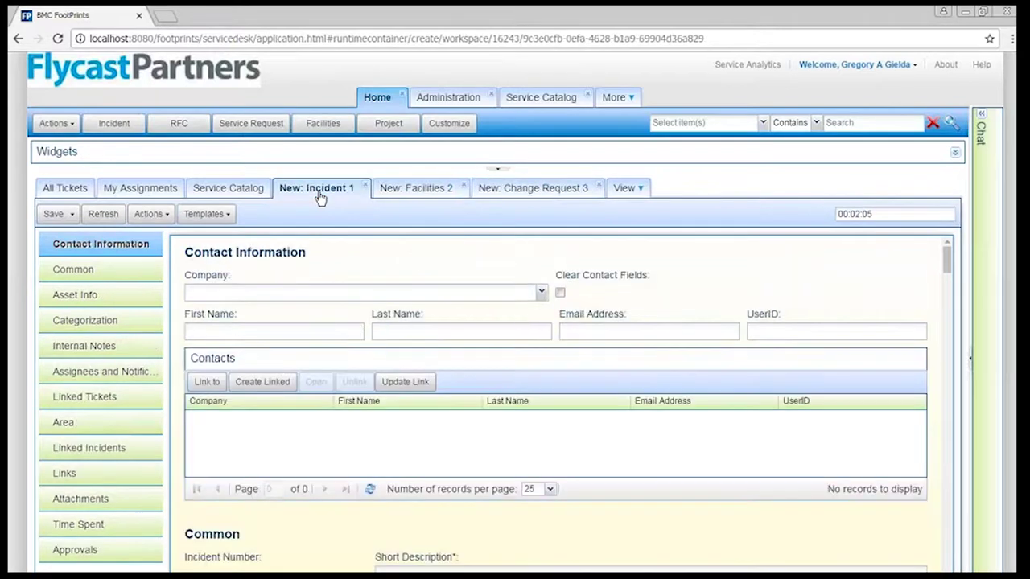
pyautogui.click(442, 197)
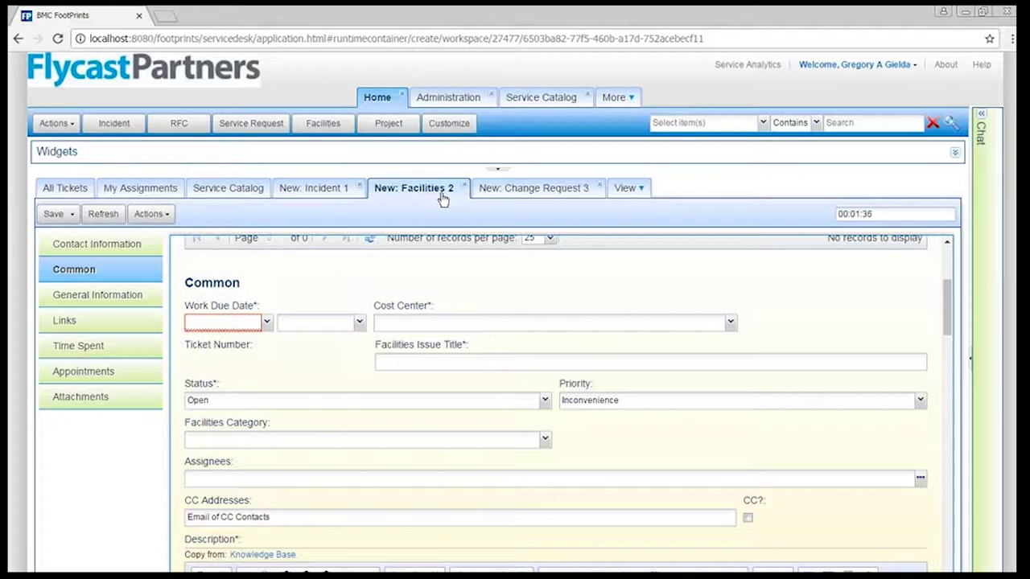
pyautogui.click(509, 197)
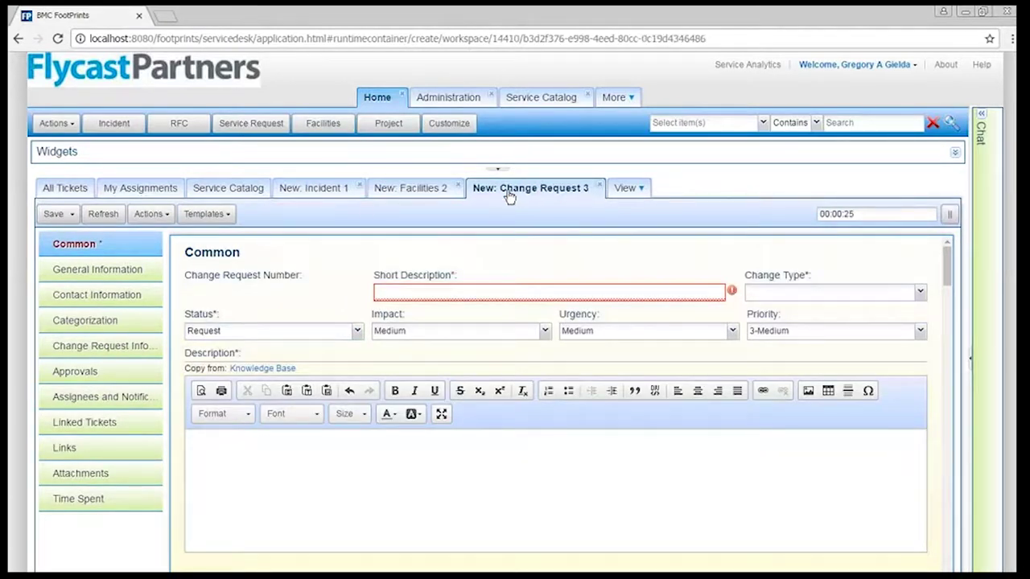
# Step: In the new incident, look up the contact by first name and link the first matching contact record
pyautogui.click(322, 200)
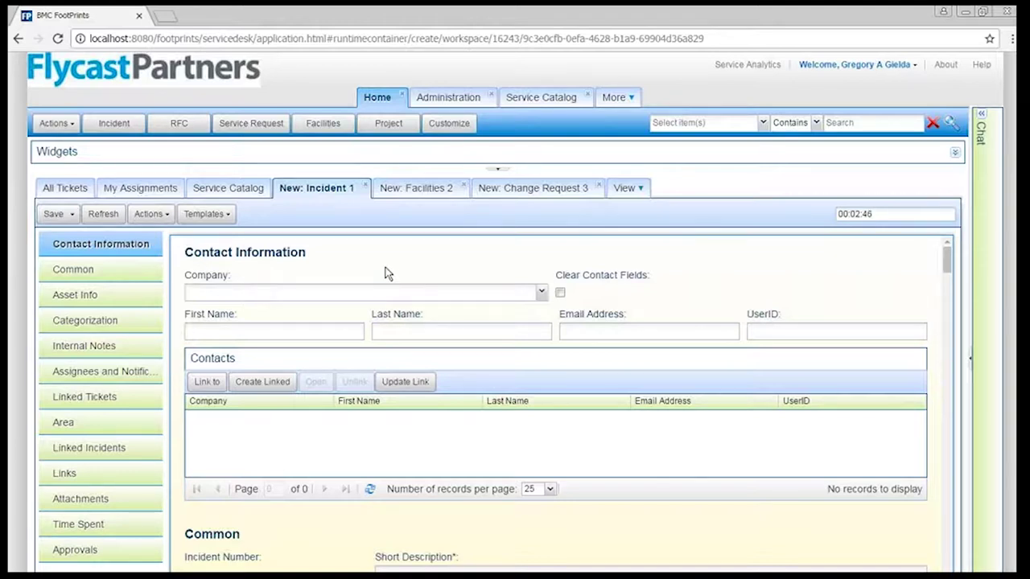
pyautogui.click(296, 335)
pyautogui.write('Greg')
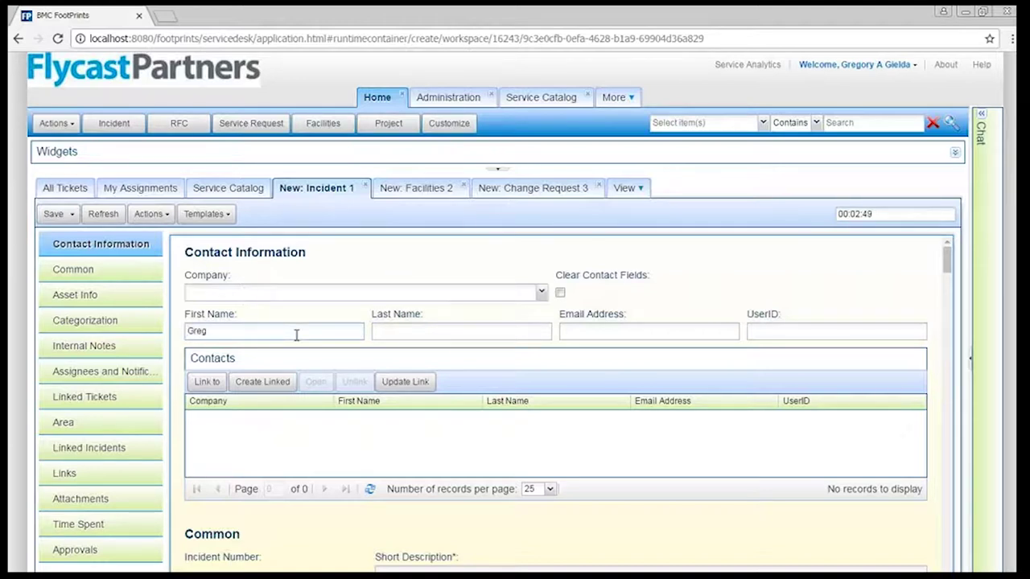
pyautogui.click(206, 385)
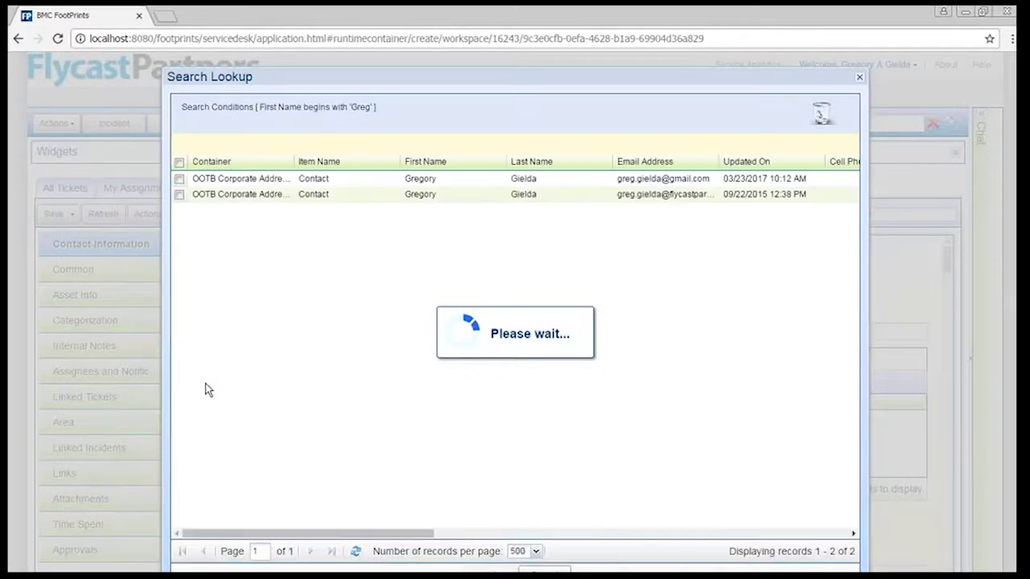
pyautogui.click(453, 206)
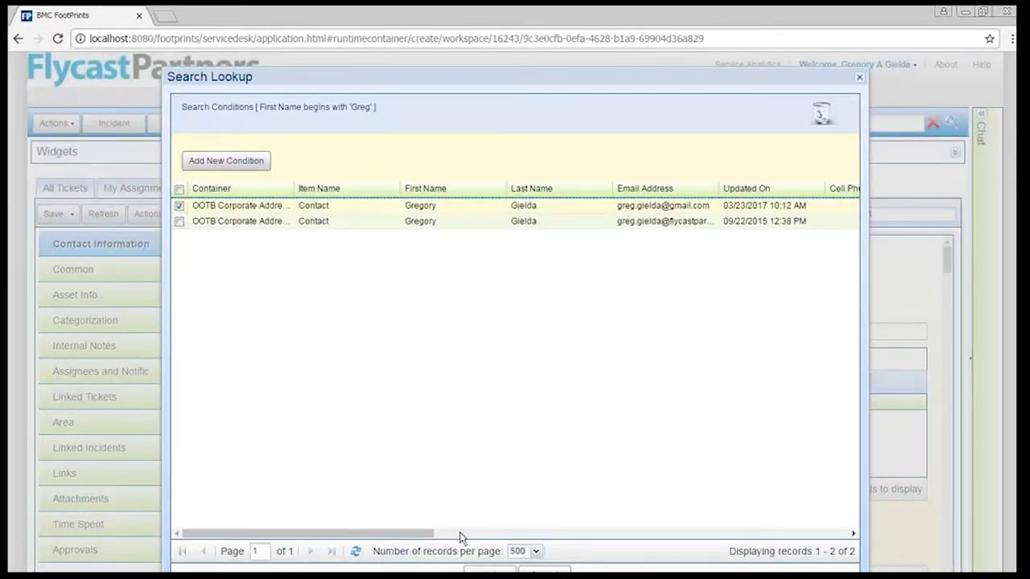
pyautogui.click(492, 569)
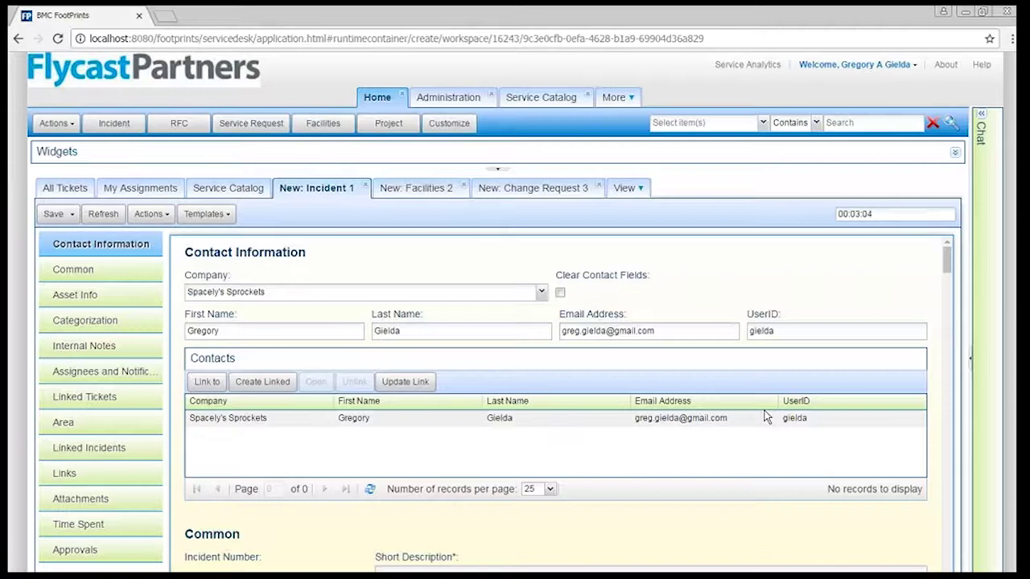
# Step: Select the linked contact, view the Address Book's contact list, and return to the new incident
pyautogui.click(593, 424)
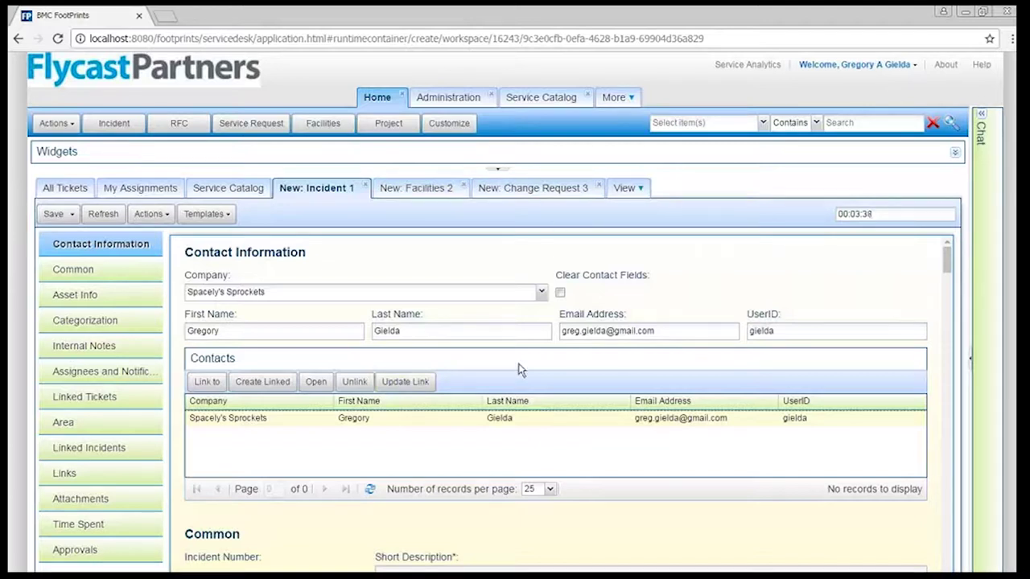
pyautogui.click(628, 100)
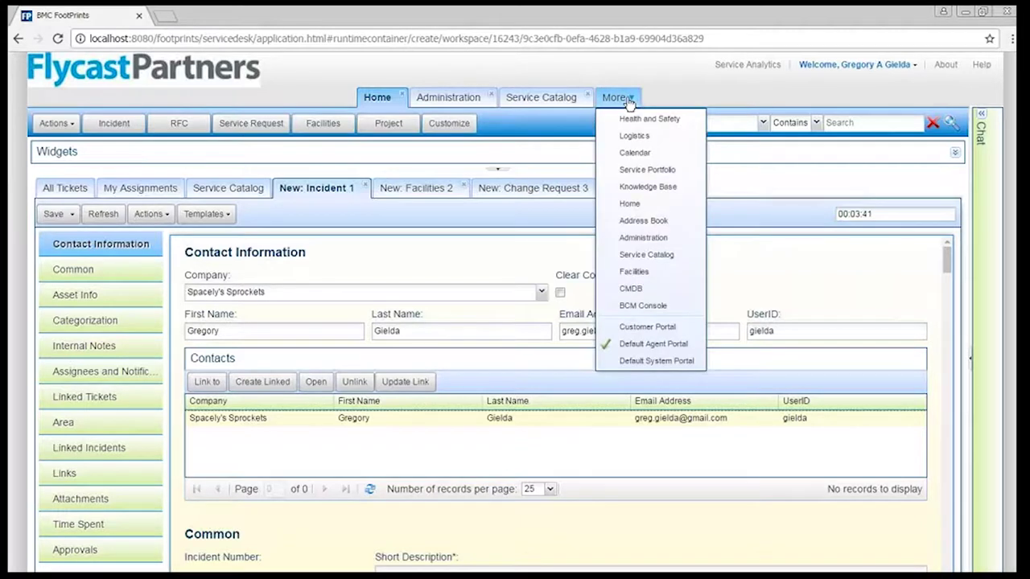
pyautogui.click(674, 229)
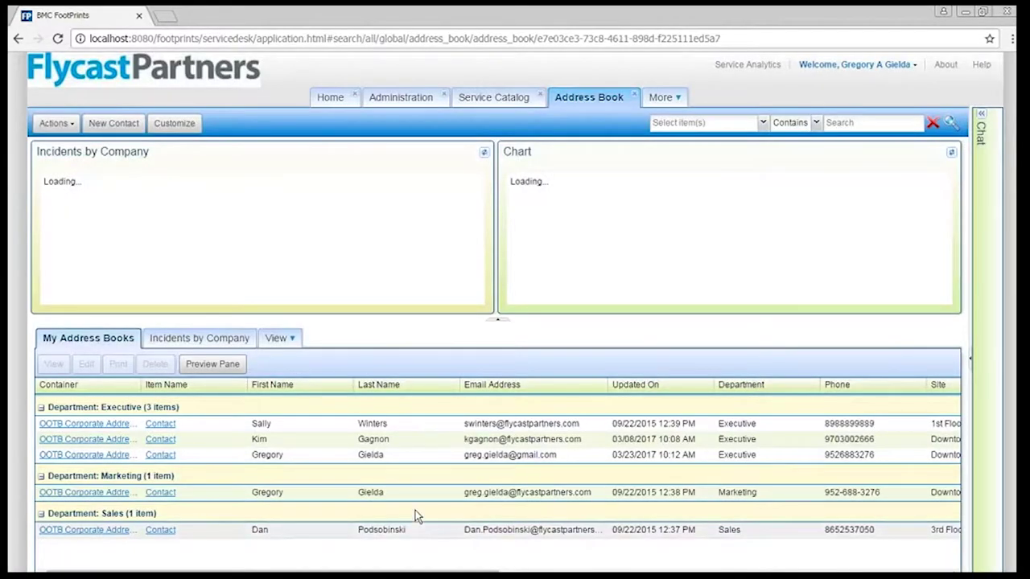
pyautogui.click(336, 101)
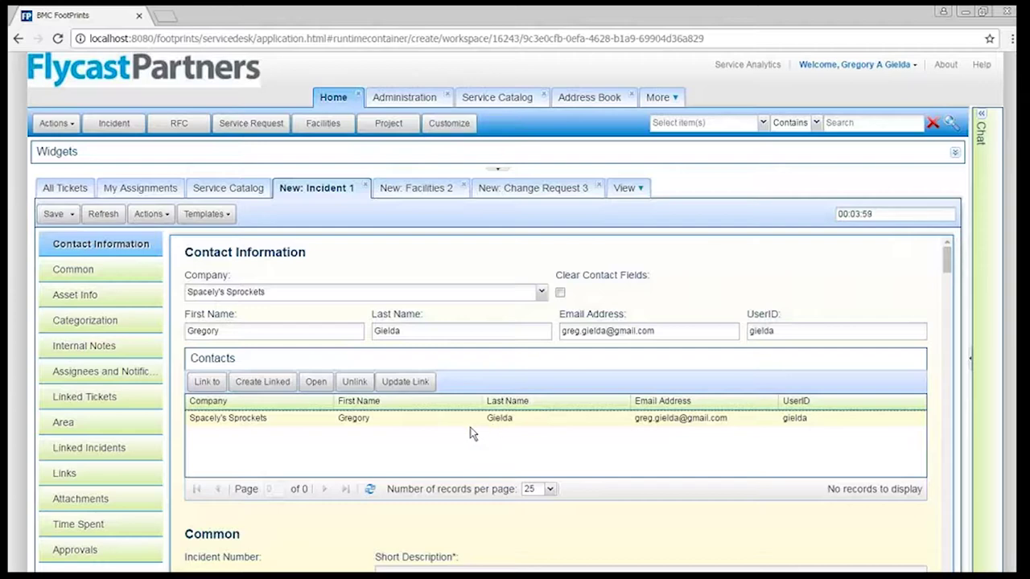
# Step: Open the linked contact's record, compare it with its Address Book entry, and examine its notes, general information and linked tickets
pyautogui.click(313, 384)
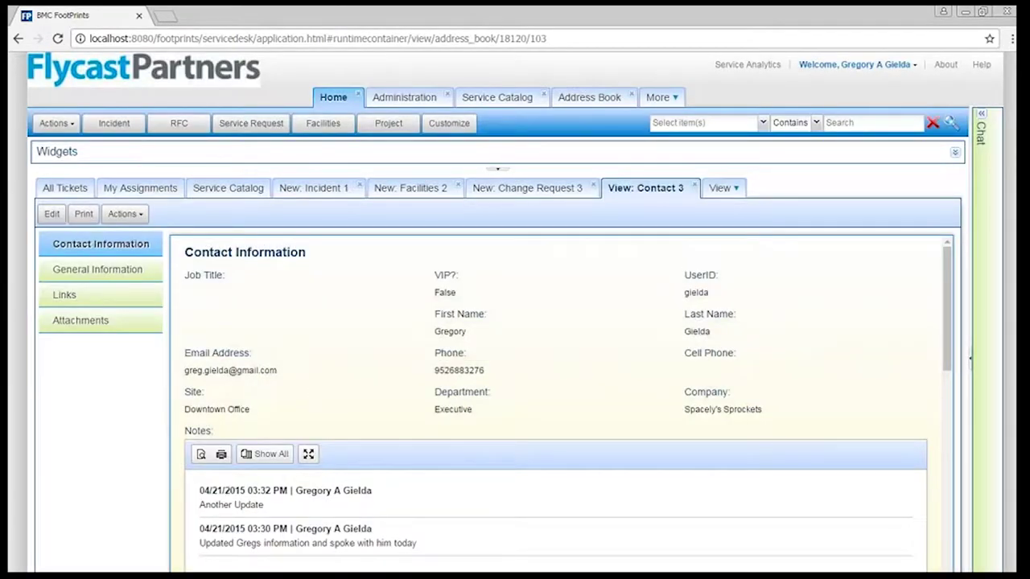
pyautogui.click(574, 103)
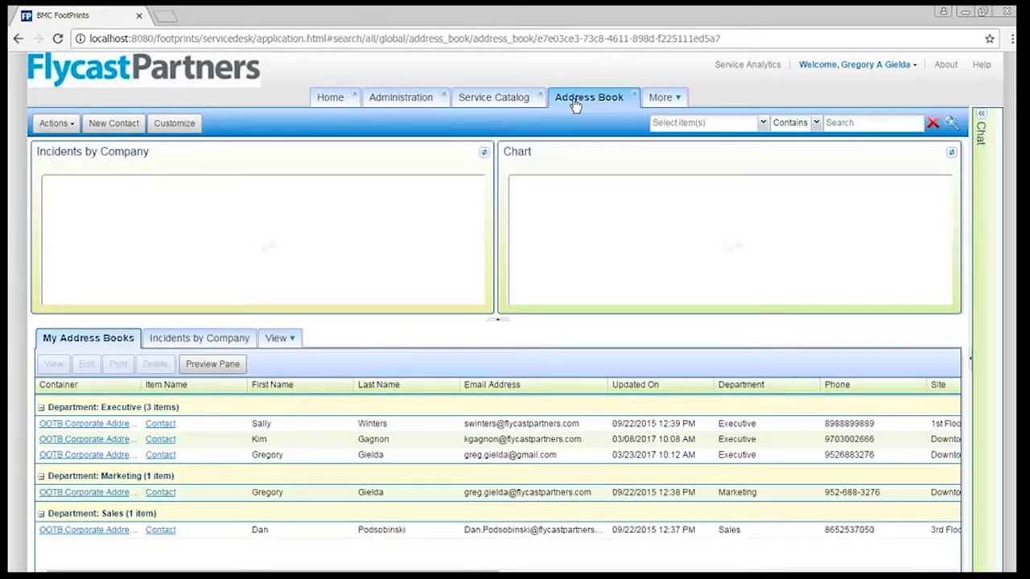
pyautogui.doubleClick(294, 465)
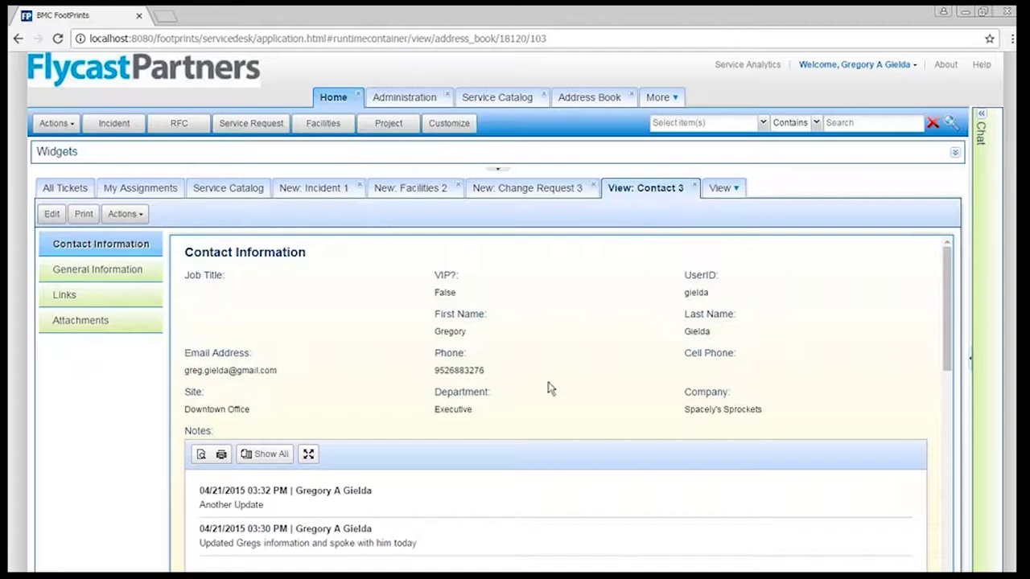
pyautogui.scroll(-3, 550, 388)
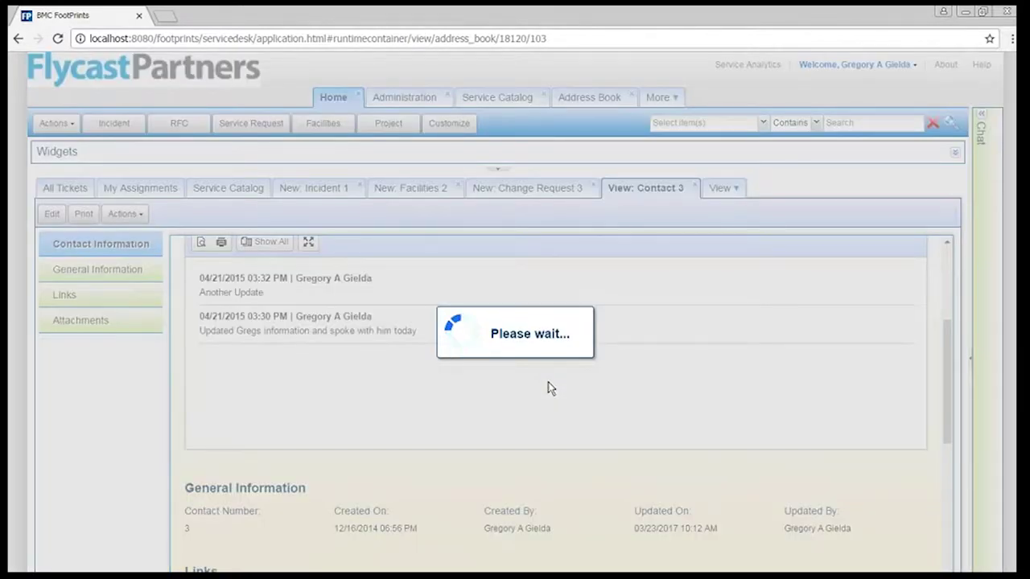
pyautogui.scroll(-2, 550, 382)
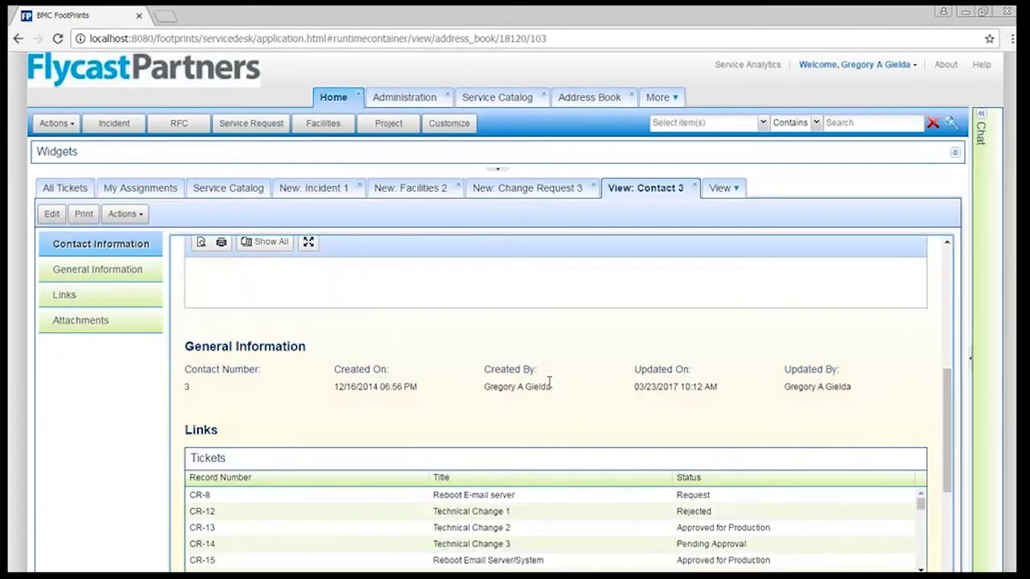
# Step: Show the linked contact's impact analysis and switch it from the list to the graphical visualization
pyautogui.scroll(-1, 548, 387)
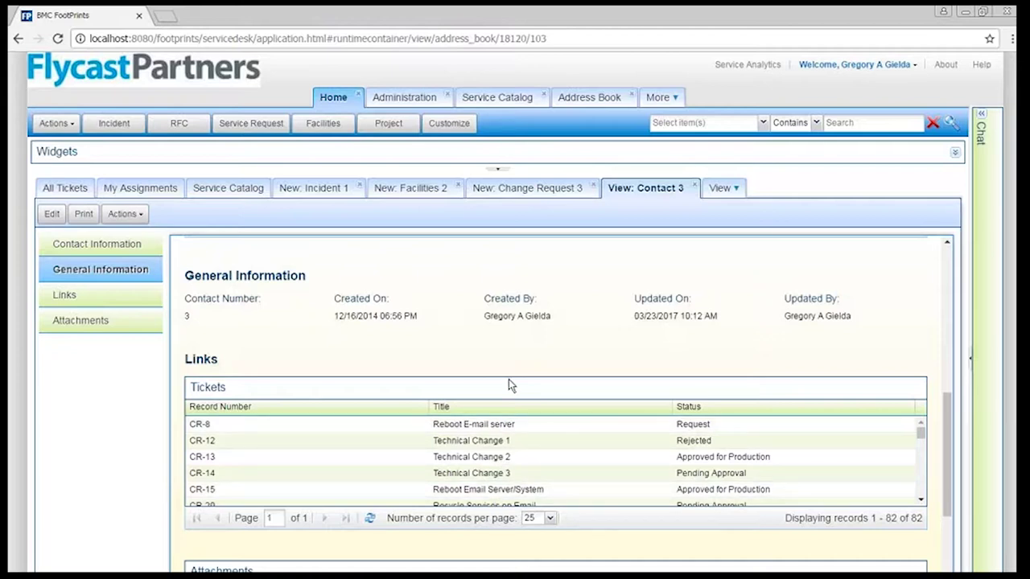
pyautogui.click(123, 214)
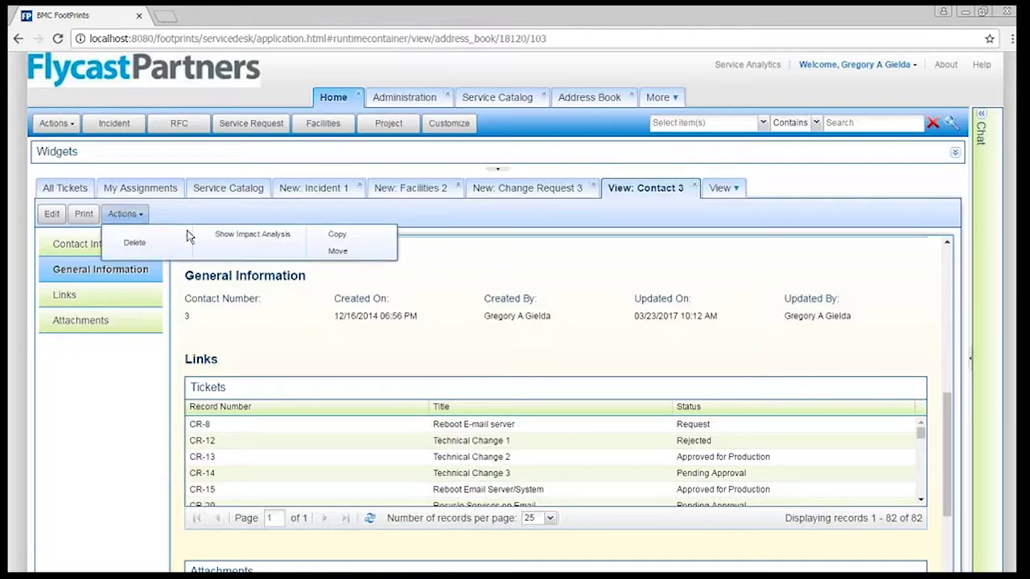
pyautogui.click(223, 234)
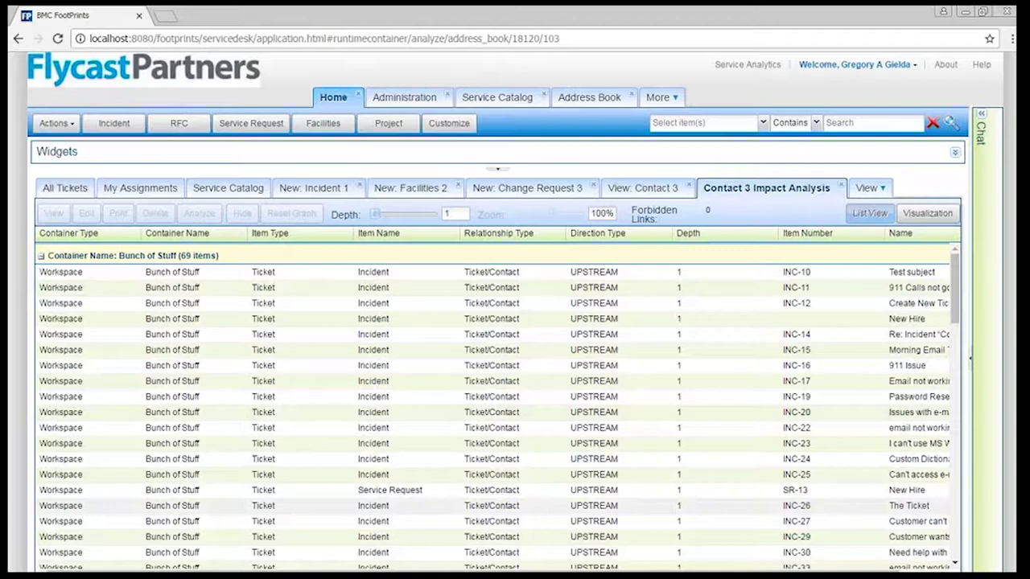
pyautogui.click(926, 214)
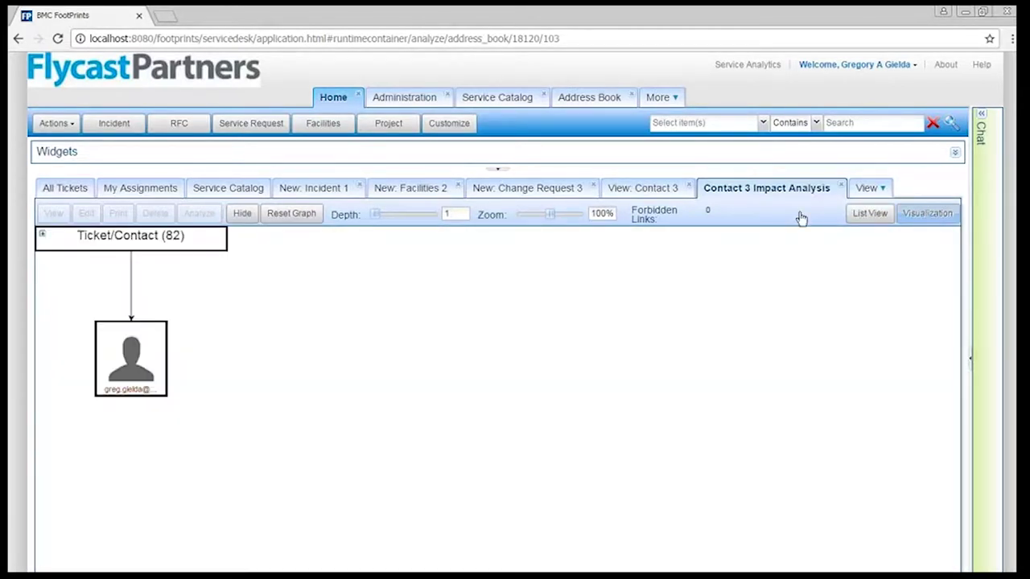
# Step: Expand and collapse the Ticket/Contact group, set the impact graph's depth to 2, examine the relationships, and close the analysis
pyautogui.click(42, 234)
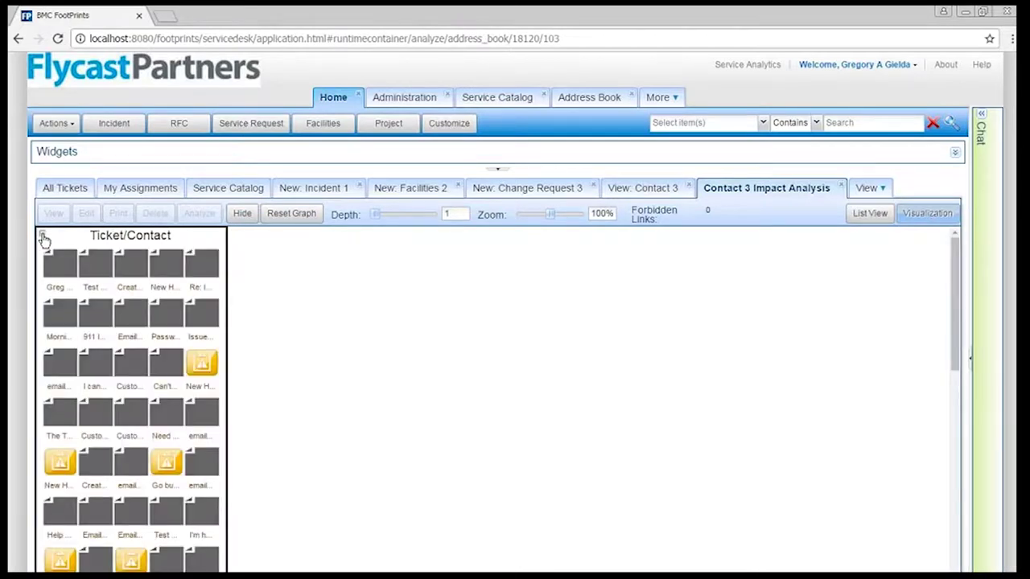
pyautogui.click(42, 235)
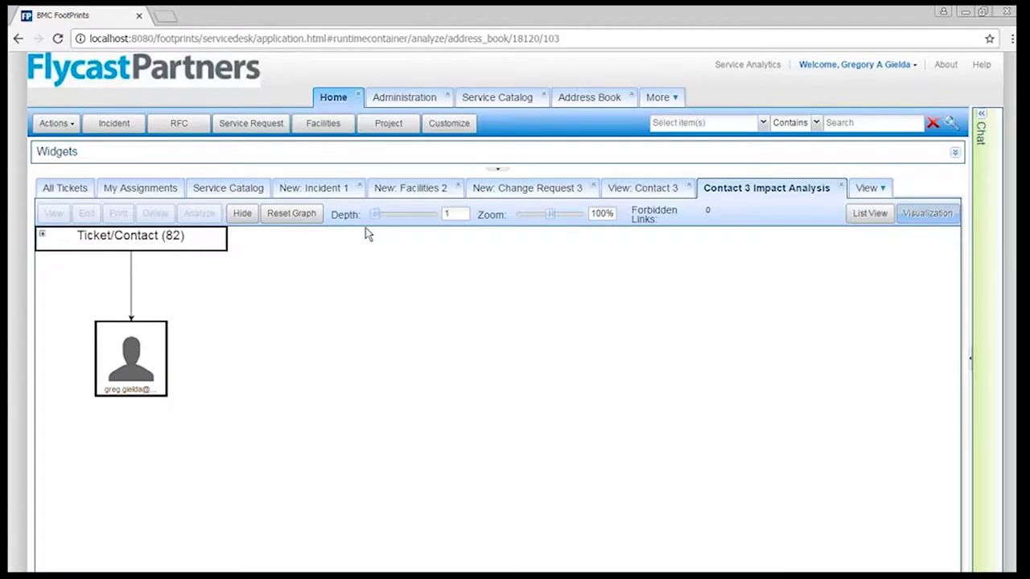
pyautogui.moveTo(379, 222); pyautogui.dragTo(383, 223)
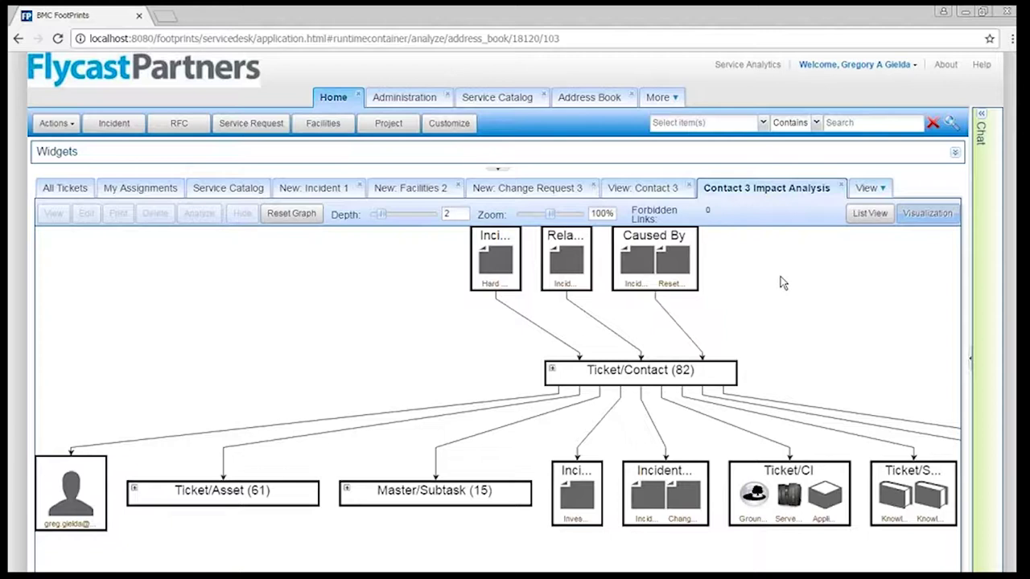
pyautogui.click(841, 185)
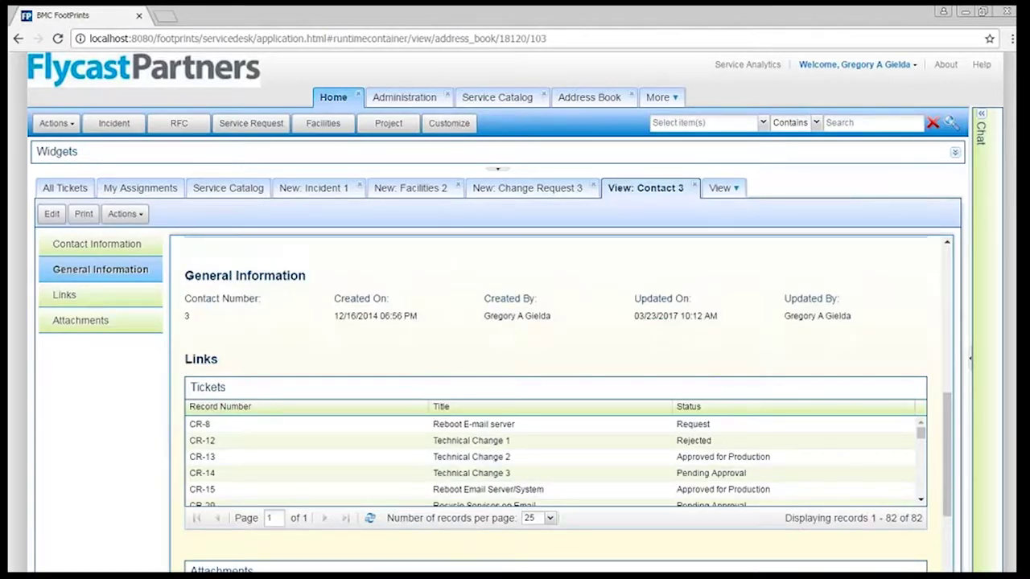
# Step: Return to the new incident, enter the short description "Type Stuff", and review the available Status options without changing the status
pyautogui.click(333, 200)
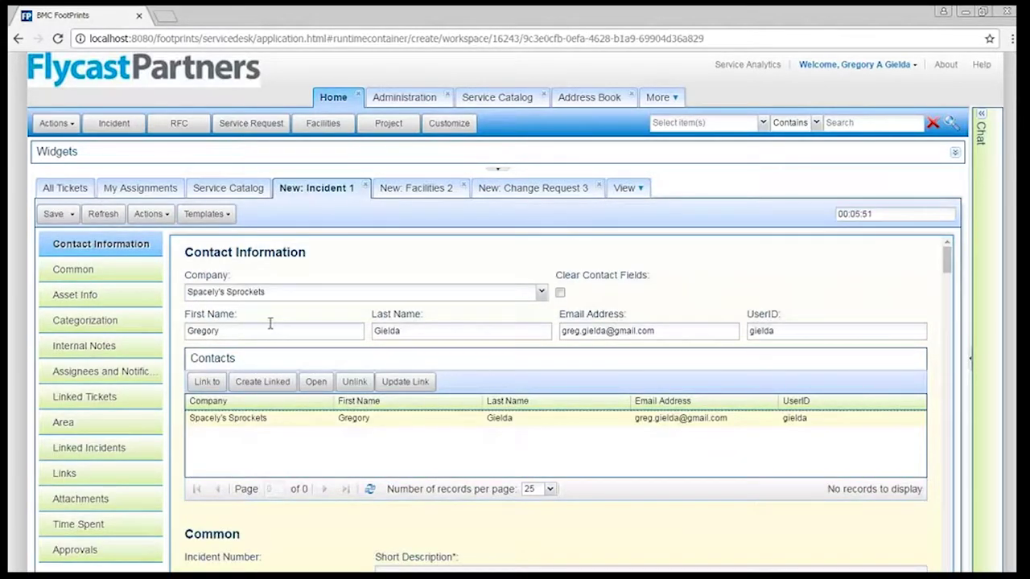
pyautogui.scroll(-3, 336, 544)
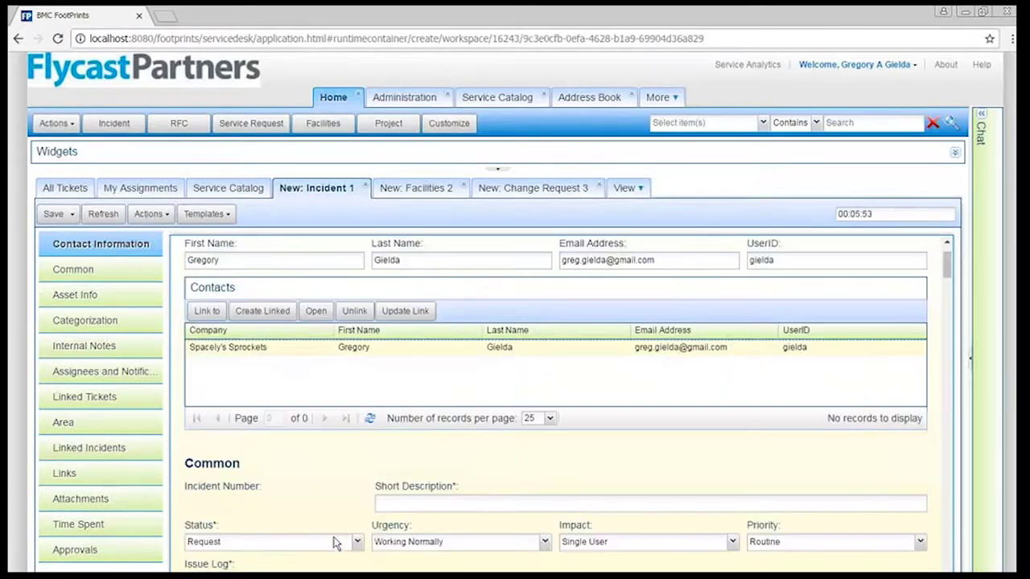
pyautogui.click(402, 433)
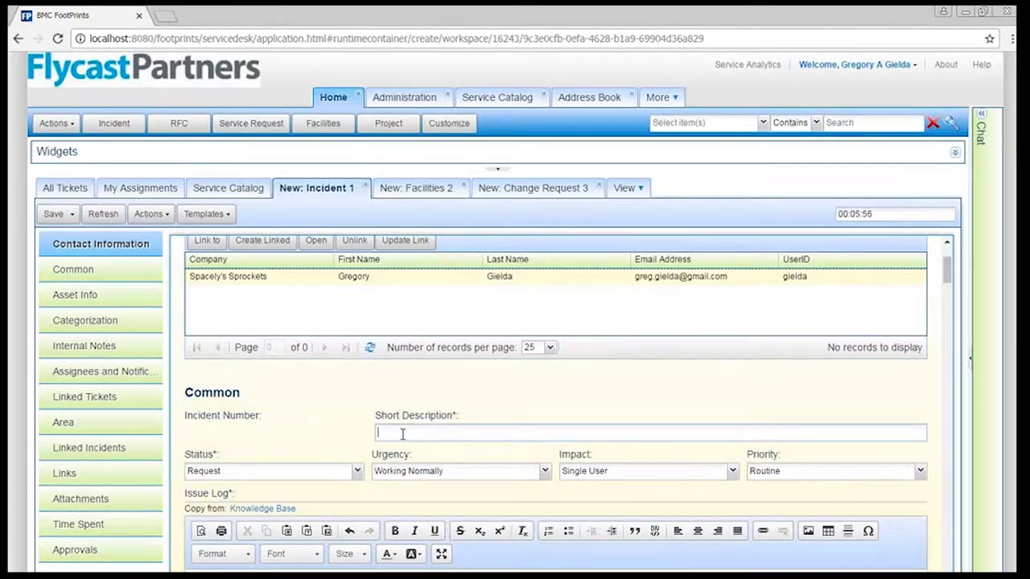
pyautogui.write('Type Stuff')
pyautogui.click(357, 471)
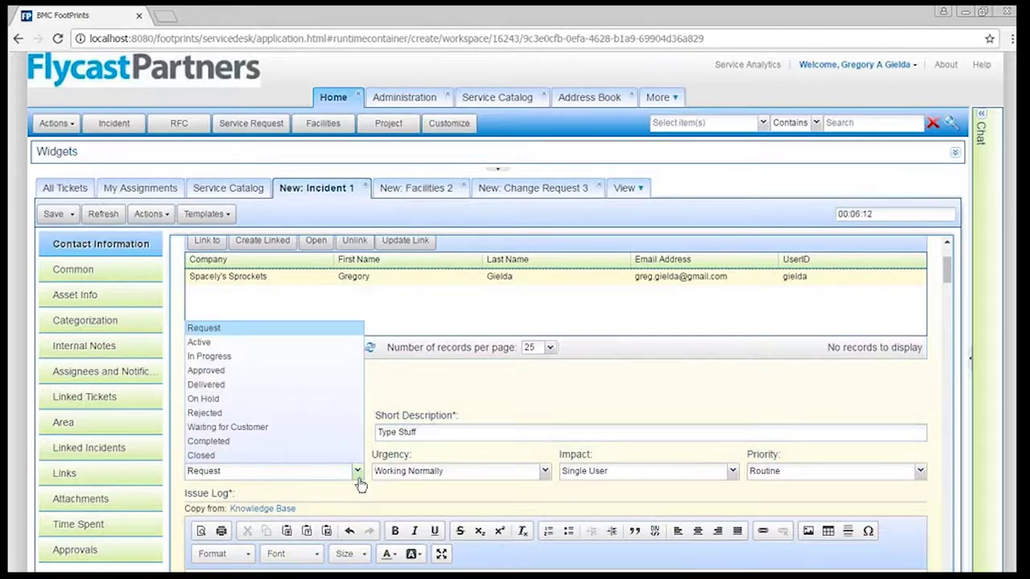
pyautogui.click(364, 495)
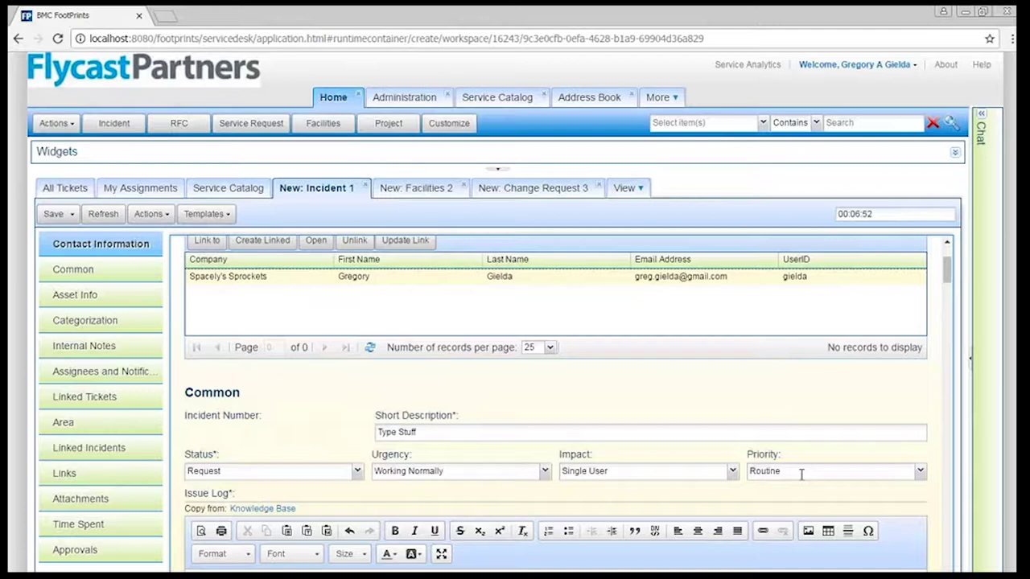
# Step: Set the incident's urgency to Unable to Work and its impact to One or More Departments
pyautogui.click(544, 472)
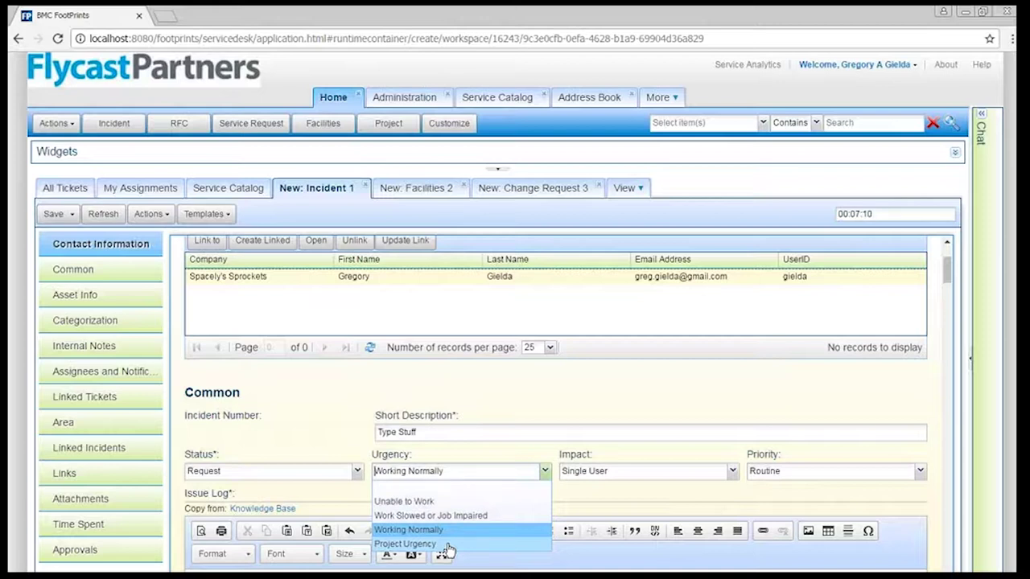
pyautogui.click(426, 501)
pyautogui.click(731, 470)
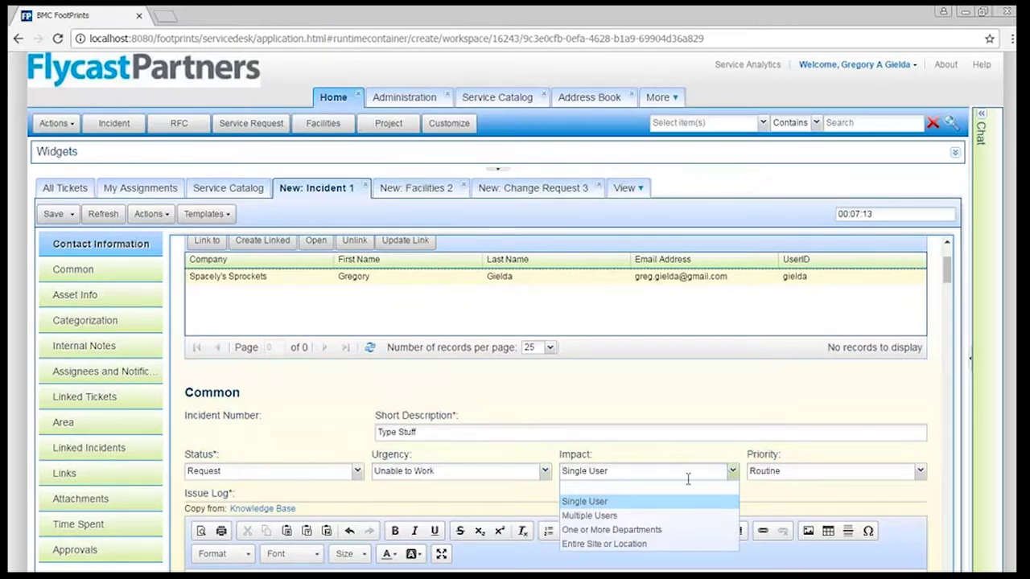
pyautogui.click(634, 531)
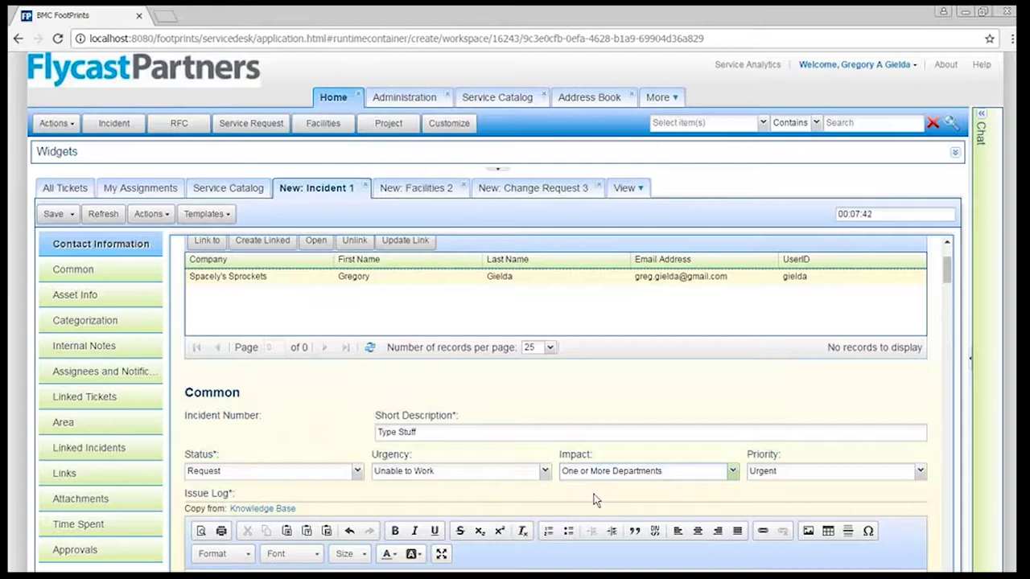
# Step: Enter "Detail" as the text of the incident's Issue Log
pyautogui.scroll(-2, 596, 500)
pyautogui.click(553, 471)
pyautogui.write('Detail')
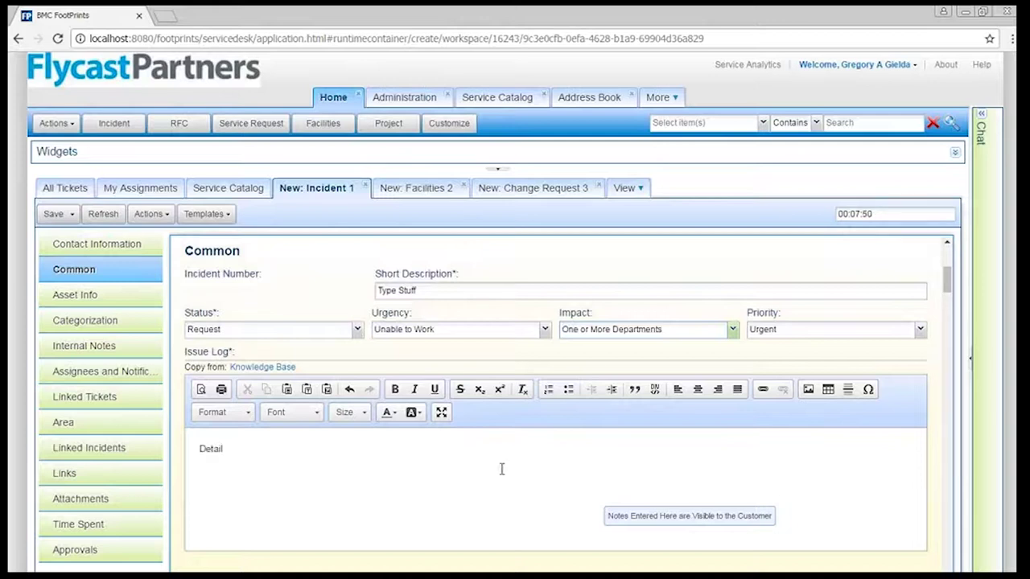
# Step: From the Issue Log, search the IT Knowledge Base / Knowledge Article source for "word"
pyautogui.click(287, 367)
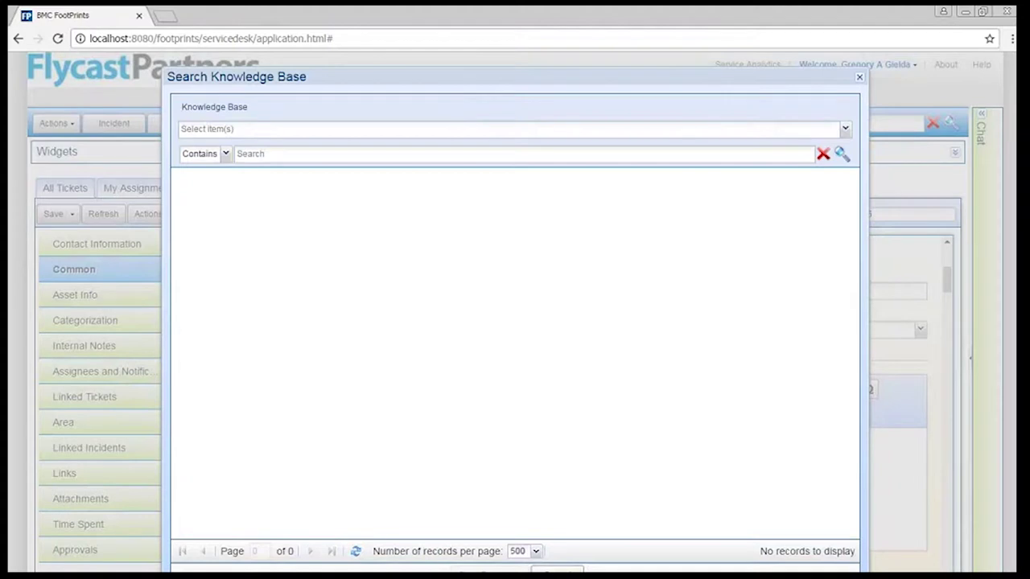
pyautogui.click(844, 129)
pyautogui.click(212, 161)
pyautogui.click(408, 261)
pyautogui.click(387, 153)
pyautogui.write('word')
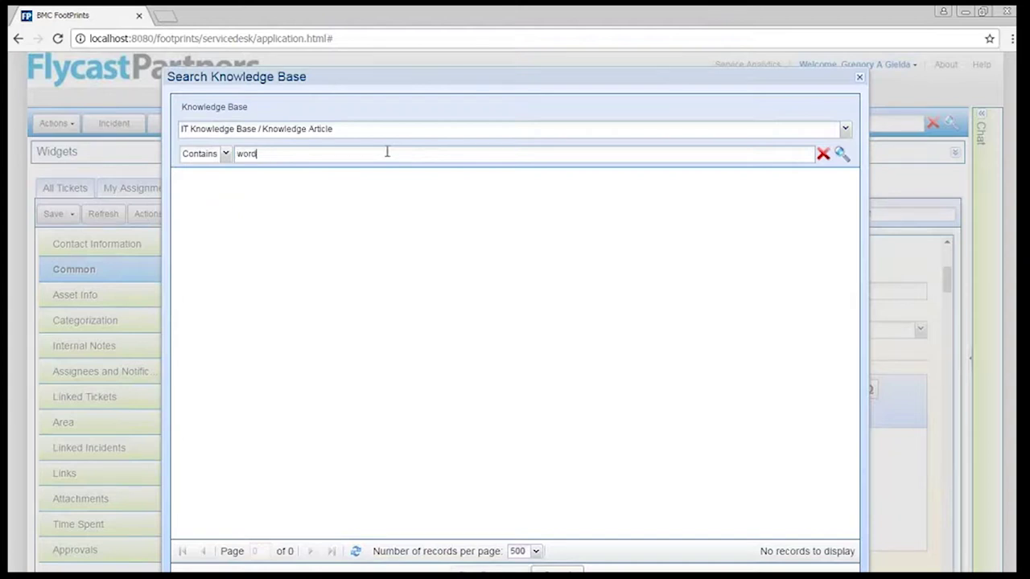
pyautogui.press('Return')
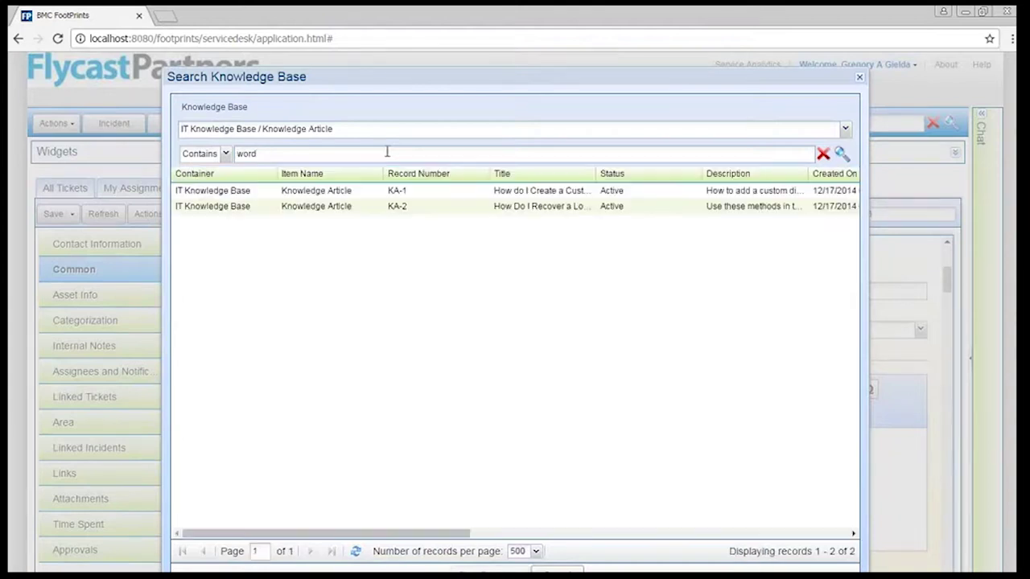
# Step: Copy the content of knowledge article KA-2 into the incident's Issue Log
pyautogui.click(370, 207)
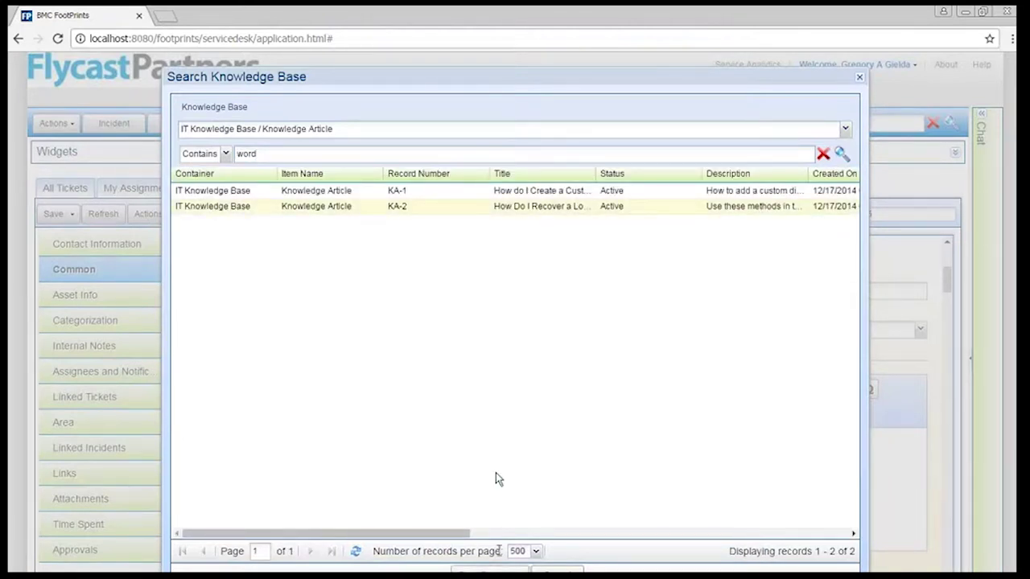
pyautogui.click(493, 570)
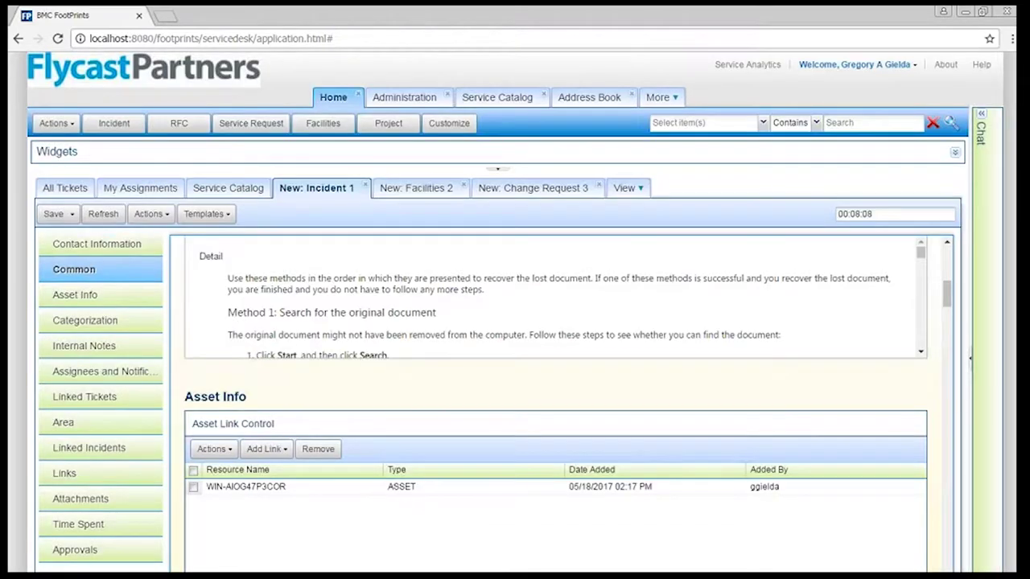
pyautogui.scroll(2, 550, 500)
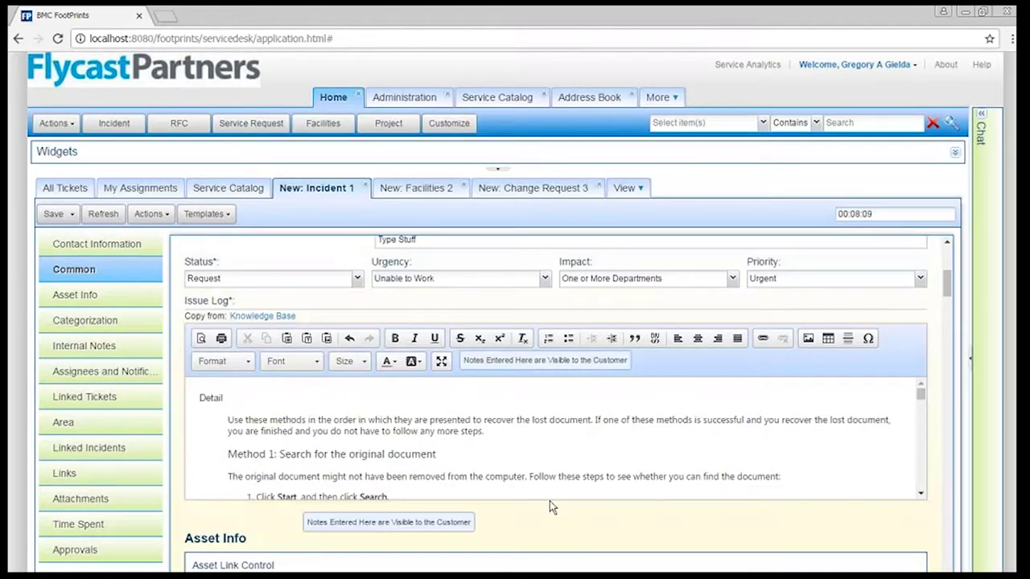
# Step: Maximize the Issue Log editor, read through the copied recovery methods, and restore the editor to review the text within the form
pyautogui.click(442, 361)
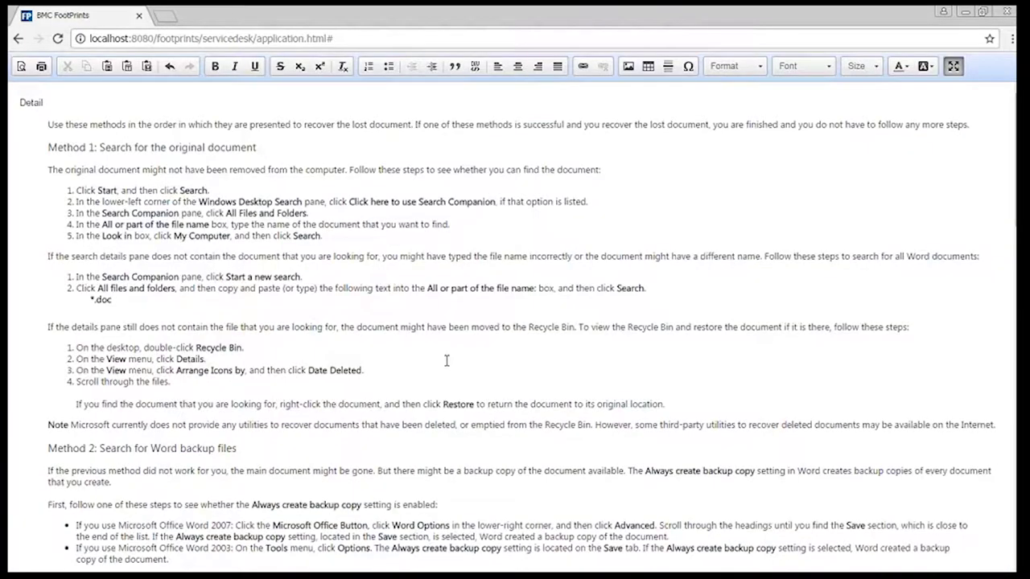
pyautogui.scroll(-4, 446, 361)
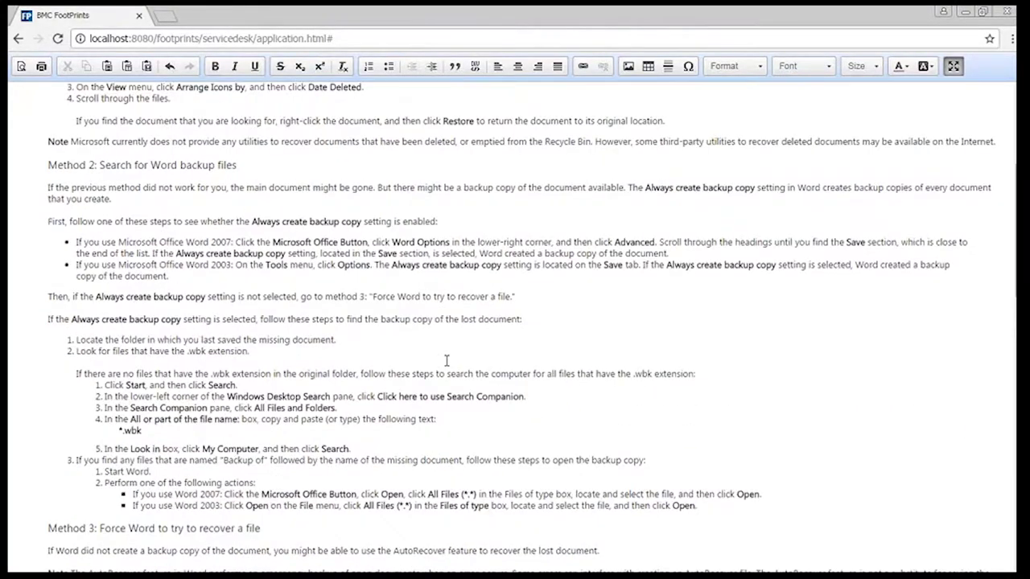
pyautogui.scroll(-4, 447, 361)
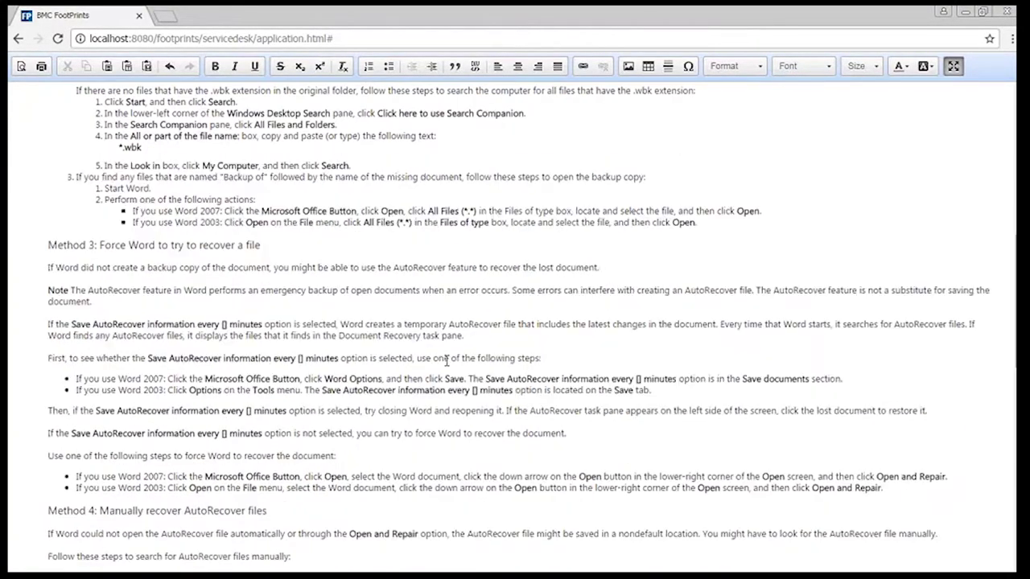
pyautogui.scroll(-1, 447, 361)
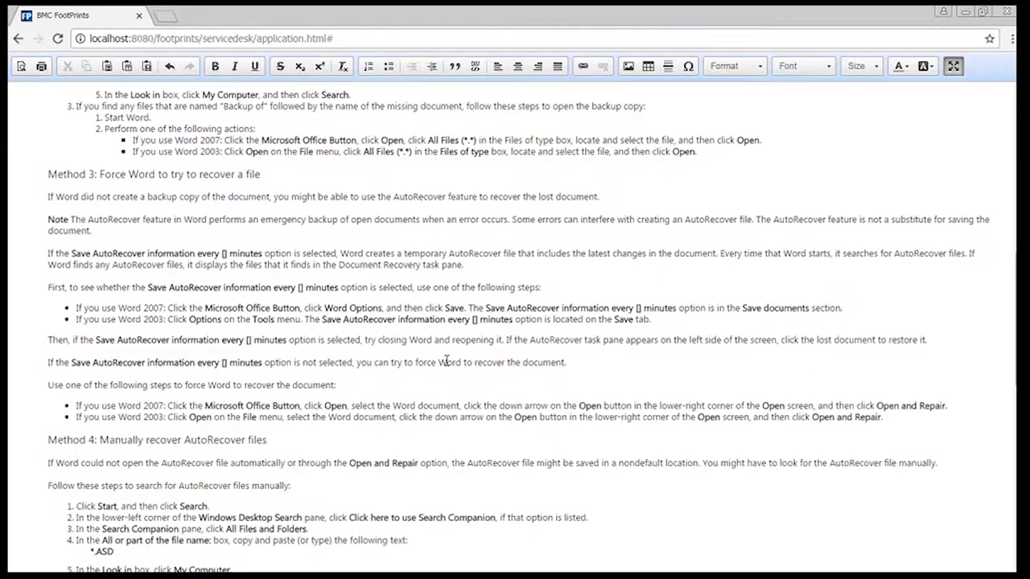
pyautogui.scroll(10, 447, 361)
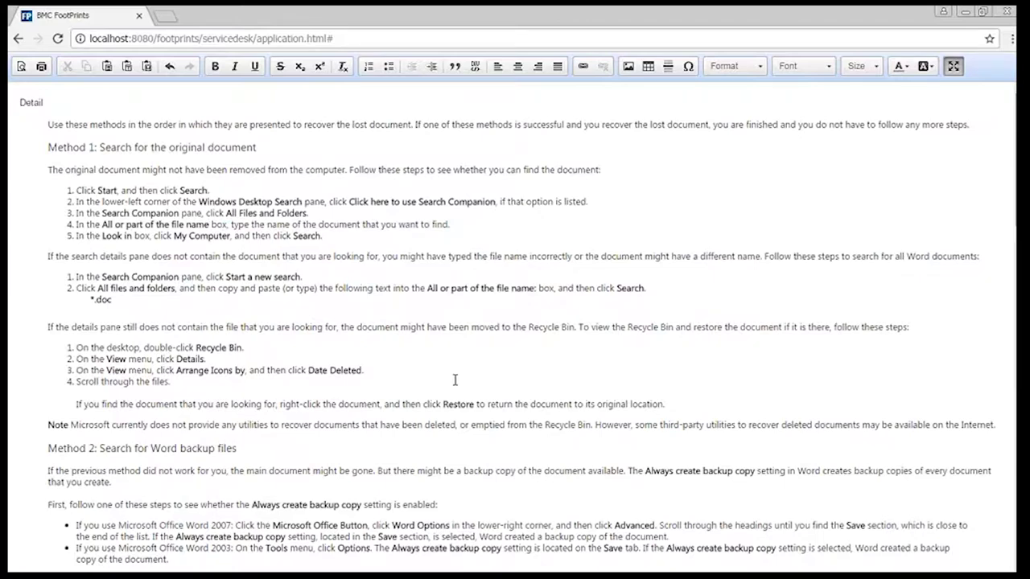
pyautogui.scroll(-5, 454, 379)
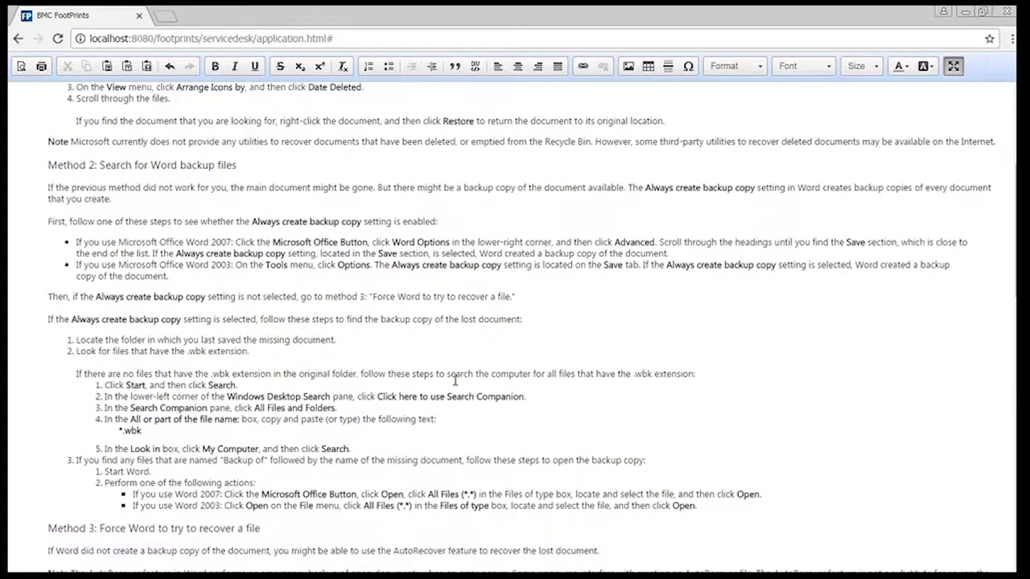
pyautogui.scroll(5, 454, 380)
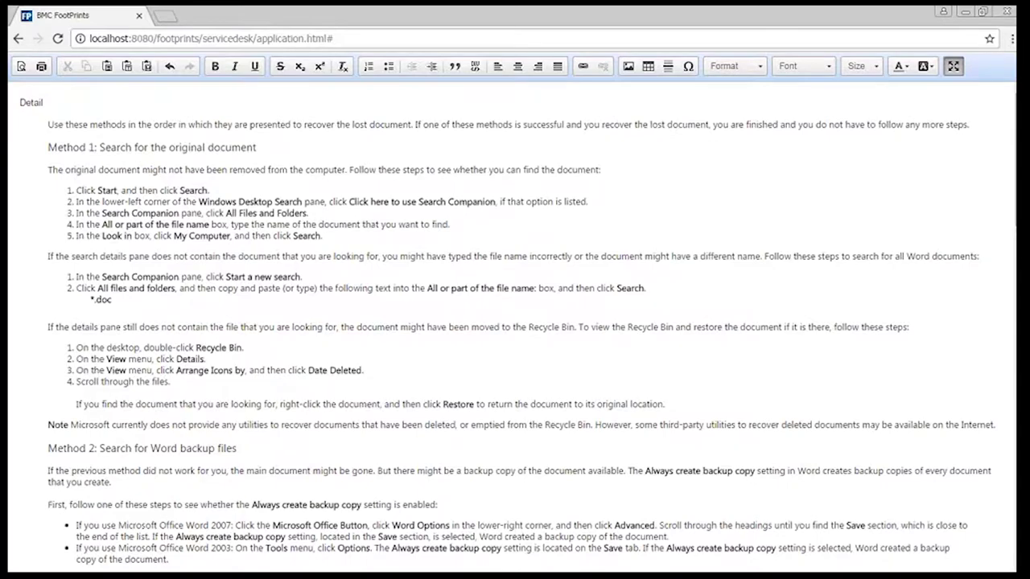
pyautogui.click(956, 68)
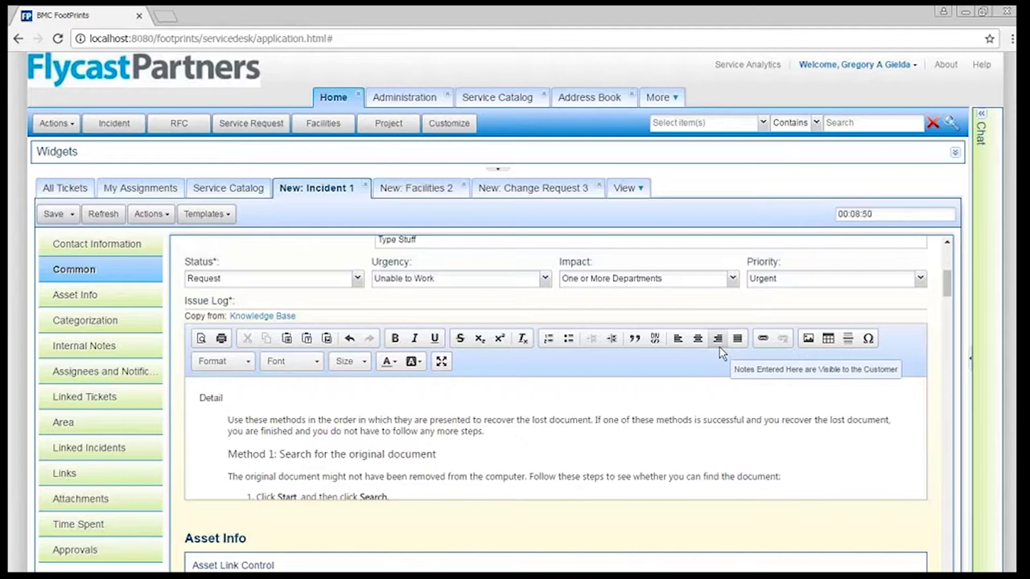
pyautogui.click(663, 399)
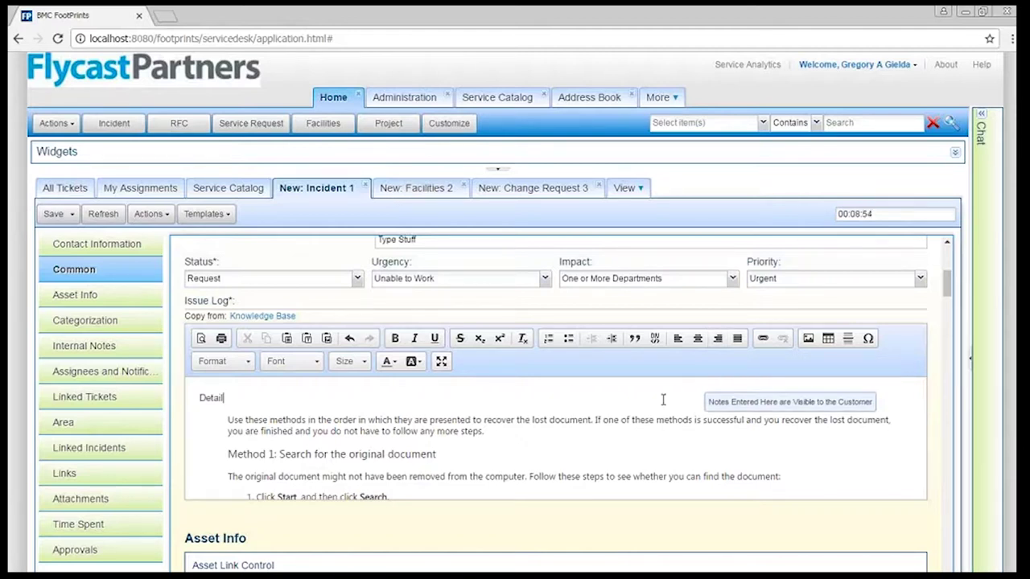
pyautogui.scroll(-3, 495, 460)
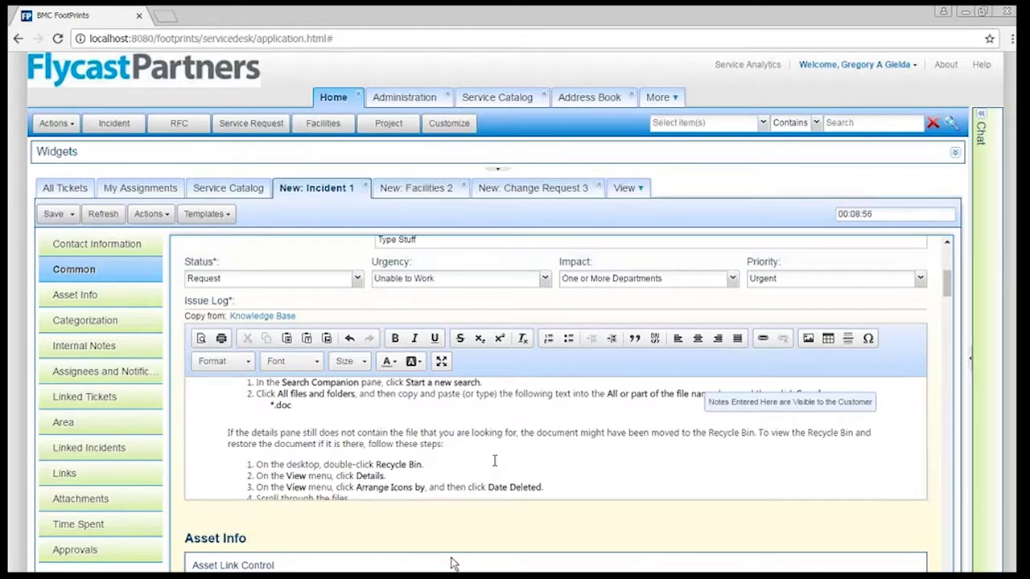
# Step: Select the linked asset WIN-AIOG47P3COR in Asset Info to view its component details
pyautogui.scroll(-5, 453, 561)
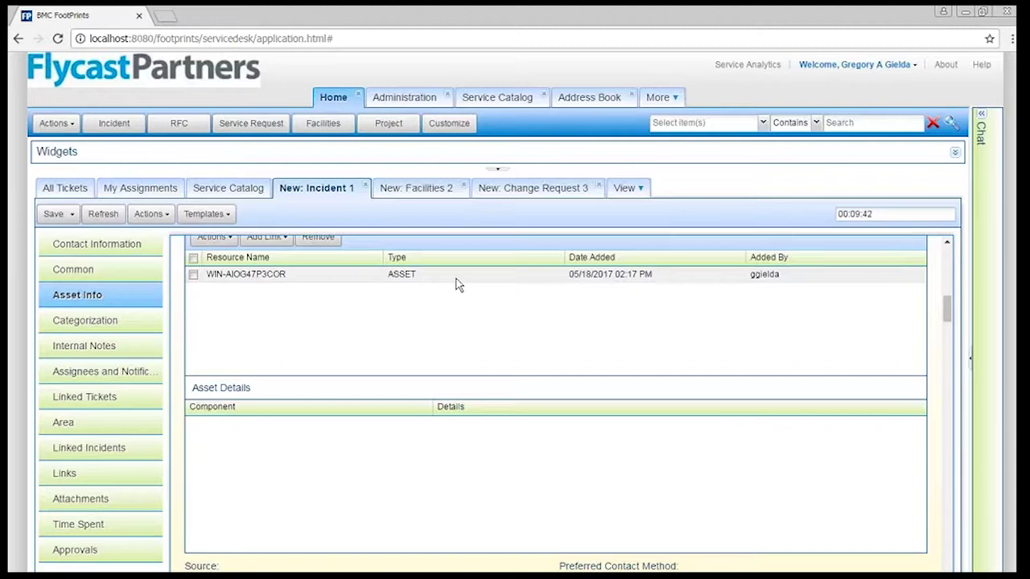
pyautogui.click(455, 279)
pyautogui.scroll(1, 379, 329)
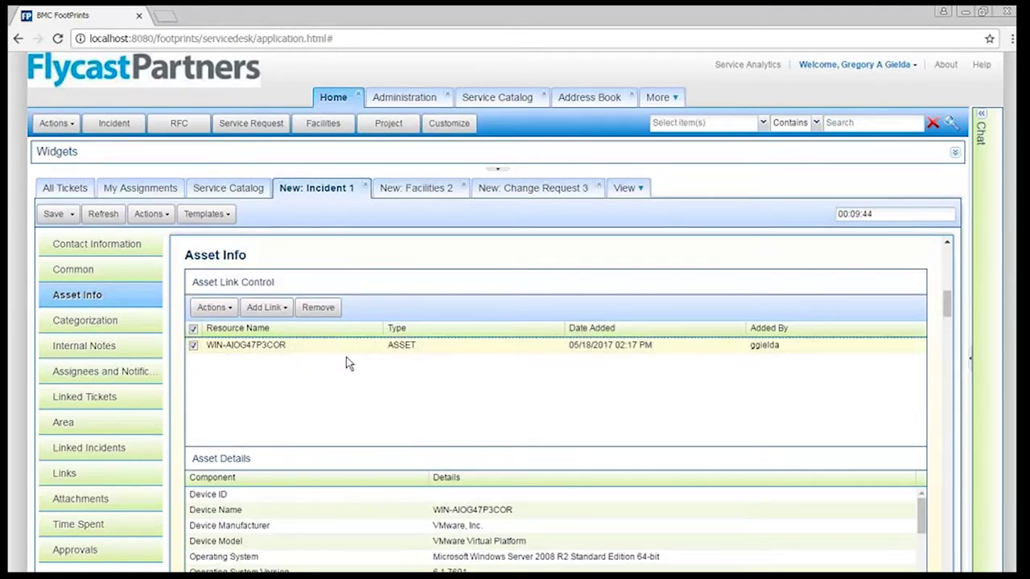
# Step: Open the Windows Services list of the linked asset WIN-AIOG47P3COR from the incident's asset actions
pyautogui.click(229, 311)
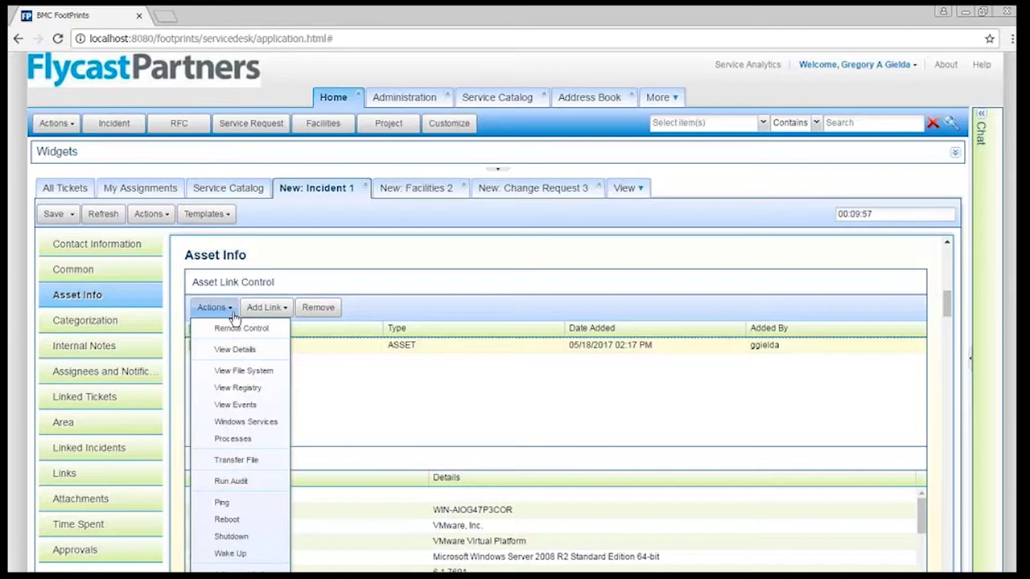
pyautogui.click(384, 385)
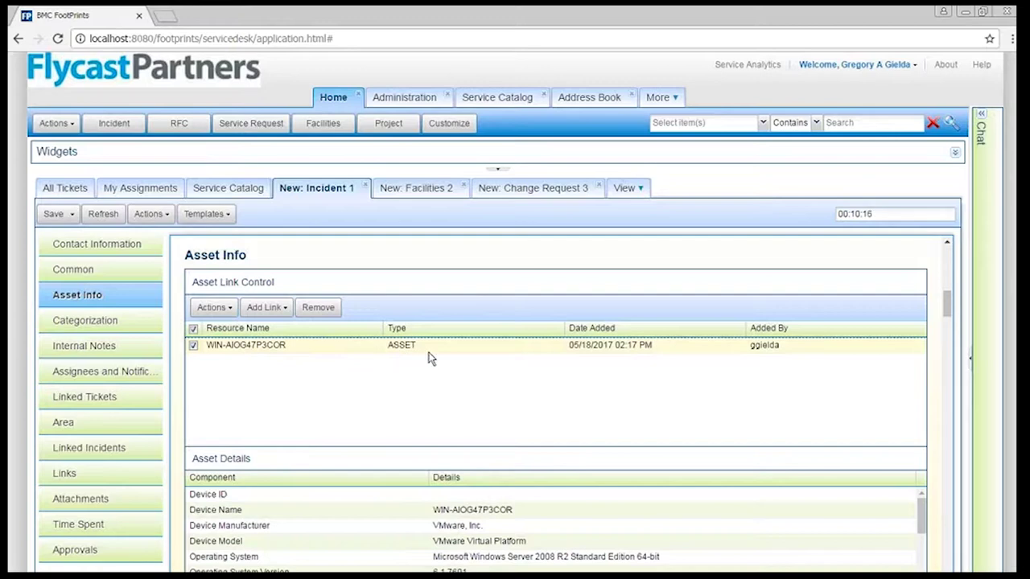
pyautogui.click(215, 308)
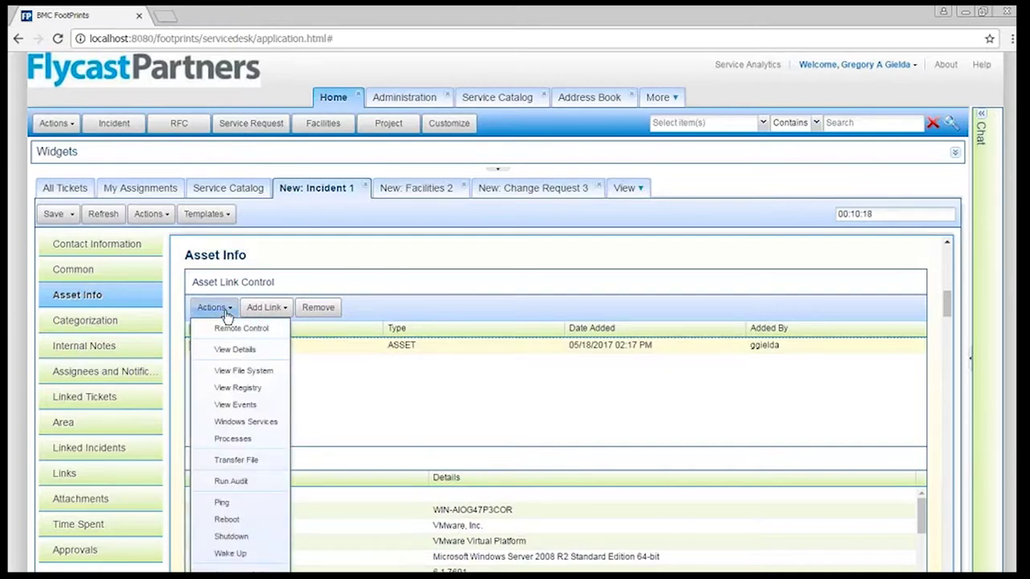
pyautogui.click(274, 424)
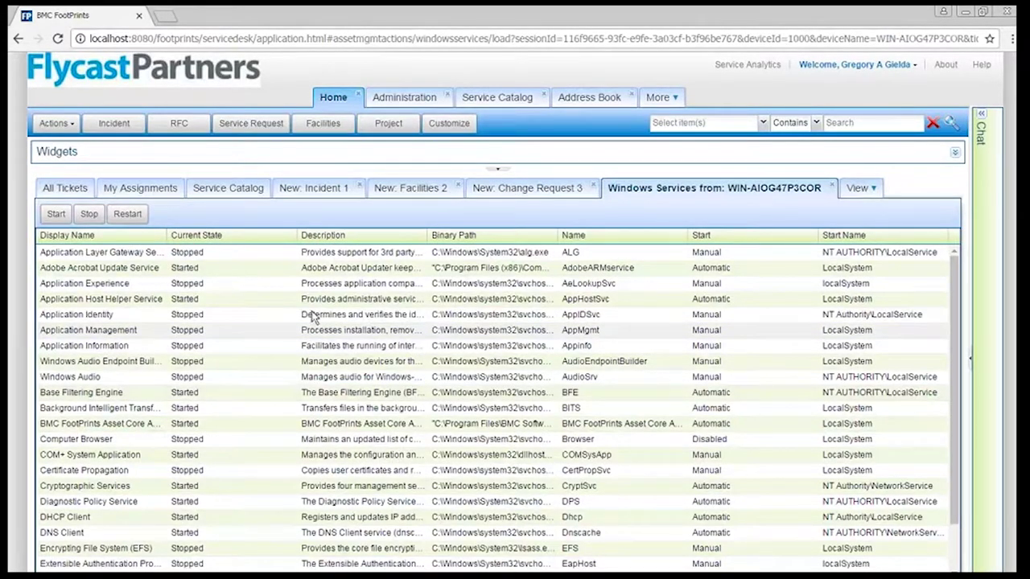
# Step: Stop the Adobe Acrobat Update Service on the asset and close its Windows Services view
pyautogui.click(116, 270)
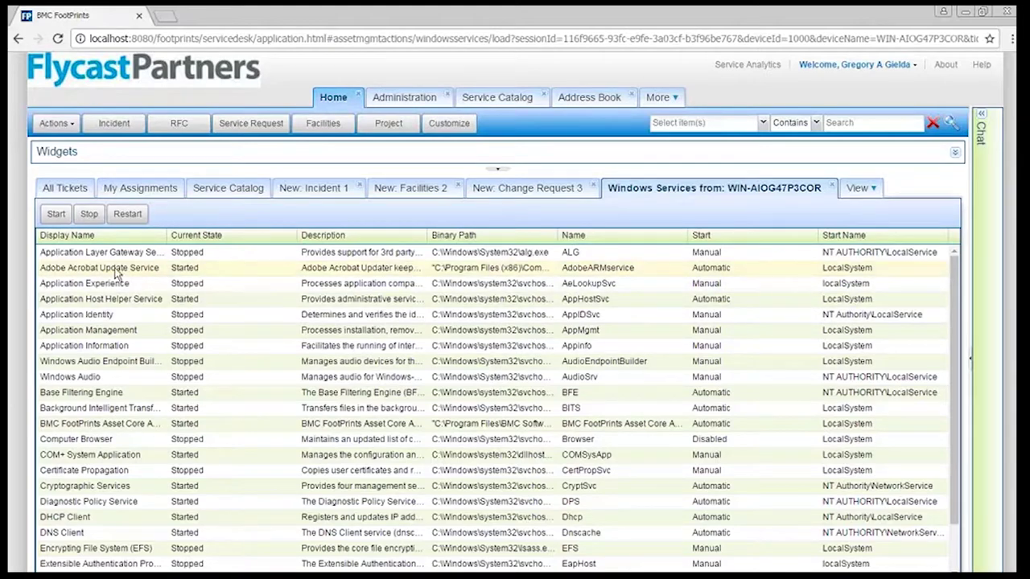
pyautogui.click(89, 214)
pyautogui.click(835, 187)
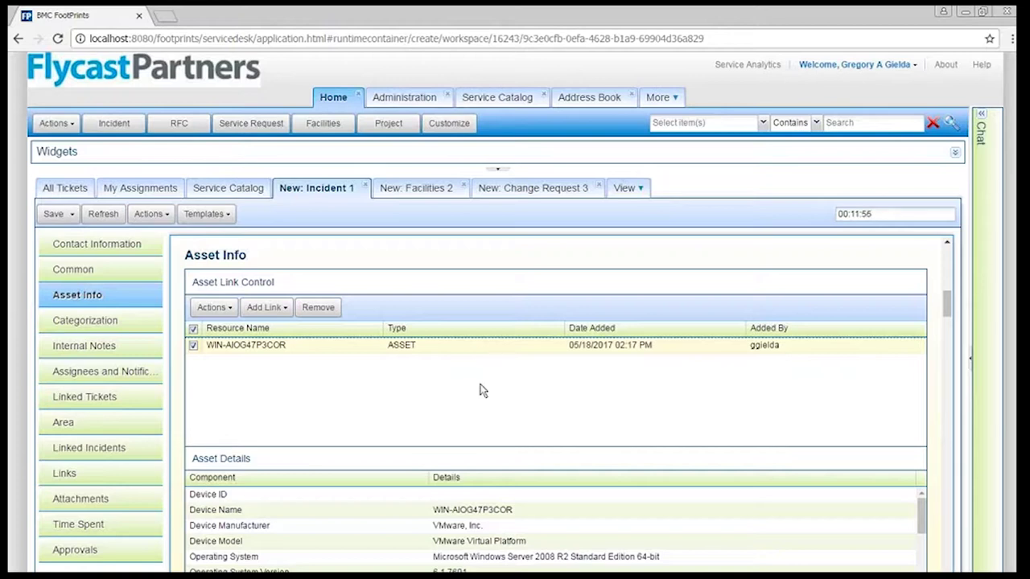
# Step: In the incident's Categorization section, set the Request Action to Reset
pyautogui.scroll(-3, 483, 390)
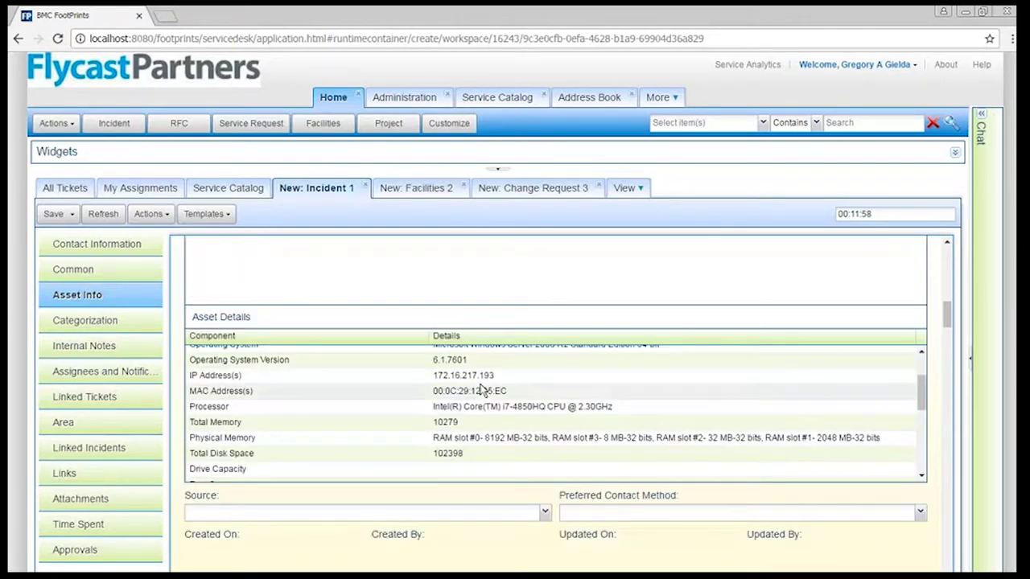
pyautogui.scroll(-4, 525, 468)
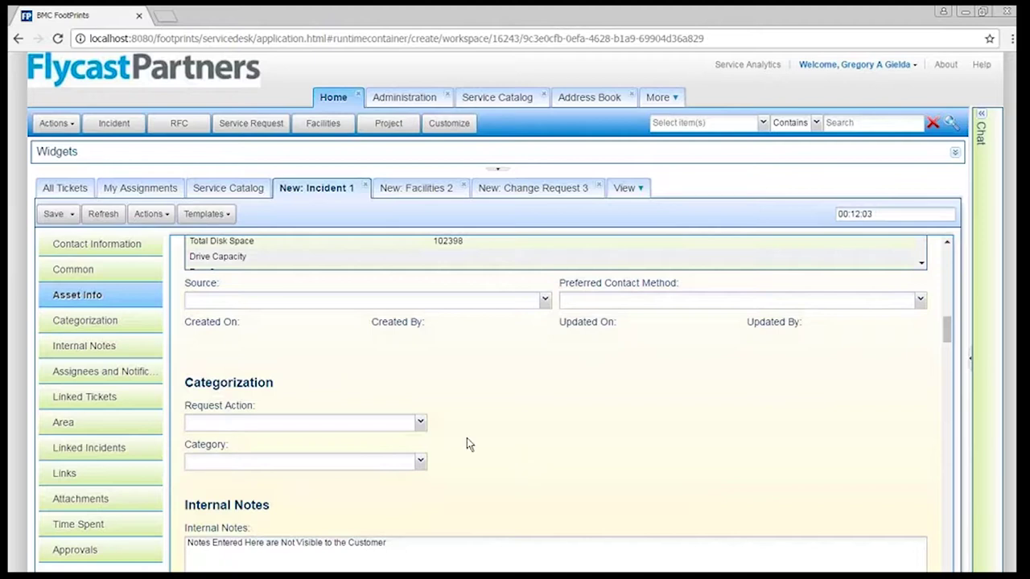
pyautogui.click(420, 422)
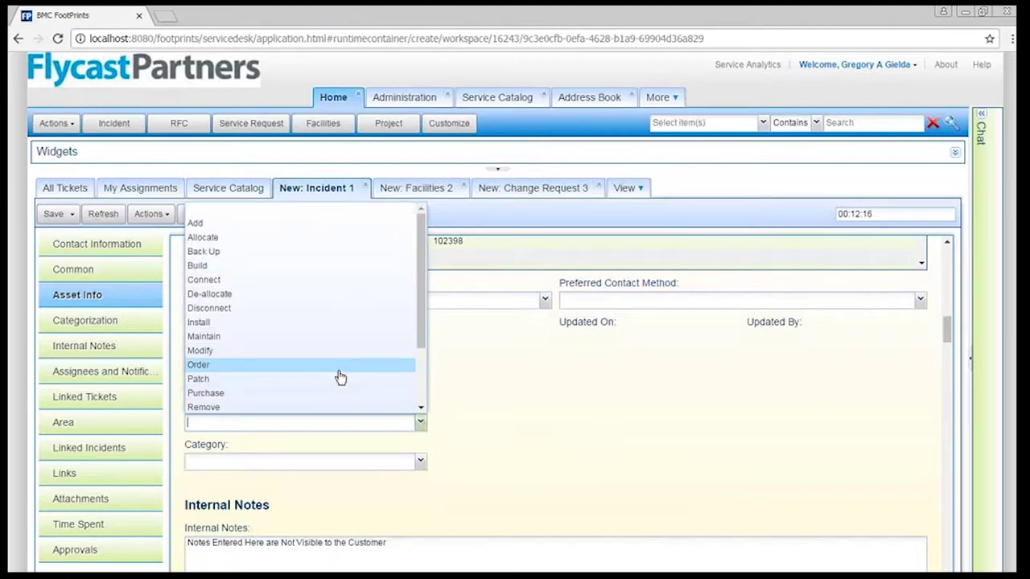
pyautogui.scroll(-2, 339, 375)
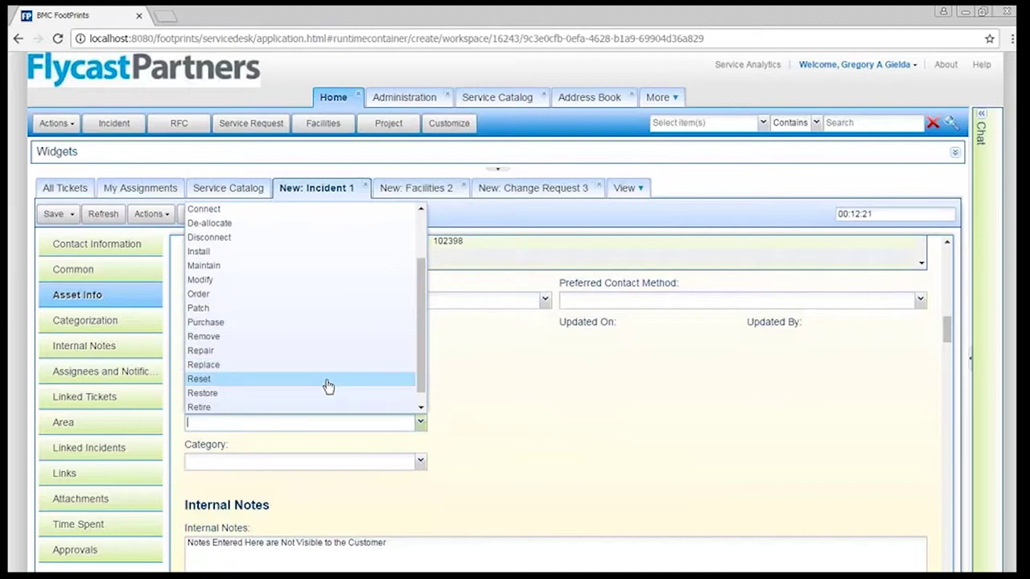
pyautogui.click(328, 378)
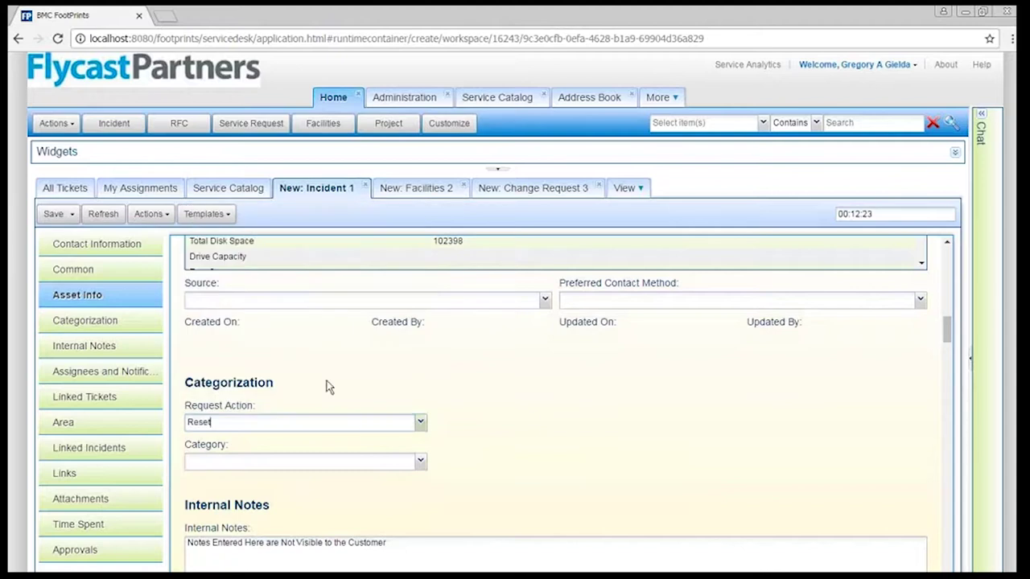
# Step: Categorize the incident as Accounts and Security Services, with sub-category Passwords and service details Your System Name
pyautogui.click(419, 463)
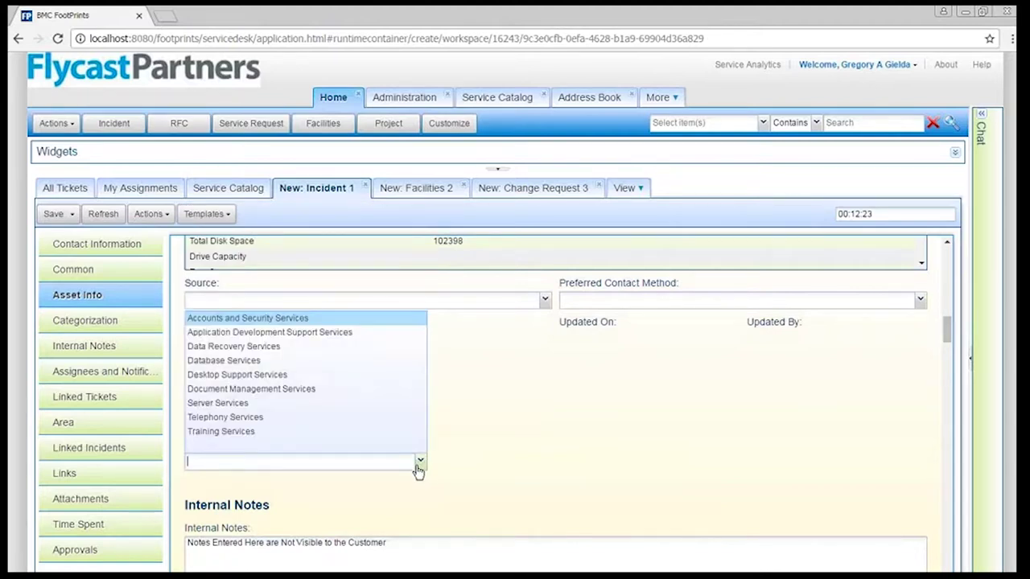
pyautogui.click(308, 322)
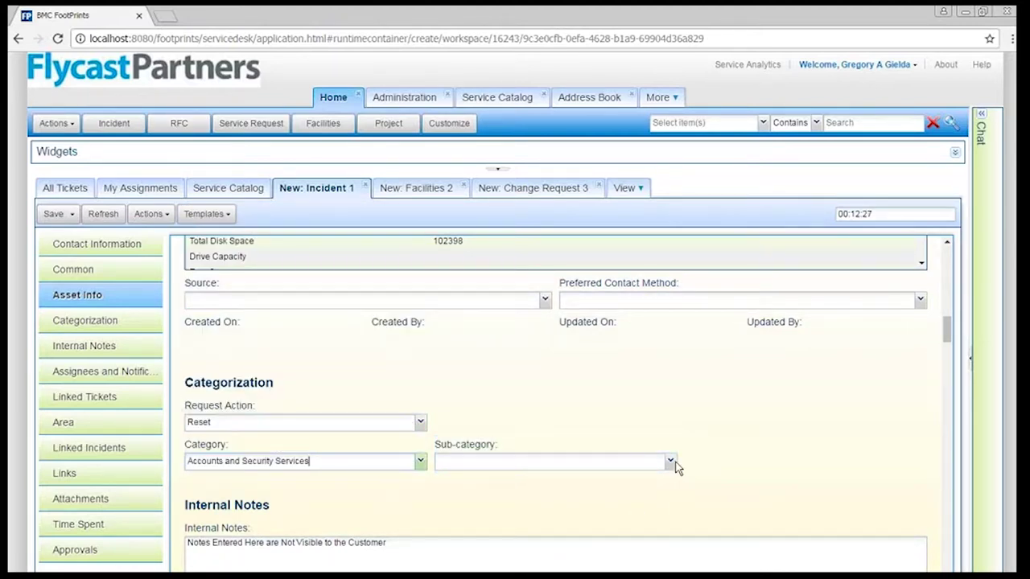
pyautogui.click(670, 462)
pyautogui.click(475, 505)
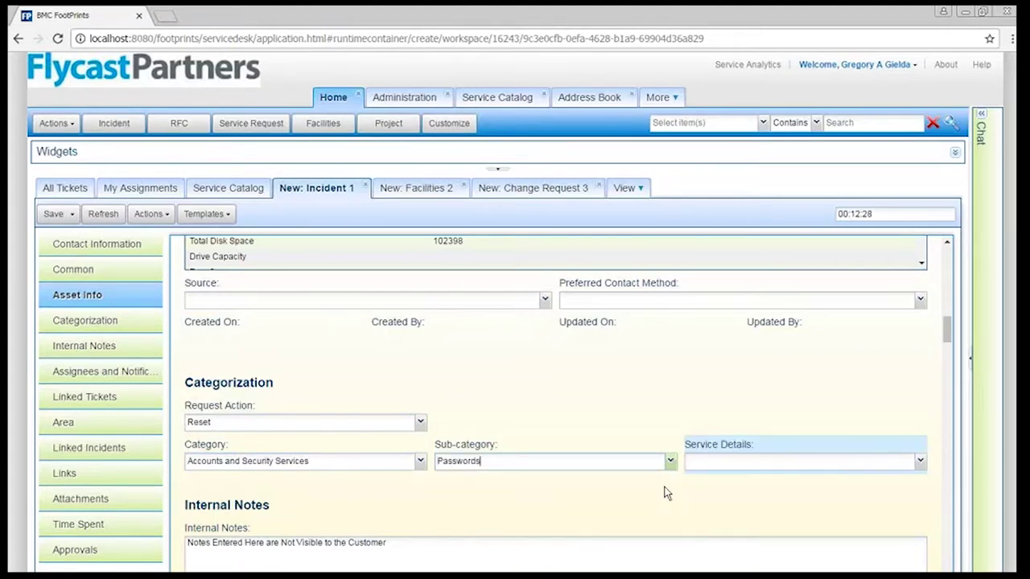
pyautogui.click(919, 460)
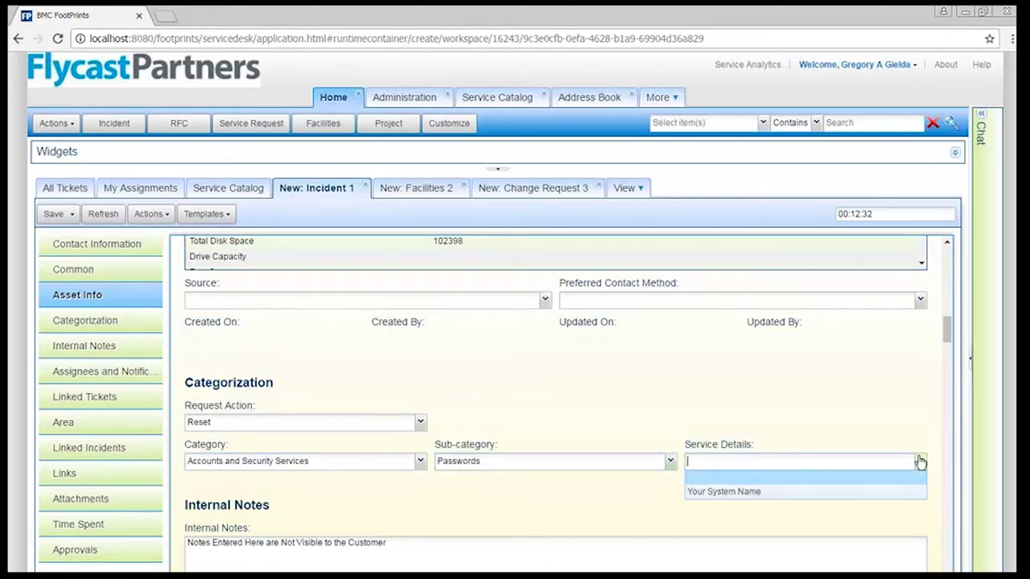
pyautogui.click(716, 492)
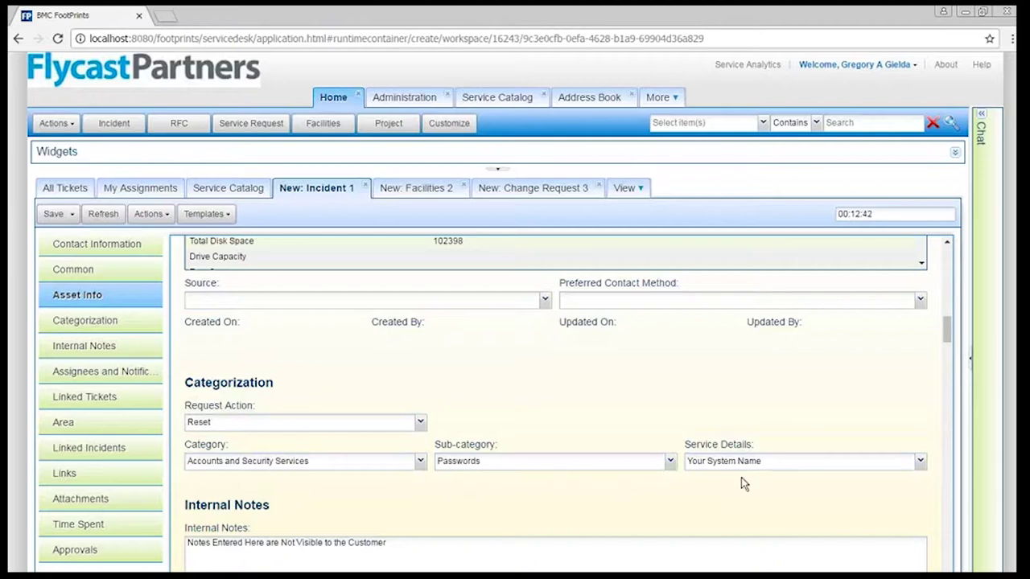
# Step: Review the Internal Notes section that follows the incident's categorization
pyautogui.moveTo(228, 418)
pyautogui.scroll(-1, 581, 498)
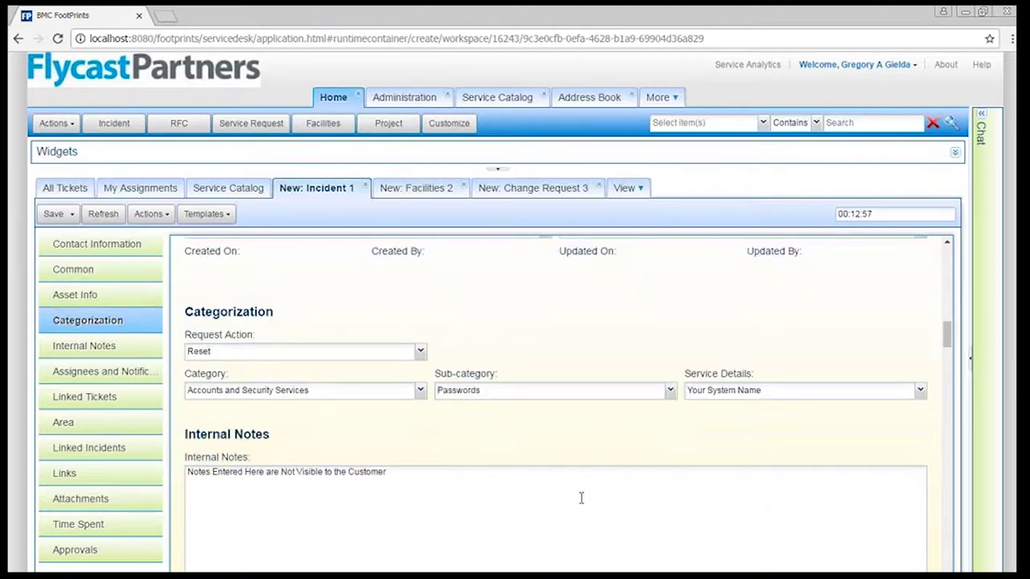
pyautogui.scroll(-2, 581, 498)
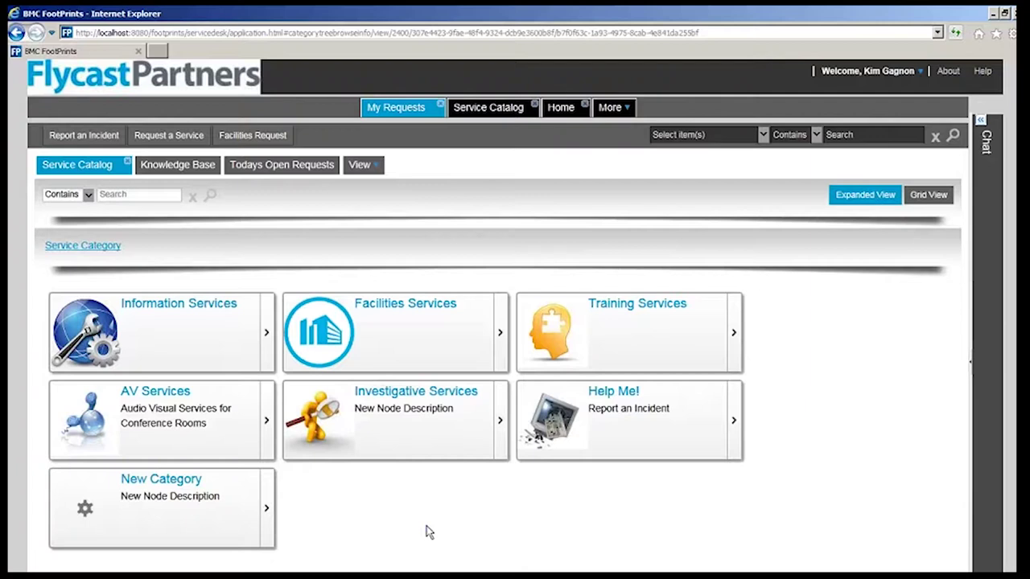
# Step: In the Internet Explorer customer portal, request the Request a new Computer service from IT Services / Desktop Services, then save and close the request
pyautogui.click(499, 110)
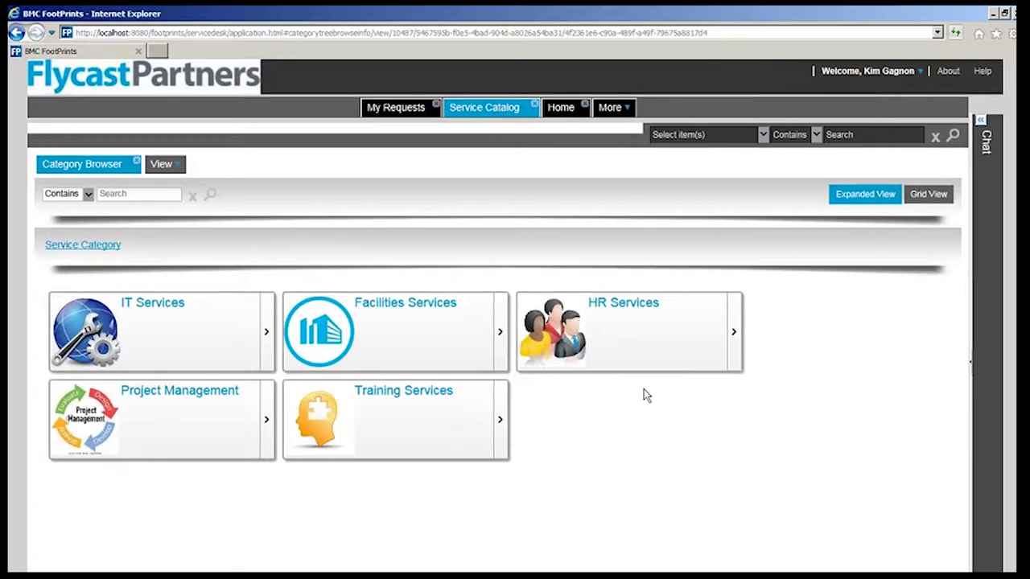
pyautogui.click(195, 320)
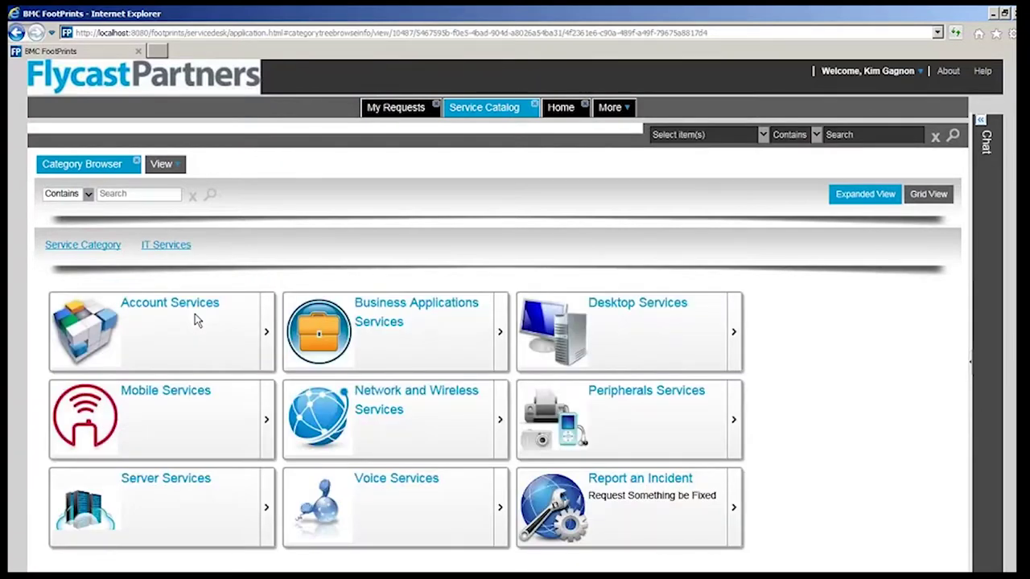
pyautogui.click(588, 321)
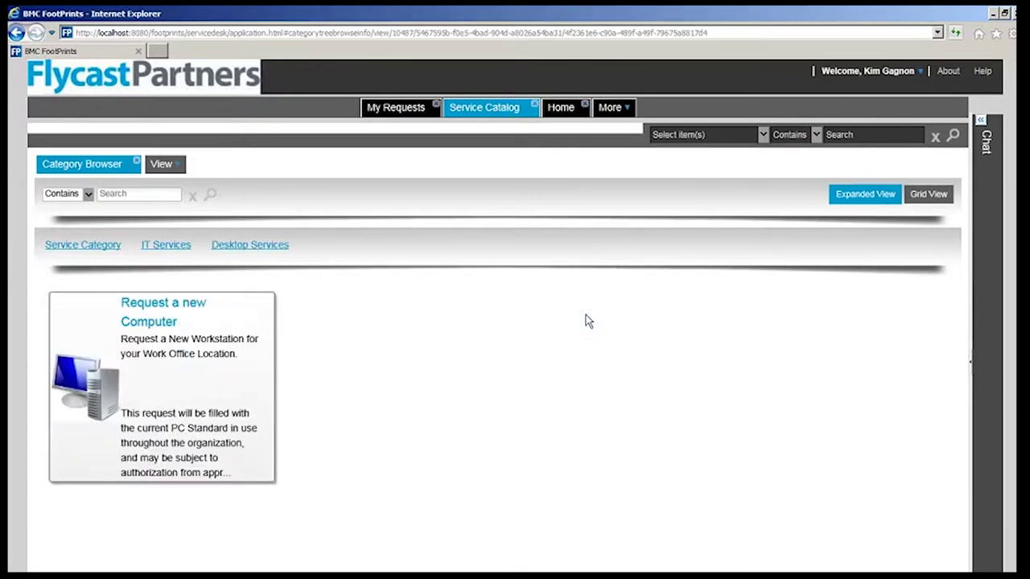
pyautogui.click(262, 397)
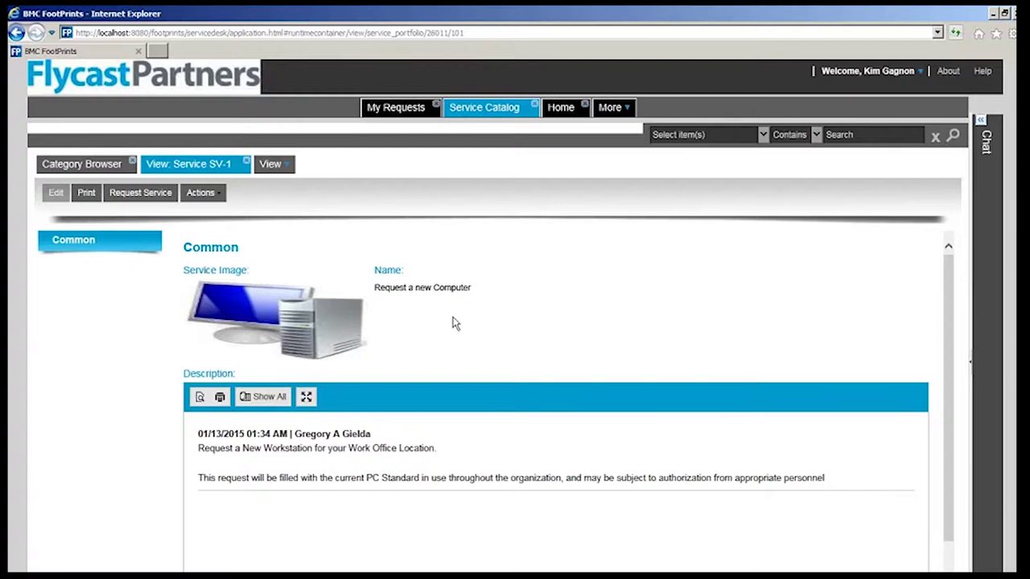
pyautogui.click(141, 193)
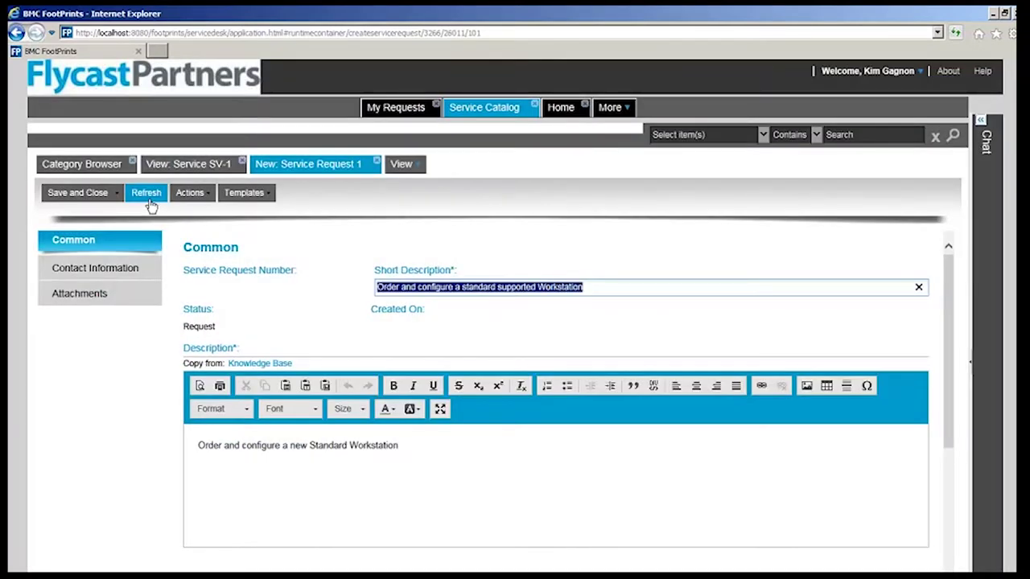
pyautogui.click(90, 199)
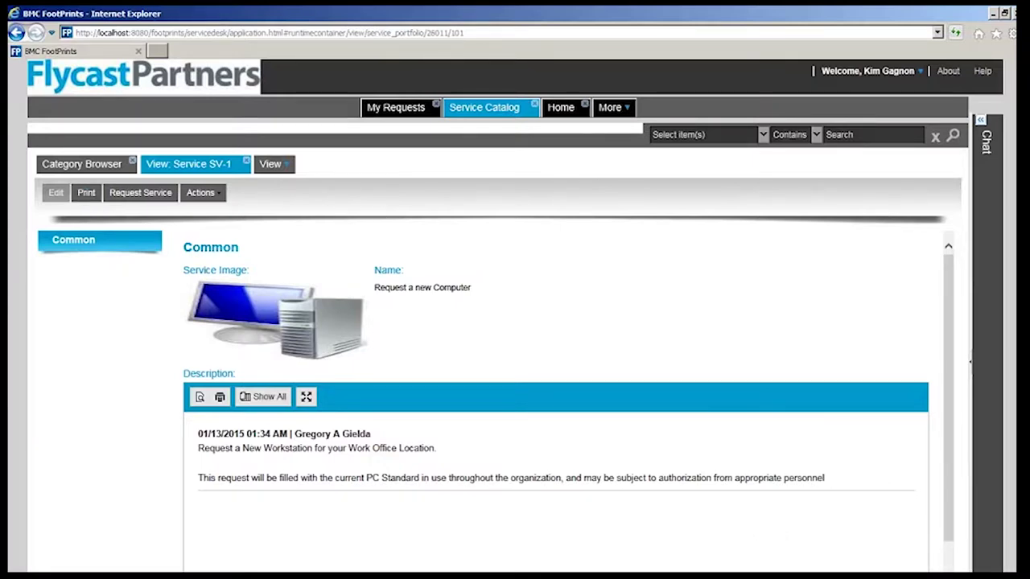
# Step: Start a new incident report from My Requests and place the cursor in its Issue Log
pyautogui.click(402, 110)
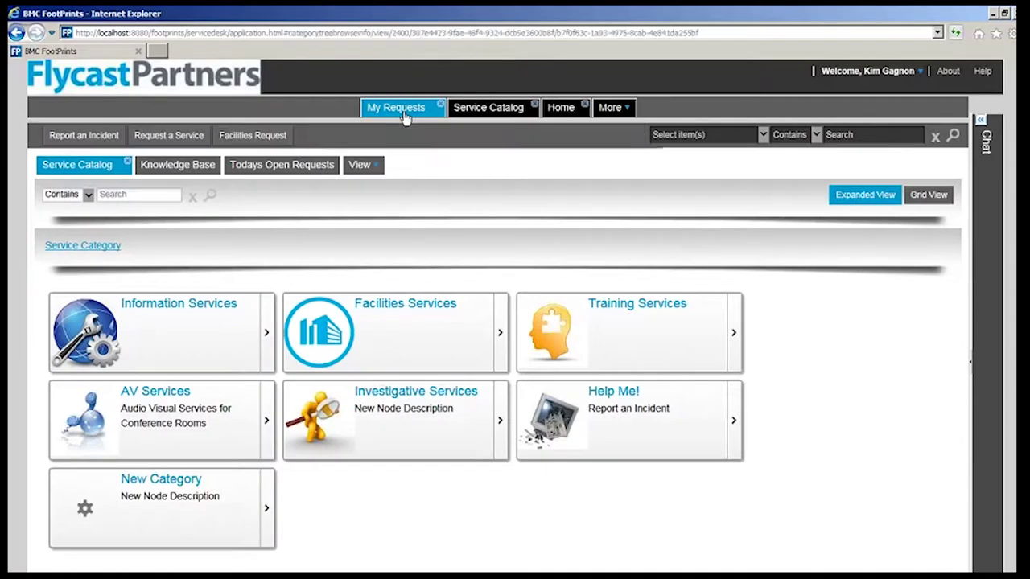
pyautogui.click(101, 137)
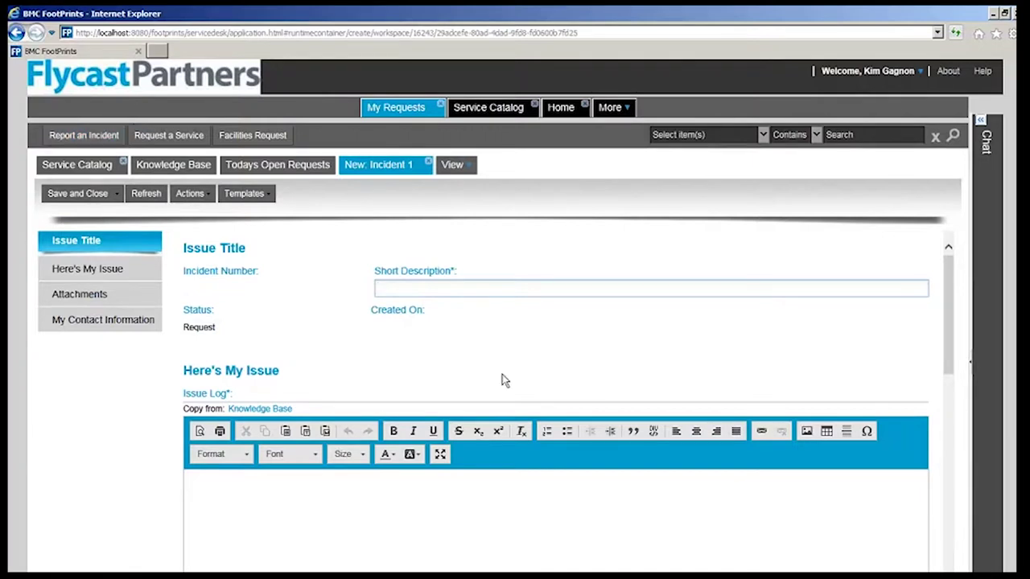
pyautogui.click(472, 515)
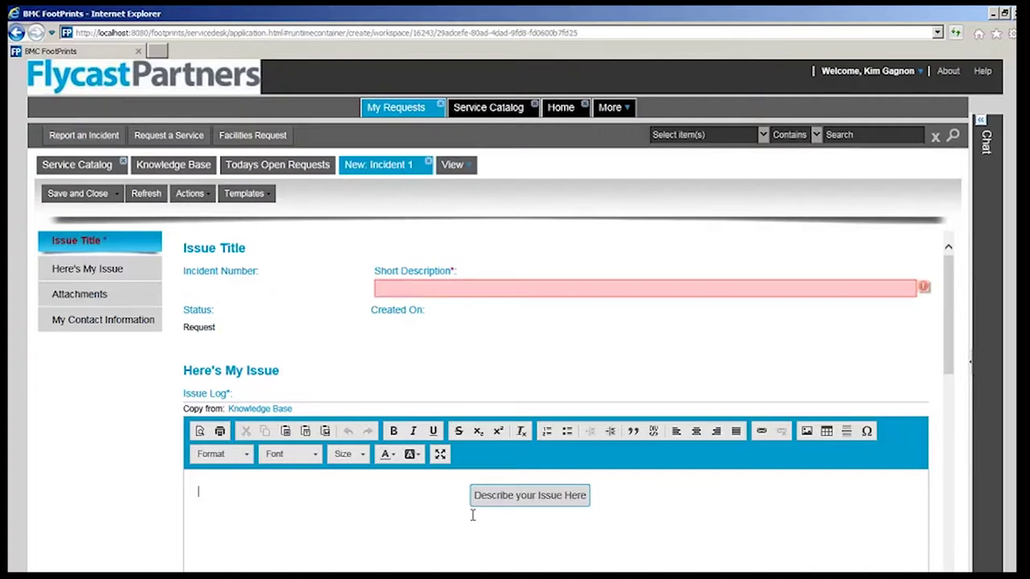
# Step: Set This is Impacting to Only Me and How This Effects Me to I'm Working Normally
pyautogui.scroll(-2, 472, 514)
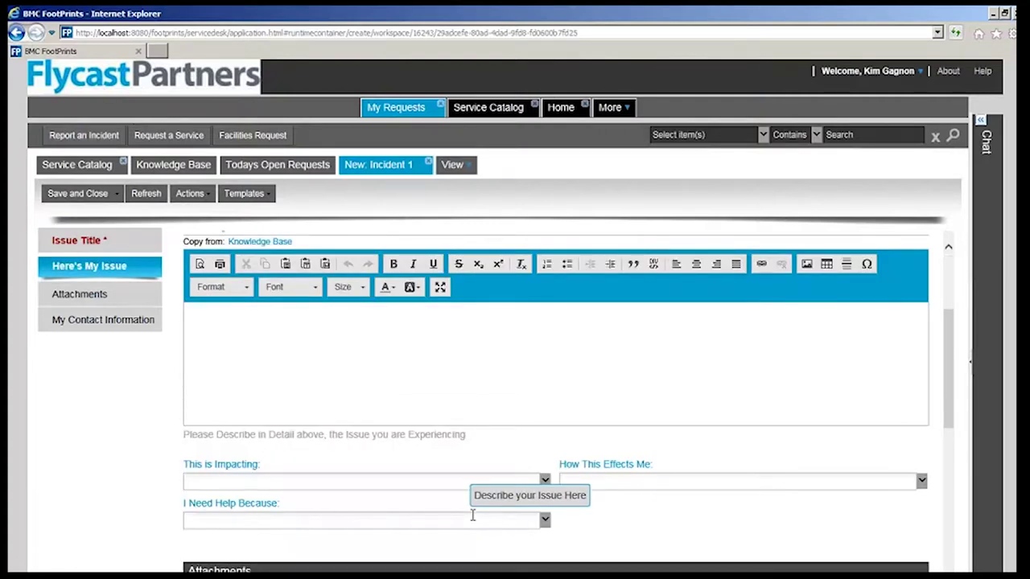
pyautogui.click(545, 483)
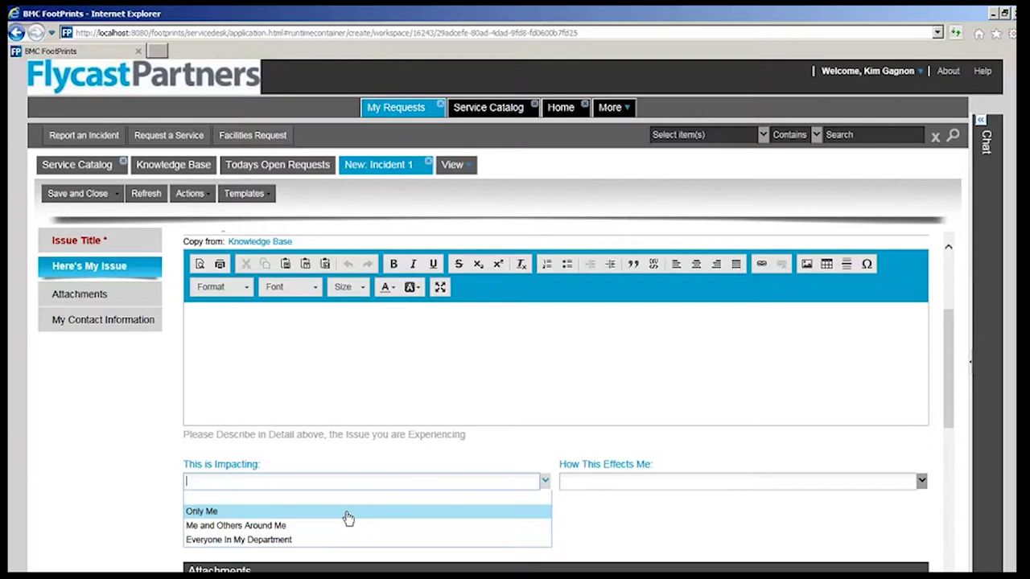
pyautogui.click(348, 515)
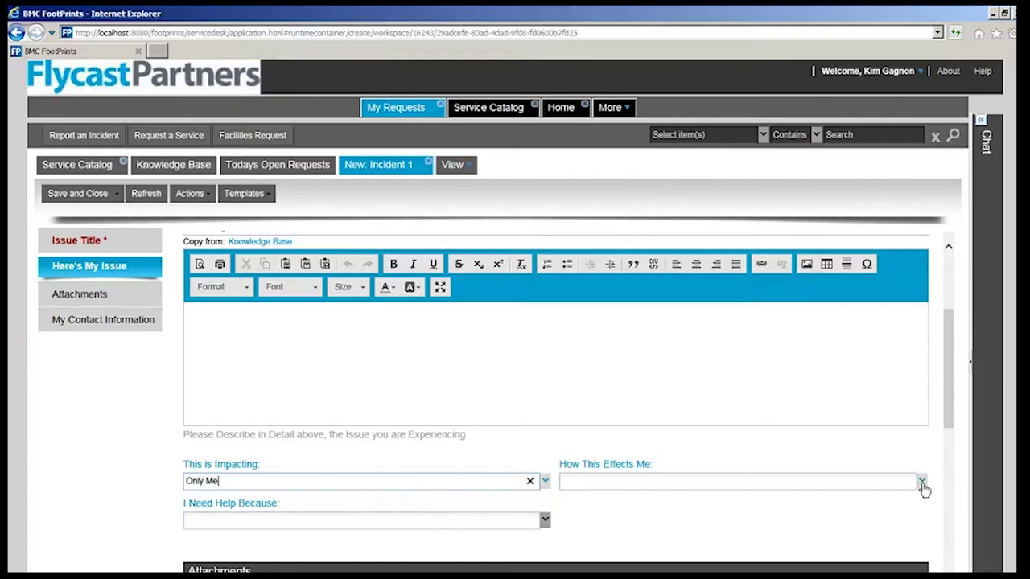
pyautogui.click(922, 483)
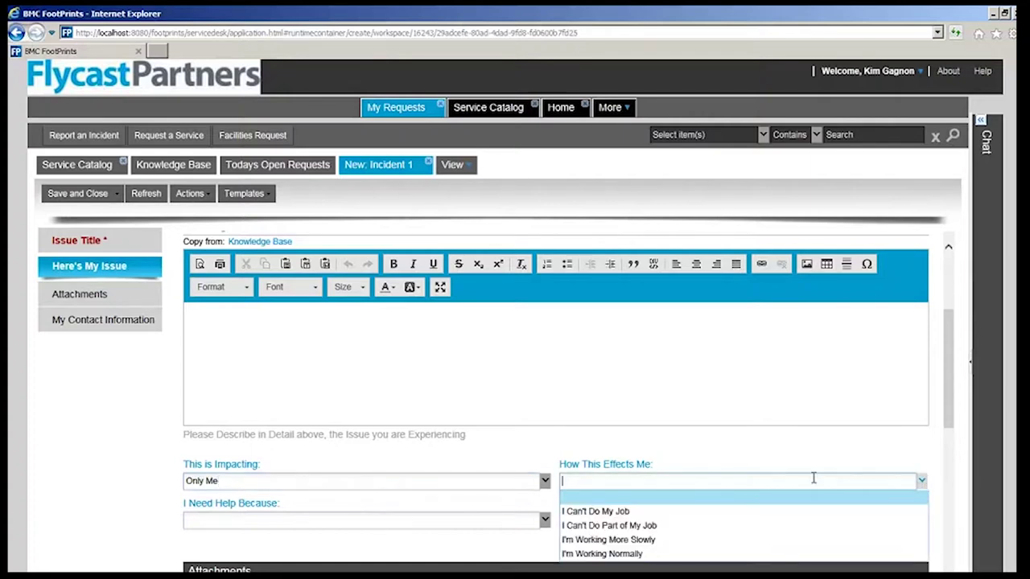
pyautogui.click(646, 555)
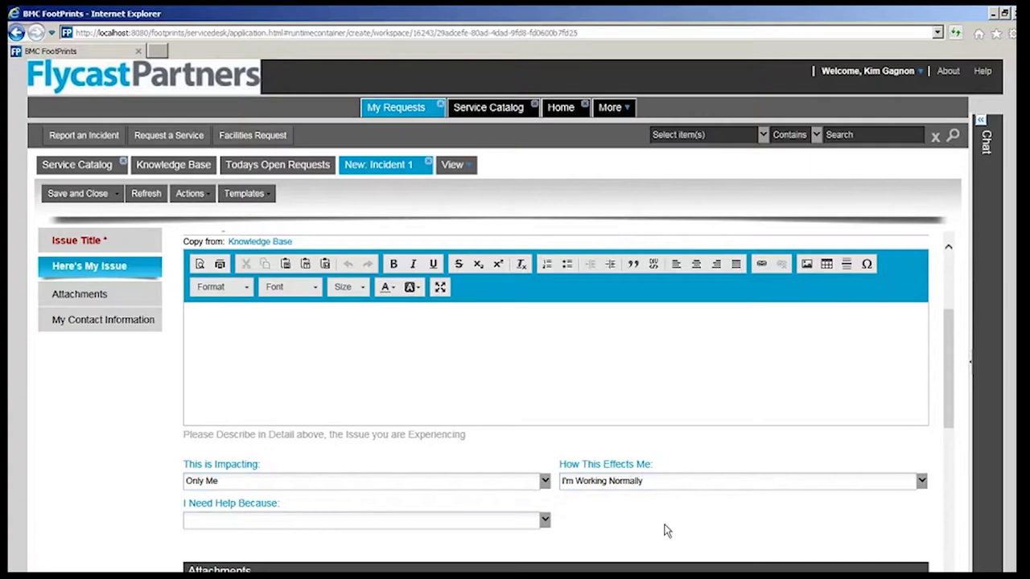
# Step: Set I Need Help Because to Something Isn't Working Correctly and view the I Can't choices
pyautogui.click(546, 520)
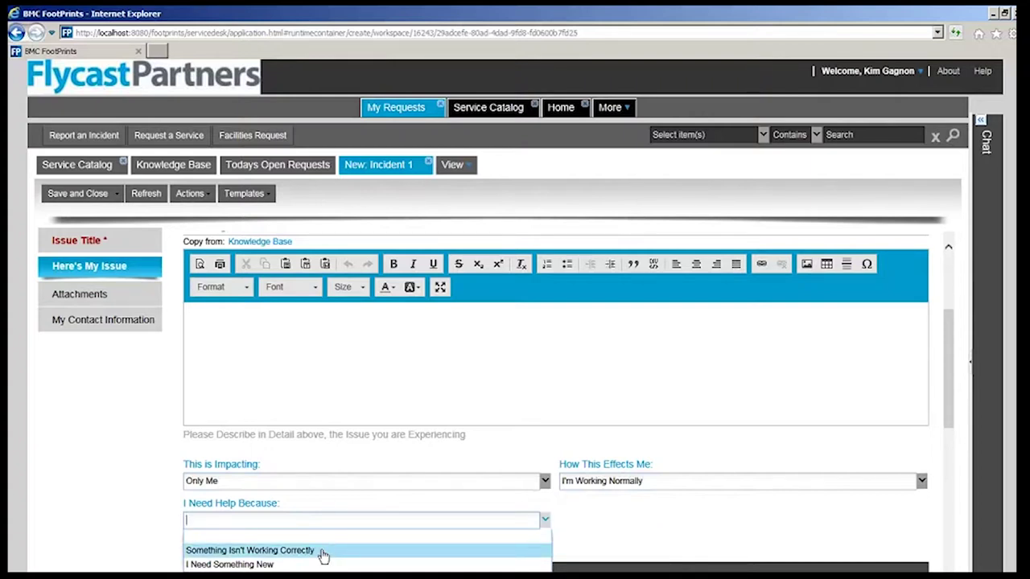
pyautogui.click(322, 552)
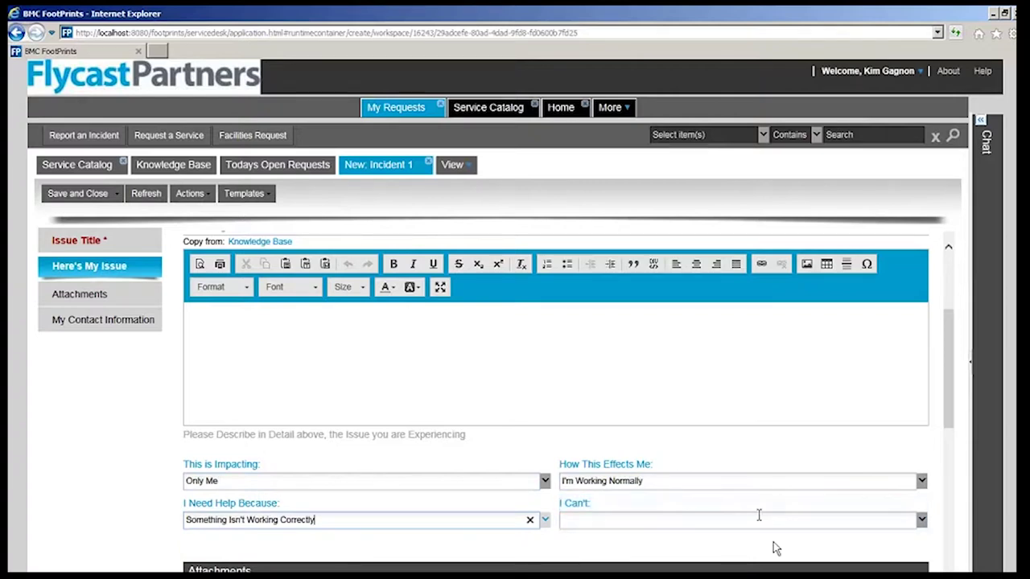
pyautogui.click(922, 521)
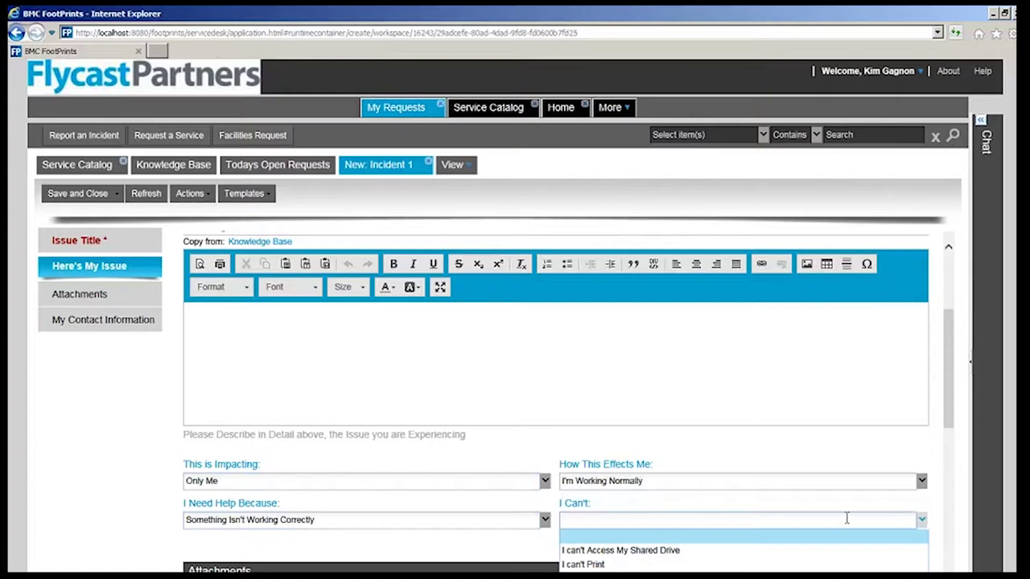
# Step: Set I Need Help Because to I Need Something New, then review the I Want choices without selecting one
pyautogui.click(544, 520)
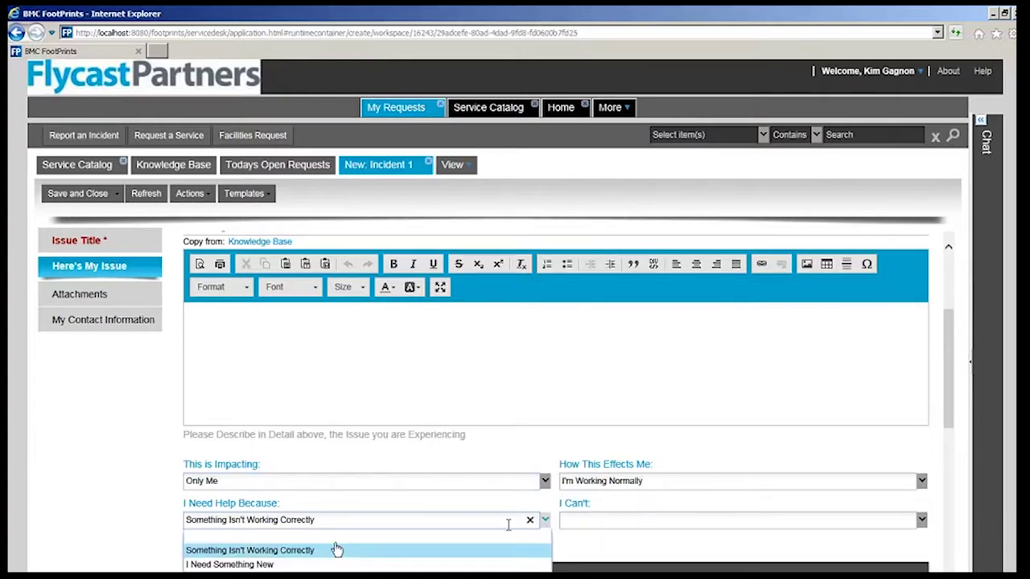
pyautogui.click(292, 564)
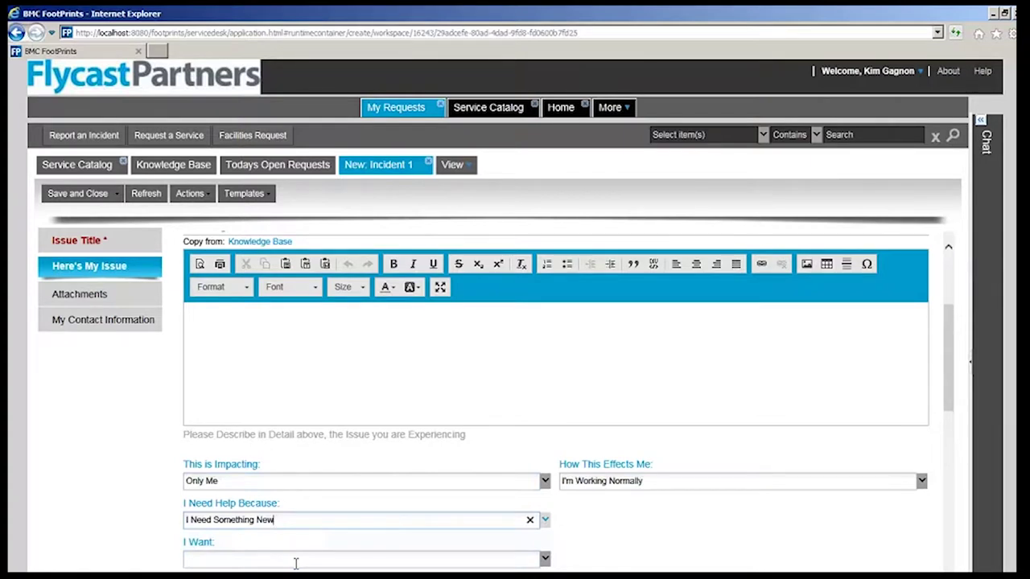
pyautogui.click(545, 559)
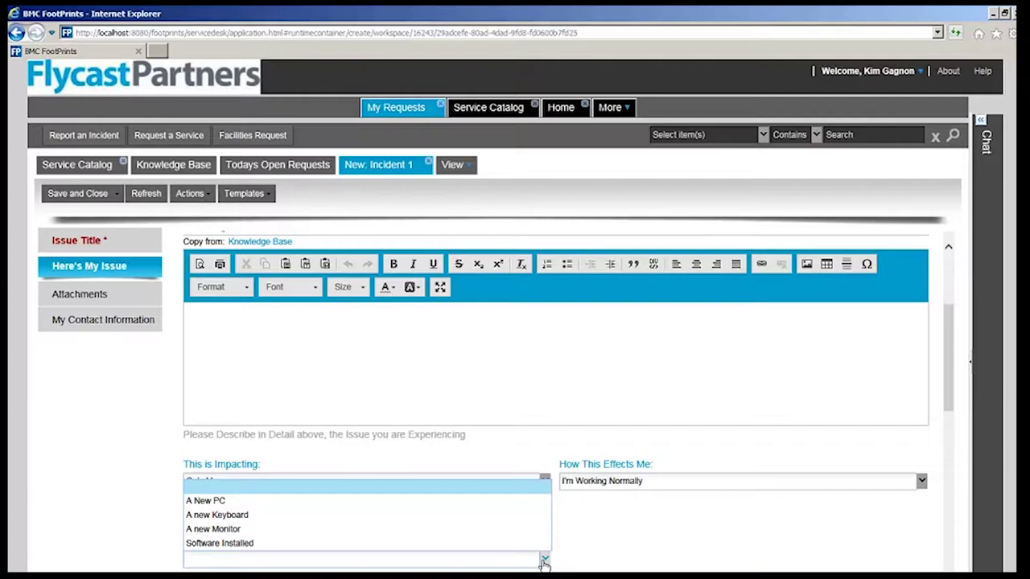
pyautogui.click(625, 535)
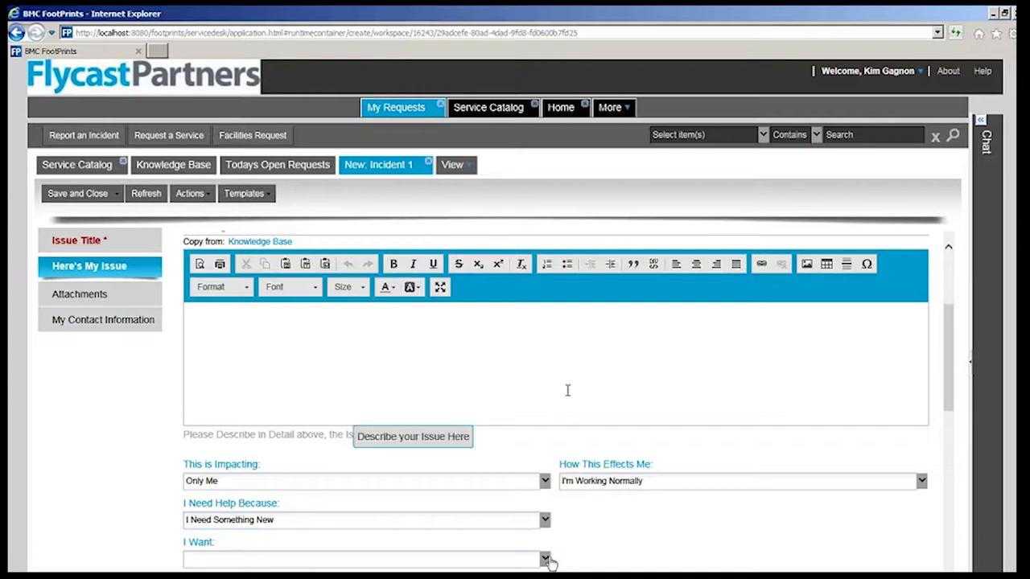
pyautogui.scroll(-4, 644, 539)
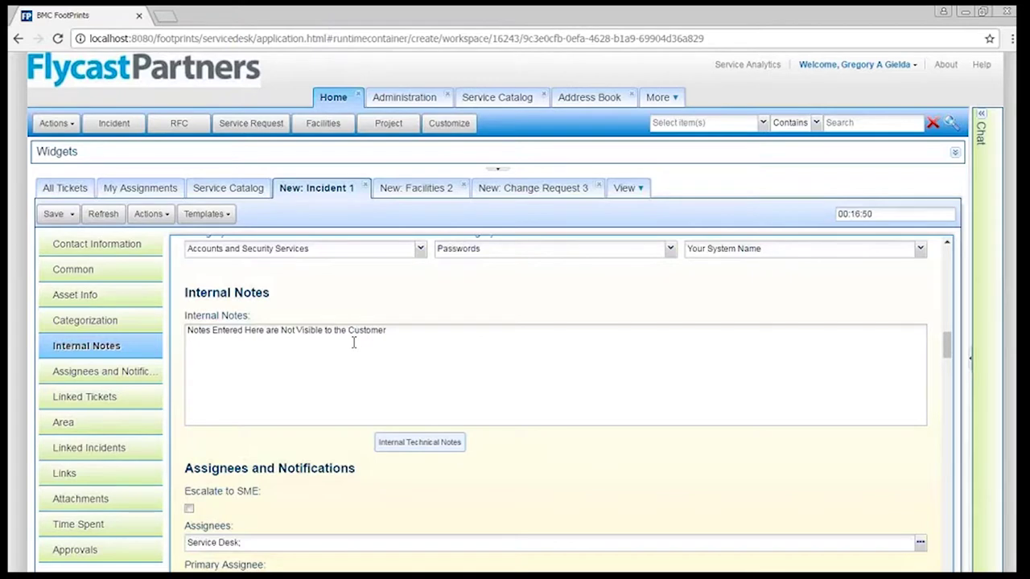
# Step: In the agent's incident in Chrome, link change request CR-15, Reboot Email Server/System, under Caused by Change Requests
pyautogui.scroll(4, 354, 345)
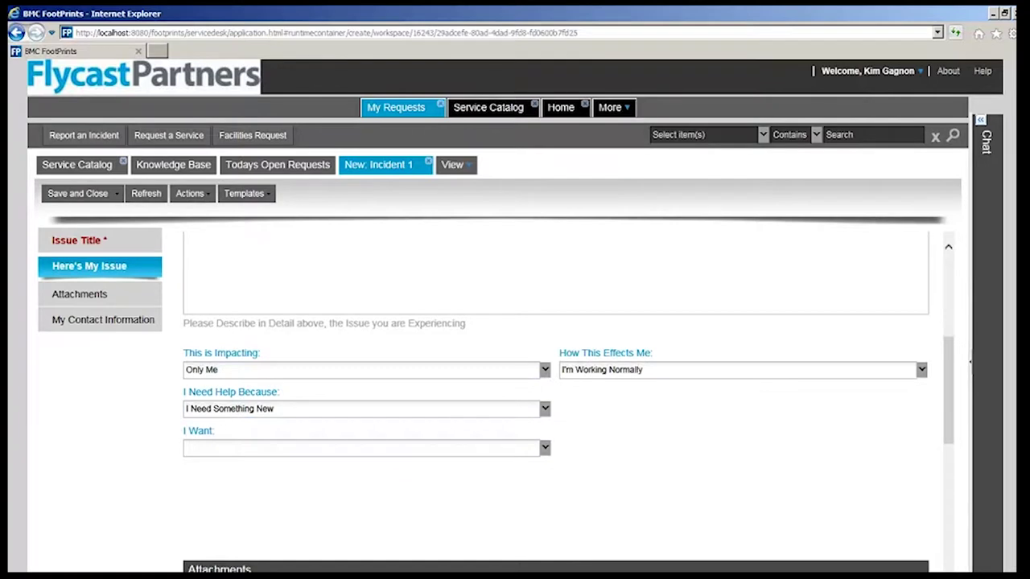
pyautogui.moveTo(521, 512)
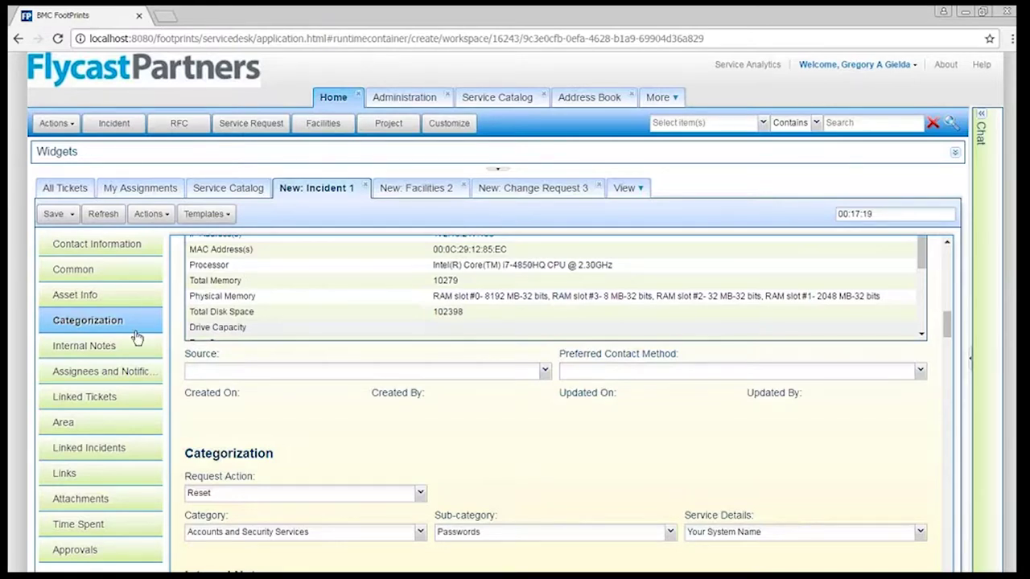
pyautogui.click(107, 408)
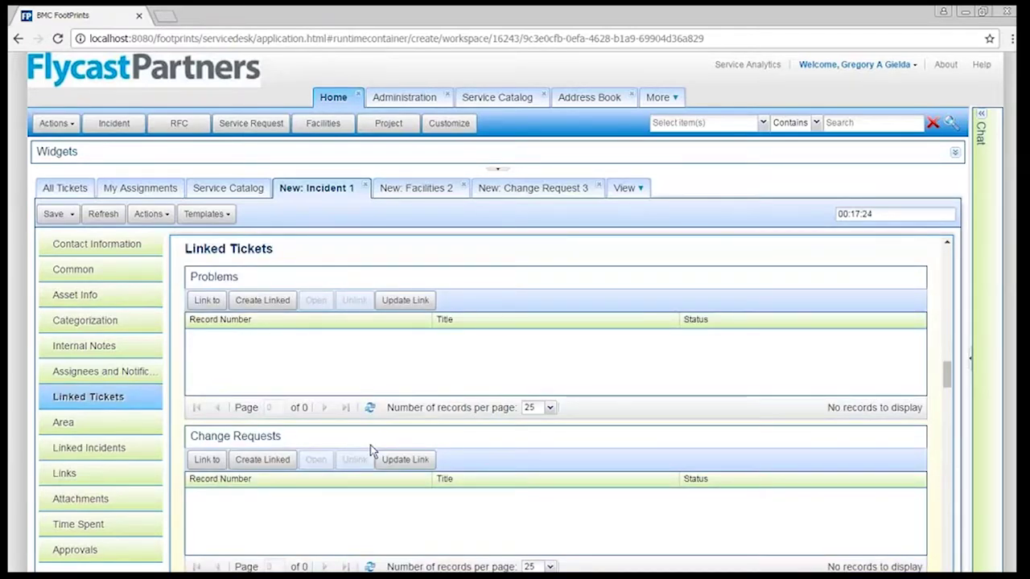
pyautogui.scroll(-2, 370, 450)
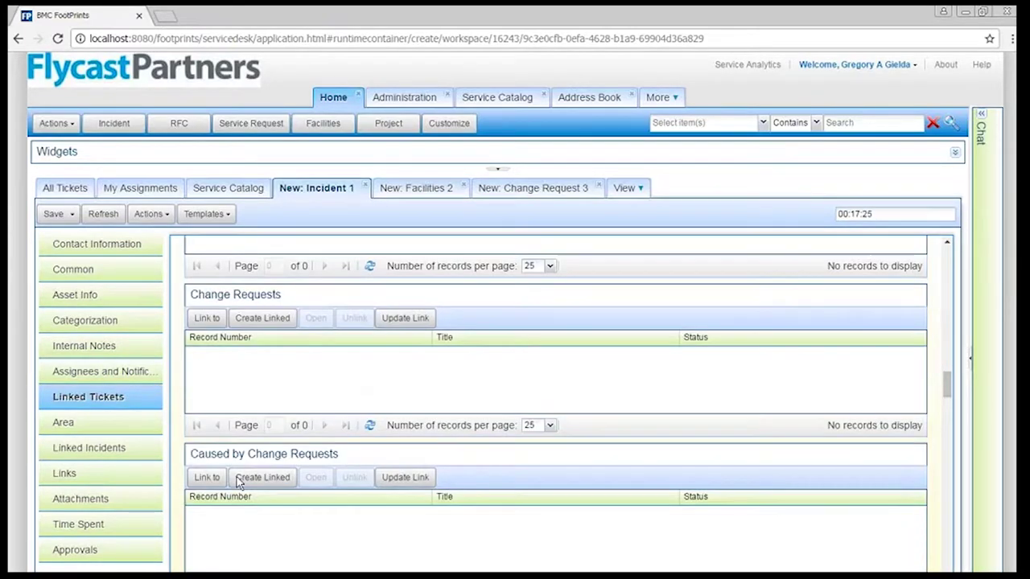
pyautogui.click(207, 476)
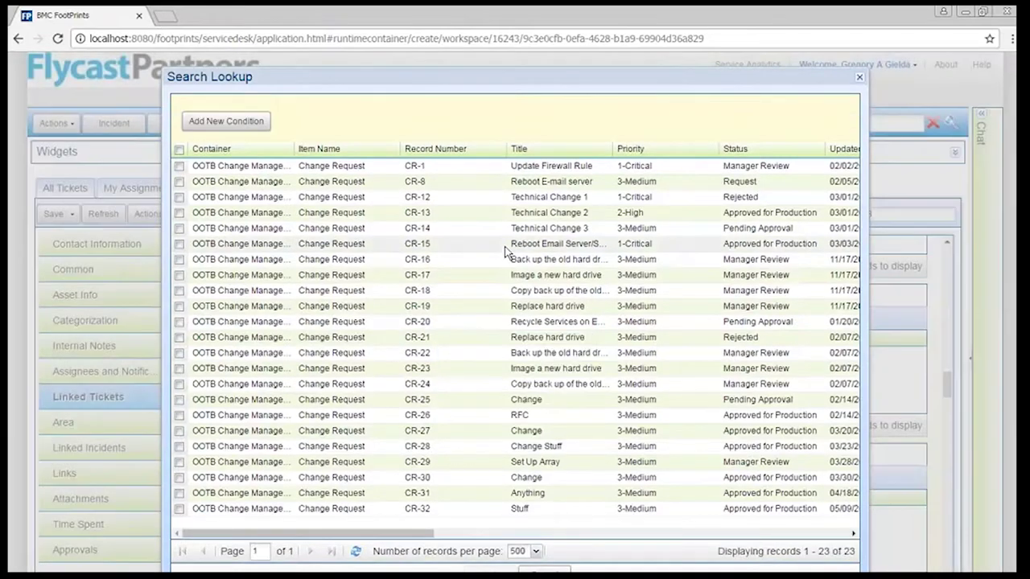
pyautogui.doubleClick(505, 249)
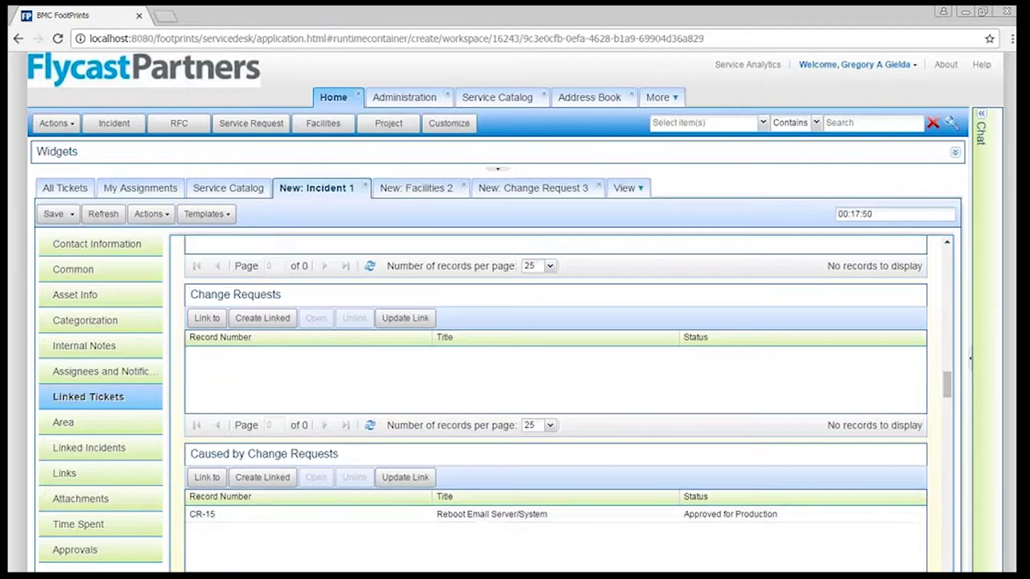
# Step: Start a new linked change request from the incident's Change Requests, then return to the incident form
pyautogui.scroll(1, 444, 407)
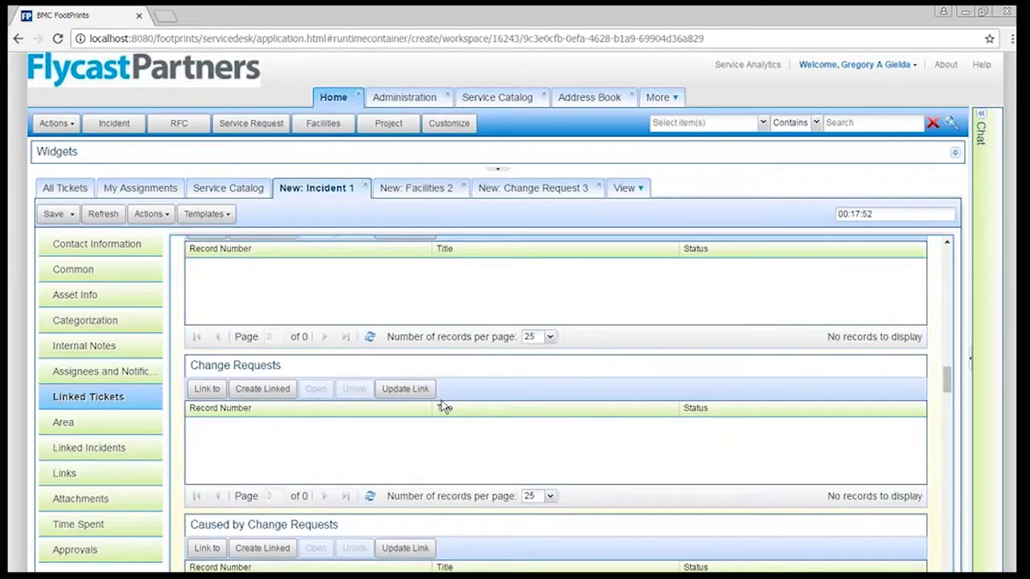
pyautogui.click(274, 391)
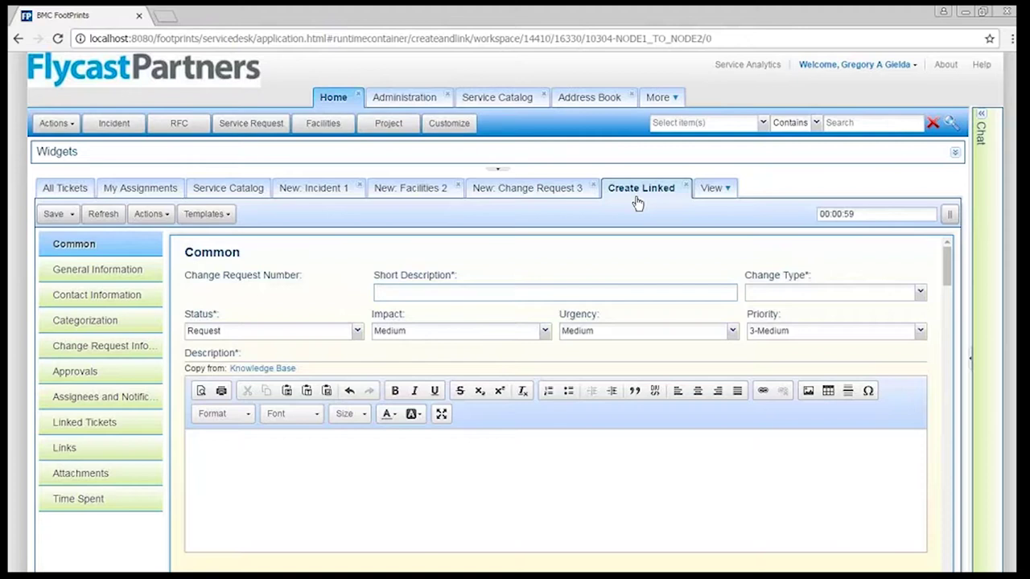
pyautogui.click(332, 193)
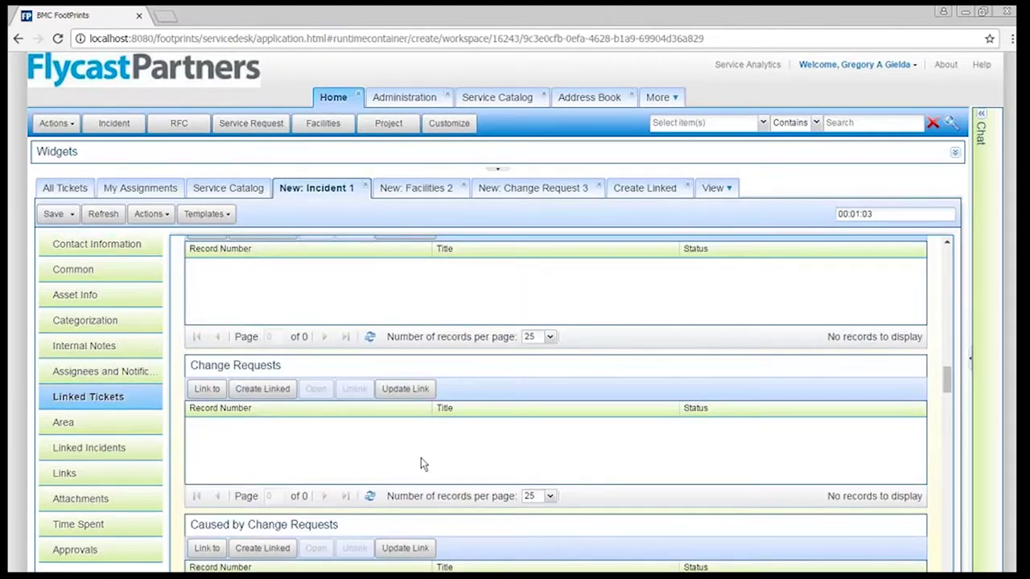
# Step: Link the existing problem PR-2, Investigate Incident with email, to the incident
pyautogui.scroll(1, 422, 463)
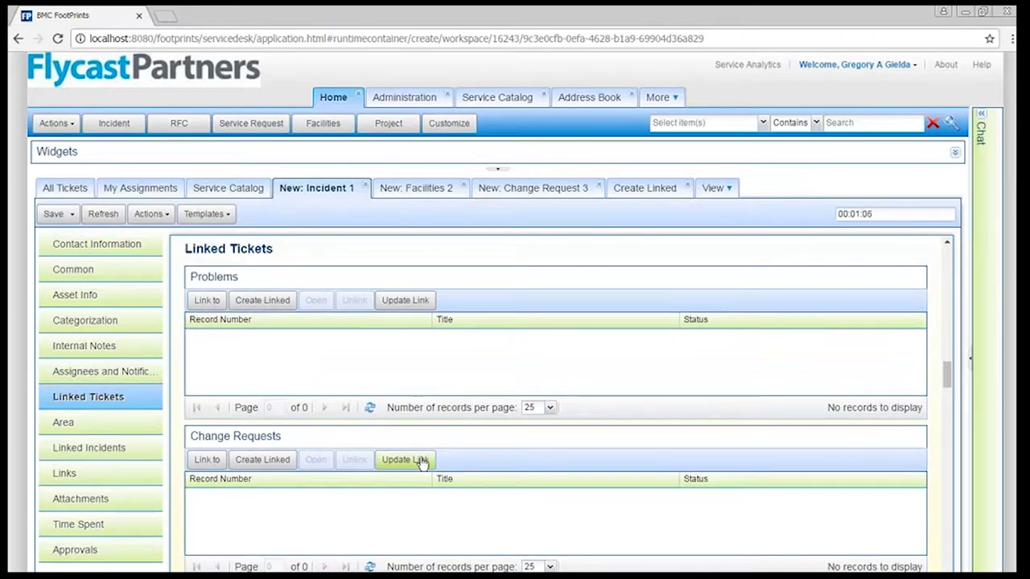
pyautogui.click(206, 300)
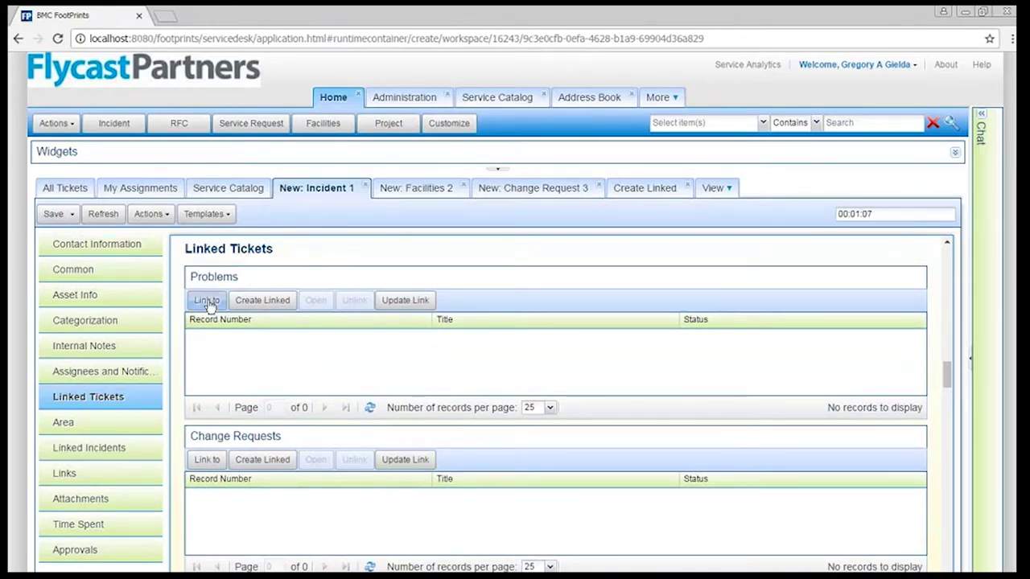
pyautogui.click(437, 182)
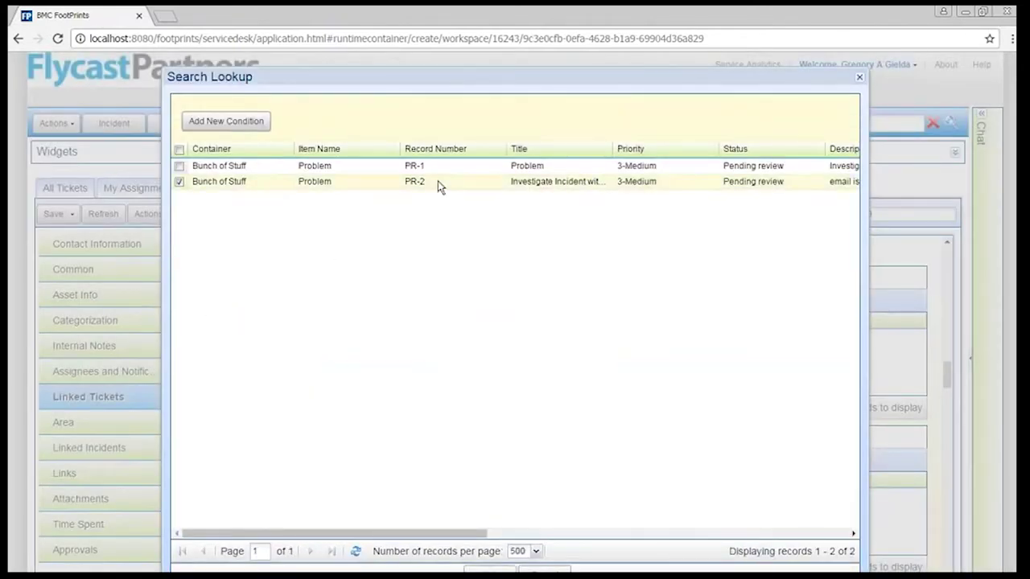
pyautogui.click(486, 569)
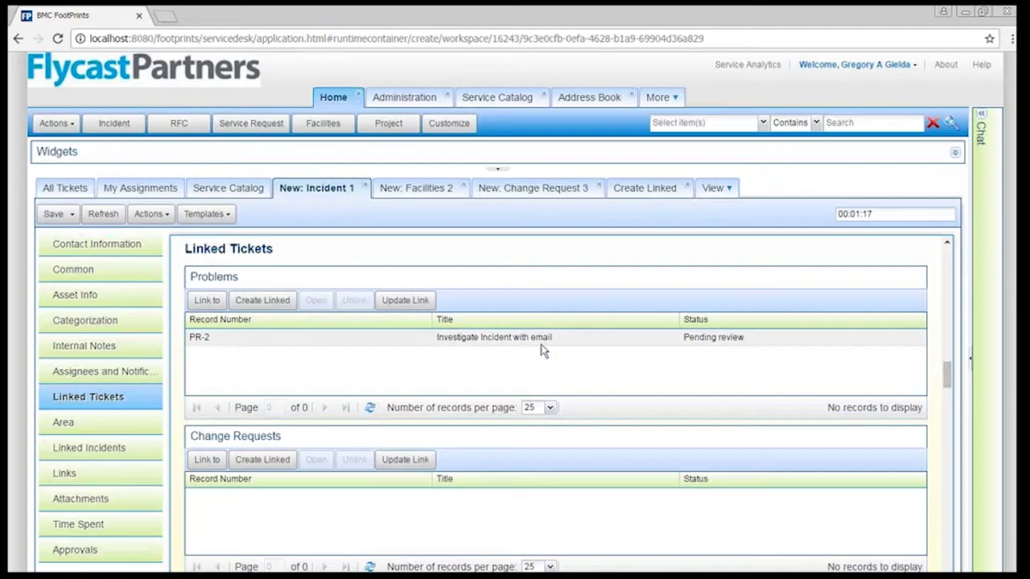
# Step: Link the MS Exchange configuration item to the incident under CIs in its Links section
pyautogui.click(87, 472)
pyautogui.click(215, 302)
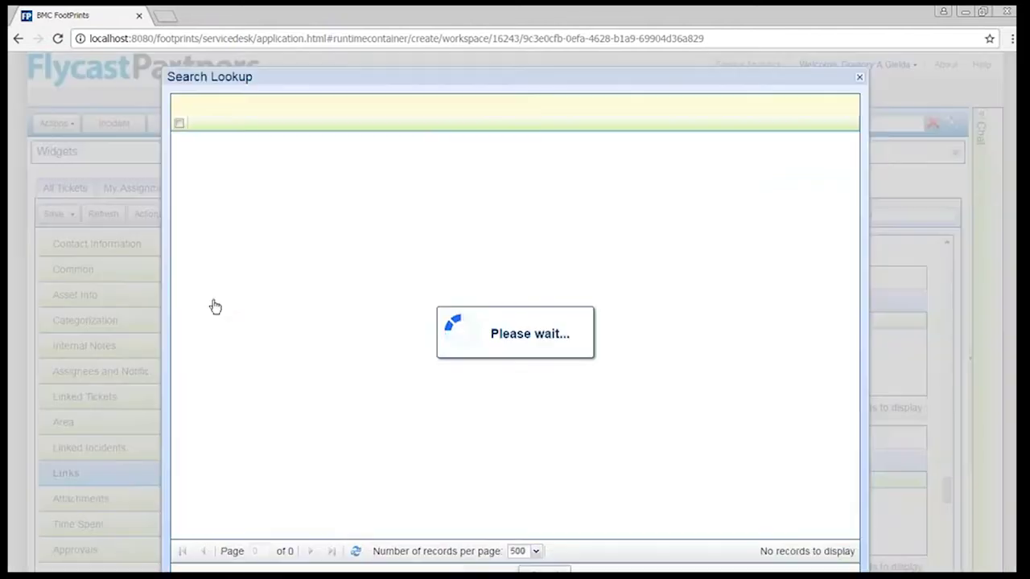
pyautogui.click(347, 212)
pyautogui.click(487, 571)
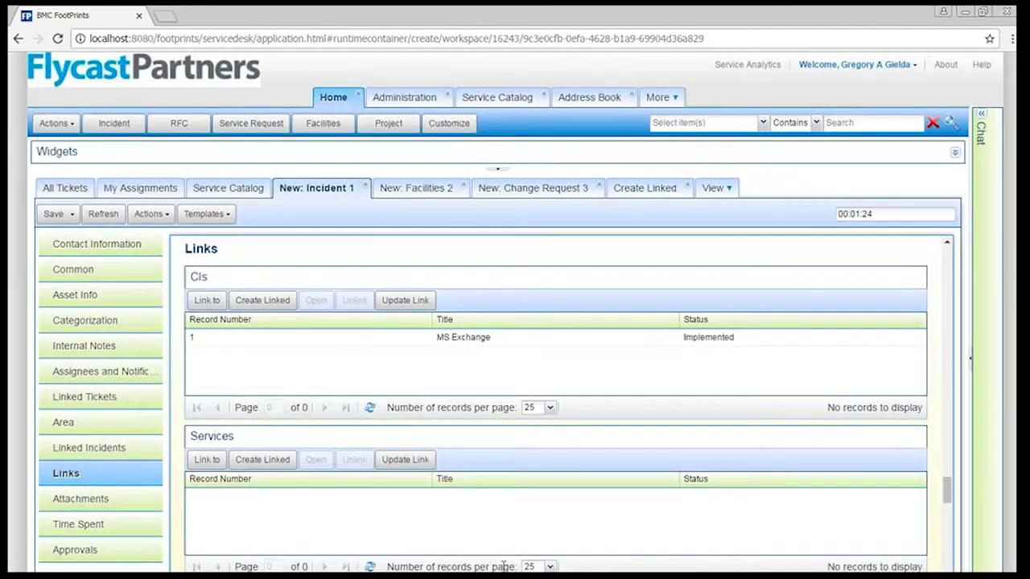
# Step: Open the linked MS Exchange configuration item, review its details and linked tickets, and close it
pyautogui.click(499, 338)
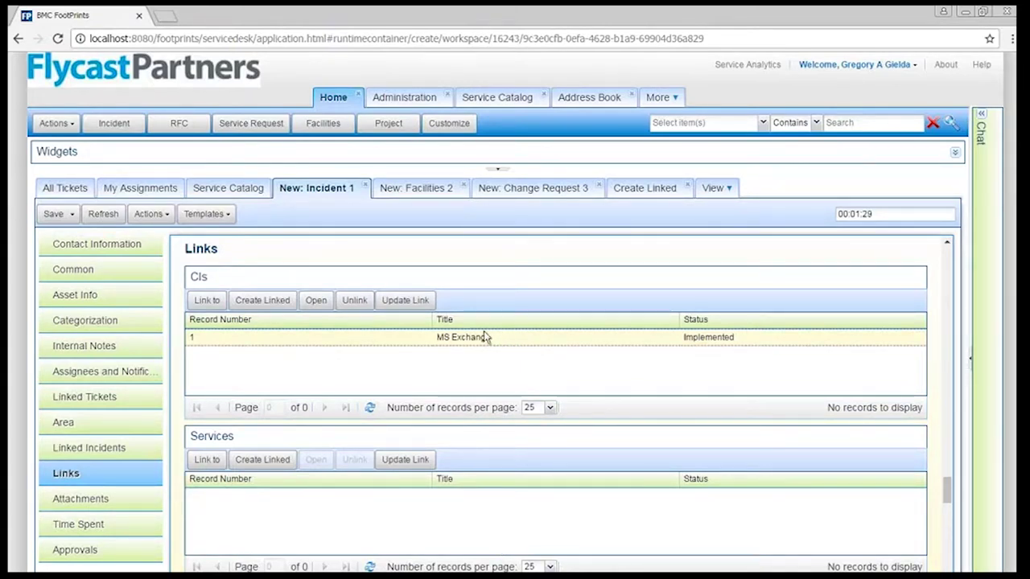
pyautogui.click(316, 300)
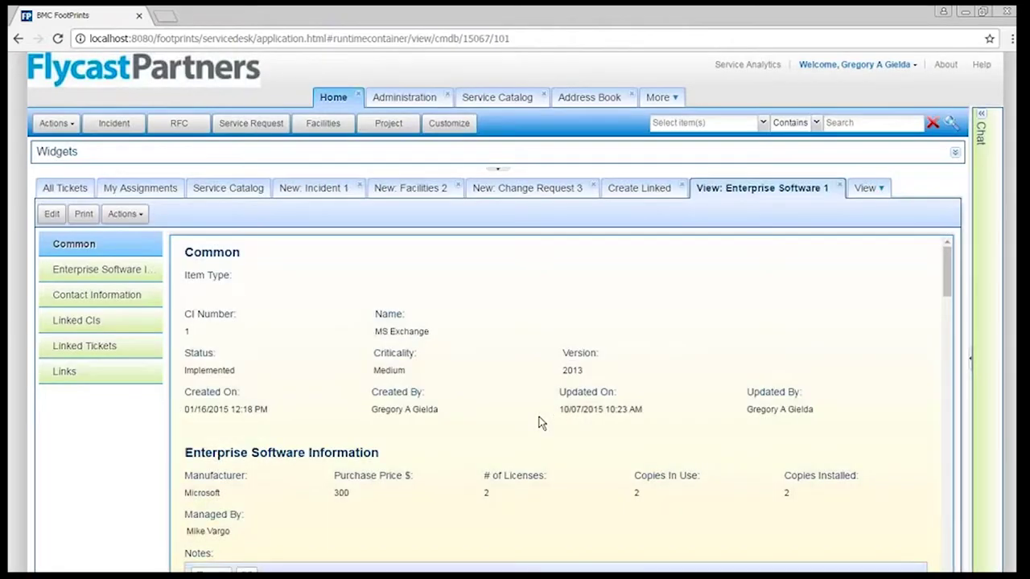
pyautogui.scroll(-4, 540, 423)
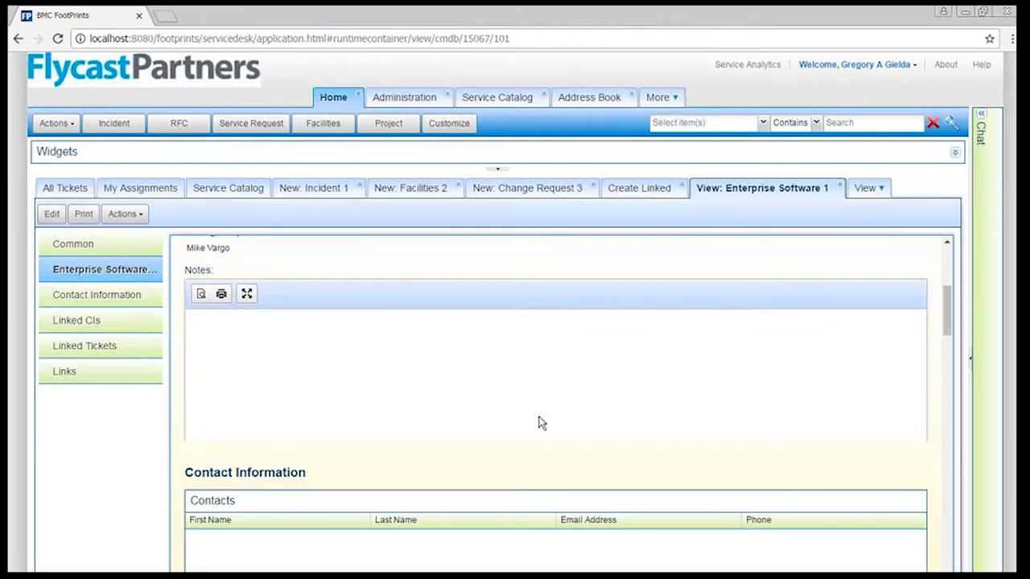
pyautogui.scroll(-2, 540, 423)
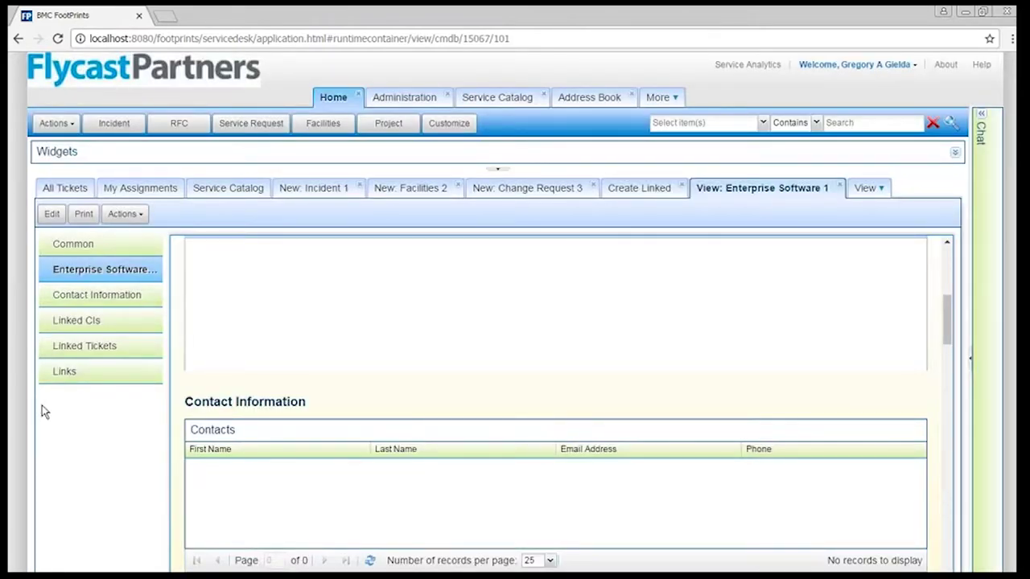
pyautogui.click(92, 351)
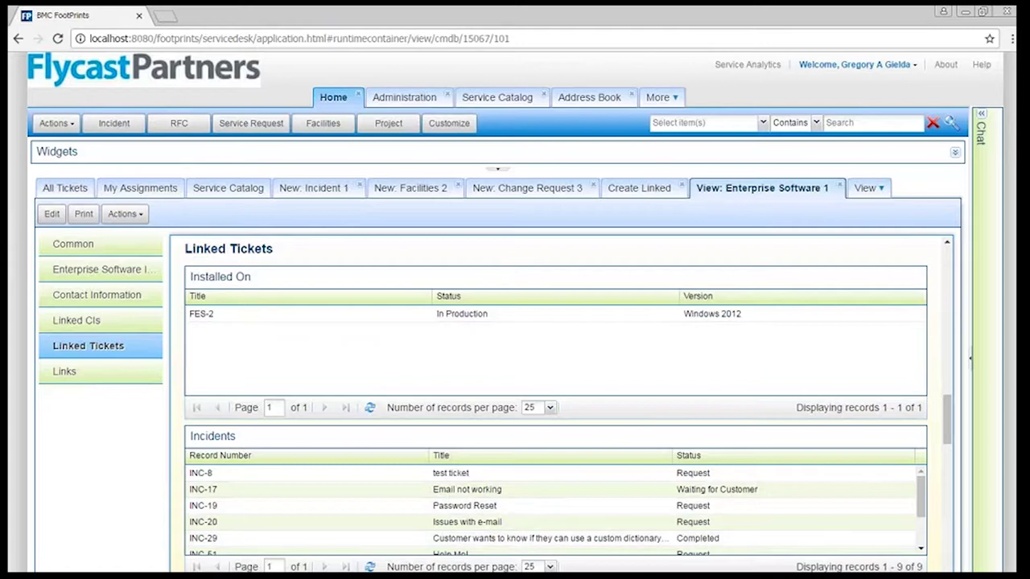
pyautogui.click(841, 188)
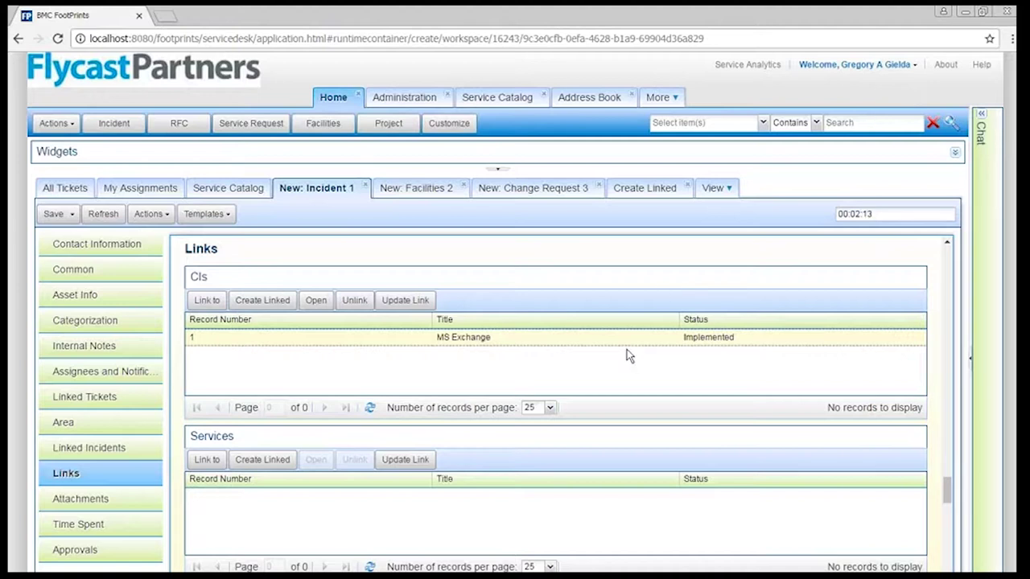
# Step: Look over the incident's Links, Linked Incidents and Area sections, ending back at Contact Information
pyautogui.scroll(-4, 361, 344)
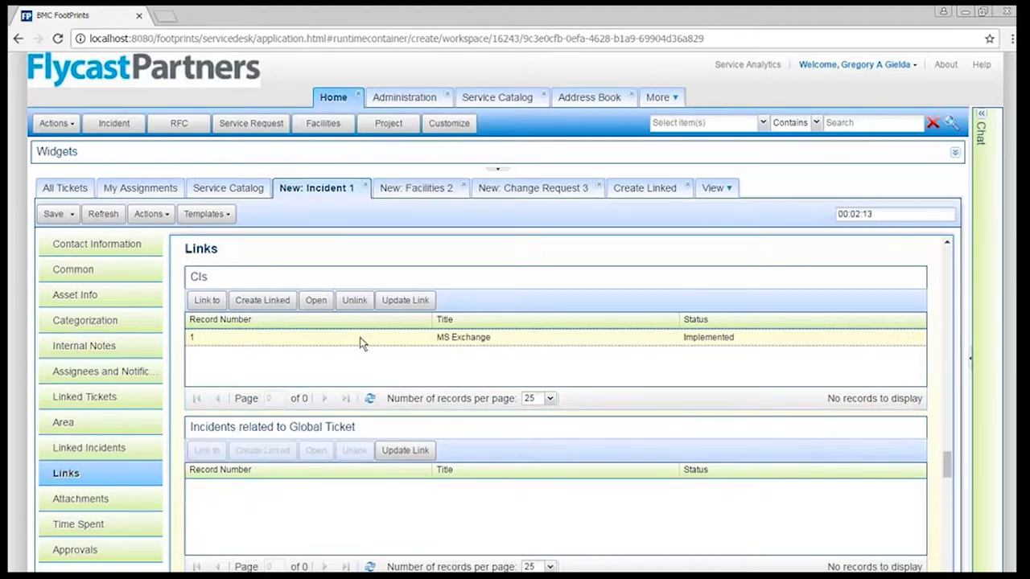
pyautogui.scroll(3, 359, 344)
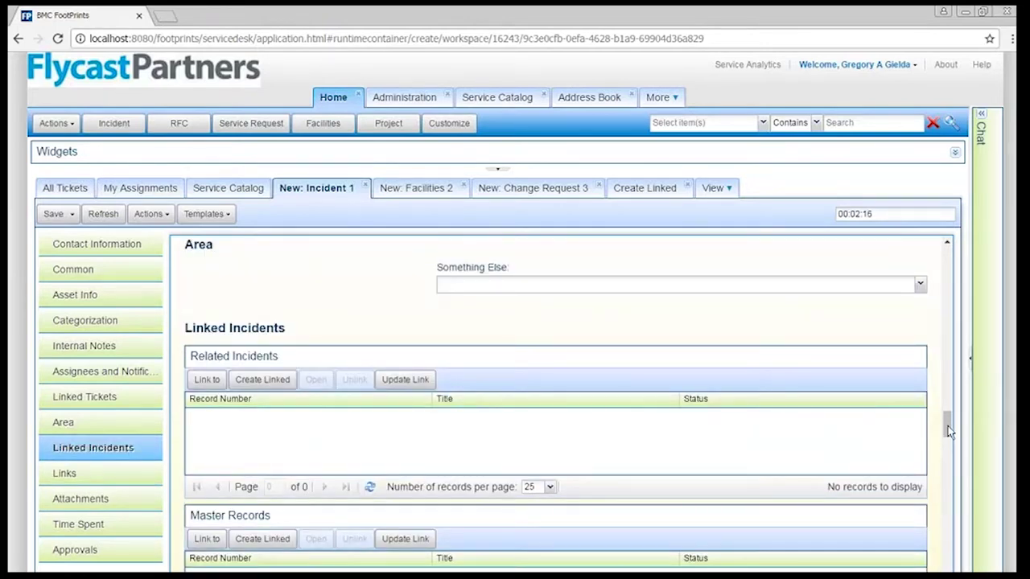
pyautogui.moveTo(945, 420); pyautogui.dragTo(959, 259)
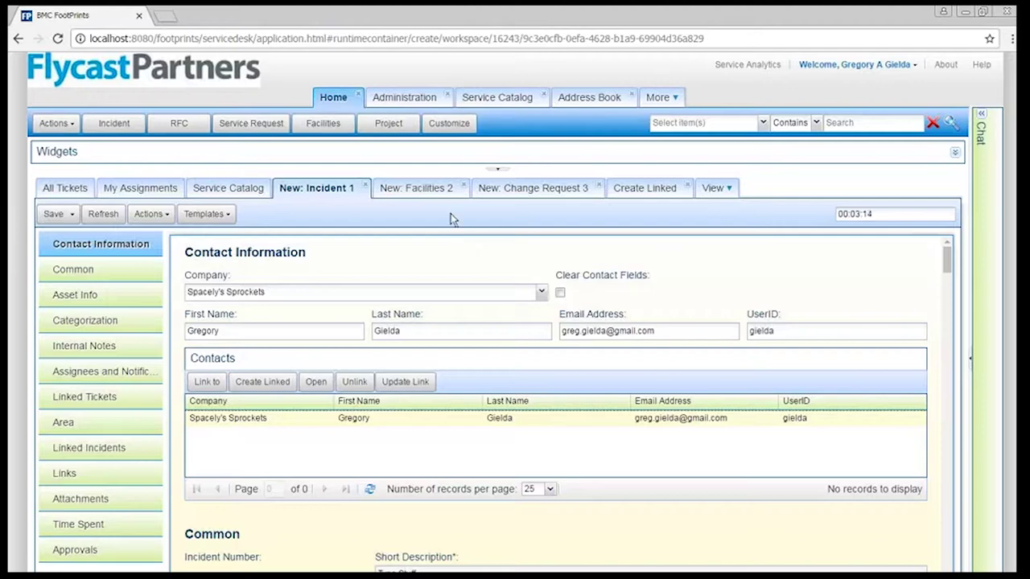
# Step: Start creating a new business process from Administration to show the available process templates
pyautogui.click(404, 101)
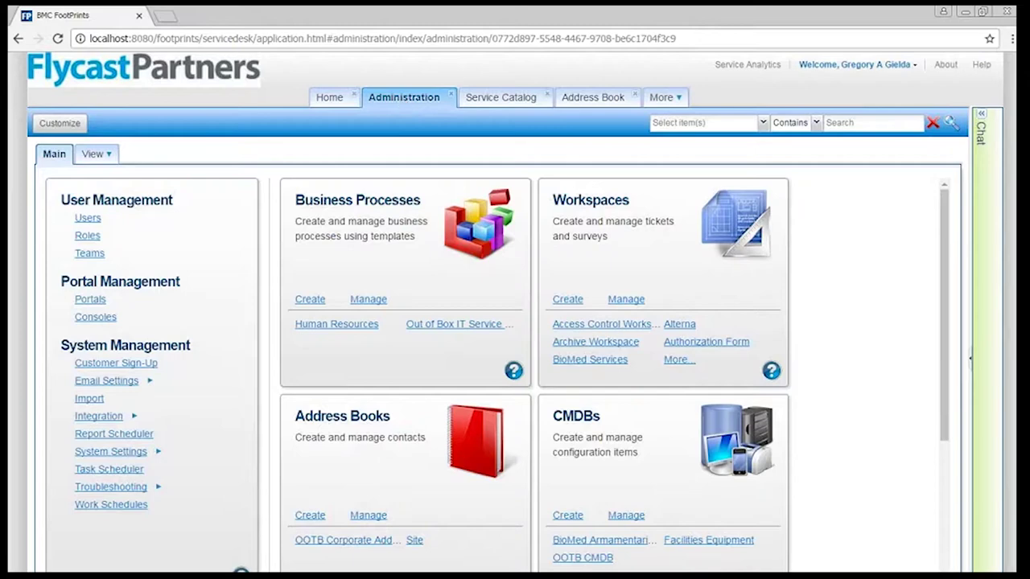
pyautogui.moveTo(430, 205); pyautogui.dragTo(324, 200)
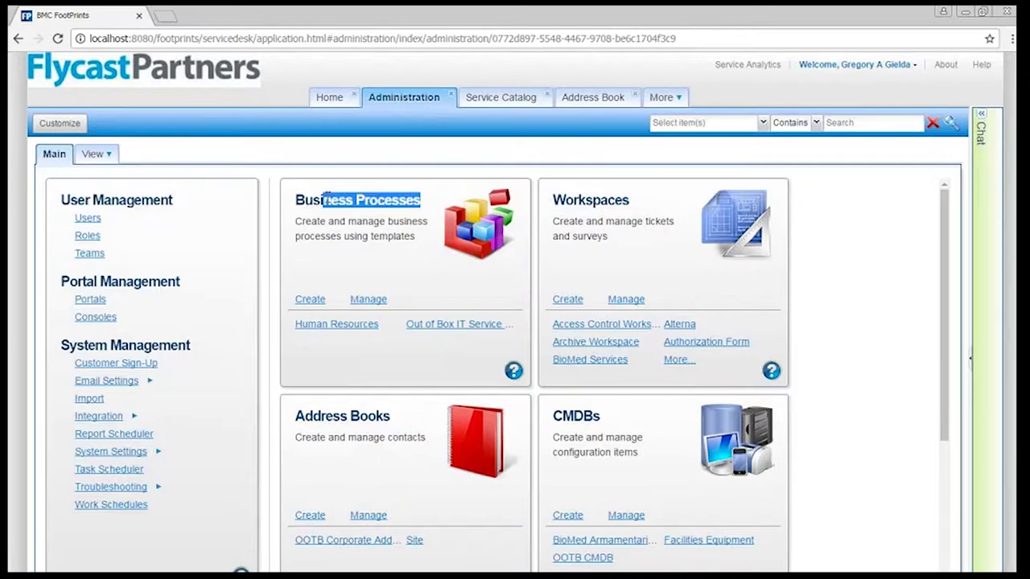
pyautogui.click(421, 198)
pyautogui.click(314, 300)
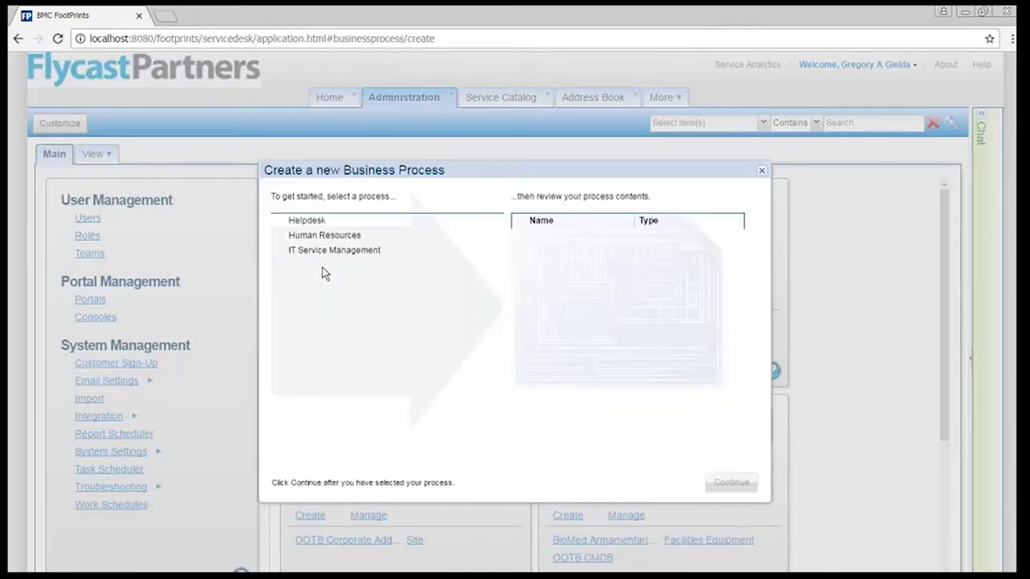
# Step: Base the new business process on the IT Service Management template, using the existing OOTB Corporate Address Book
pyautogui.click(330, 251)
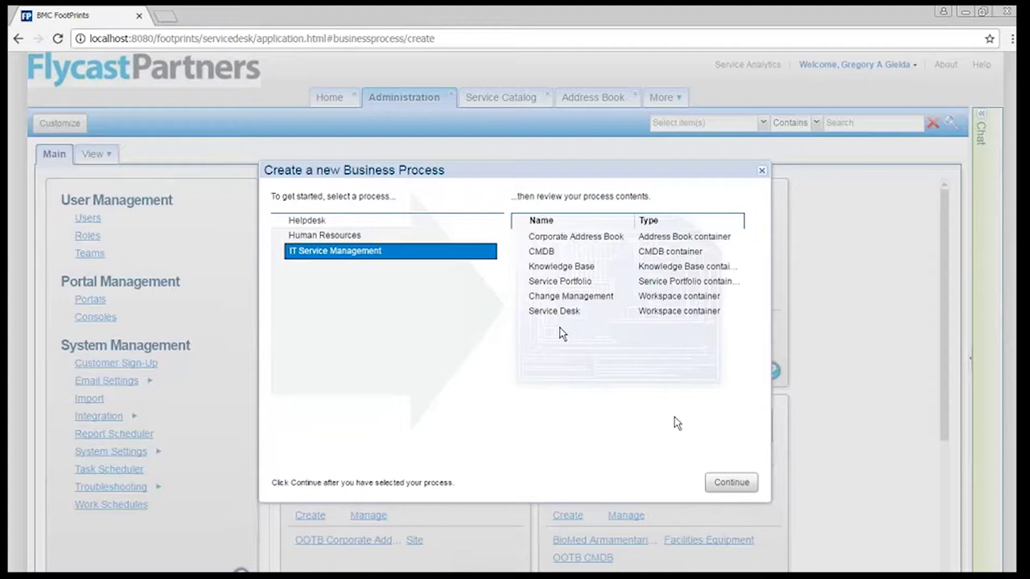
pyautogui.click(728, 484)
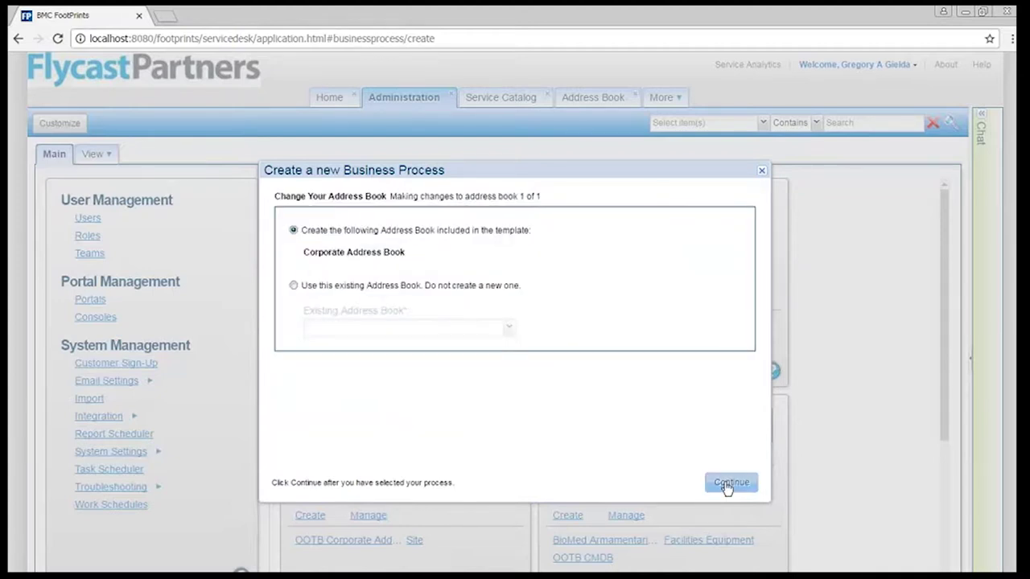
pyautogui.click(413, 286)
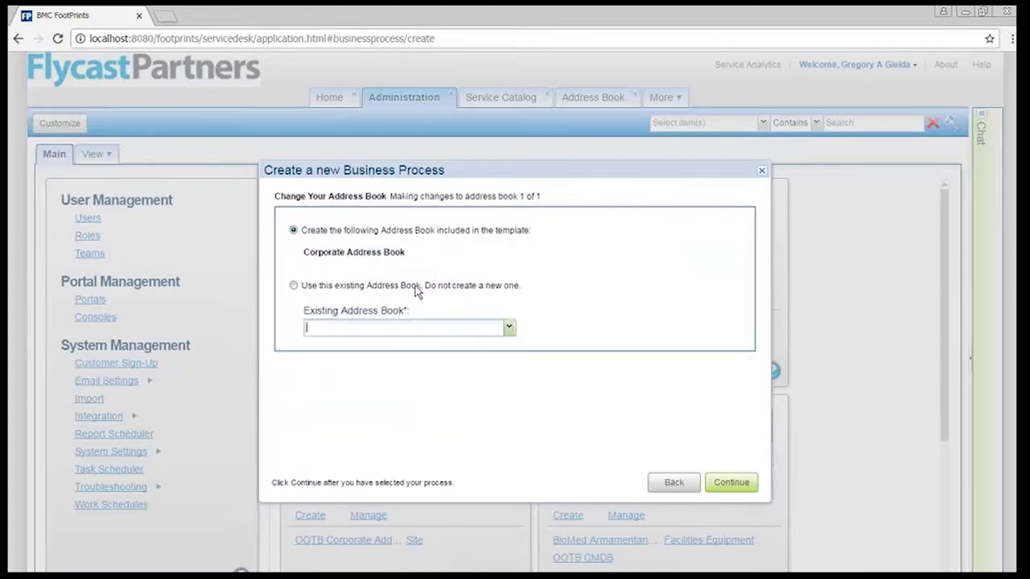
pyautogui.click(509, 327)
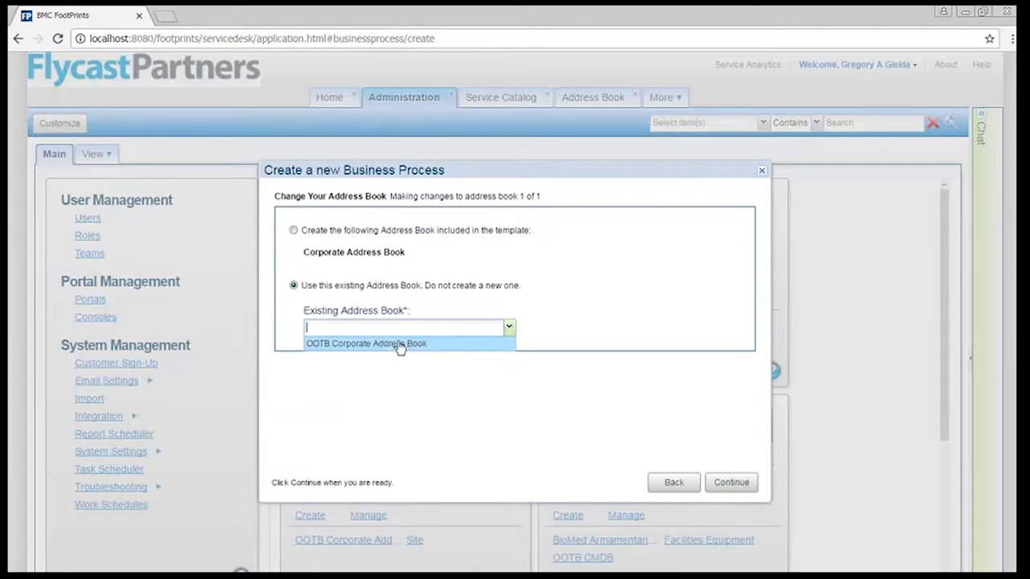
pyautogui.click(384, 346)
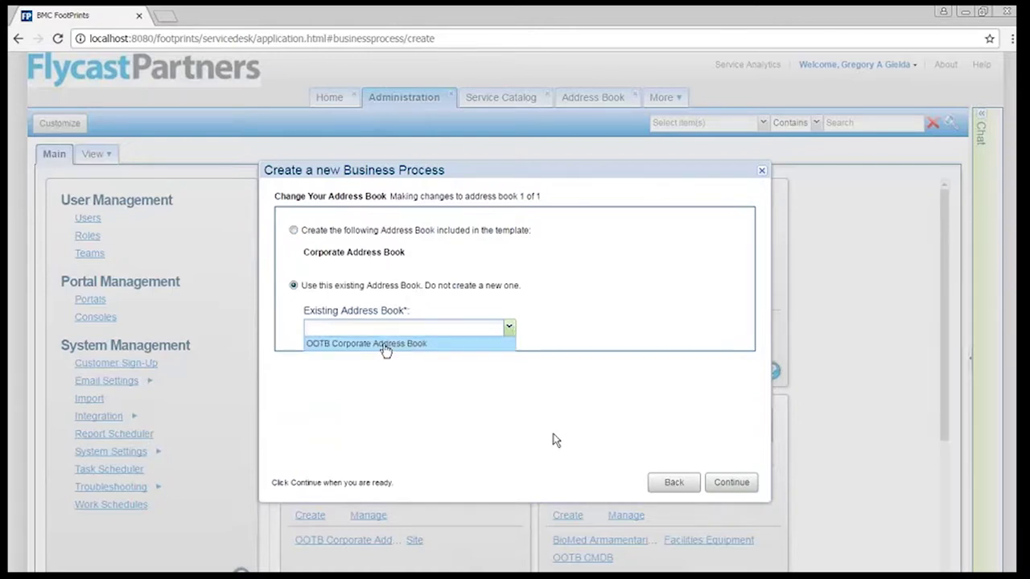
pyautogui.click(731, 483)
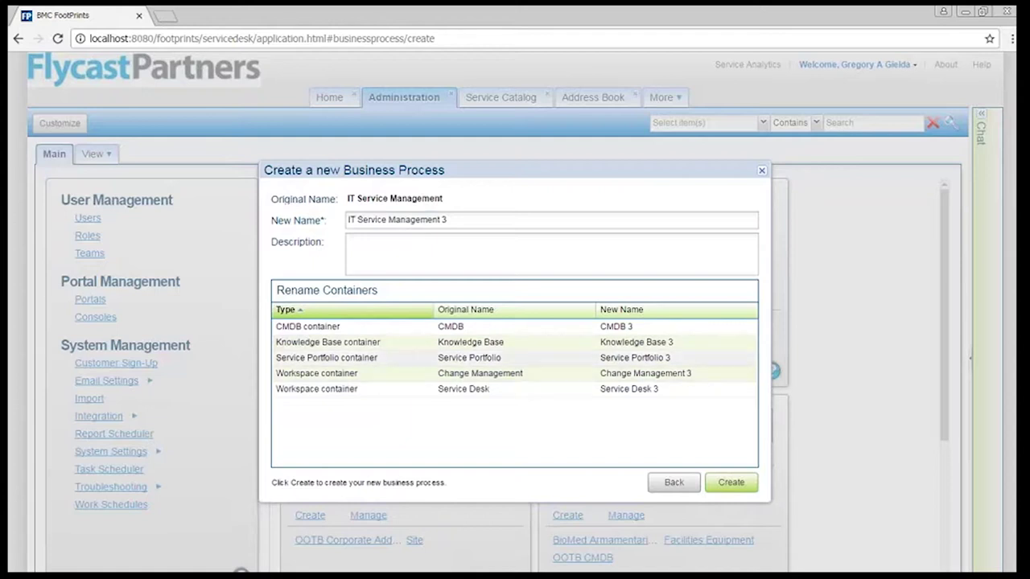
# Step: Review the editable names of the new business process and its containers, and close the wizard without creating it
pyautogui.moveTo(455, 220); pyautogui.dragTo(355, 240)
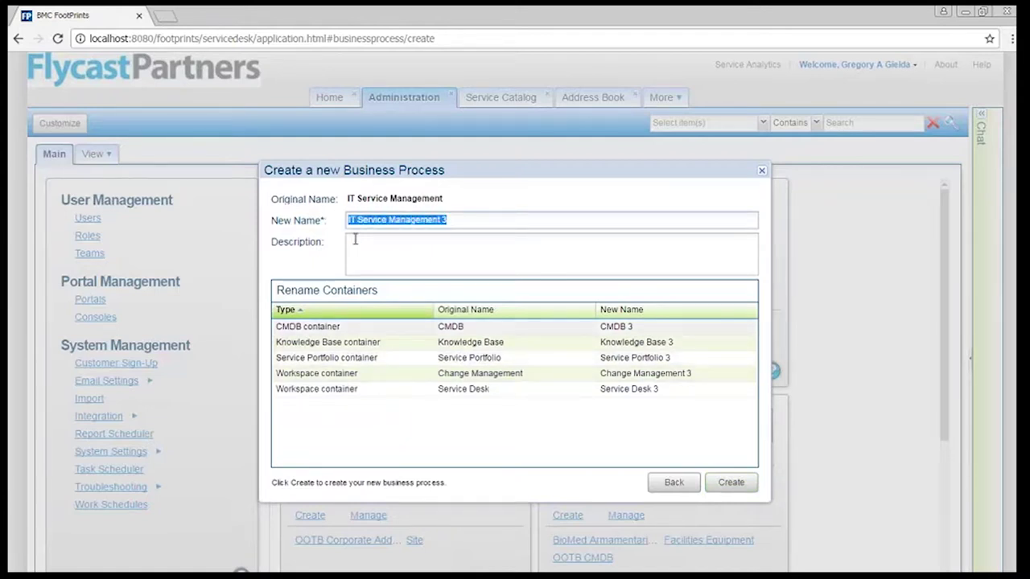
pyautogui.click(355, 239)
pyautogui.click(632, 327)
pyautogui.doubleClick(627, 327)
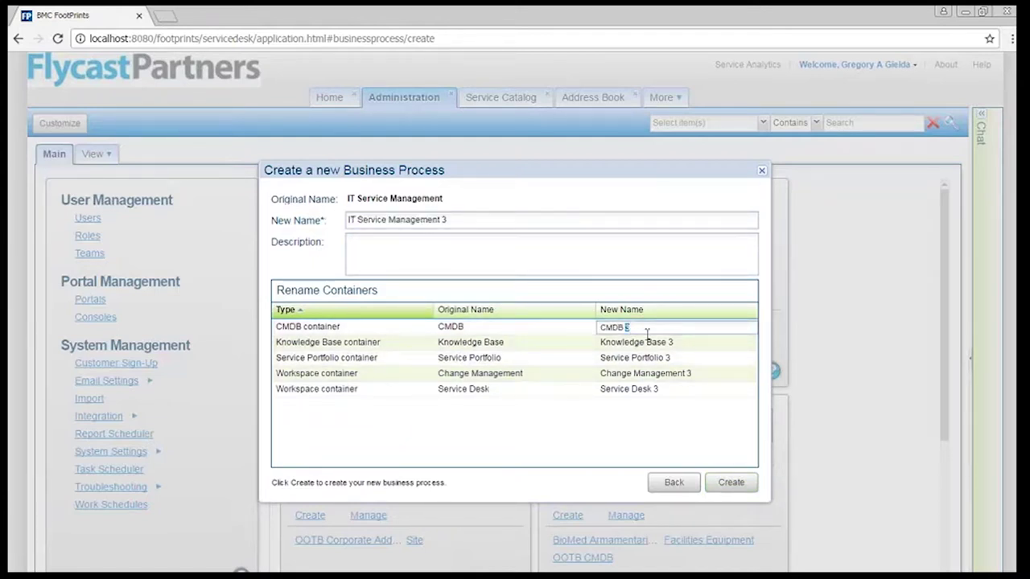
pyautogui.doubleClick(685, 343)
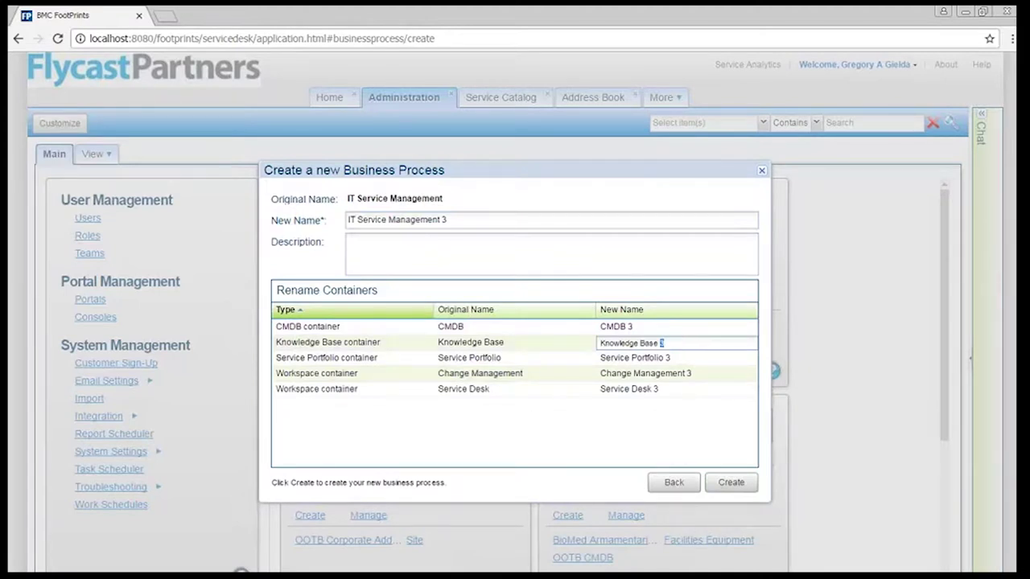
pyautogui.click(576, 432)
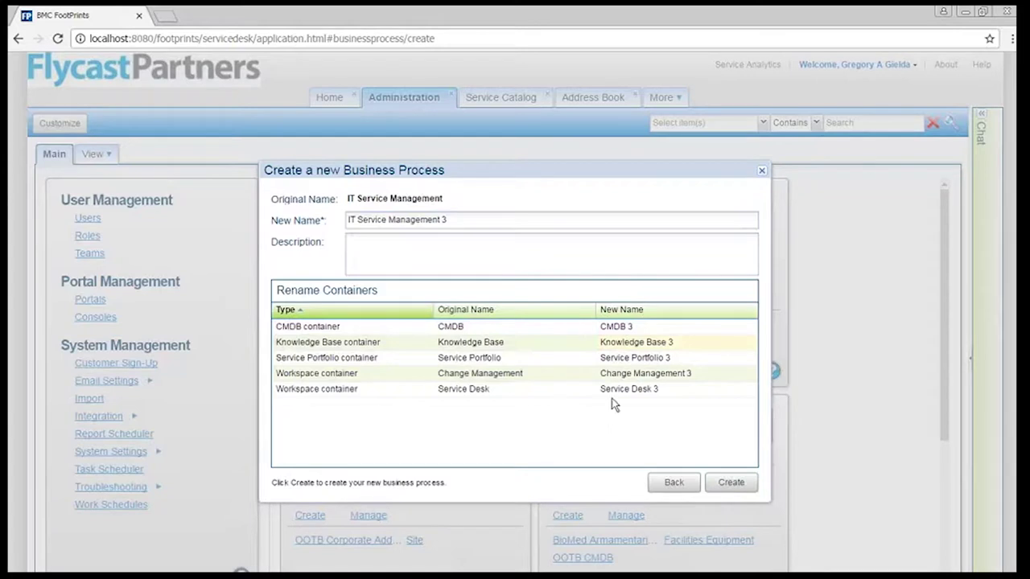
pyautogui.click(761, 171)
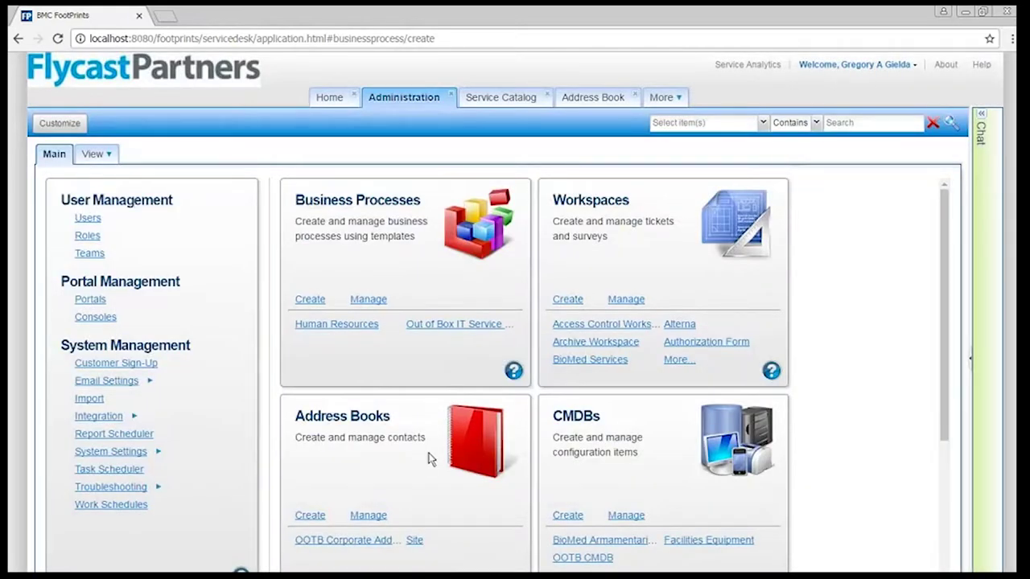
# Step: Look over the container types on the Administration page, open the dialog for creating a new workspace and cancel it
pyautogui.scroll(-2, 429, 457)
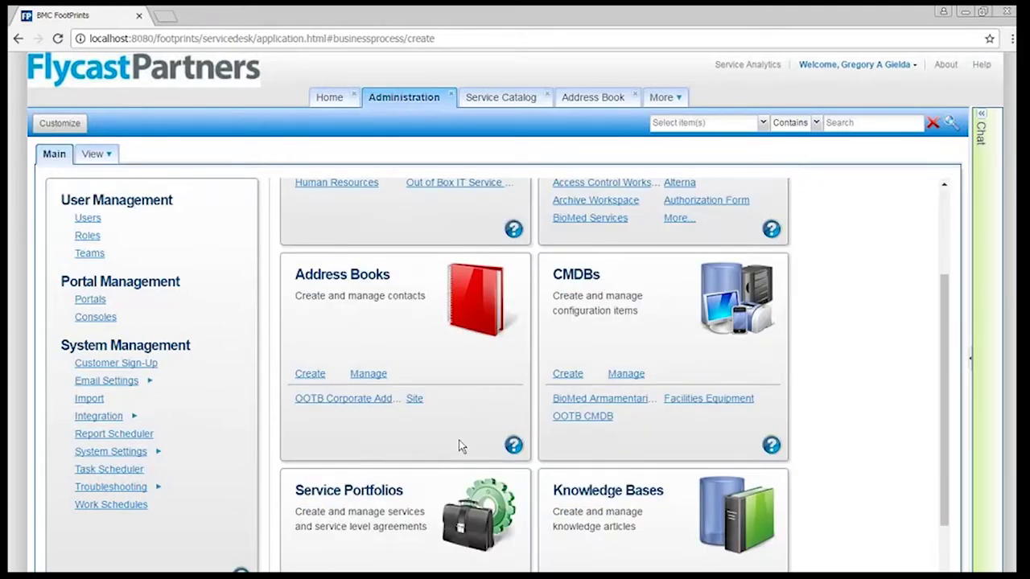
pyautogui.scroll(-1, 434, 467)
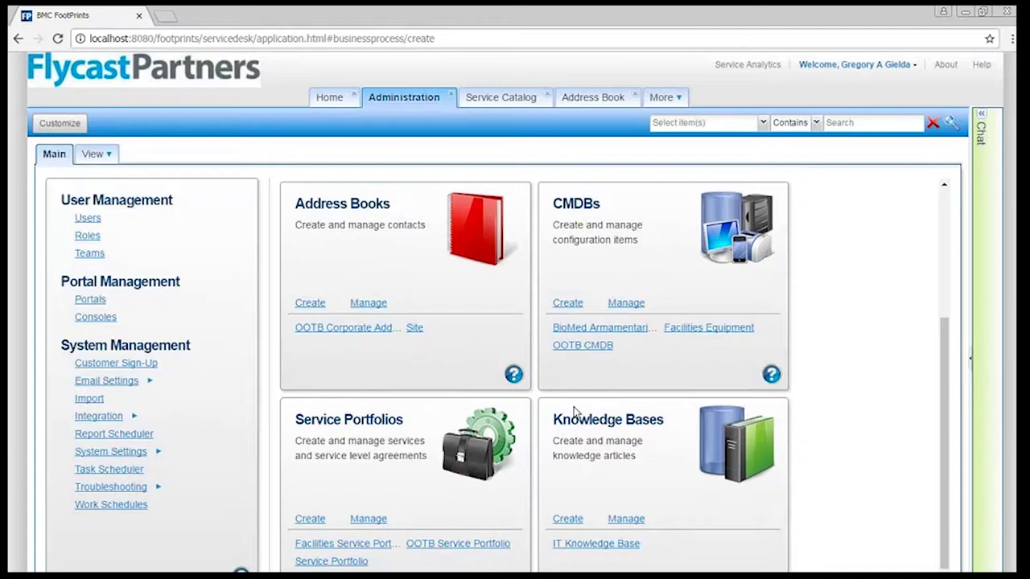
pyautogui.scroll(1, 634, 442)
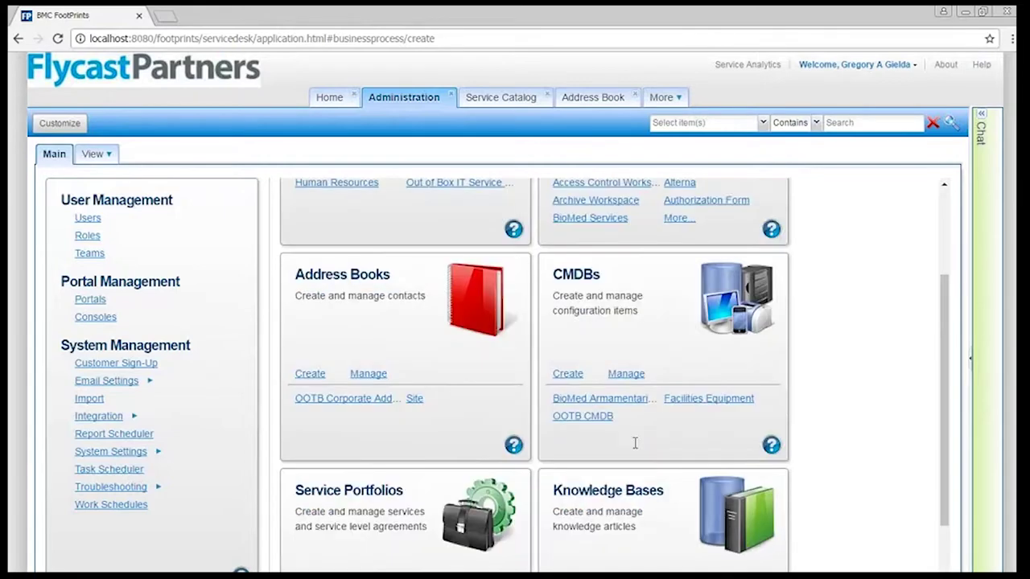
pyautogui.scroll(1, 635, 442)
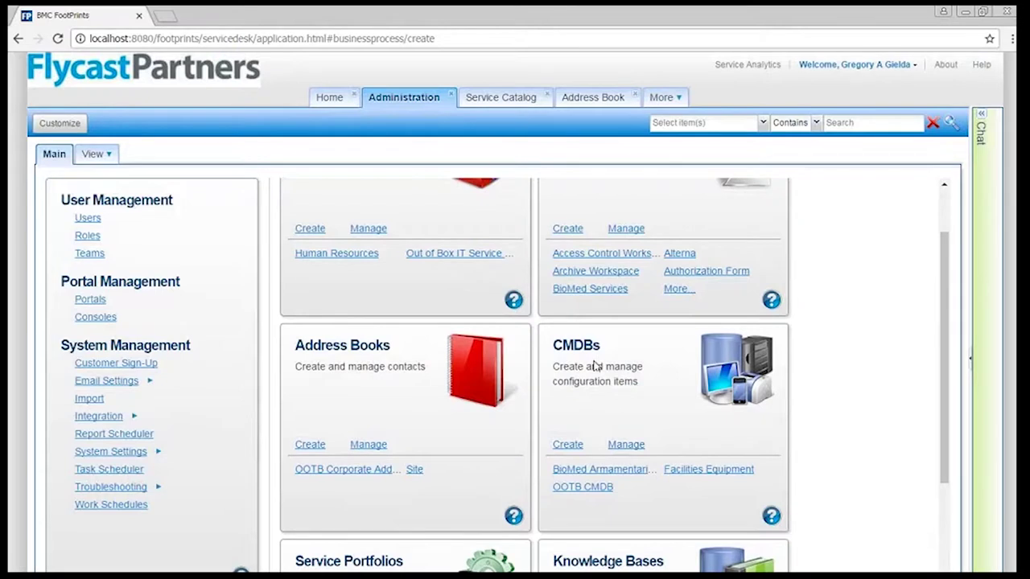
pyautogui.scroll(1, 595, 366)
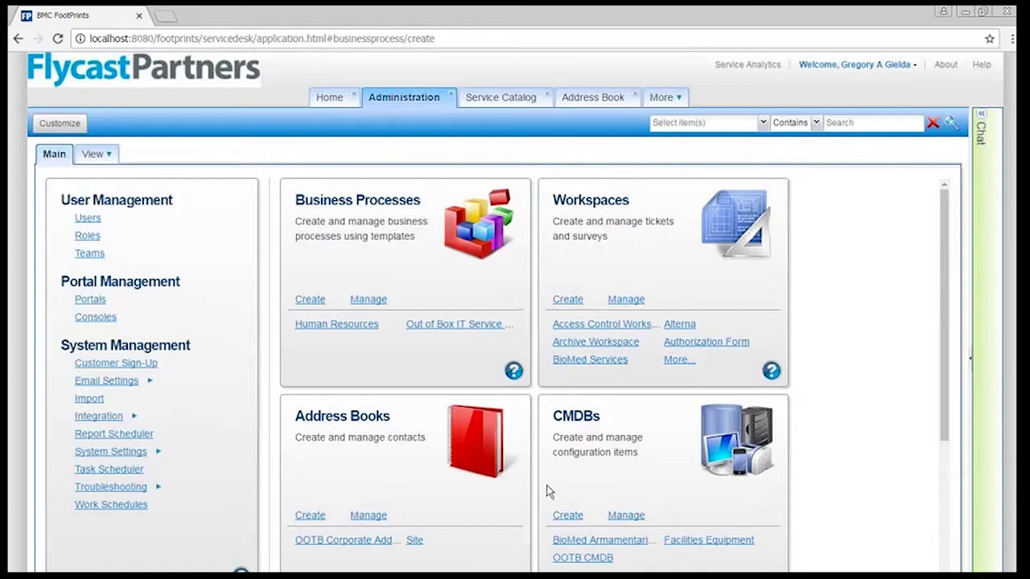
pyautogui.click(567, 300)
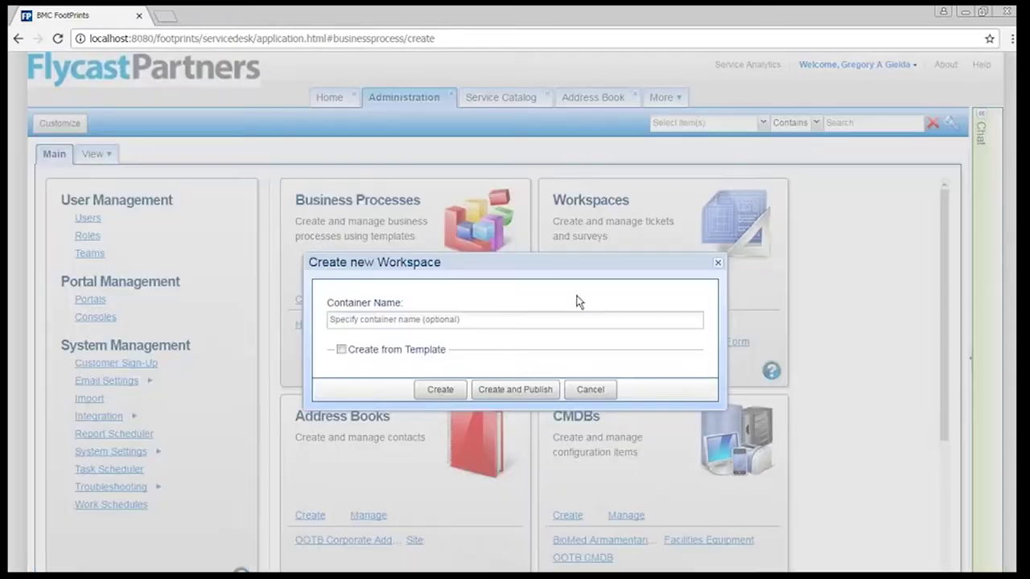
pyautogui.click(590, 389)
# Step: Open the My Collection workspace from the list of managed workspaces and show the item types for a new record definition
pyautogui.click(635, 302)
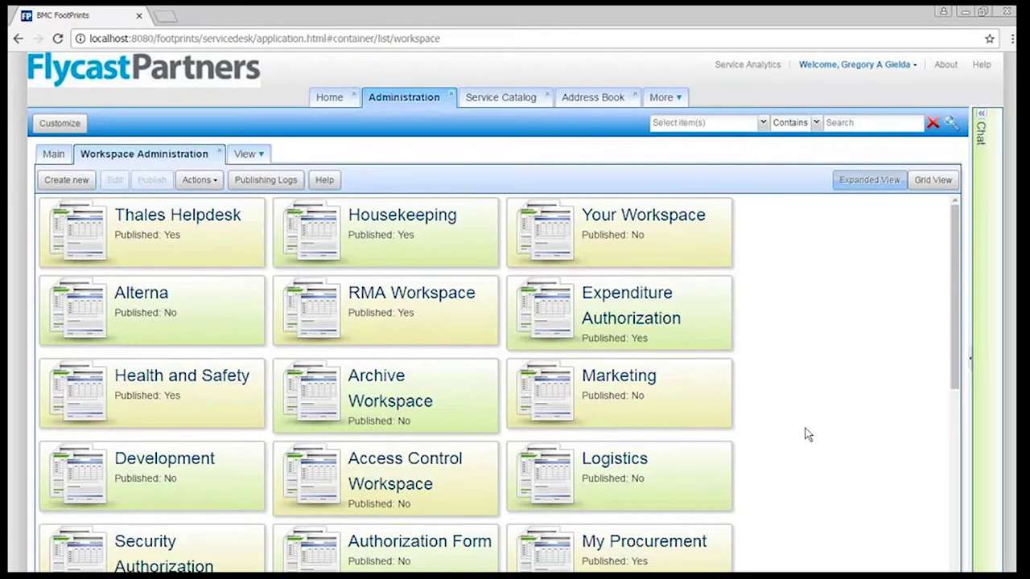
pyautogui.scroll(-1, 808, 434)
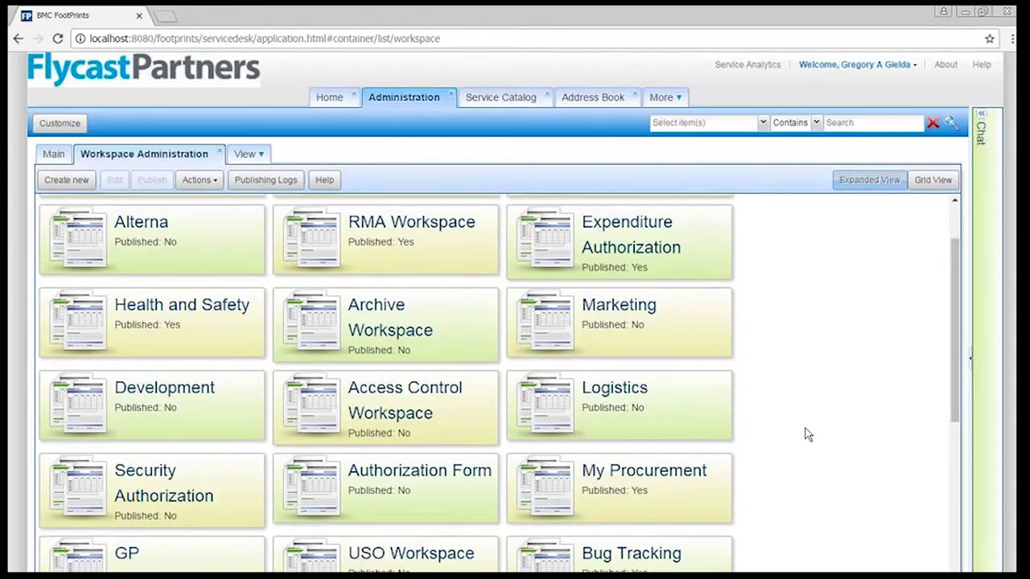
pyautogui.scroll(-2, 808, 435)
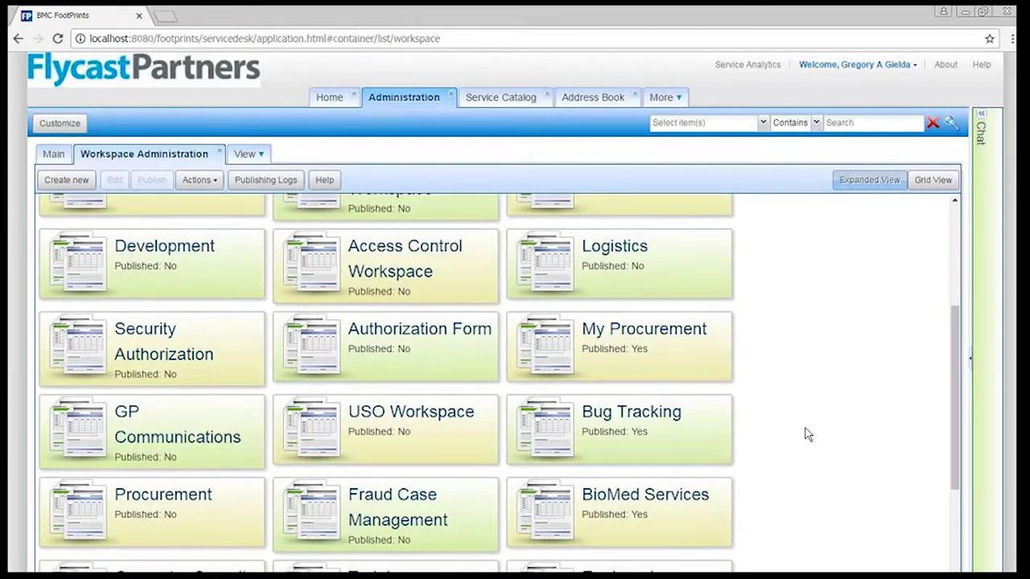
pyautogui.scroll(-1, 808, 434)
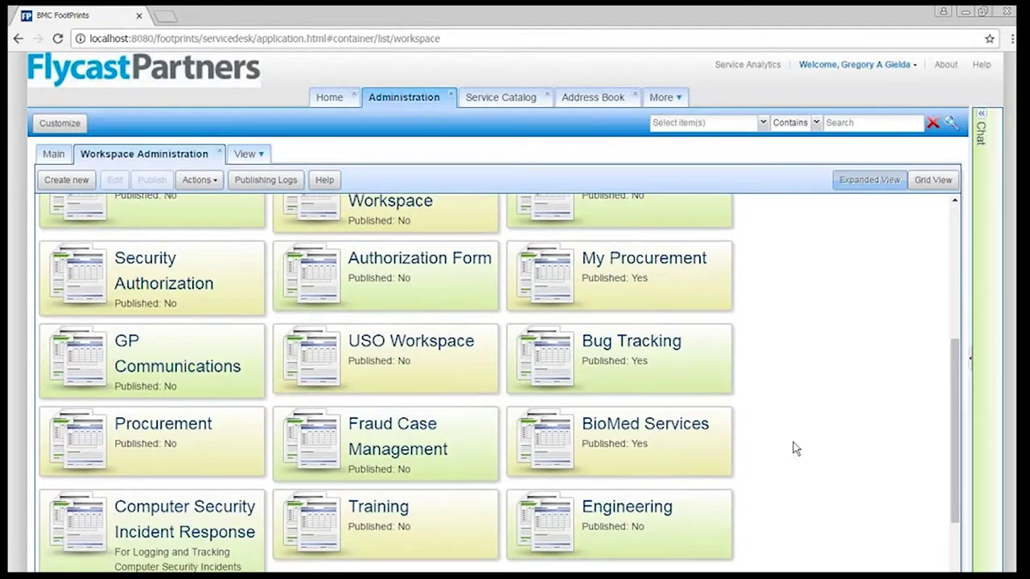
pyautogui.scroll(-2, 793, 448)
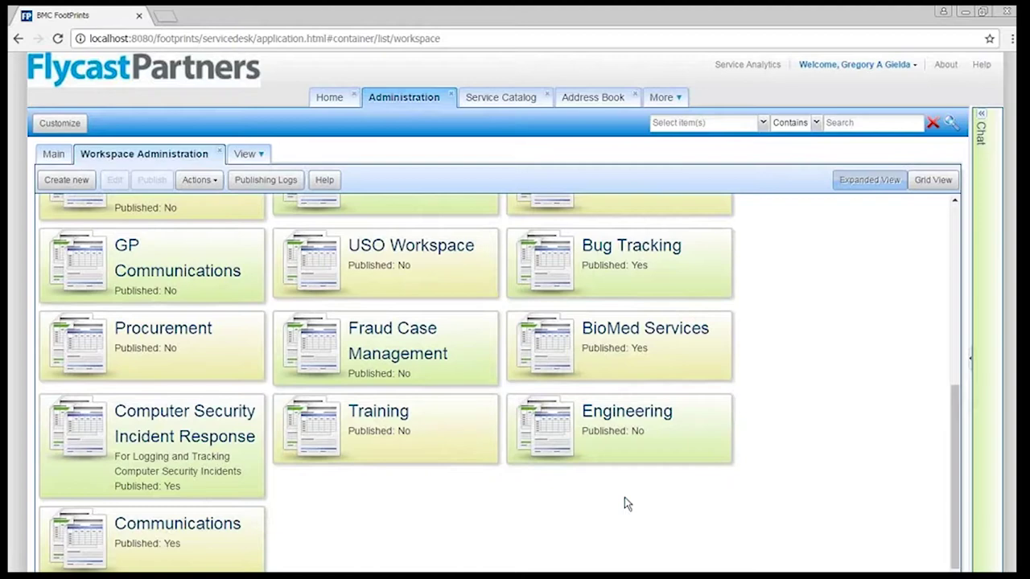
pyautogui.click(186, 329)
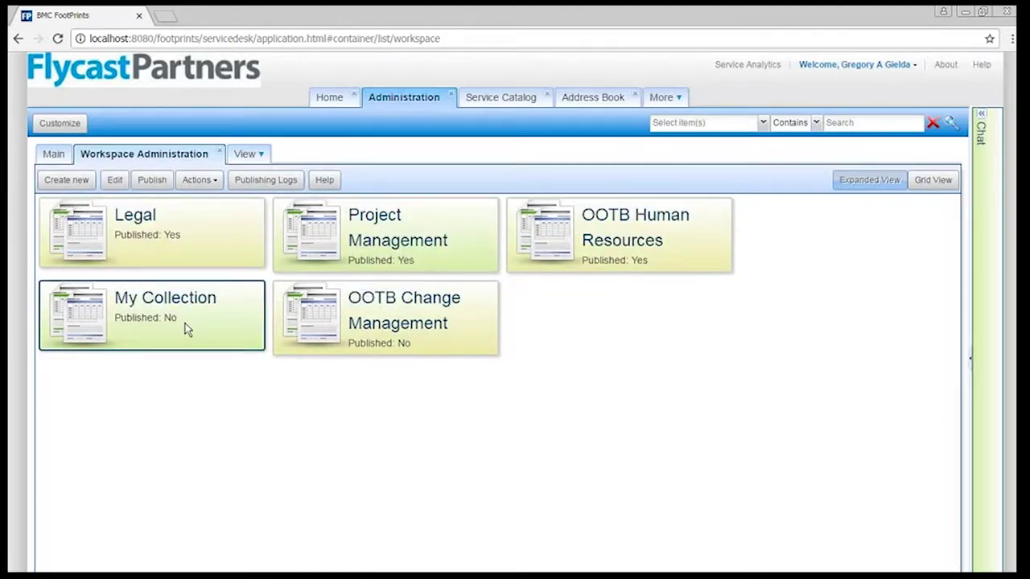
pyautogui.doubleClick(186, 329)
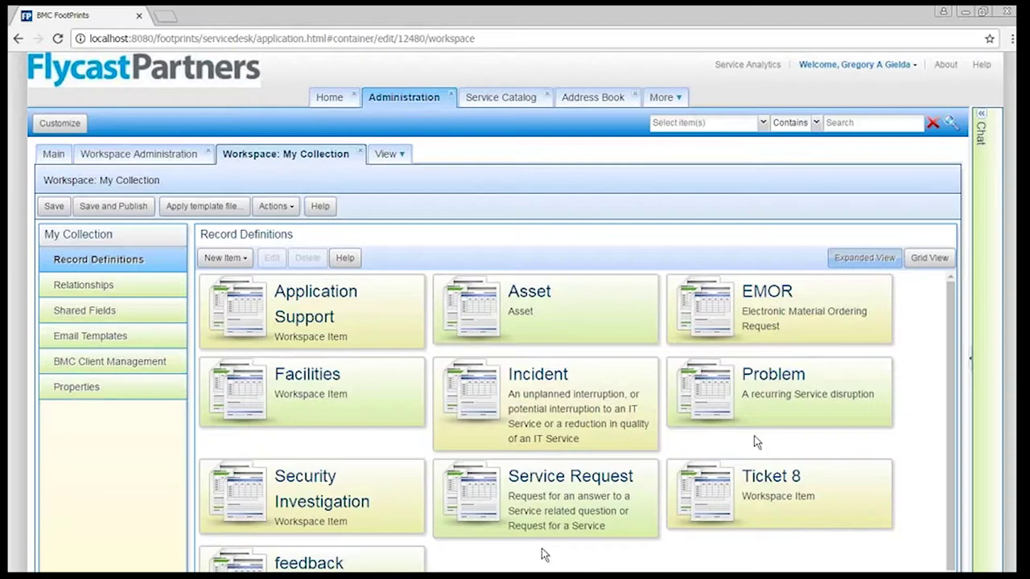
pyautogui.click(248, 259)
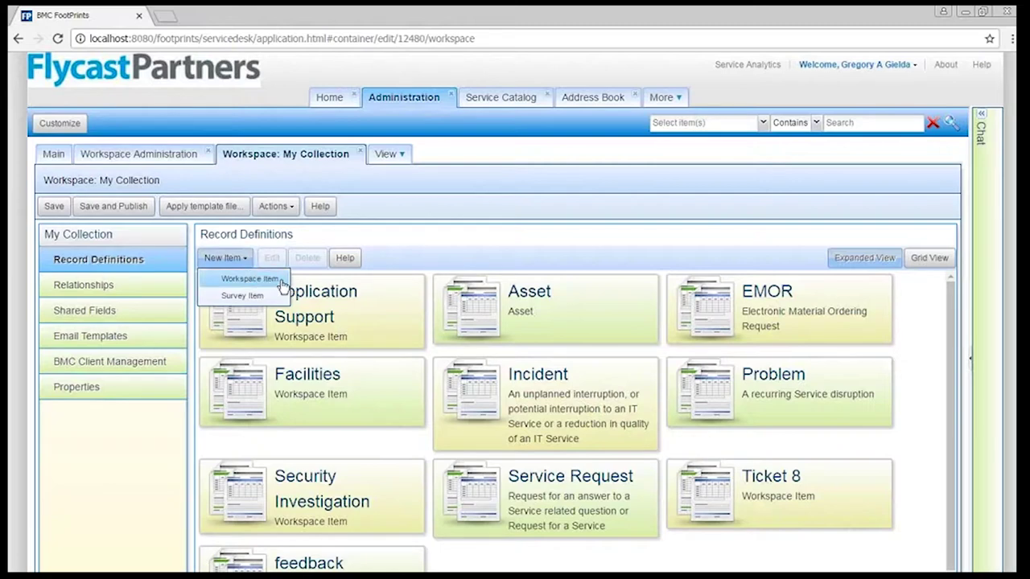
pyautogui.click(281, 280)
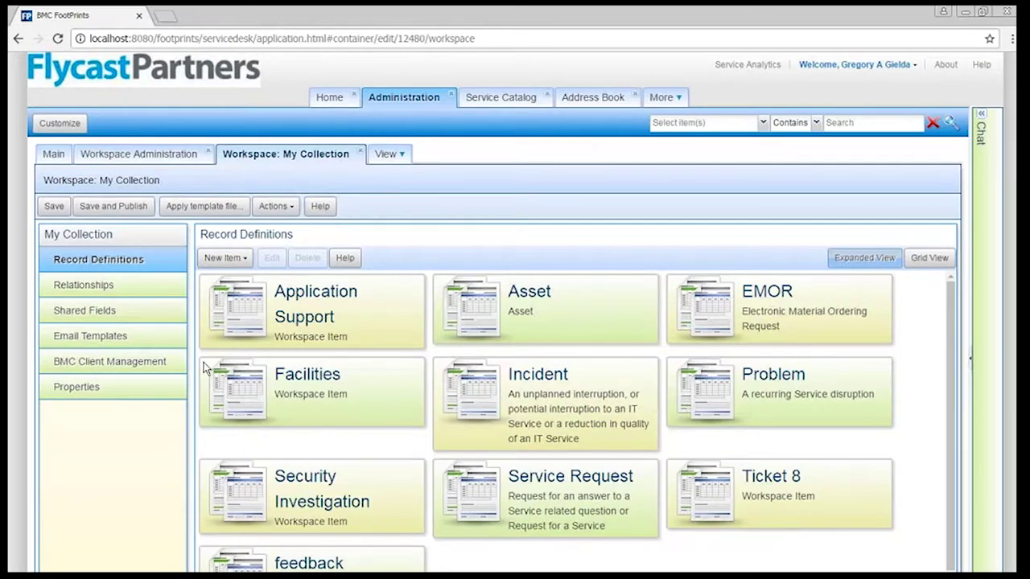
# Step: Try to assign the Something Else shared field to the feedback and Security Investigation items, and cancel the assignment
pyautogui.click(131, 314)
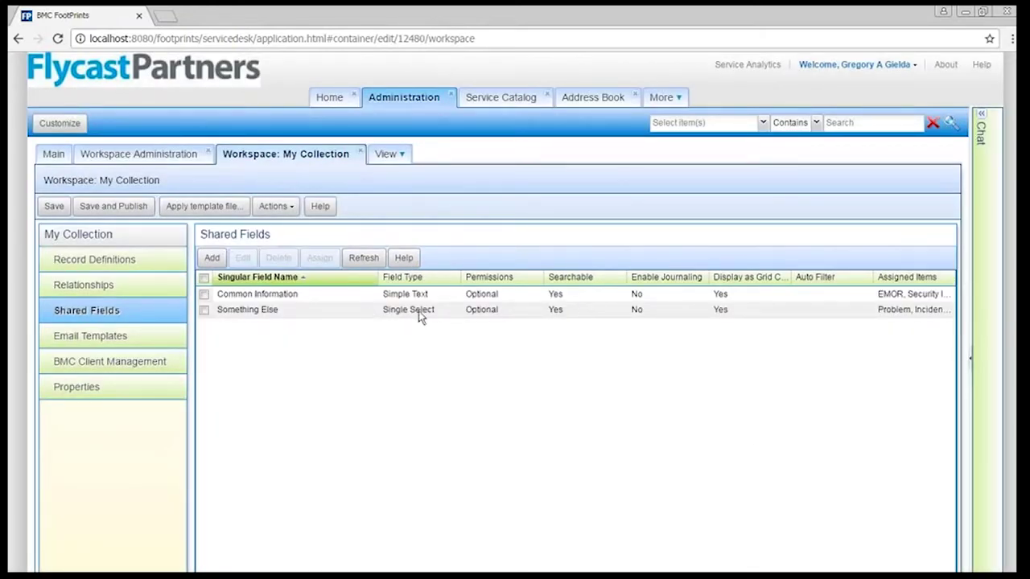
pyautogui.click(418, 316)
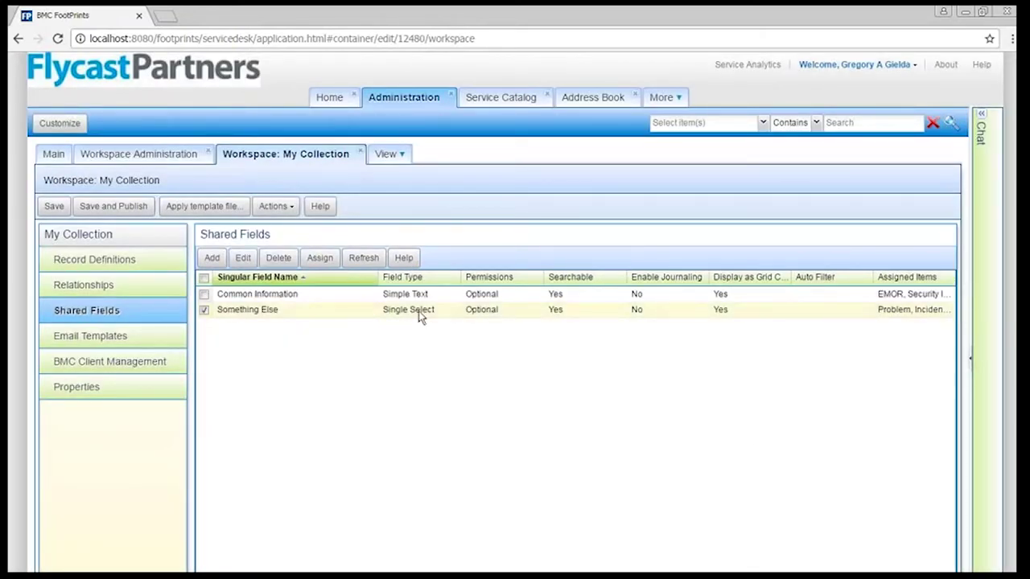
pyautogui.click(321, 259)
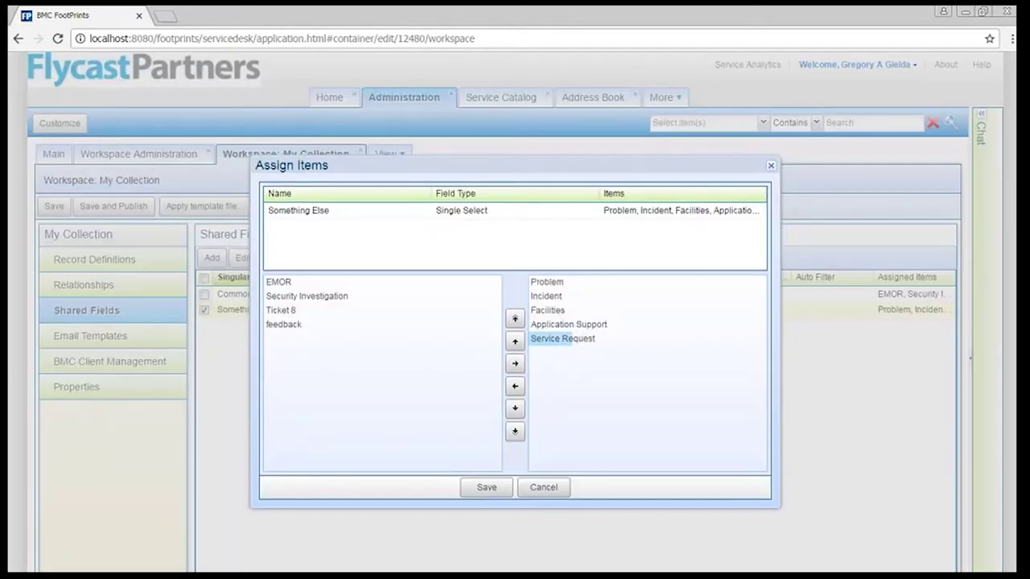
pyautogui.click(586, 340)
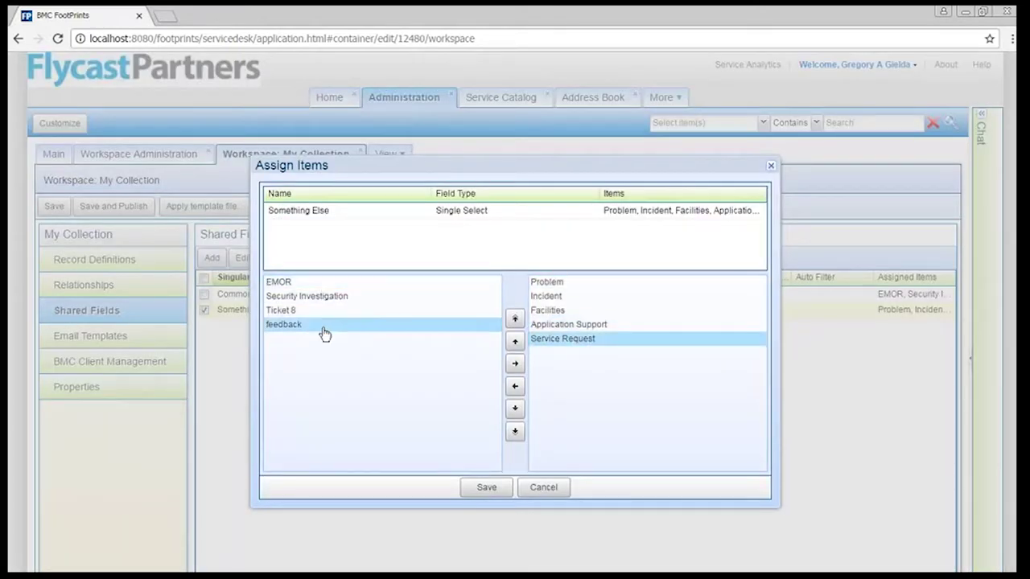
pyautogui.doubleClick(322, 330)
pyautogui.doubleClick(312, 302)
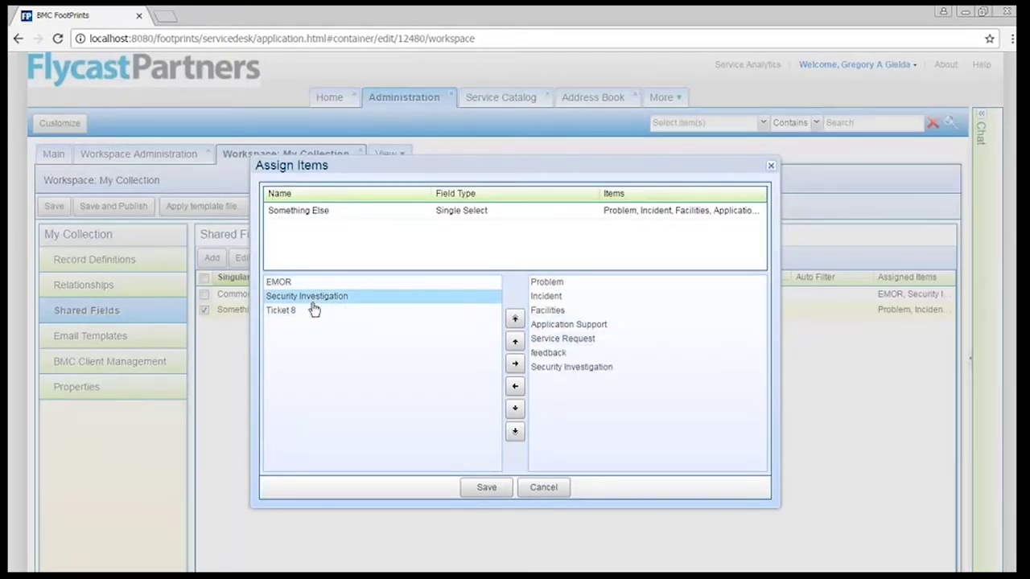
pyautogui.click(592, 372)
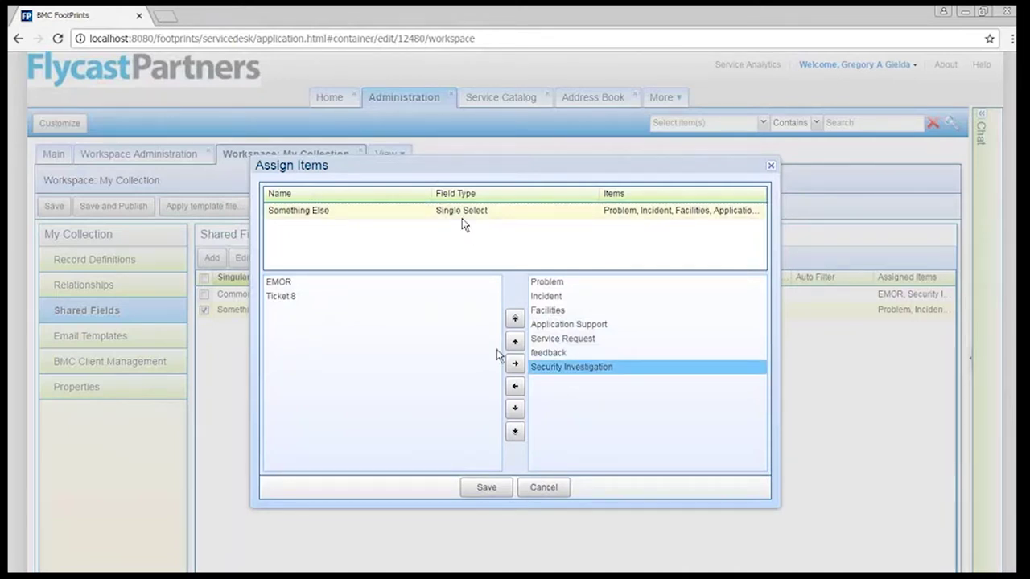
pyautogui.click(543, 490)
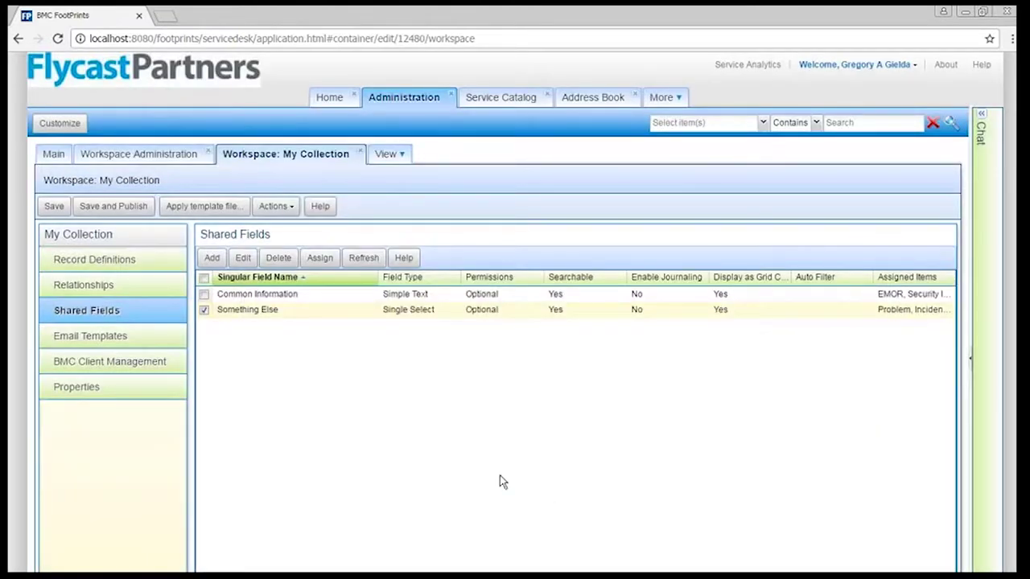
# Step: Open the Incident record definition of the My Collection workspace
pyautogui.click(151, 257)
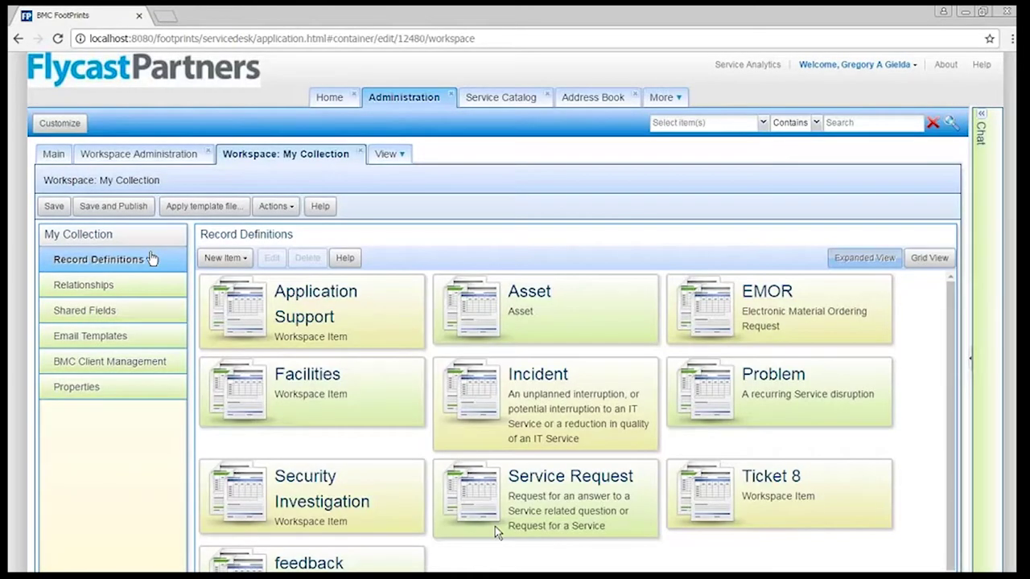
pyautogui.doubleClick(595, 433)
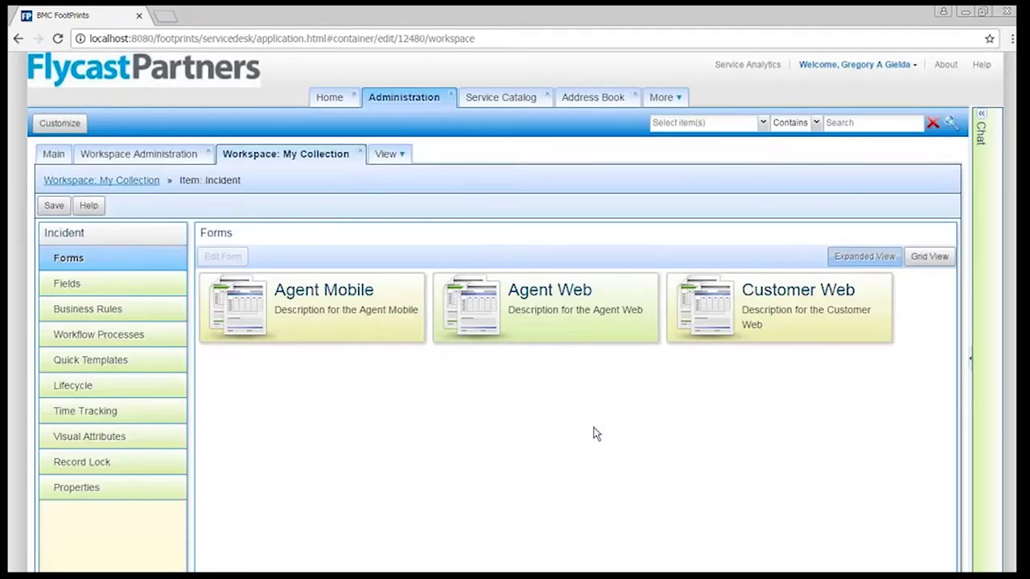
# Step: Open the Incident's Customer Web form and add a new section named My Own
pyautogui.click(778, 301)
pyautogui.doubleClick(778, 301)
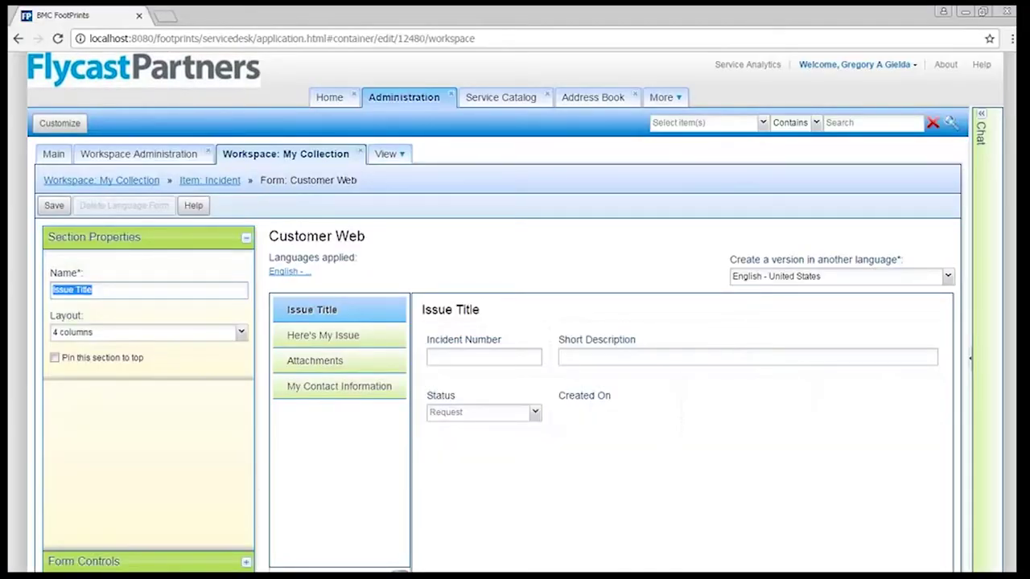
pyautogui.click(310, 411)
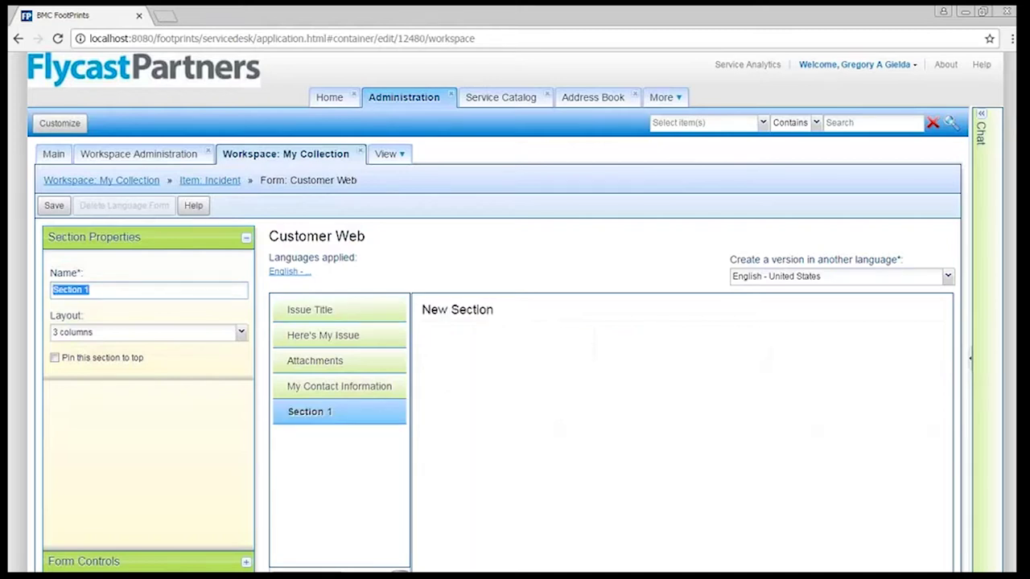
pyautogui.write('Mt')
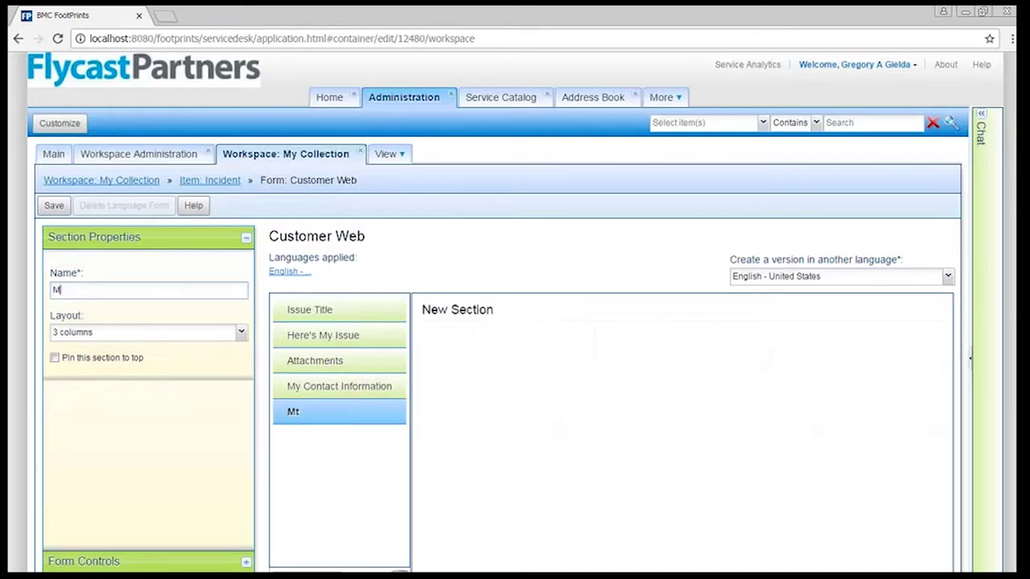
pyautogui.press('BackSpace')
pyautogui.write('y ')
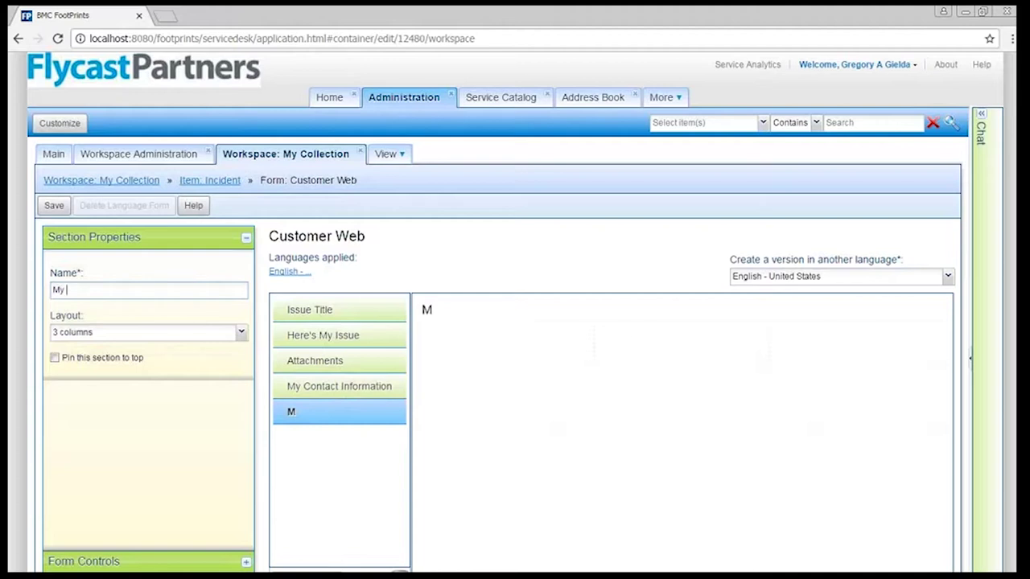
pyautogui.write('Own')
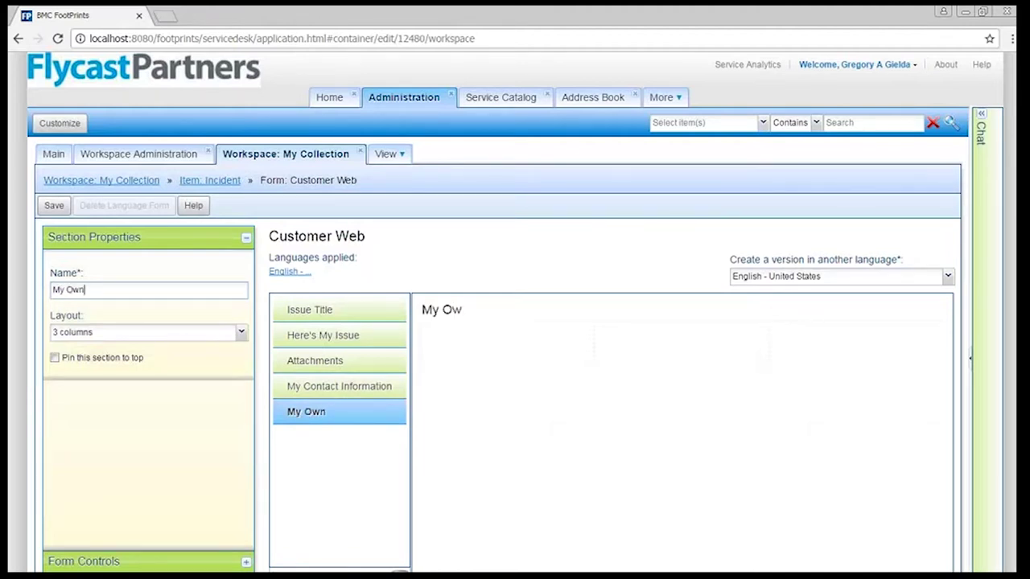
# Step: Place the Company field in the My Own section and set its width to 2 columns
pyautogui.click(108, 571)
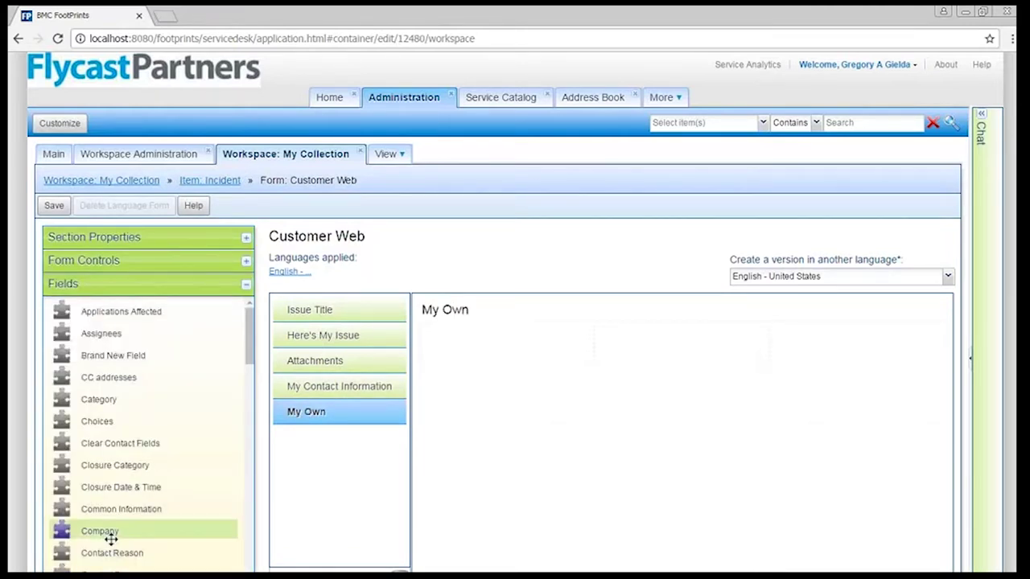
pyautogui.moveTo(125, 530); pyautogui.dragTo(711, 334)
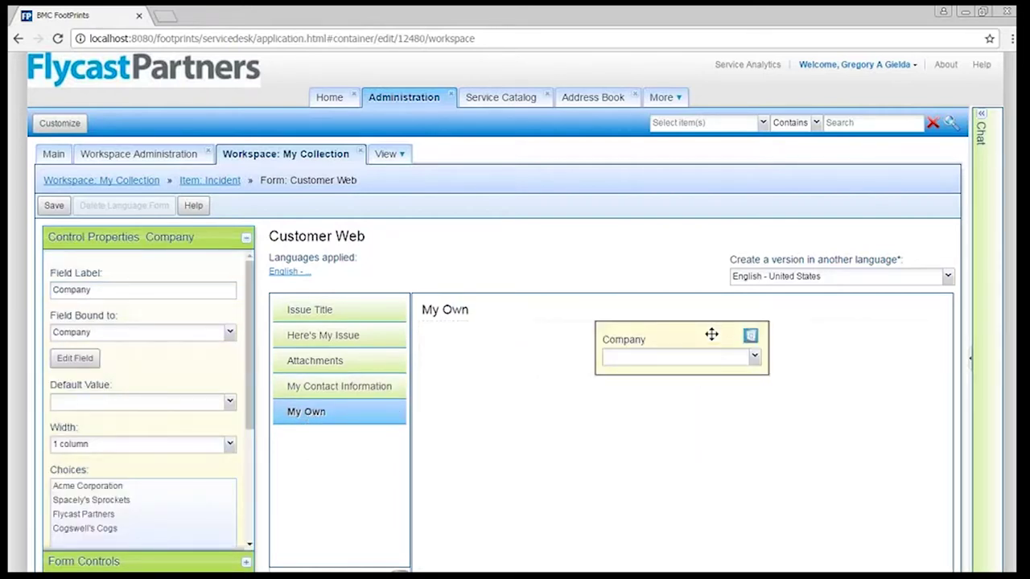
pyautogui.click(230, 444)
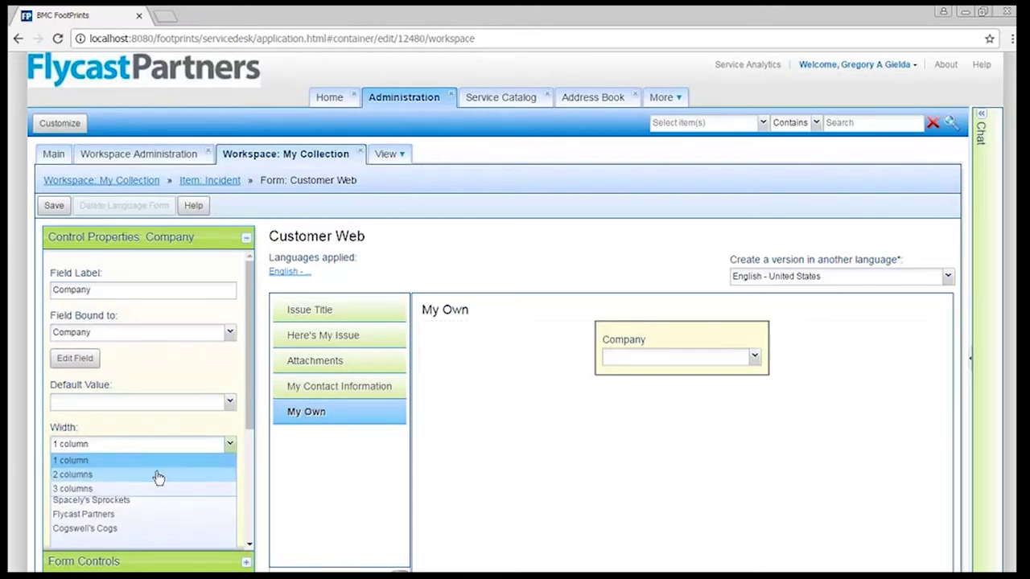
pyautogui.click(158, 478)
# Step: Add the choice More to the Company field, and return to the Incident definition without saving the form changes
pyautogui.scroll(-2, 188, 476)
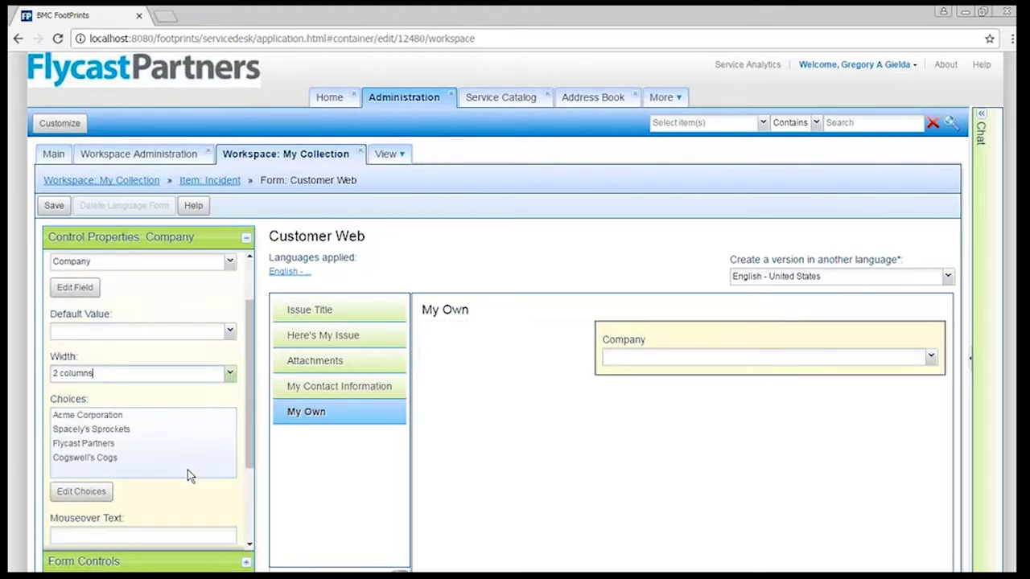
pyautogui.click(102, 491)
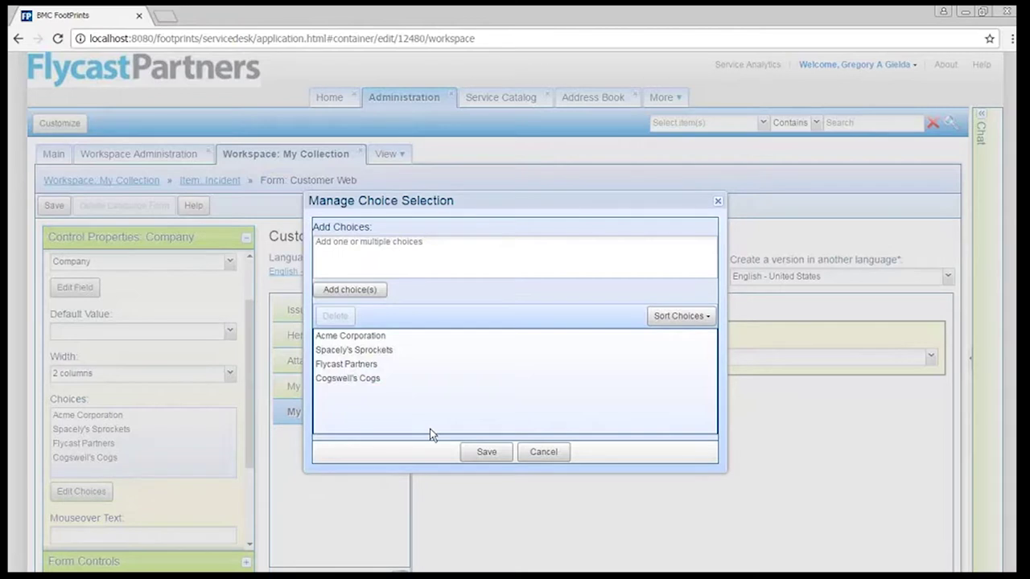
pyautogui.click(427, 264)
pyautogui.write('Mo')
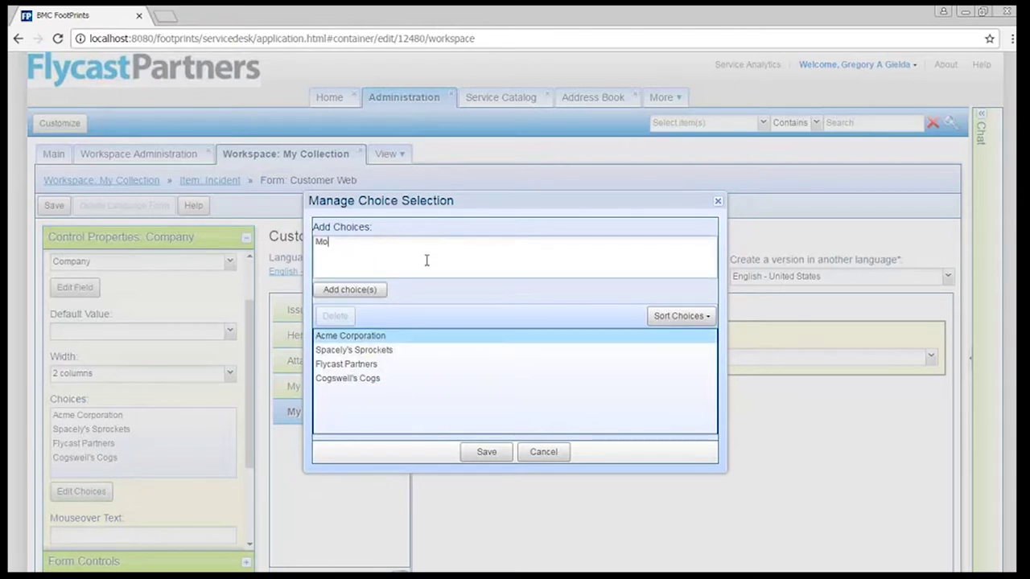
pyautogui.write('re')
pyautogui.click(354, 290)
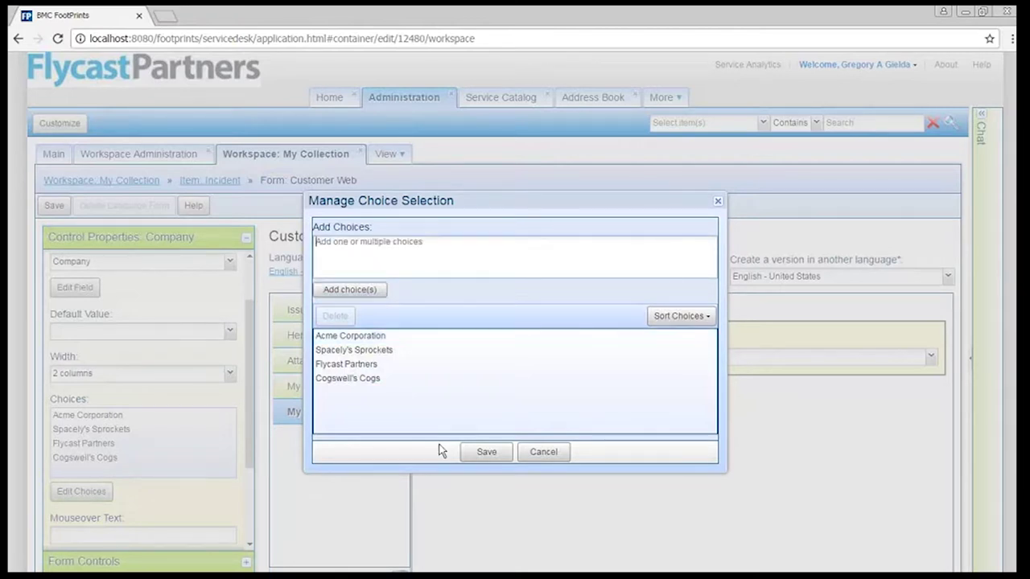
pyautogui.click(483, 452)
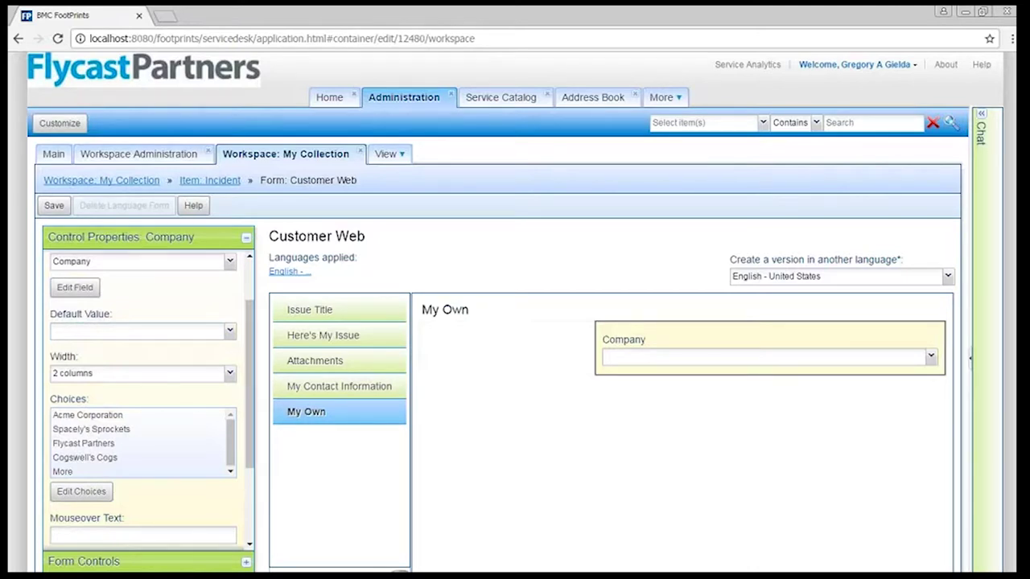
pyautogui.click(207, 183)
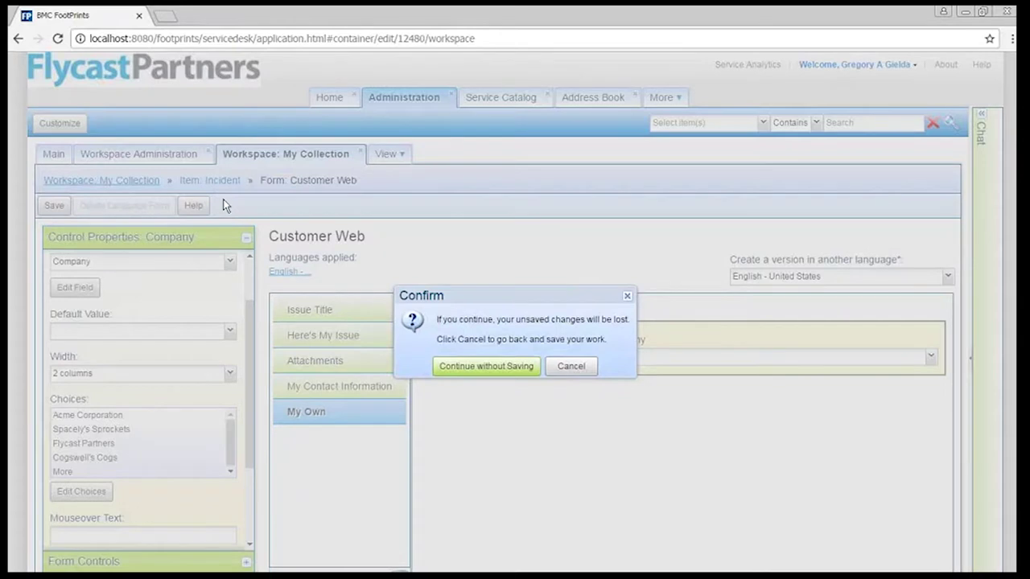
pyautogui.click(498, 366)
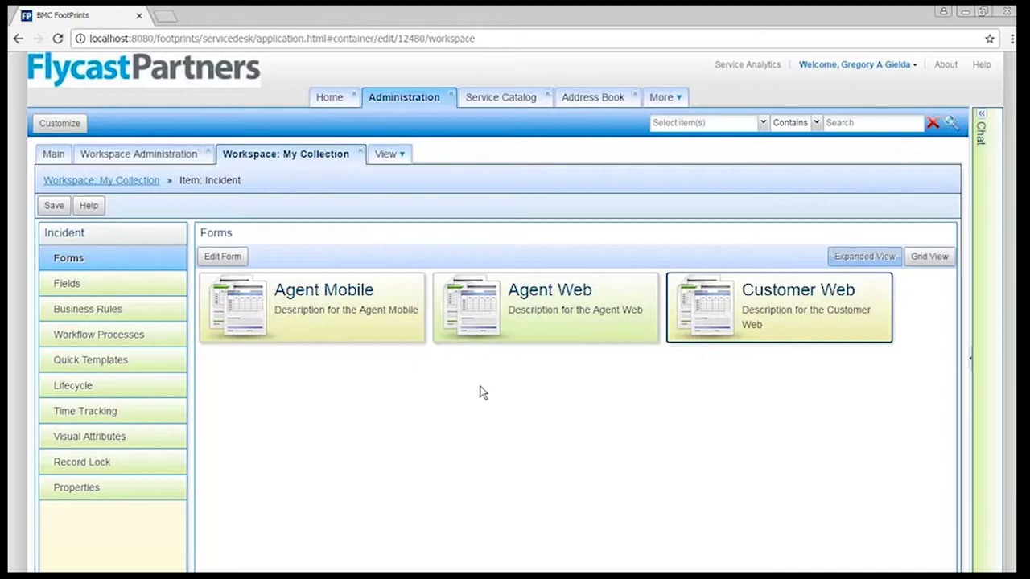
# Step: Start a new Incident field to view the available field types, keep Simple Text, and return to the Incident definition without saving
pyautogui.click(129, 290)
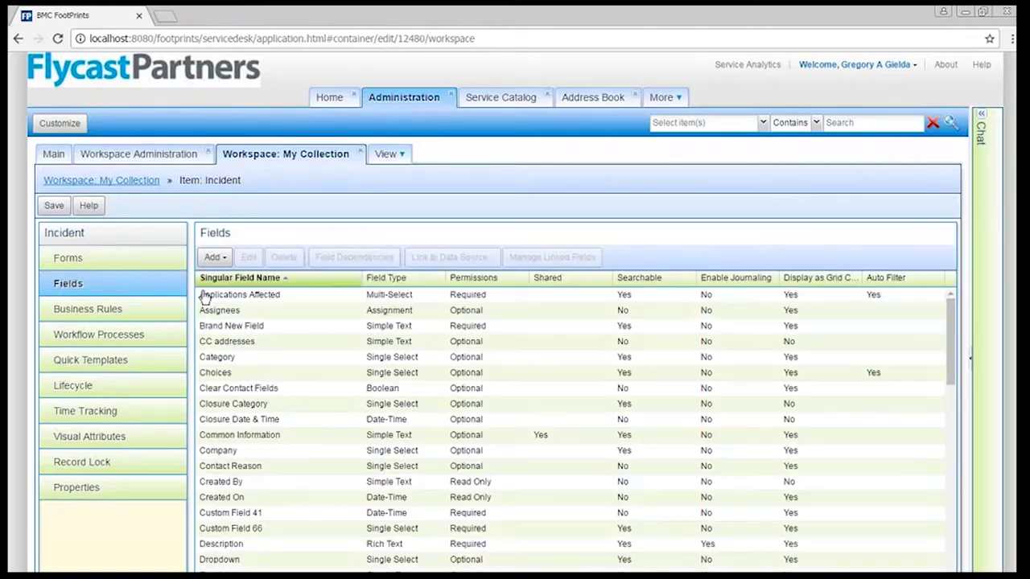
pyautogui.click(214, 257)
pyautogui.click(233, 280)
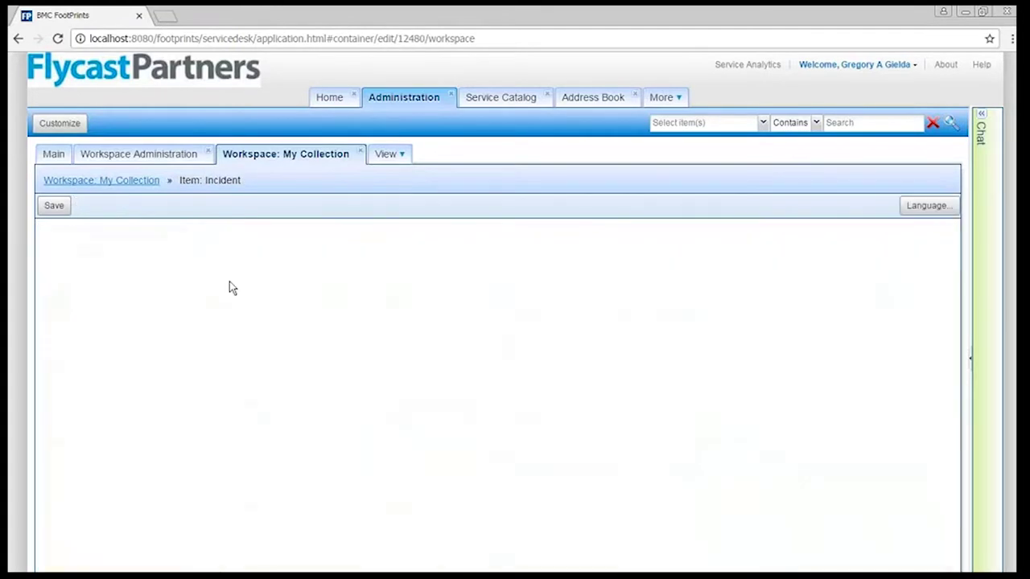
pyautogui.click(228, 267)
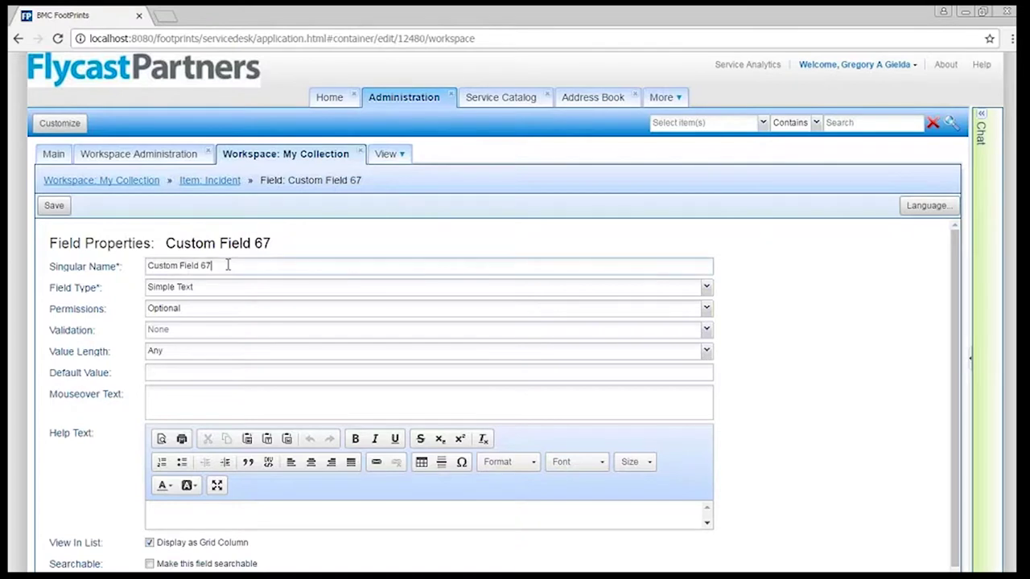
pyautogui.click(705, 287)
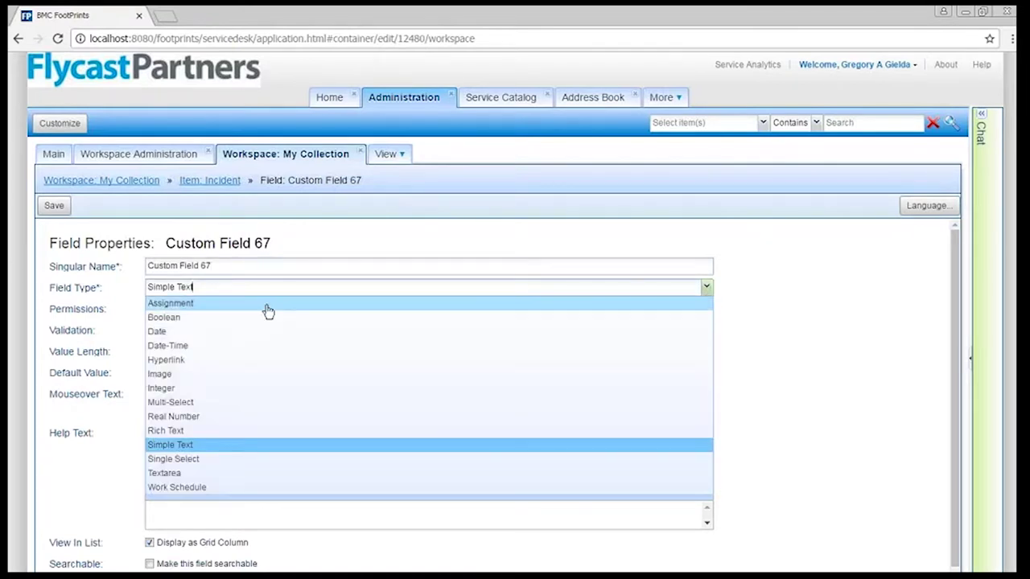
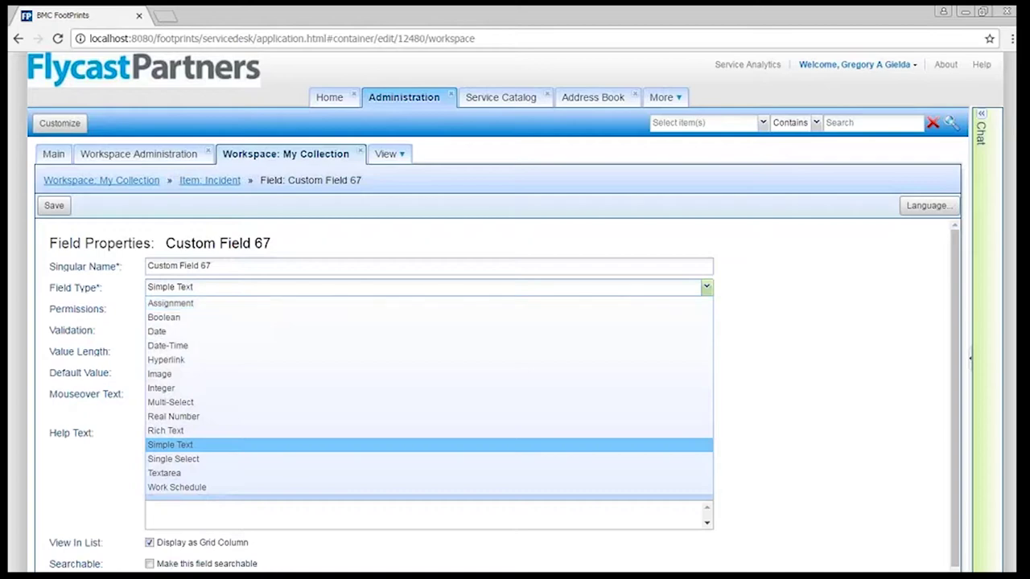
pyautogui.click(393, 444)
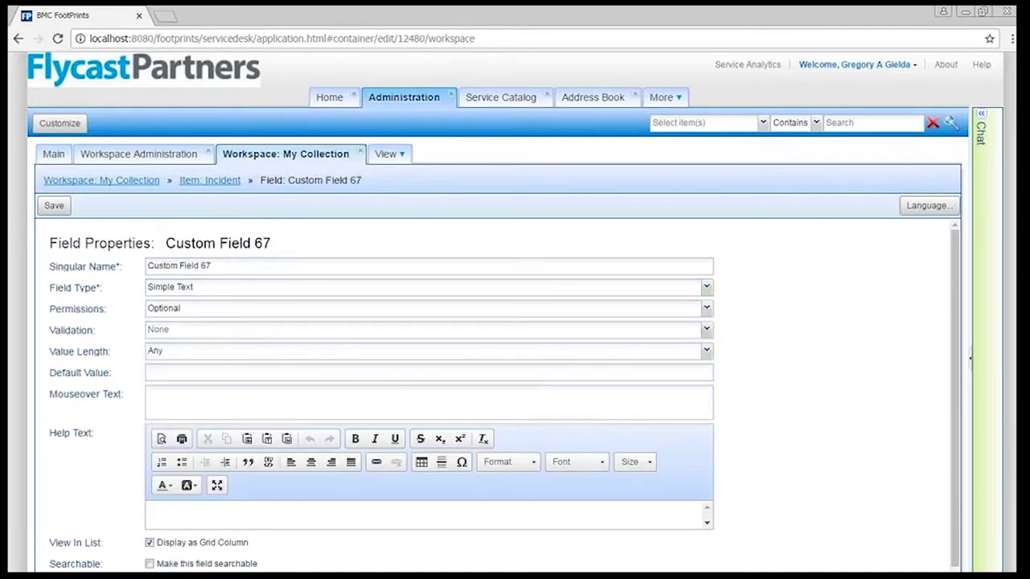
pyautogui.click(197, 185)
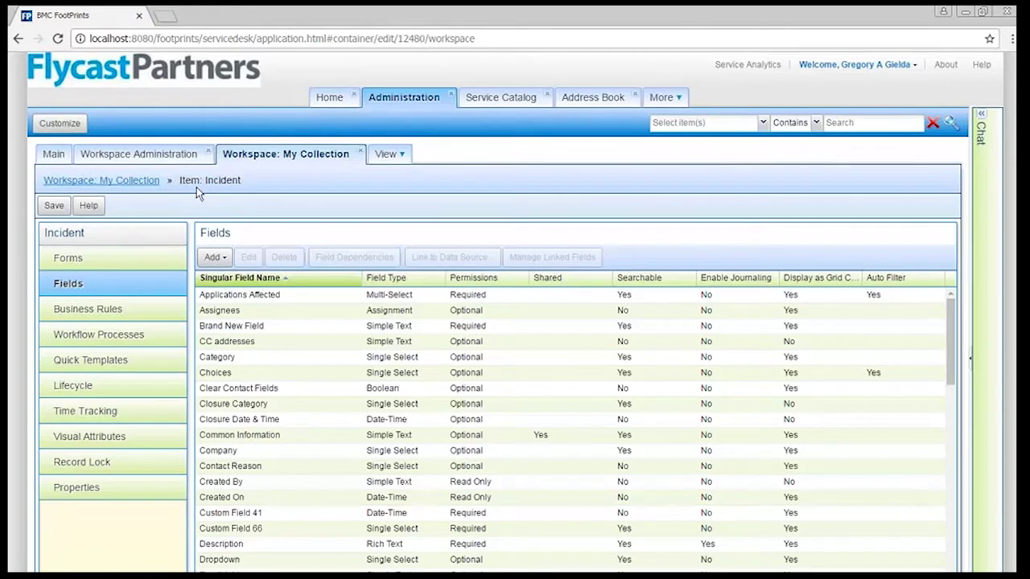
# Step: Expand the general business rules of the Incident record and start a new After Save rule
pyautogui.click(149, 309)
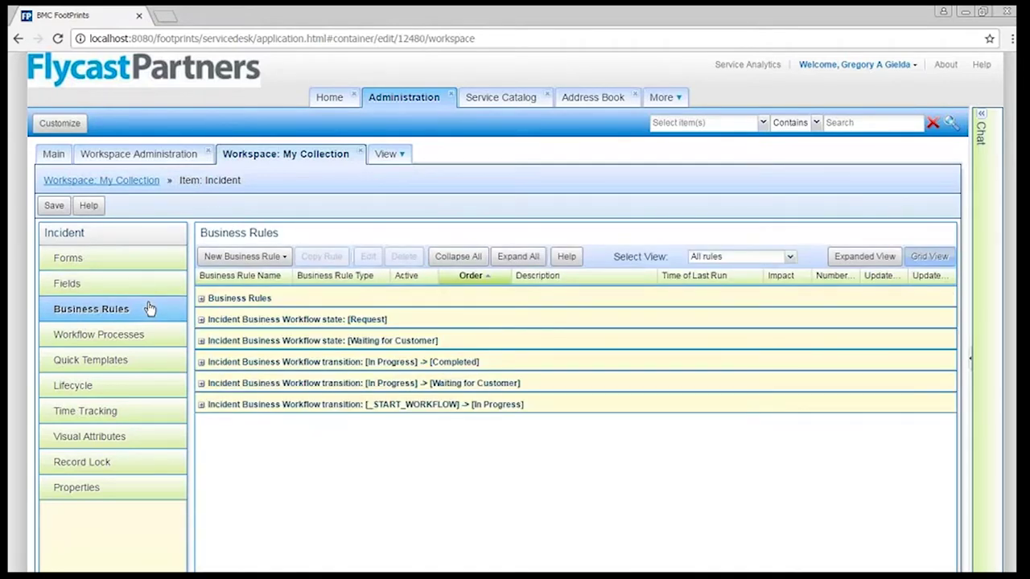
pyautogui.click(201, 298)
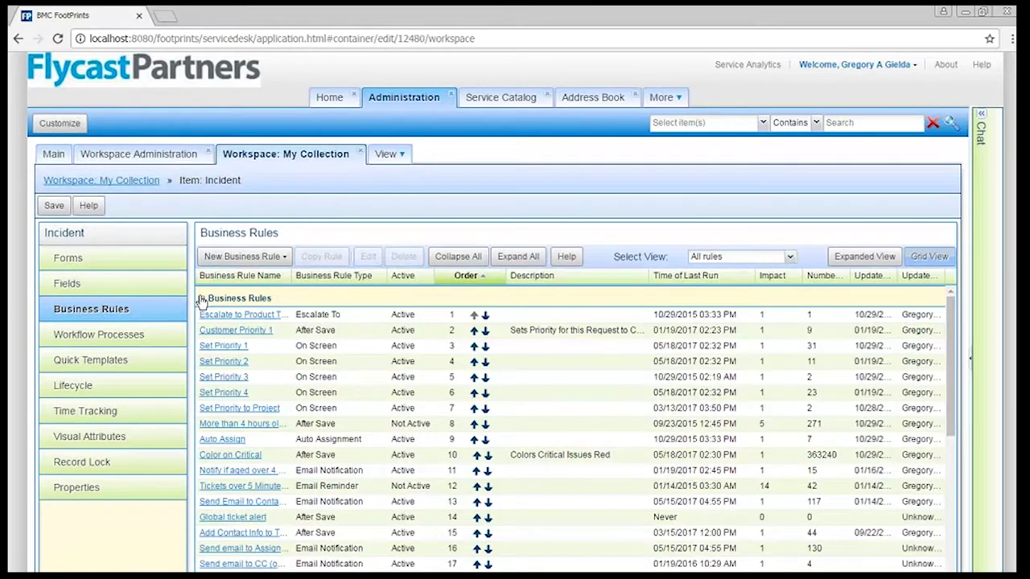
pyautogui.click(285, 258)
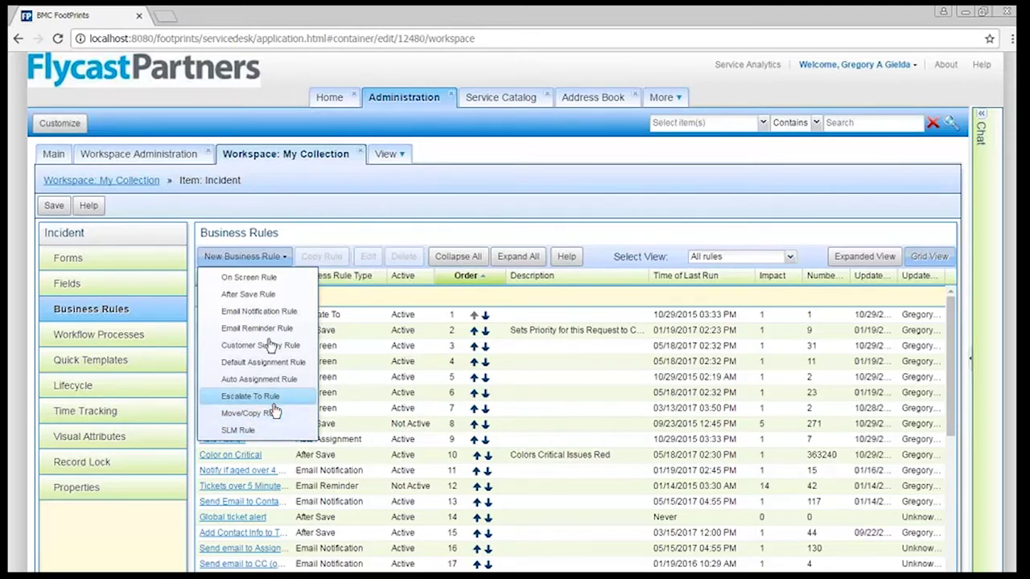
pyautogui.click(271, 311)
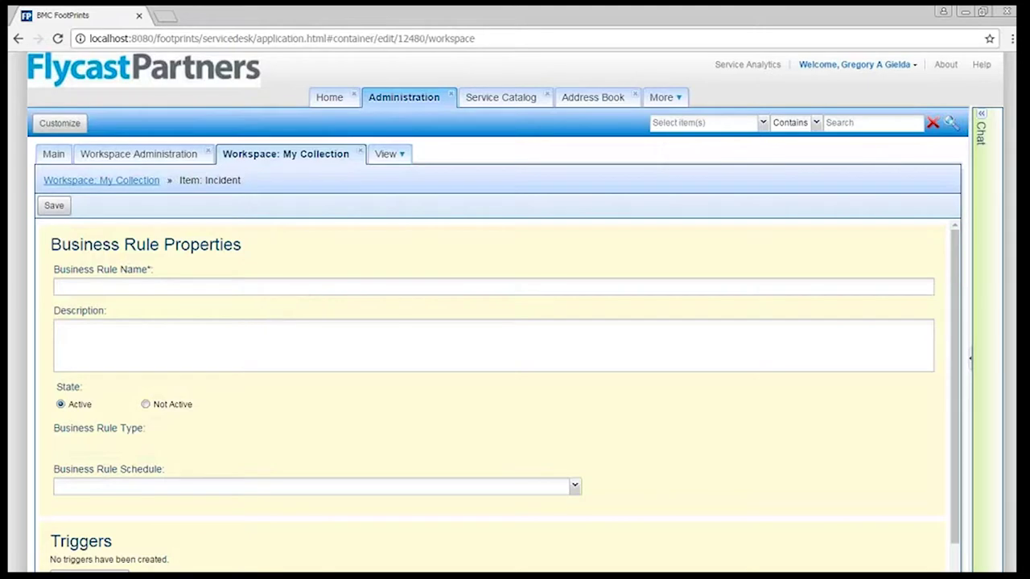
pyautogui.click(233, 325)
# Step: Add an On Update by User trigger to the new business rule
pyautogui.scroll(-2, 350, 415)
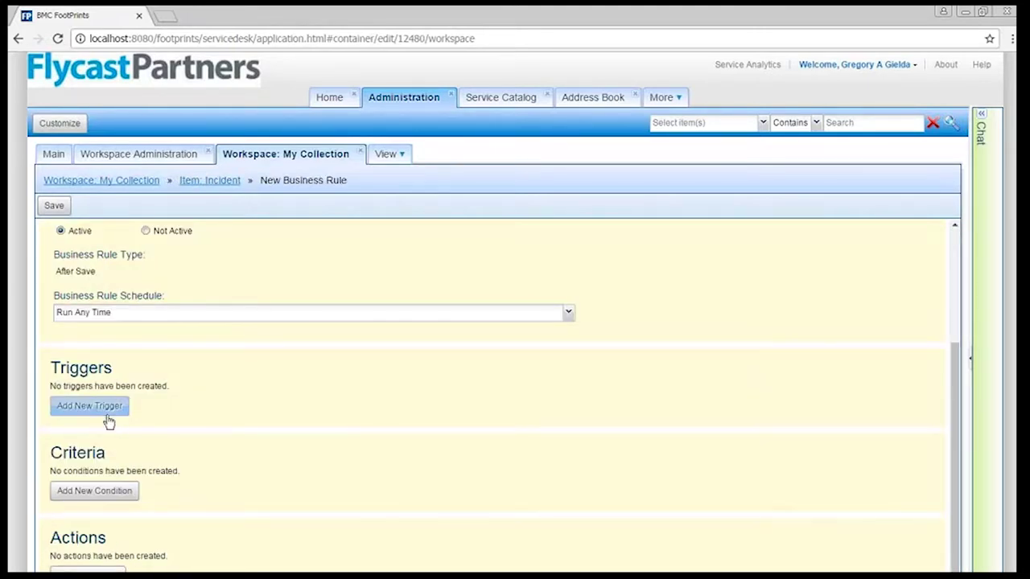
pyautogui.click(107, 415)
pyautogui.click(285, 453)
pyautogui.click(443, 474)
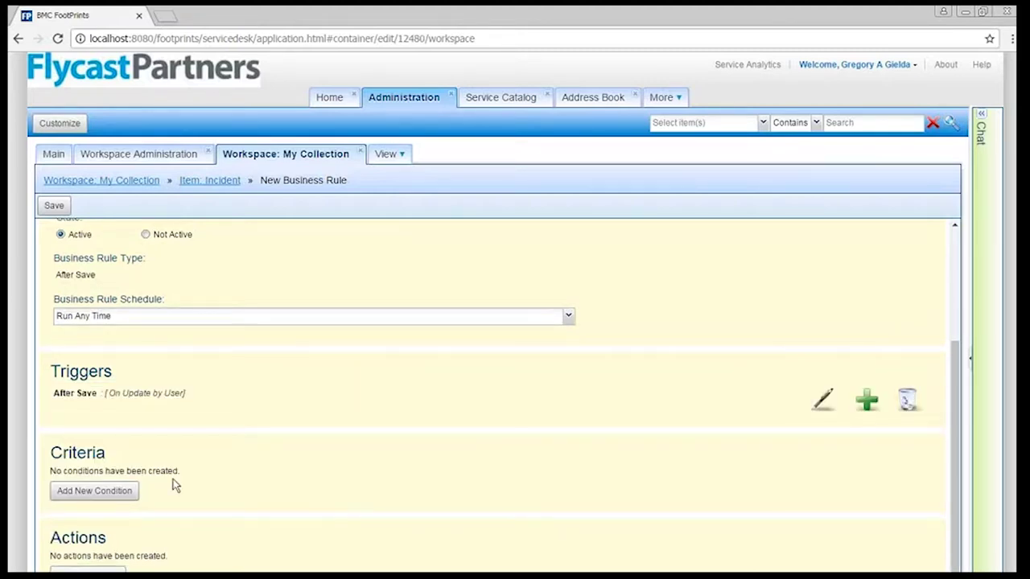
# Step: Add a criterion for Age greater than or equal to 4 days, 0 hours and 0 minutes
pyautogui.click(124, 492)
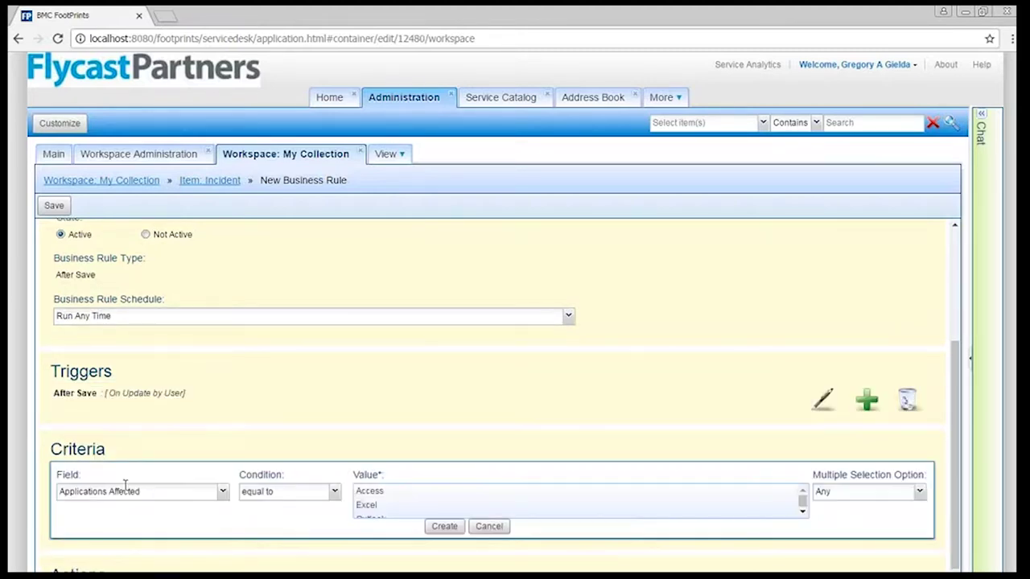
pyautogui.click(223, 492)
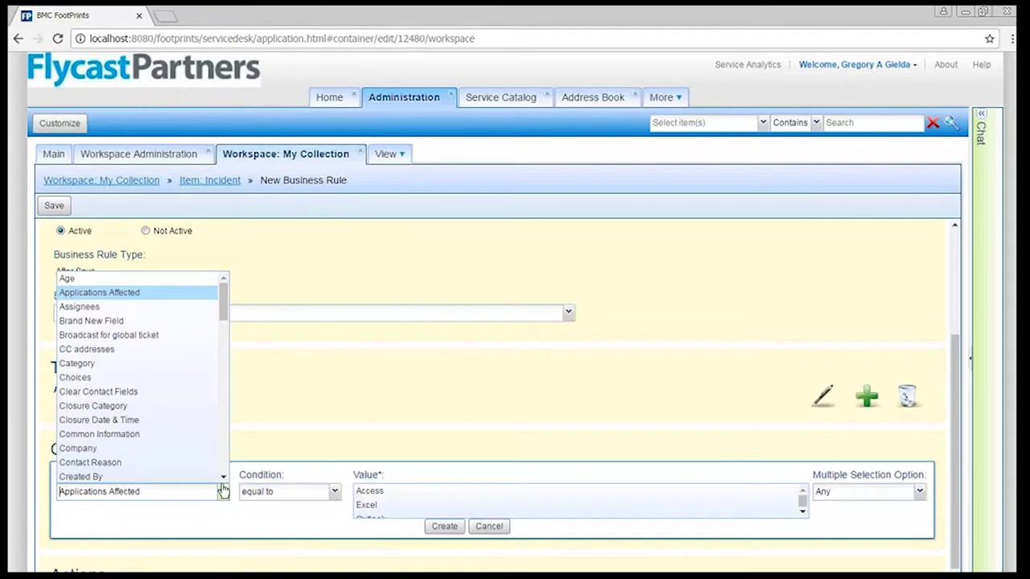
pyautogui.click(119, 279)
pyautogui.click(334, 491)
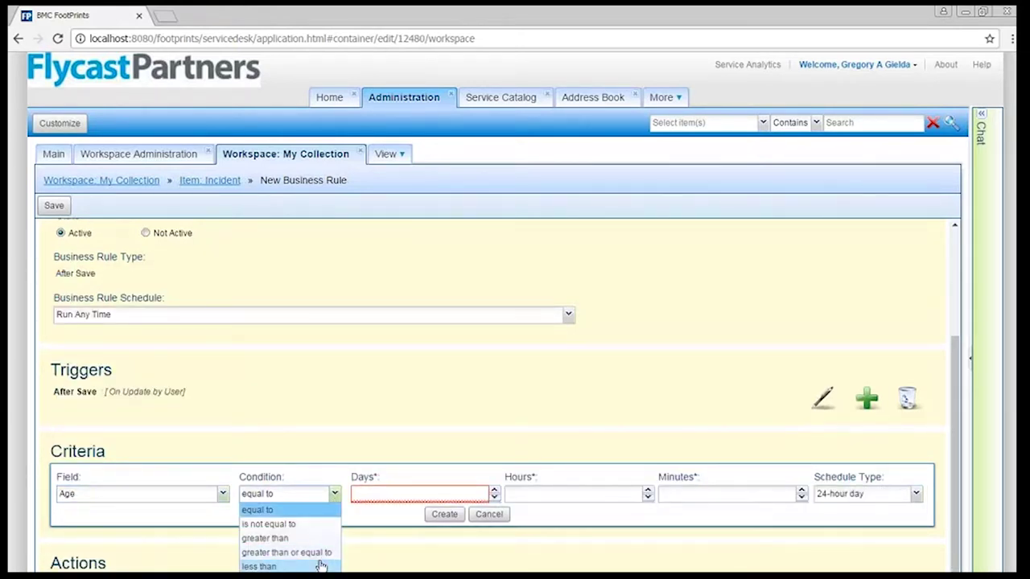
pyautogui.click(344, 550)
pyautogui.click(391, 487)
pyautogui.write('4')
pyautogui.click(572, 492)
pyautogui.write('0')
pyautogui.click(712, 491)
pyautogui.write('0')
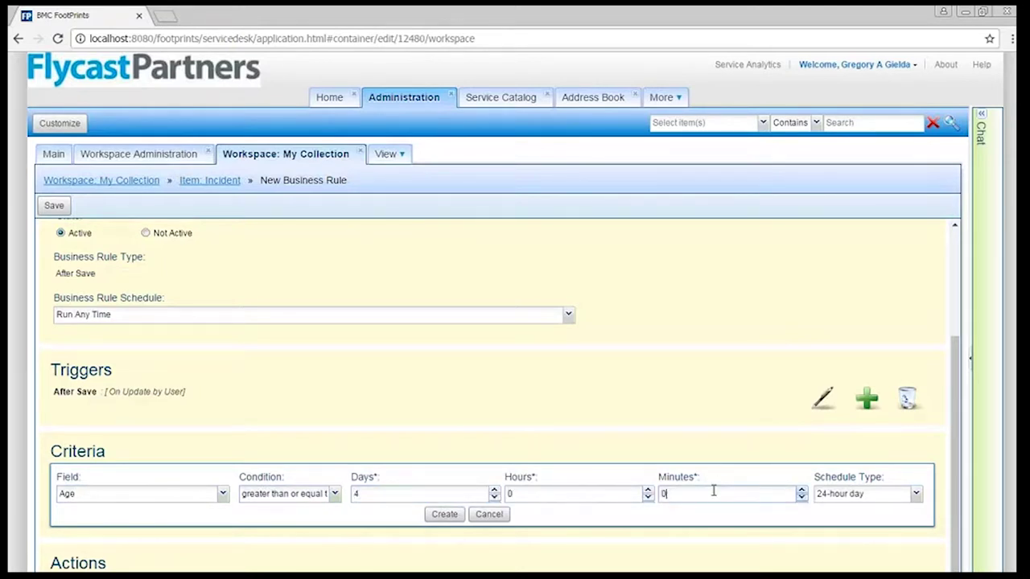
pyautogui.click(505, 514)
# Step: Add an AND criterion to the business rule for Priority equal to Urgent
pyautogui.click(867, 485)
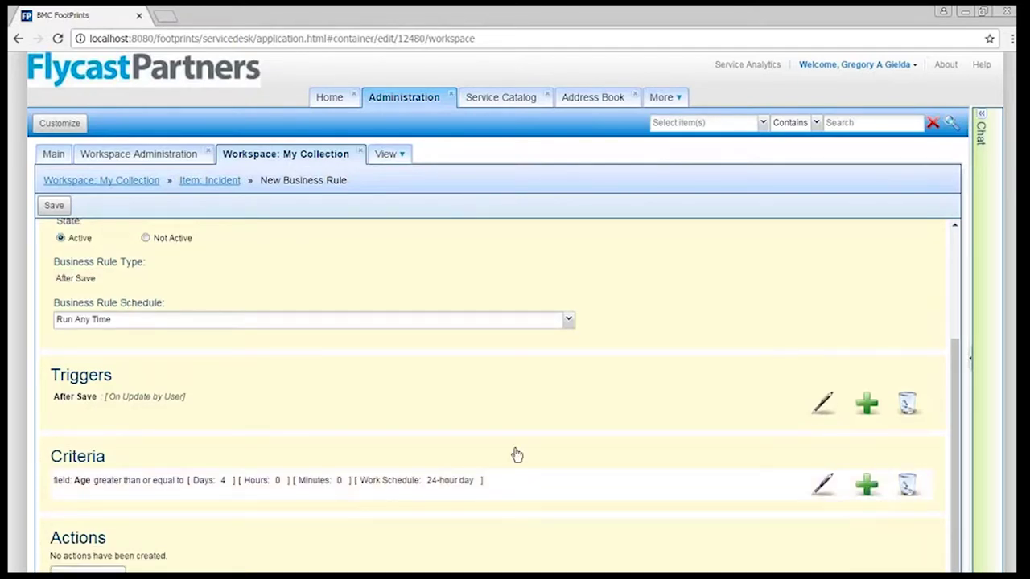
pyautogui.scroll(-1, 357, 464)
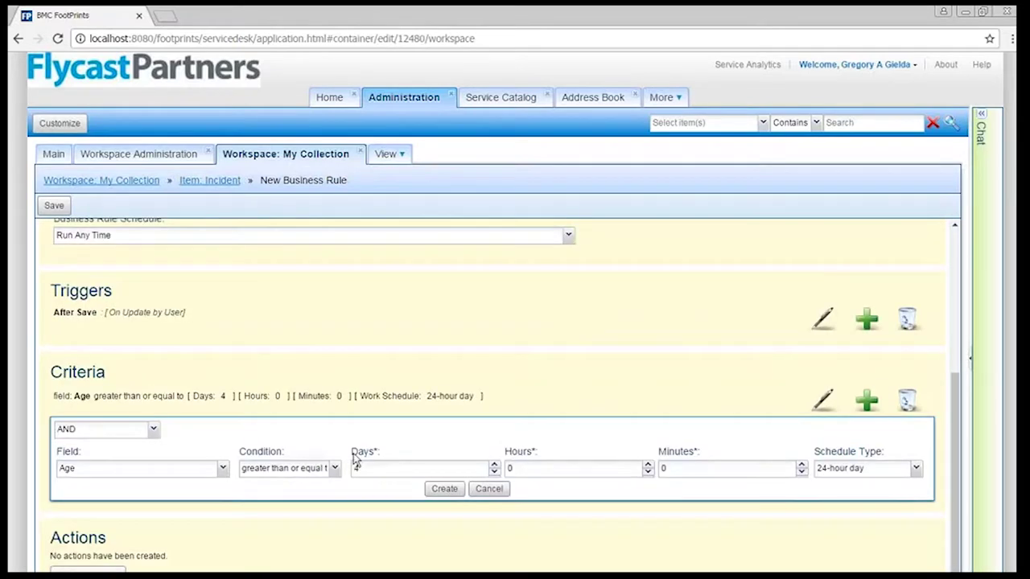
pyautogui.click(223, 468)
pyautogui.scroll(-10, 210, 425)
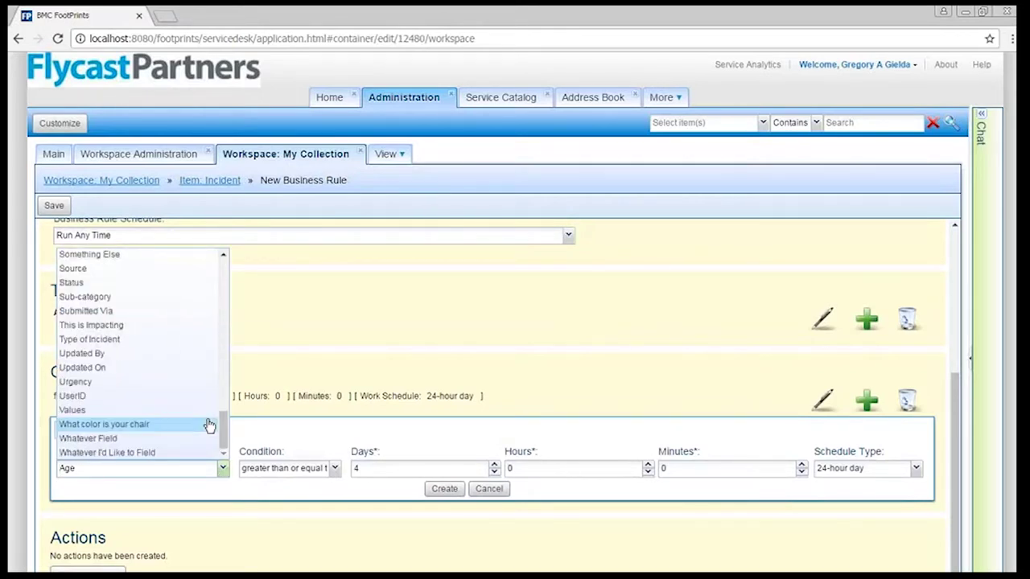
pyautogui.scroll(2, 166, 276)
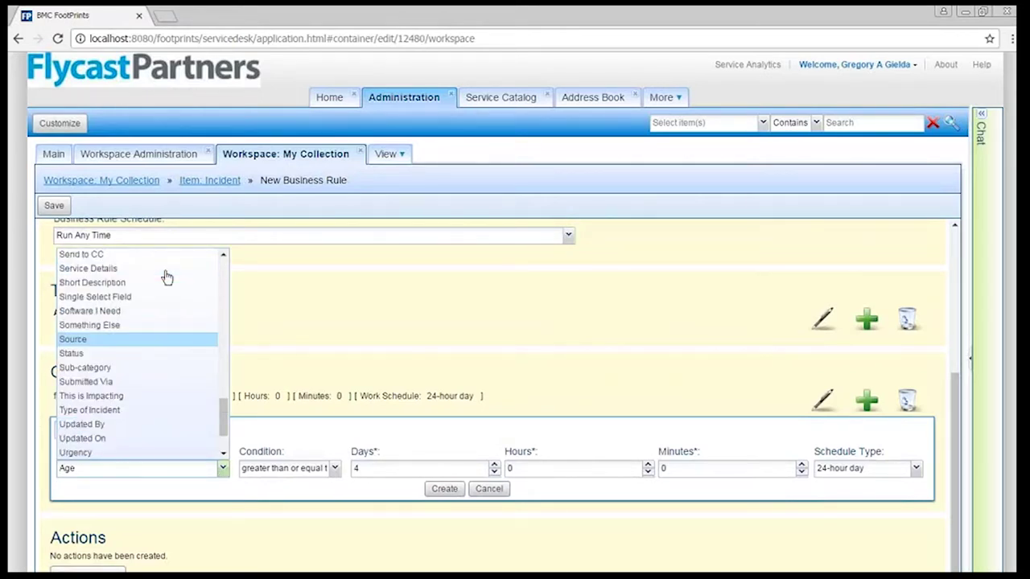
pyautogui.scroll(2, 167, 277)
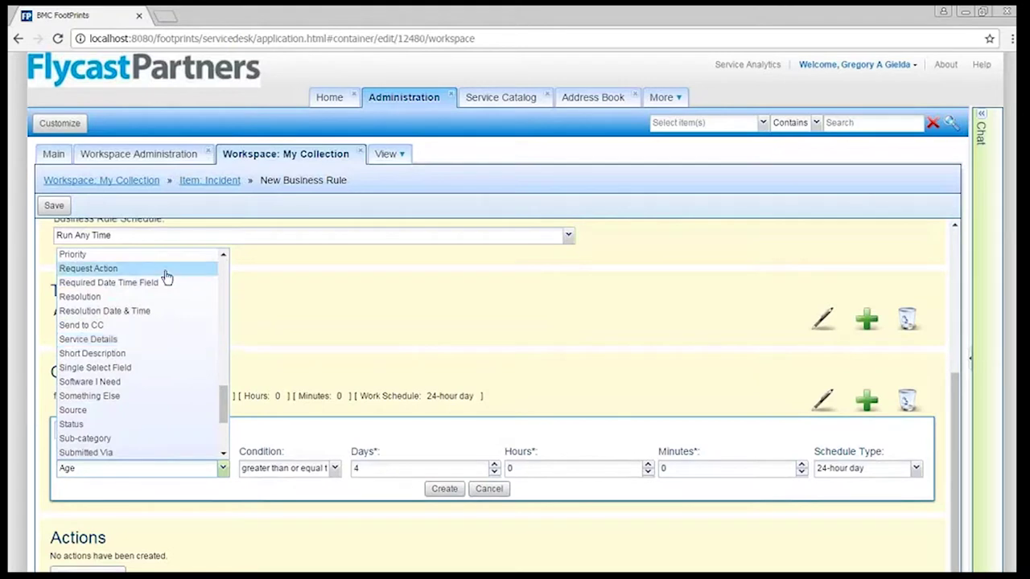
pyautogui.click(161, 256)
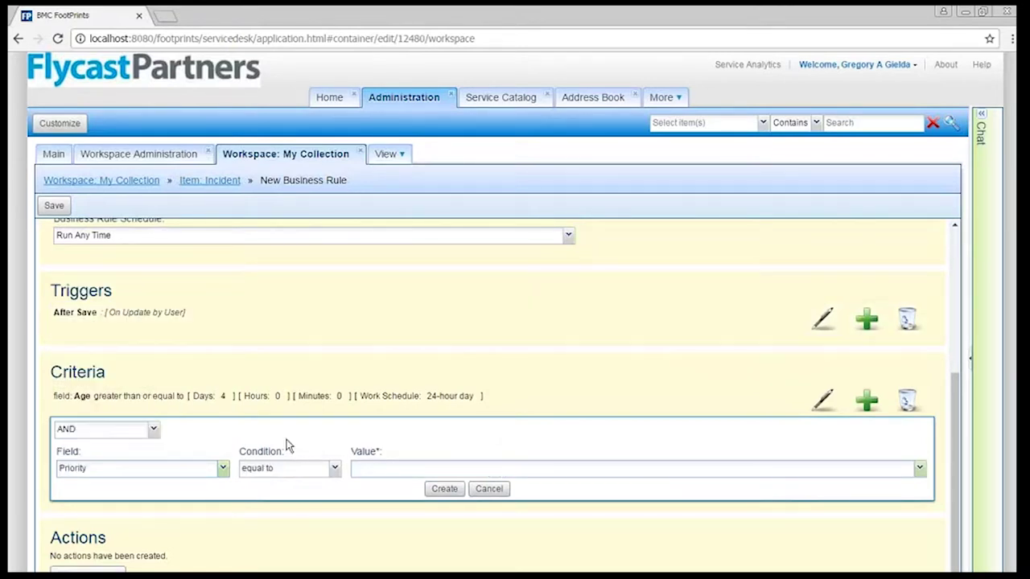
pyautogui.click(919, 468)
pyautogui.click(395, 500)
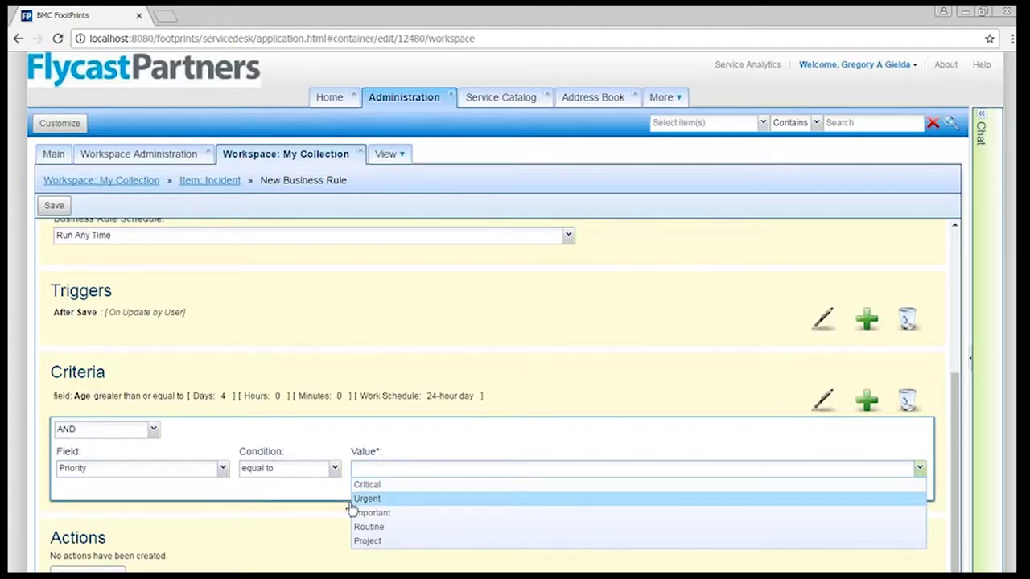
pyautogui.click(277, 527)
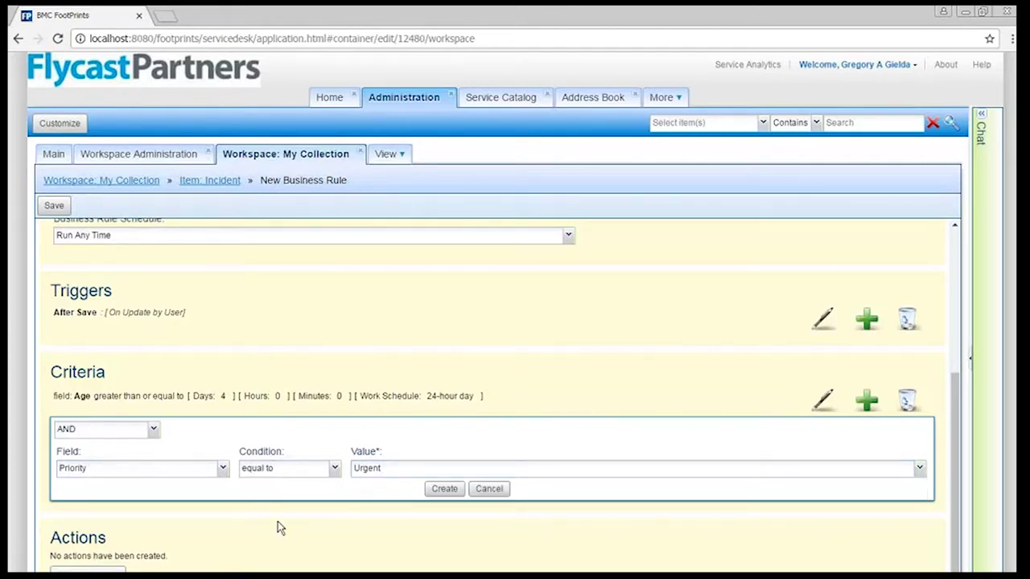
pyautogui.click(444, 489)
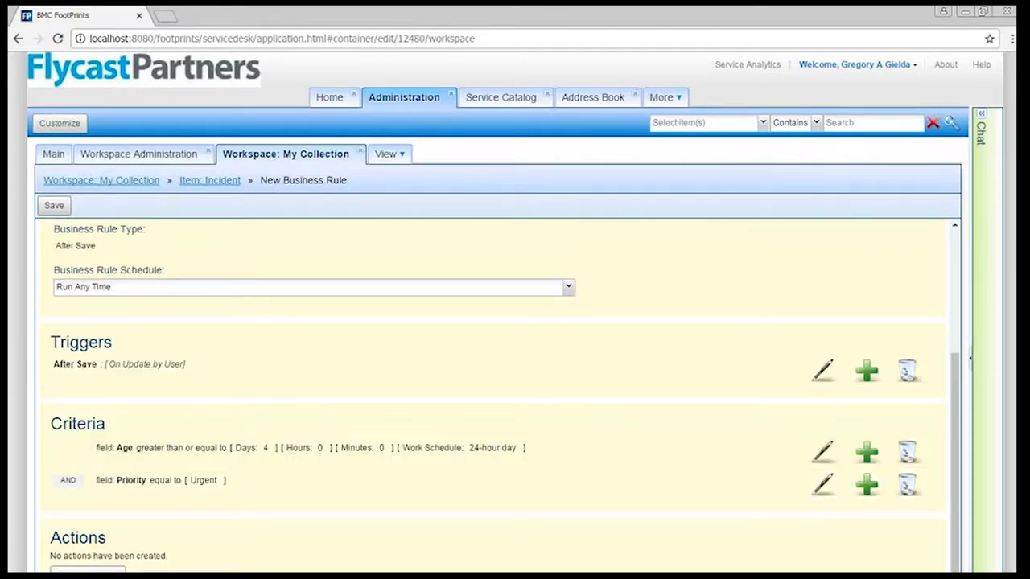
# Step: Start a new action for the business rule and review the available action types, keeping Send email to
pyautogui.click(87, 570)
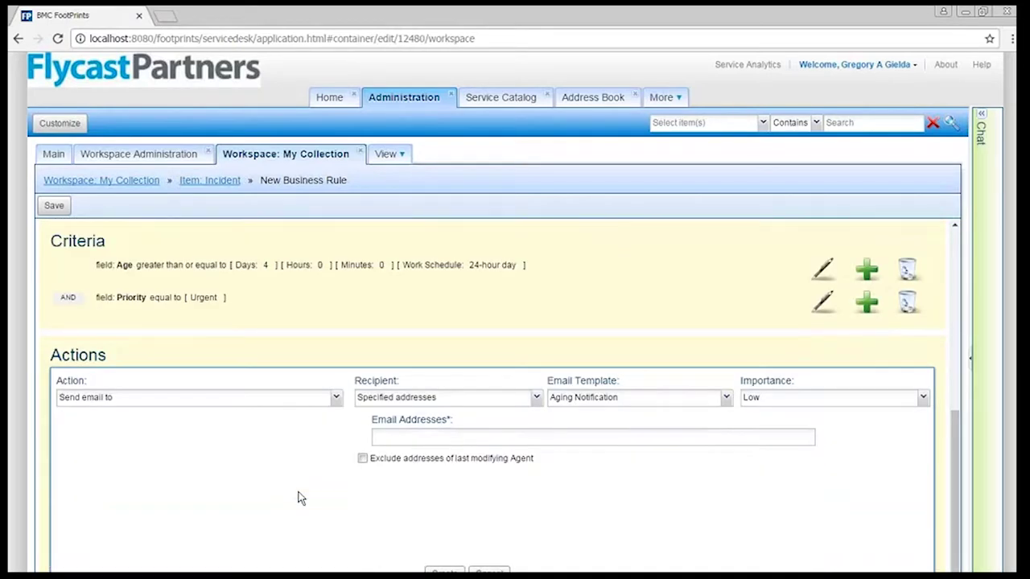
pyautogui.click(336, 397)
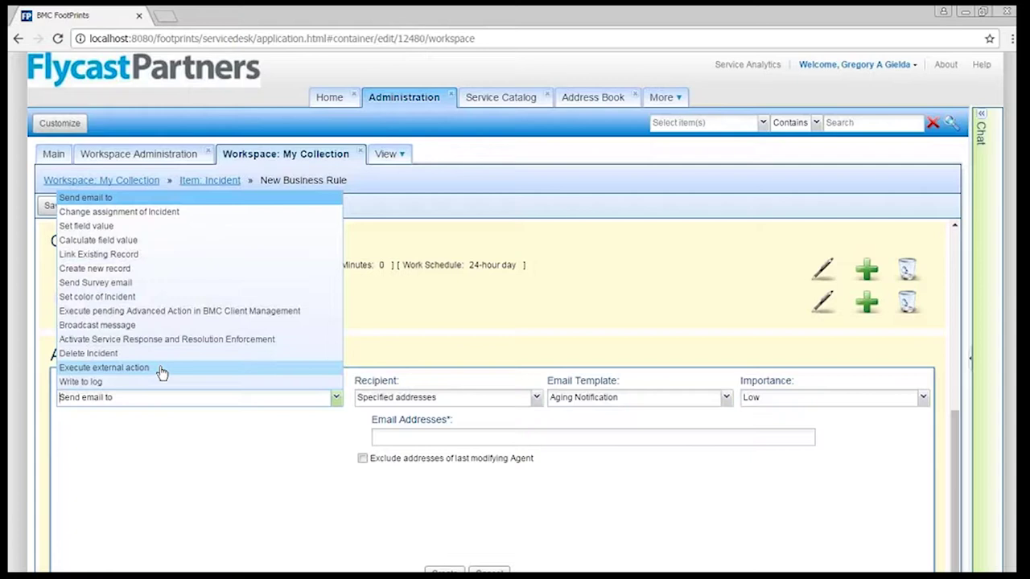
pyautogui.click(329, 569)
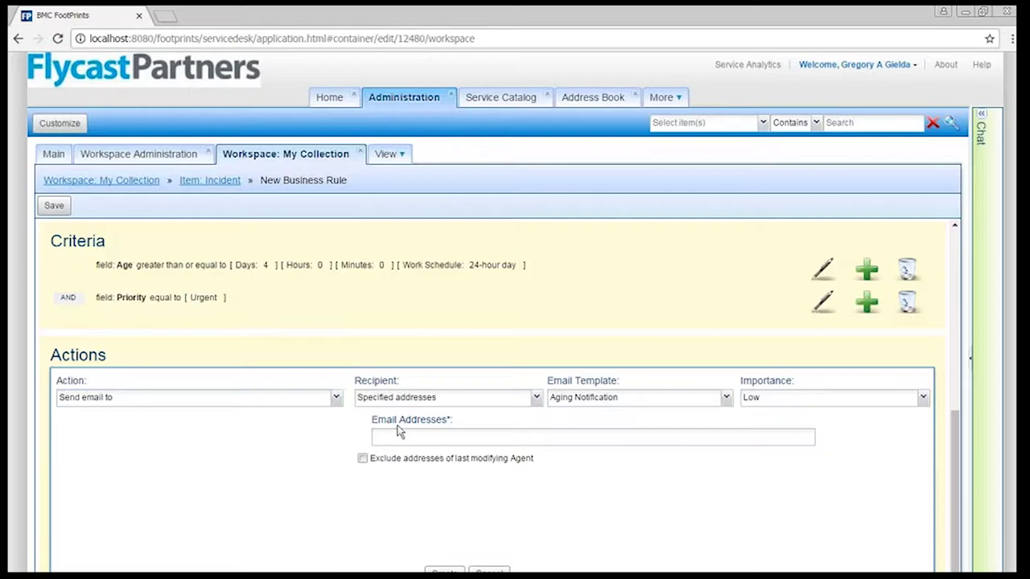
# Step: Close the My Collection workspace without saving the new business rule
pyautogui.scroll(5, 406, 391)
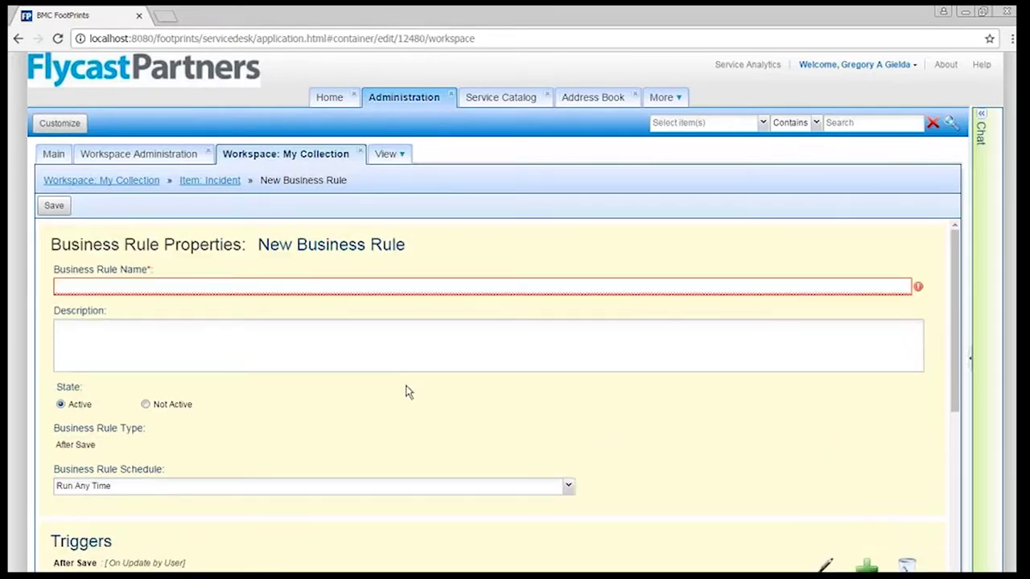
pyautogui.click(361, 151)
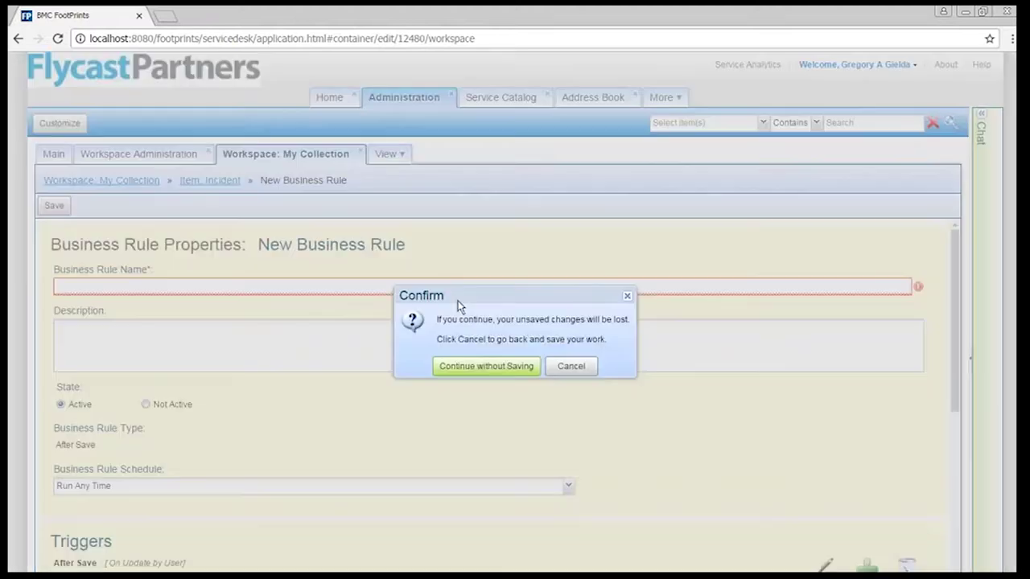
pyautogui.click(473, 366)
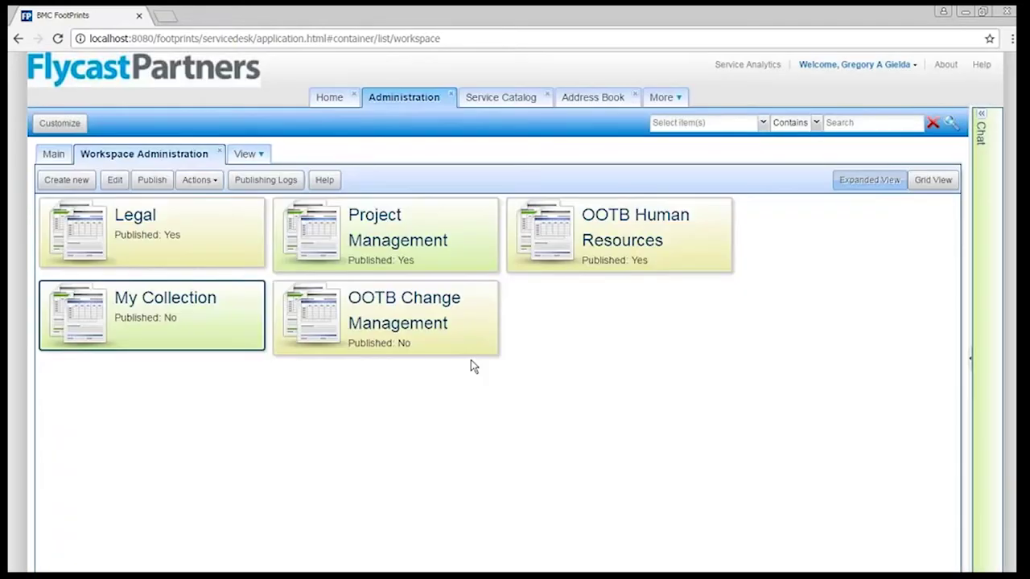
# Step: Open the workflow processes of the Change Request record in the OOTB Change Management workspace
pyautogui.doubleClick(401, 335)
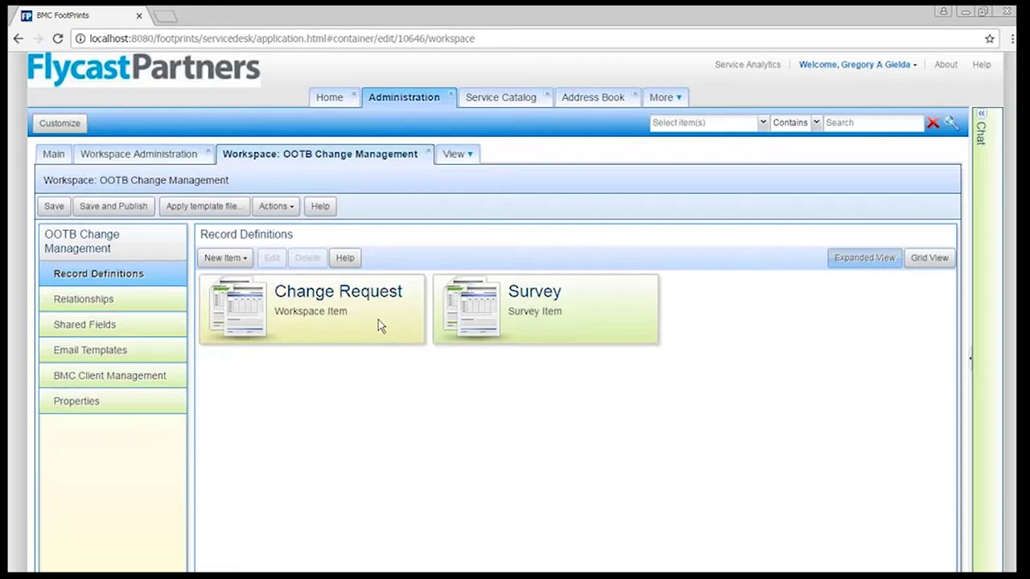
pyautogui.doubleClick(379, 320)
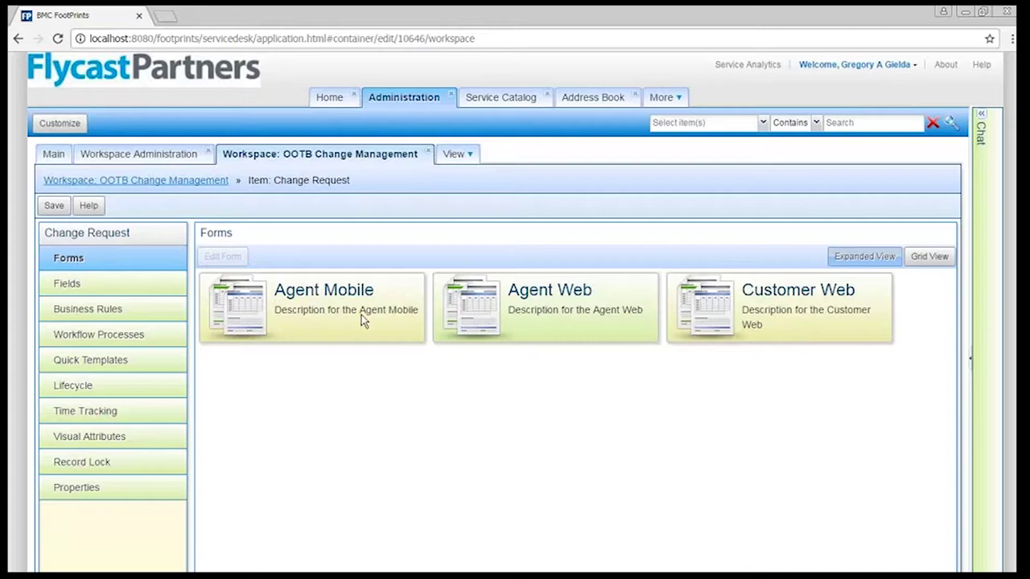
pyautogui.click(115, 336)
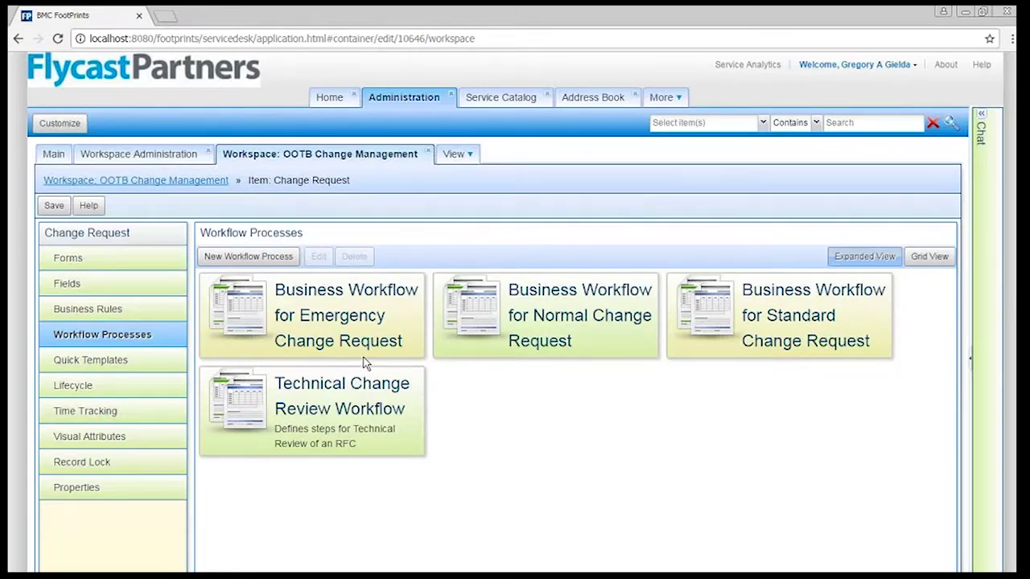
# Step: Check the available Change Type options on the linked change request form on the home page
pyautogui.click(352, 113)
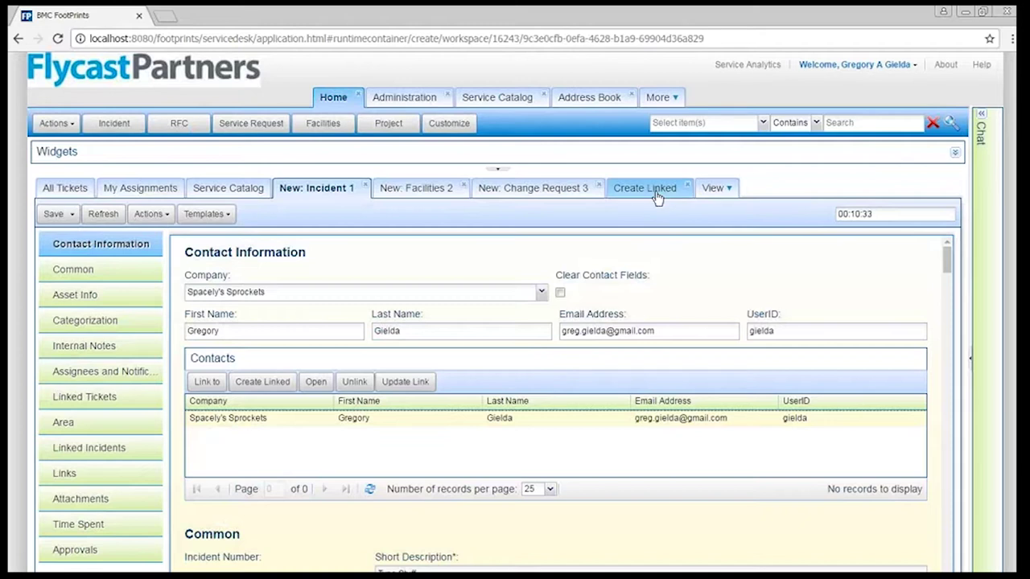
pyautogui.click(657, 193)
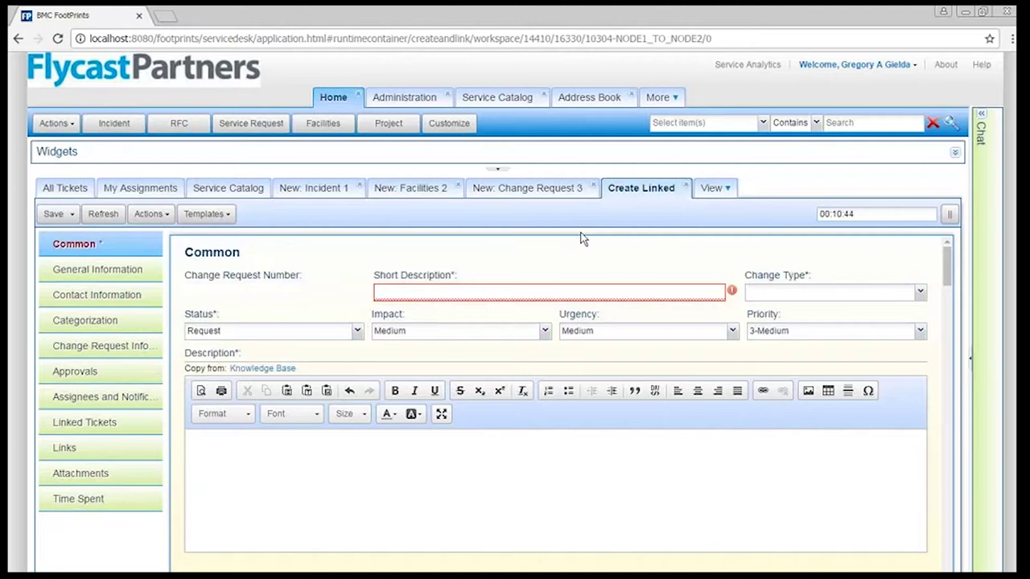
pyautogui.click(920, 292)
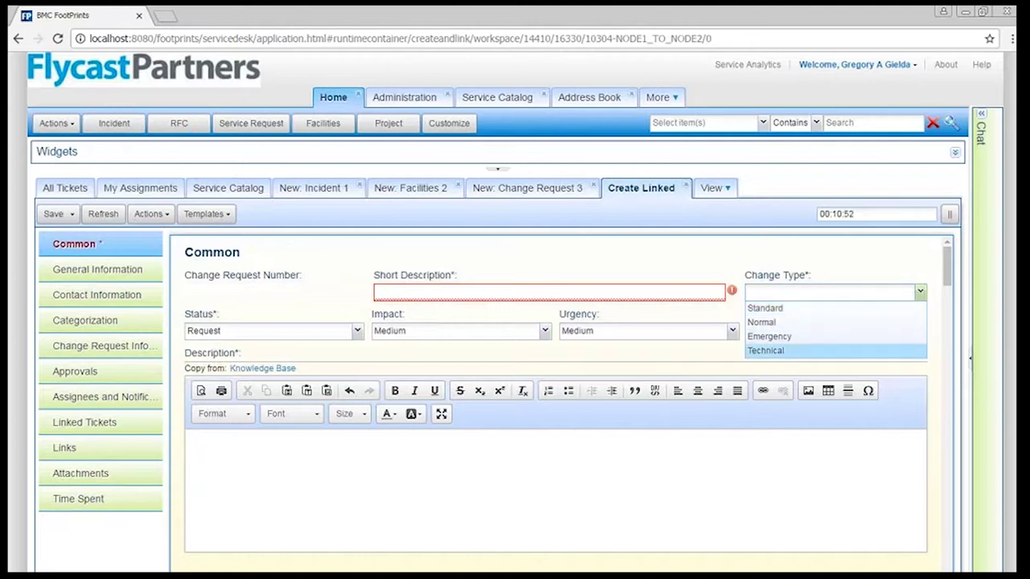
# Step: Open the Technical Change Review Workflow in administration and inspect its Pending Approval, Approved for Production and Rejected states
pyautogui.click(427, 99)
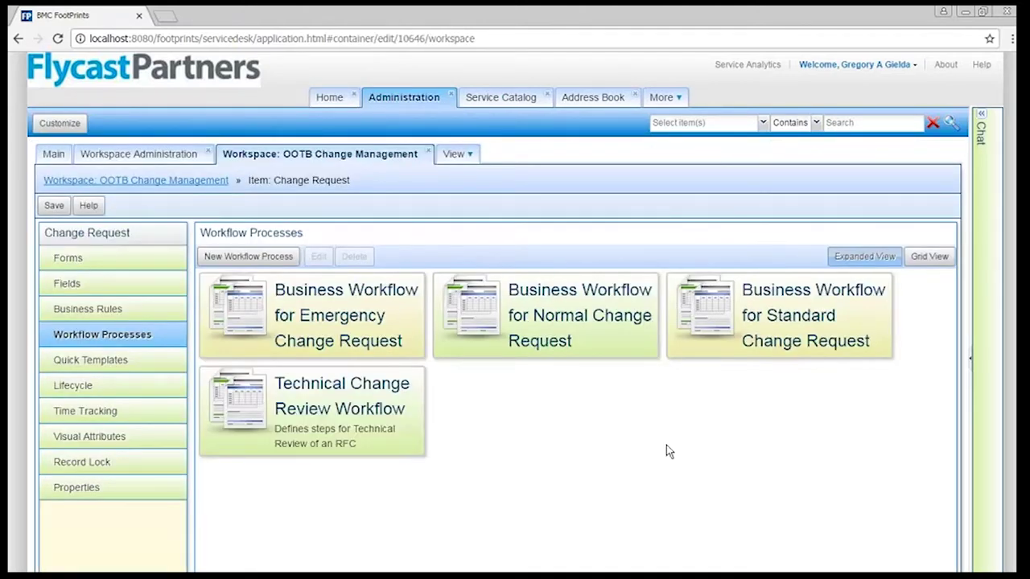
pyautogui.doubleClick(316, 417)
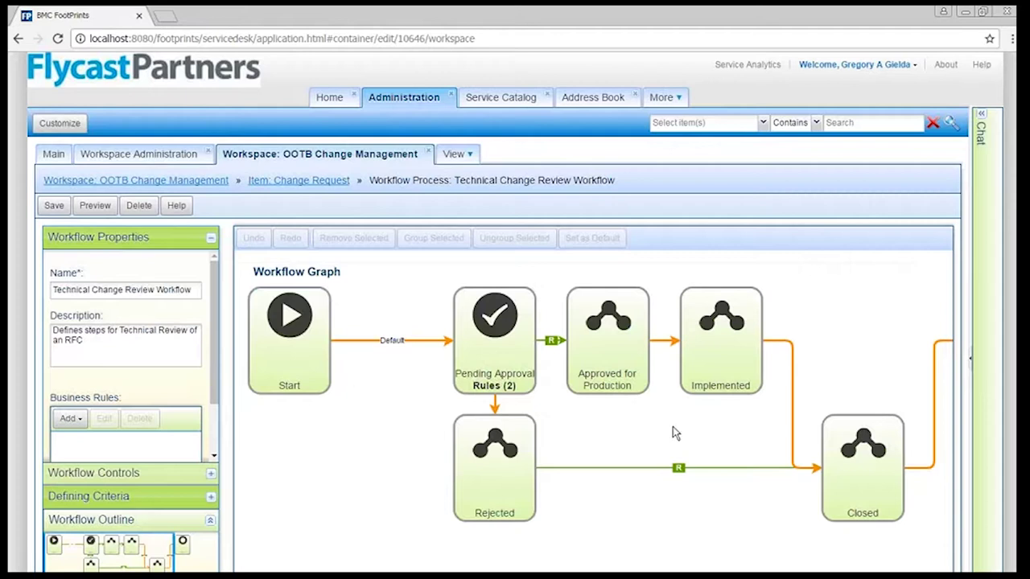
pyautogui.click(499, 375)
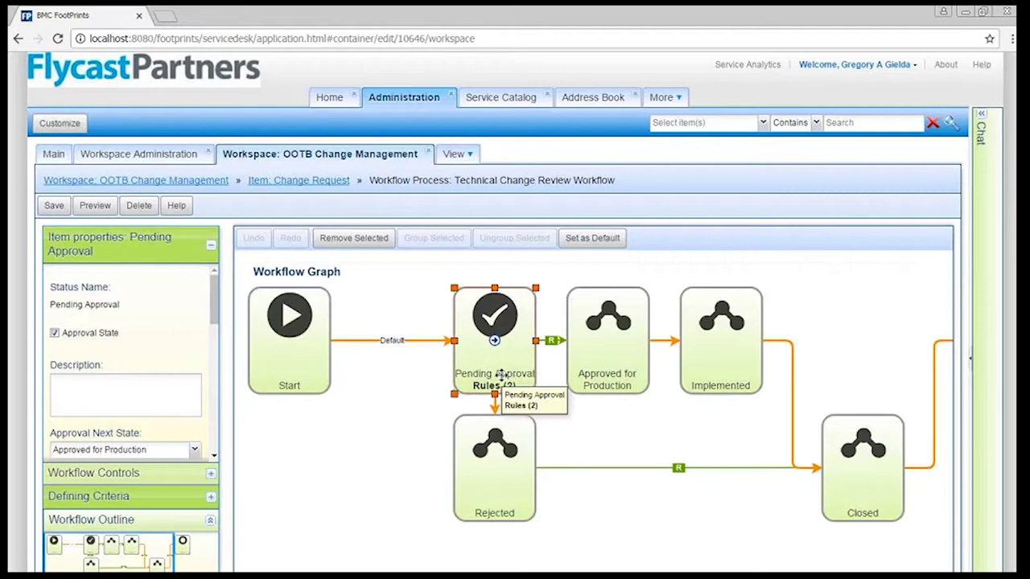
pyautogui.click(555, 419)
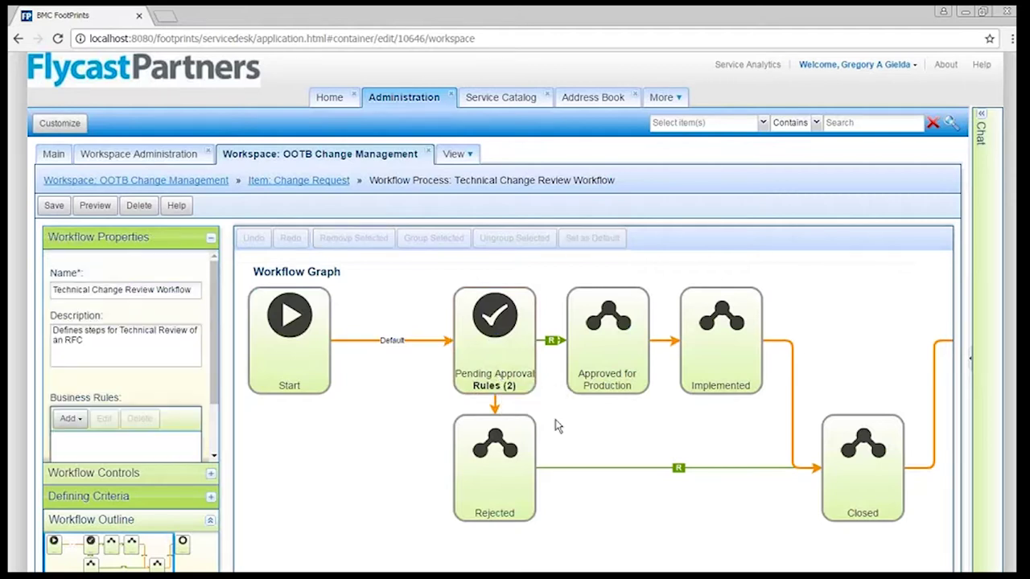
pyautogui.click(490, 340)
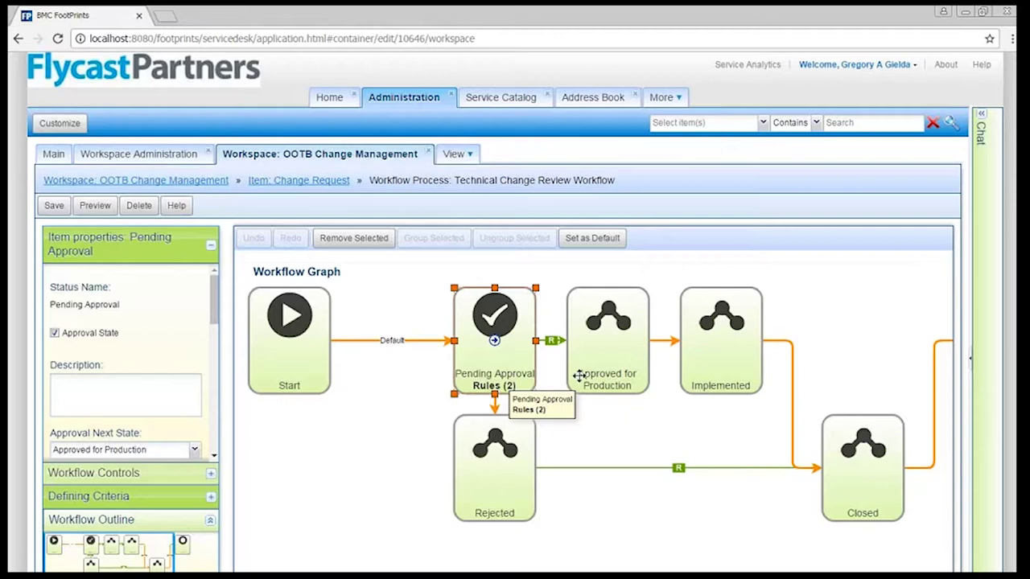
pyautogui.click(621, 376)
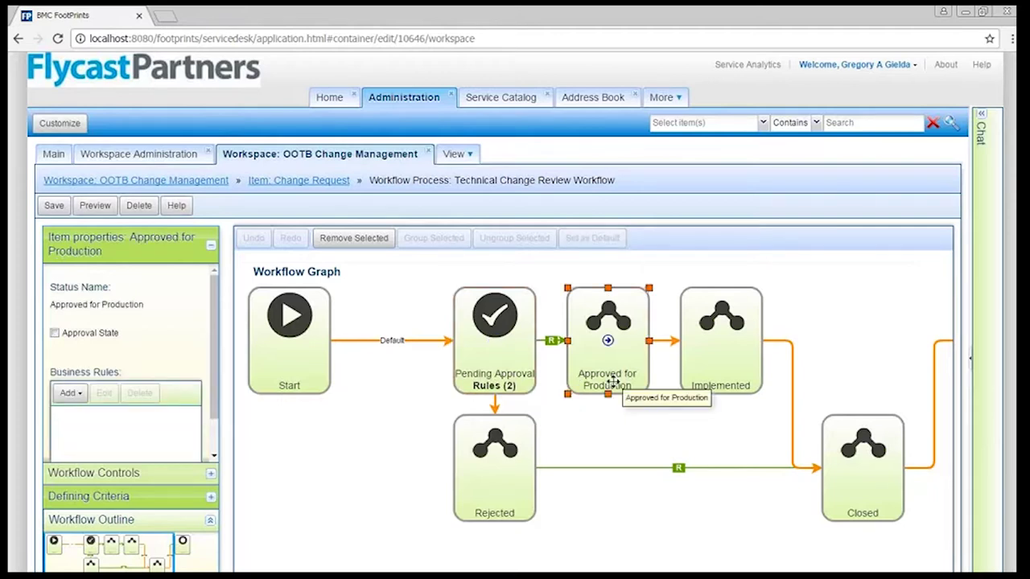
pyautogui.click(522, 468)
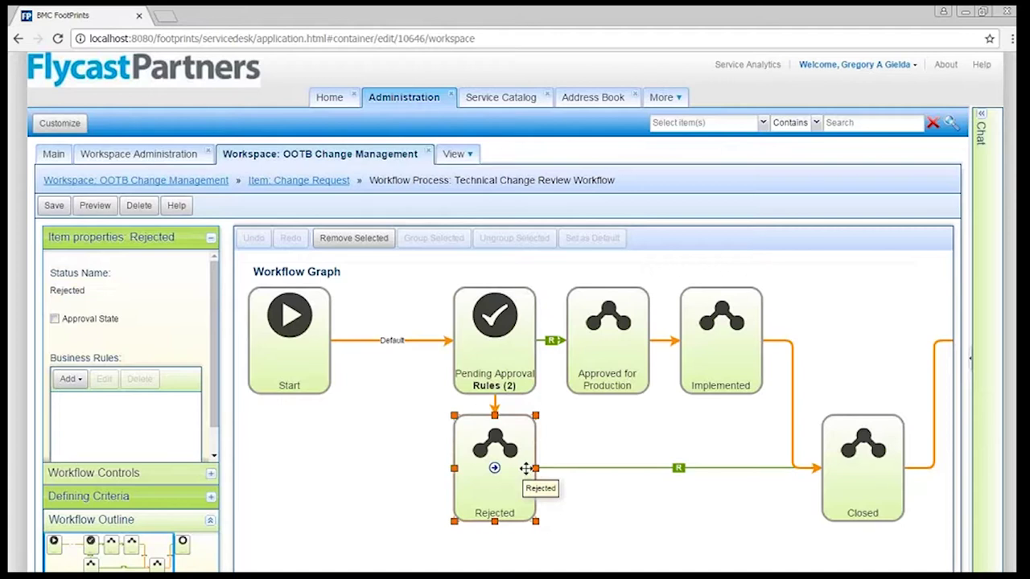
# Step: Inspect the Notify of Rejection of Request business rule on the transition from Rejected to Closed, then clear the selection
pyautogui.click(680, 470)
pyautogui.click(153, 344)
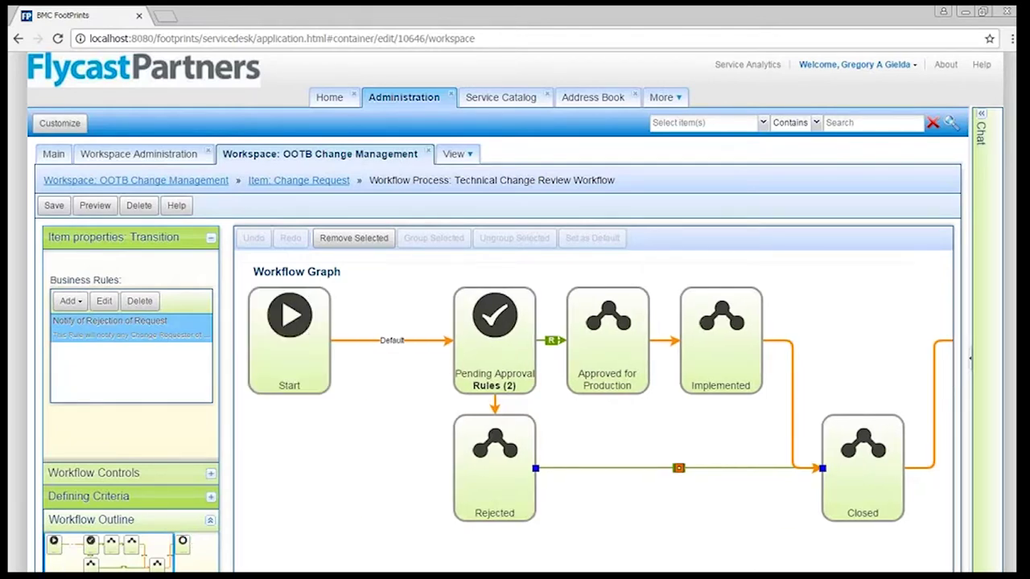
pyautogui.press('Escape')
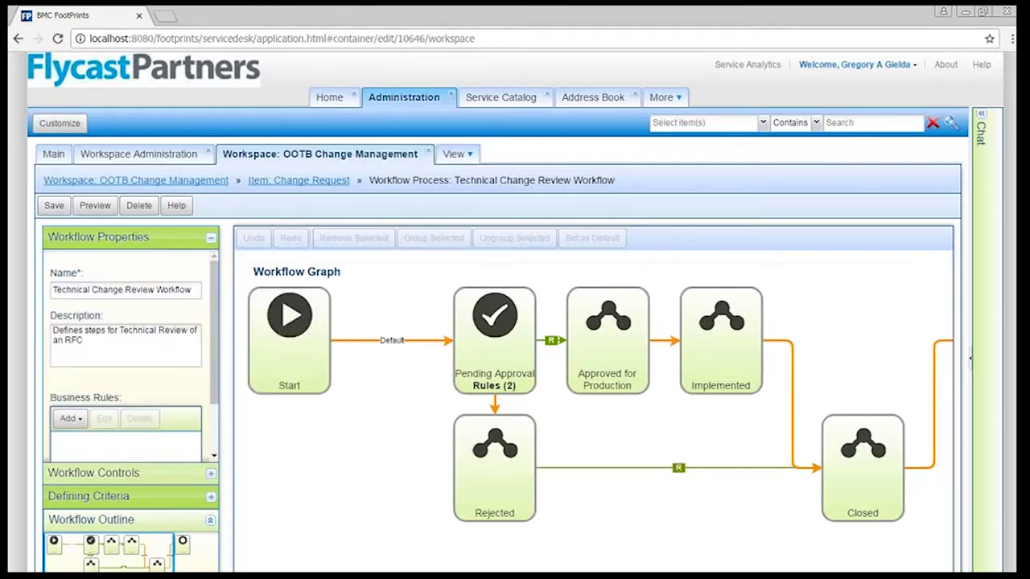
# Step: Leave the technical workflow without saving and examine the full graph of the Business Workflow for Normal Change Request
pyautogui.click(306, 180)
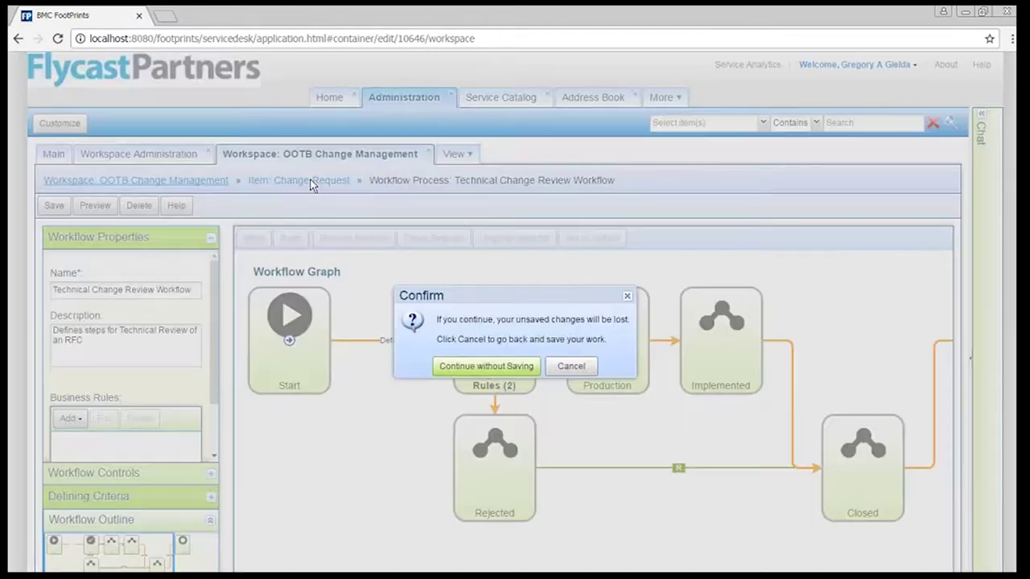
pyautogui.click(486, 366)
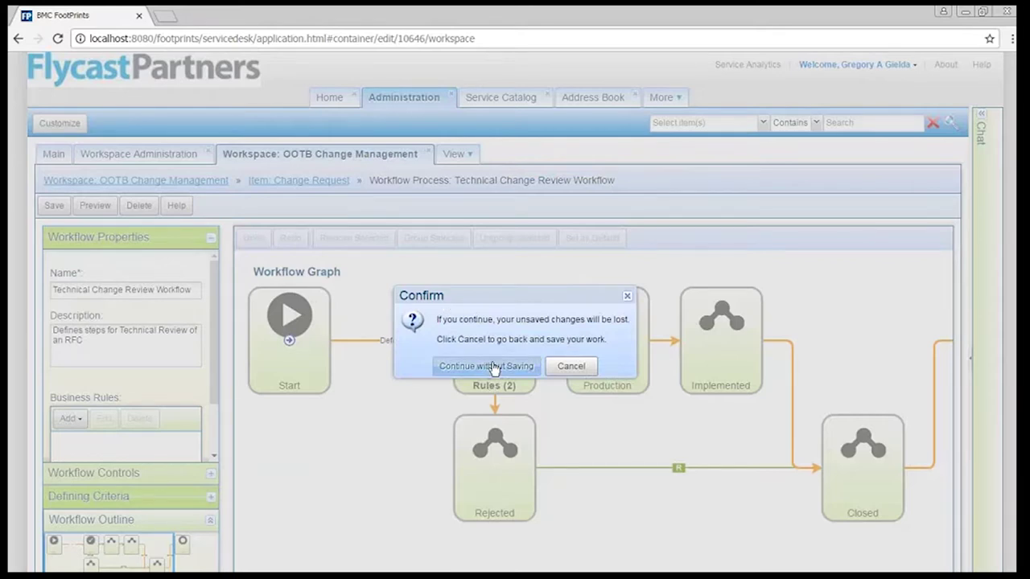
pyautogui.doubleClick(580, 325)
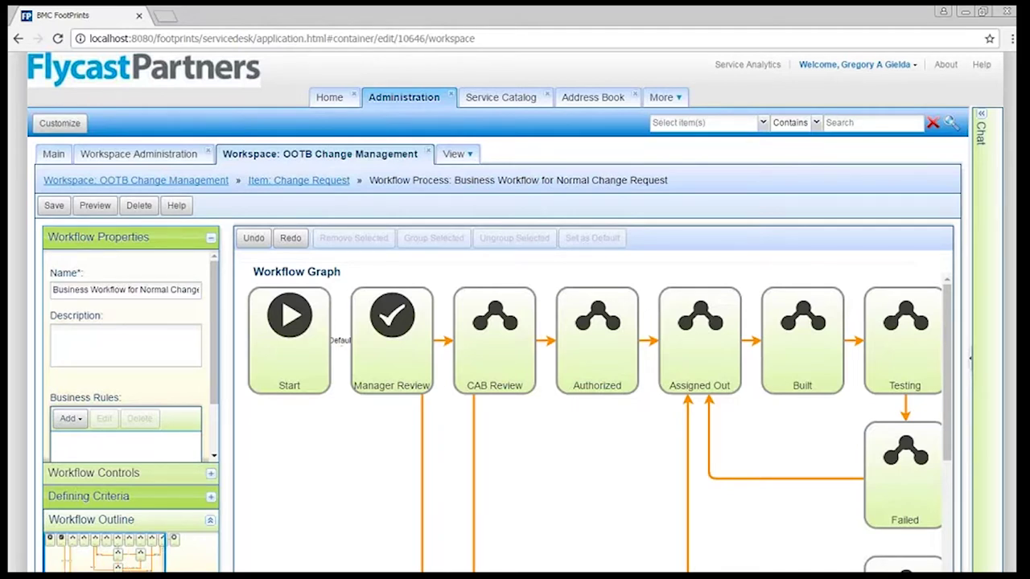
pyautogui.moveTo(164, 534); pyautogui.dragTo(187, 563)
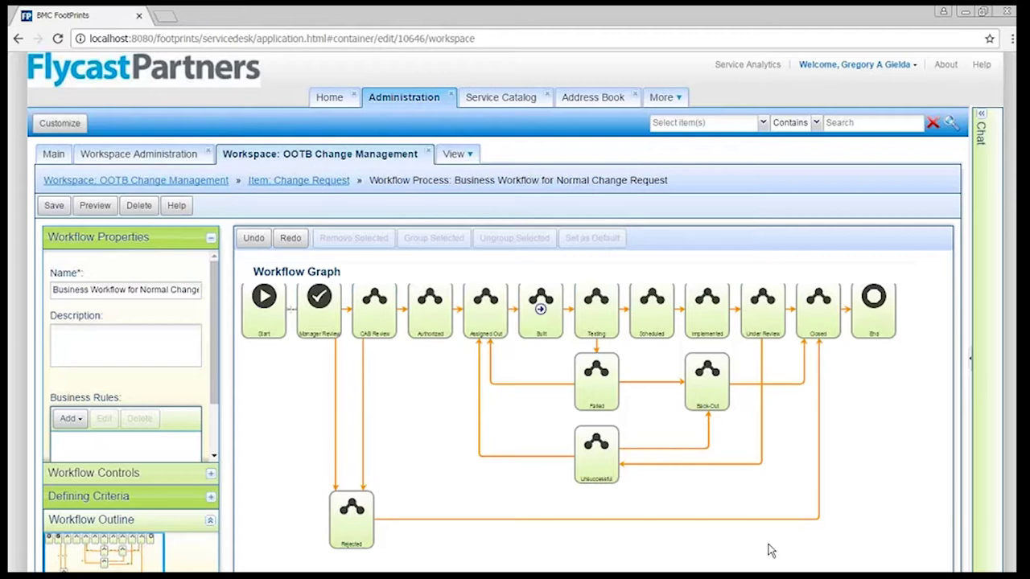
# Step: Start a new workflow process for the Change Request item with Status as its workflow state field
pyautogui.click(310, 187)
pyautogui.click(259, 256)
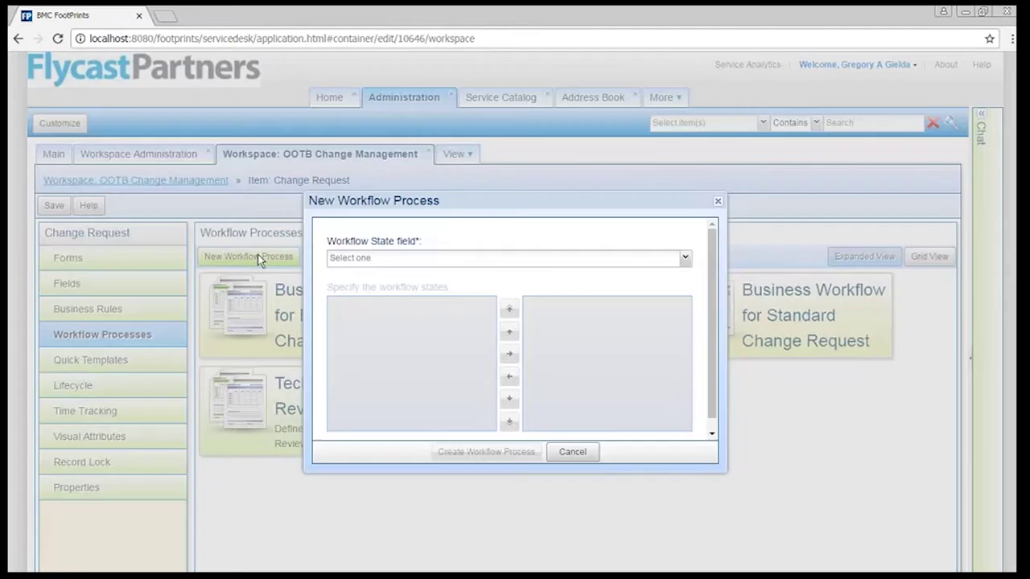
pyautogui.click(685, 258)
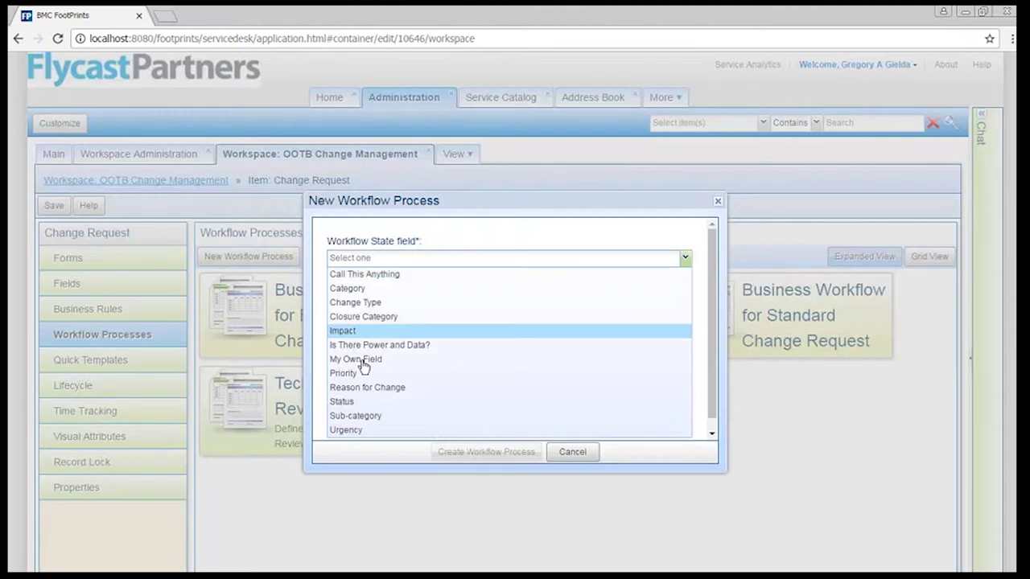
pyautogui.click(363, 402)
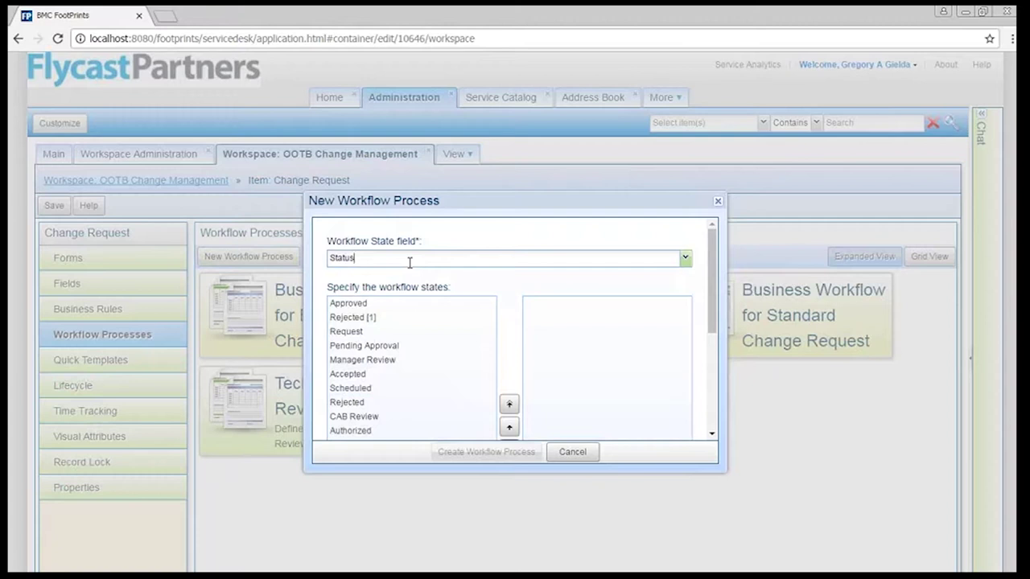
pyautogui.click(686, 259)
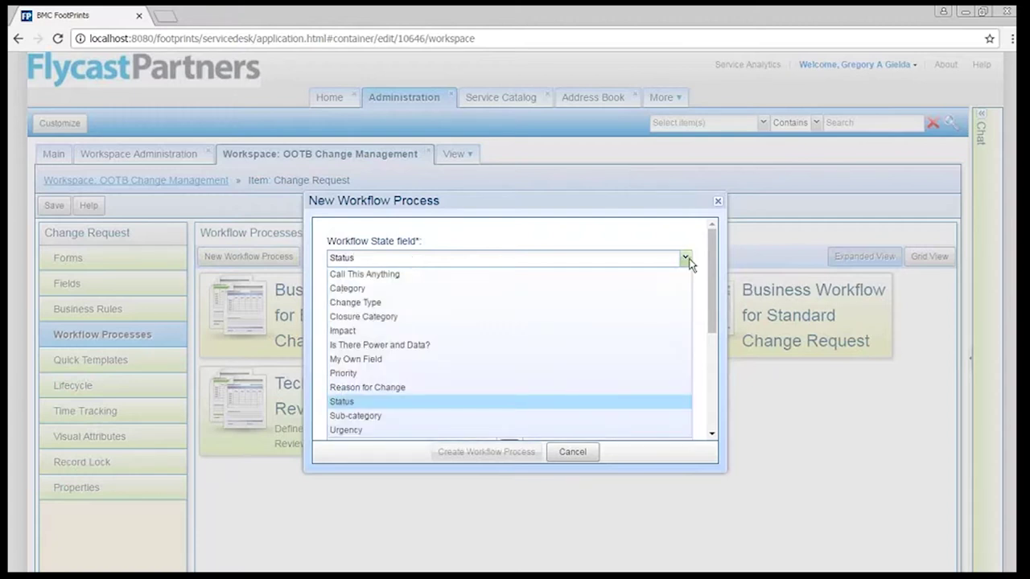
pyautogui.click(615, 238)
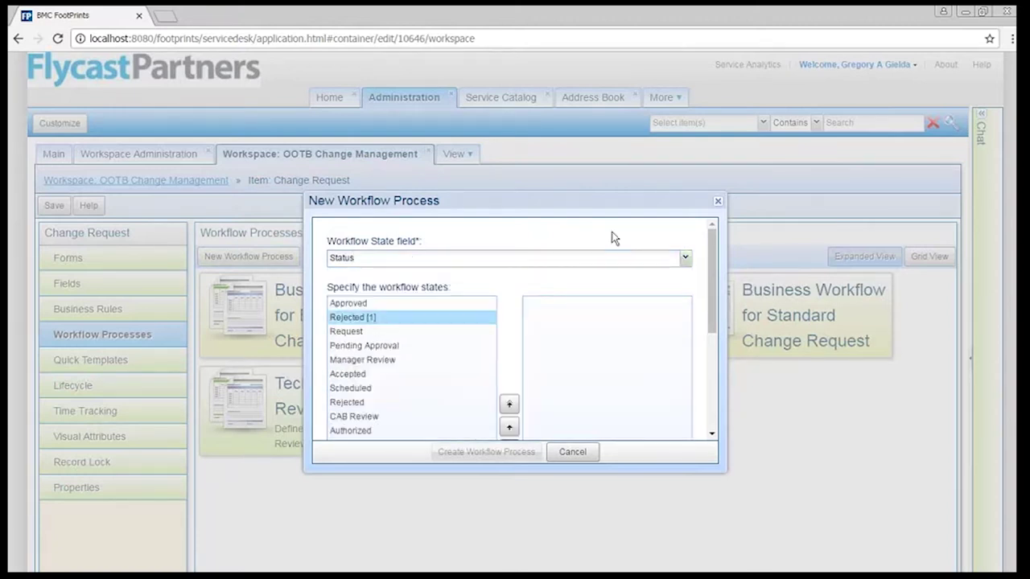
# Step: Create the workflow process with the states Request, Pending Approval, Authorized, Assigned Out and Closed, in that order
pyautogui.click(418, 347)
pyautogui.doubleClick(427, 330)
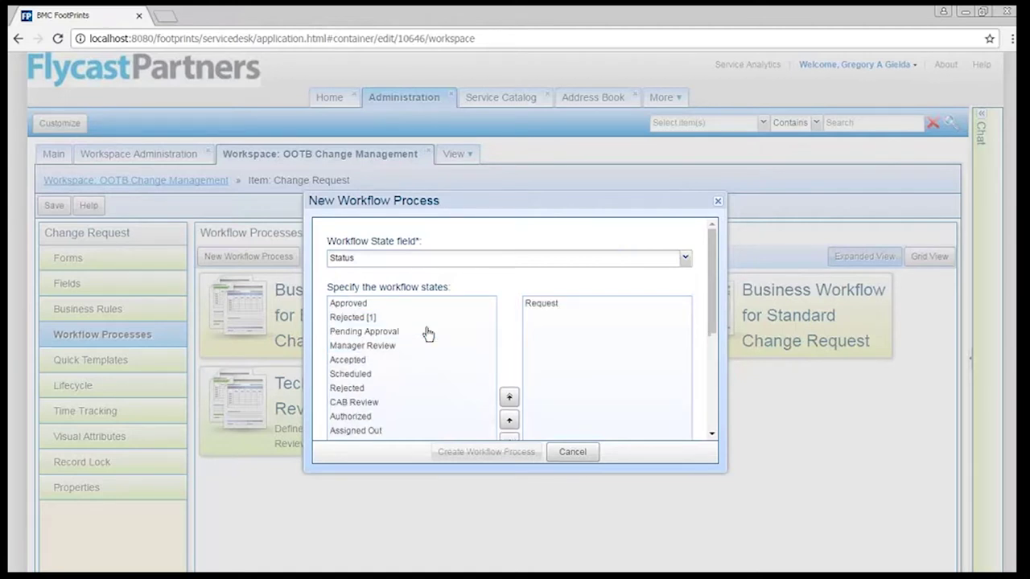
pyautogui.doubleClick(428, 333)
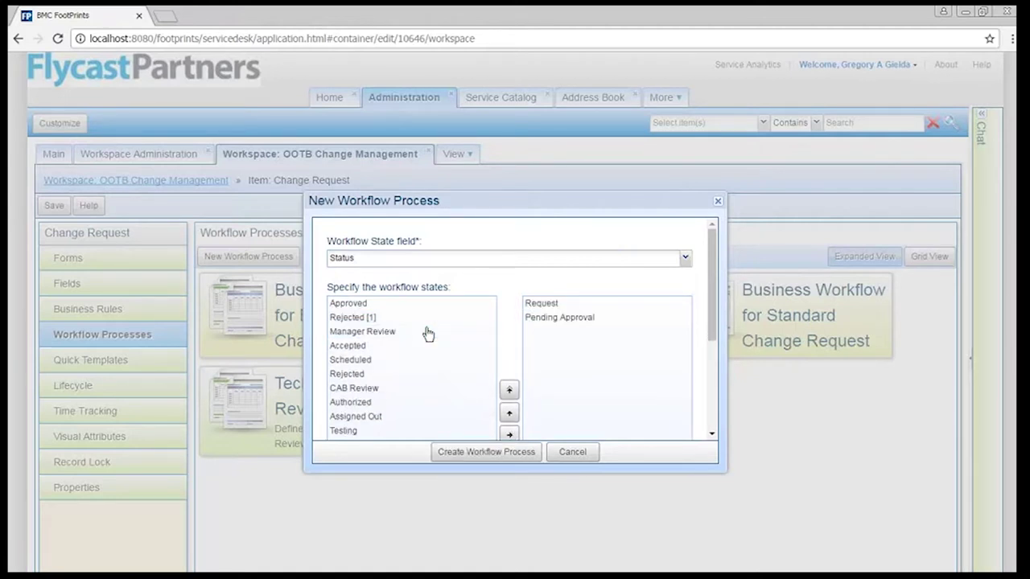
pyautogui.doubleClick(412, 406)
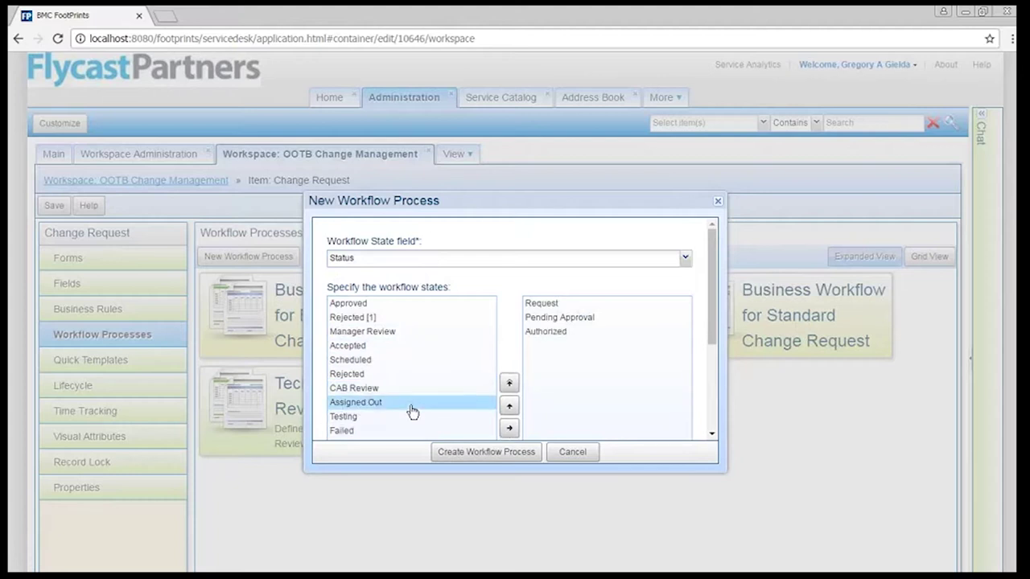
pyautogui.scroll(-5, 410, 412)
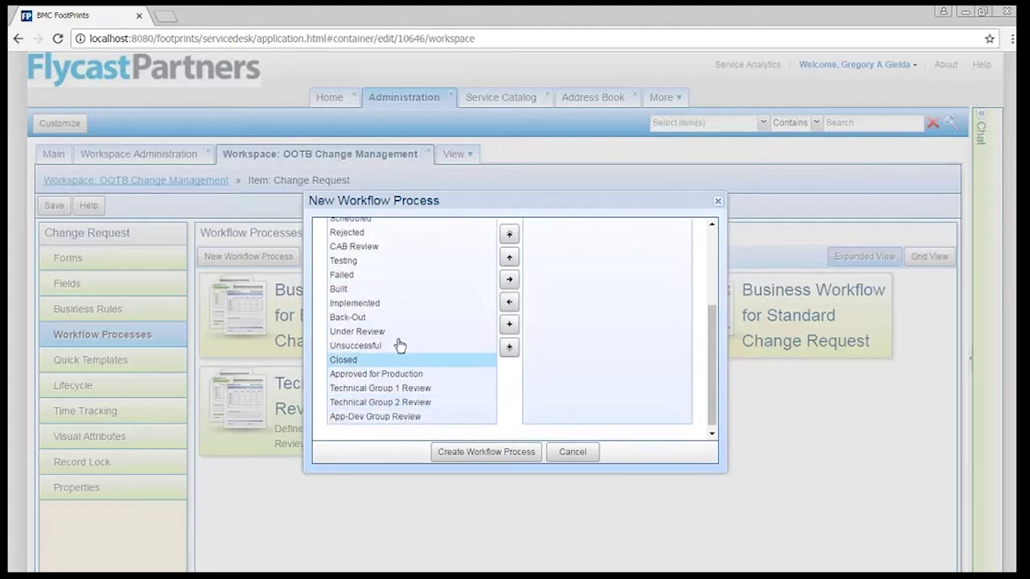
pyautogui.doubleClick(391, 362)
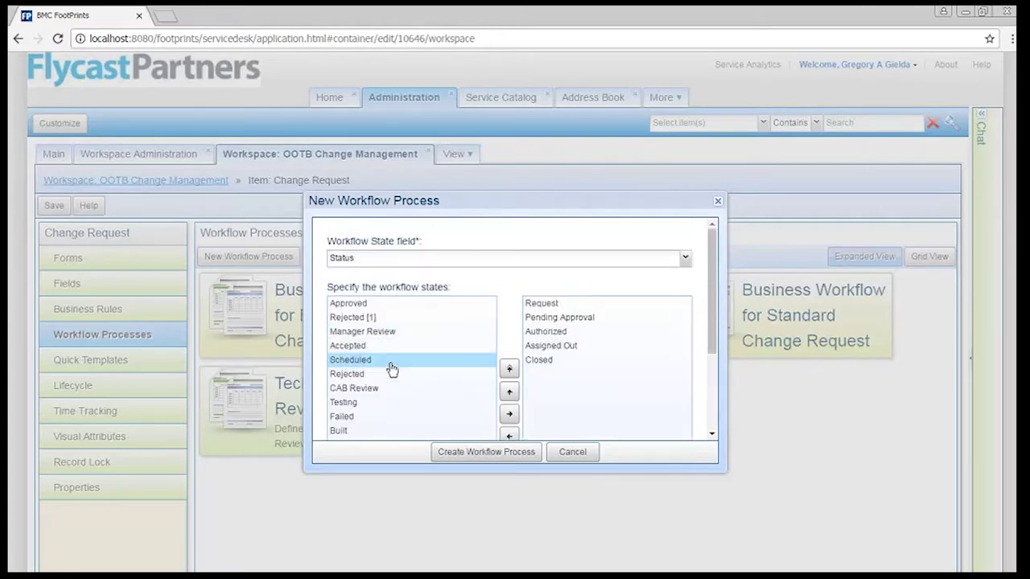
pyautogui.click(461, 452)
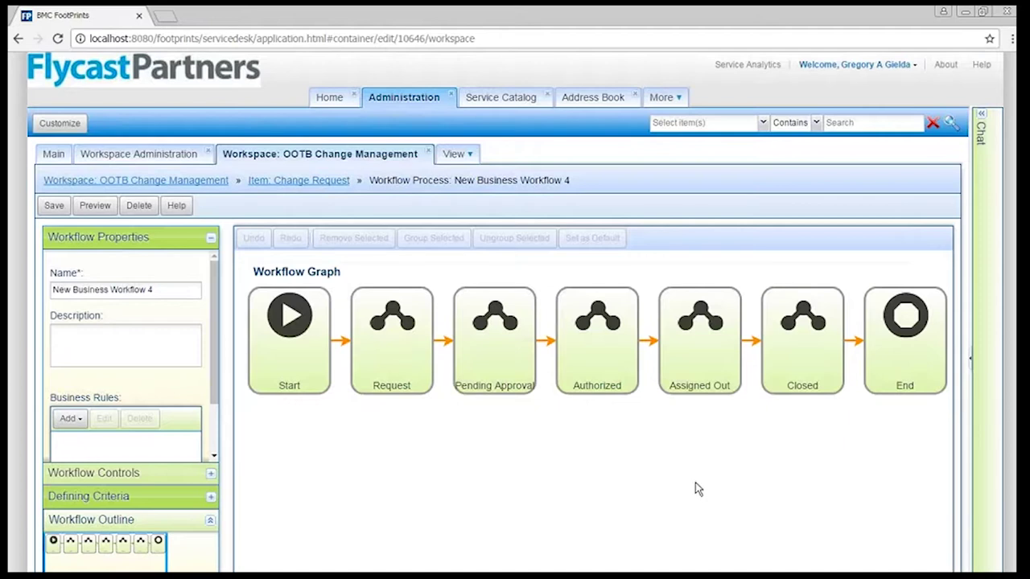
# Step: Remove the transition between Pending Approval and Authorized from the workflow graph
pyautogui.click(533, 375)
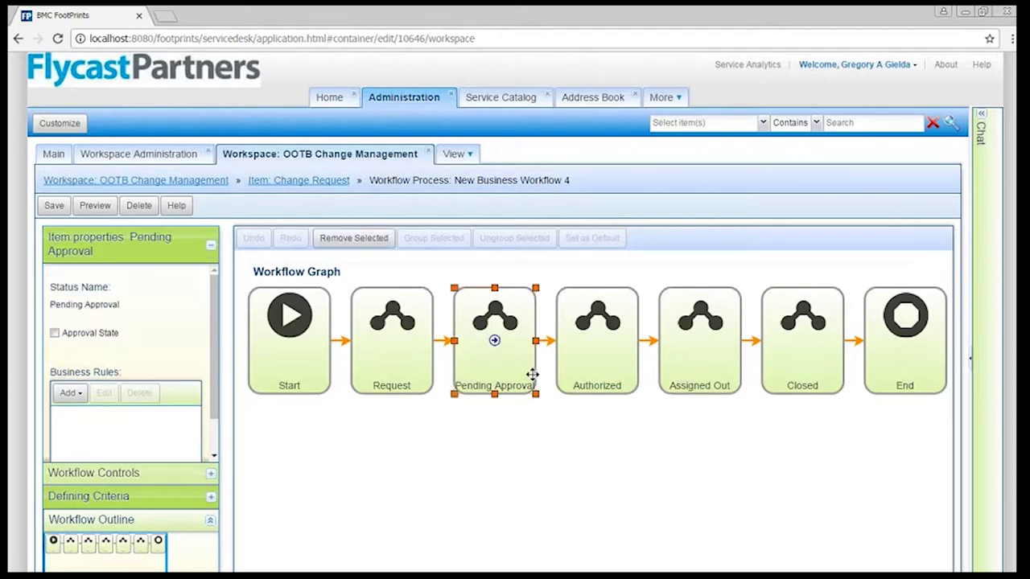
pyautogui.click(581, 382)
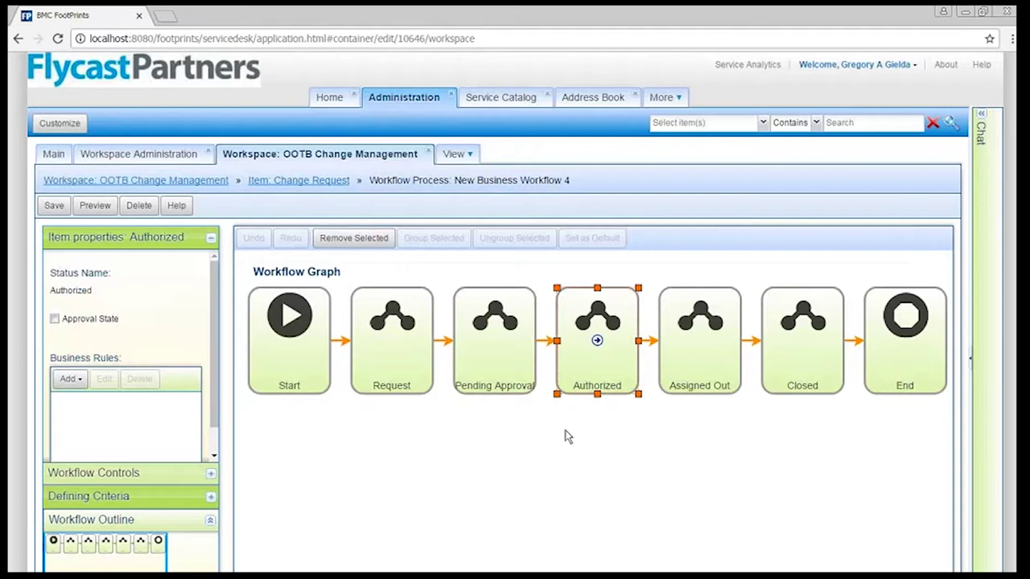
pyautogui.click(552, 365)
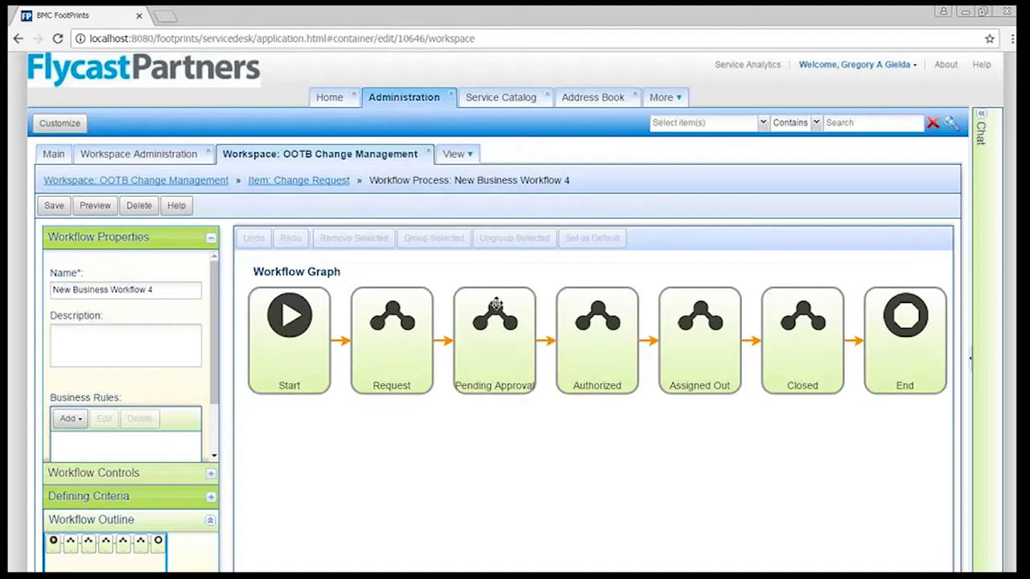
pyautogui.click(545, 340)
pyautogui.click(370, 237)
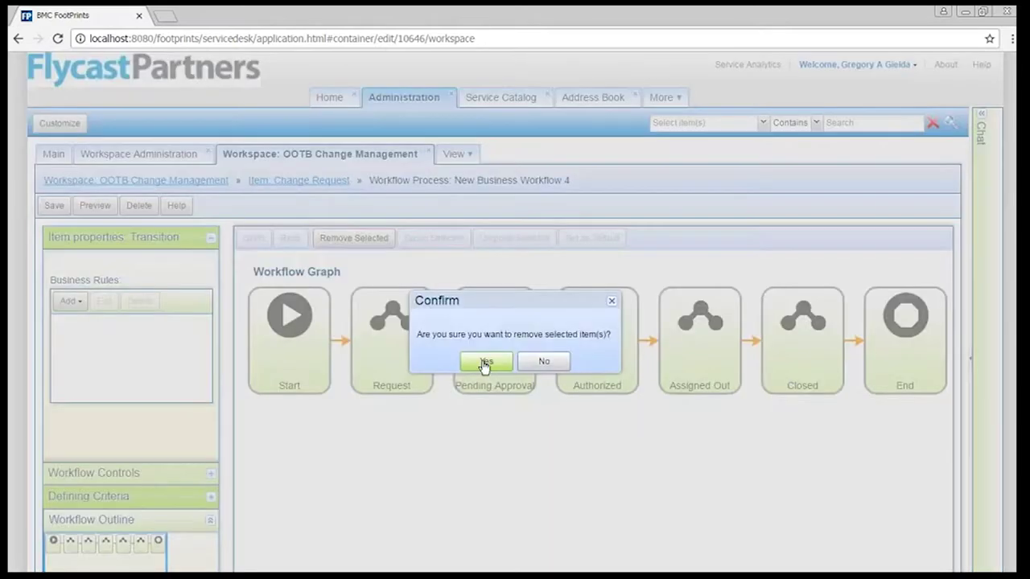
pyautogui.click(485, 363)
# Step: Make Pending Approval an approval state with new Approved and Rejected states, and connect Approved to Authorized from below it
pyautogui.click(501, 360)
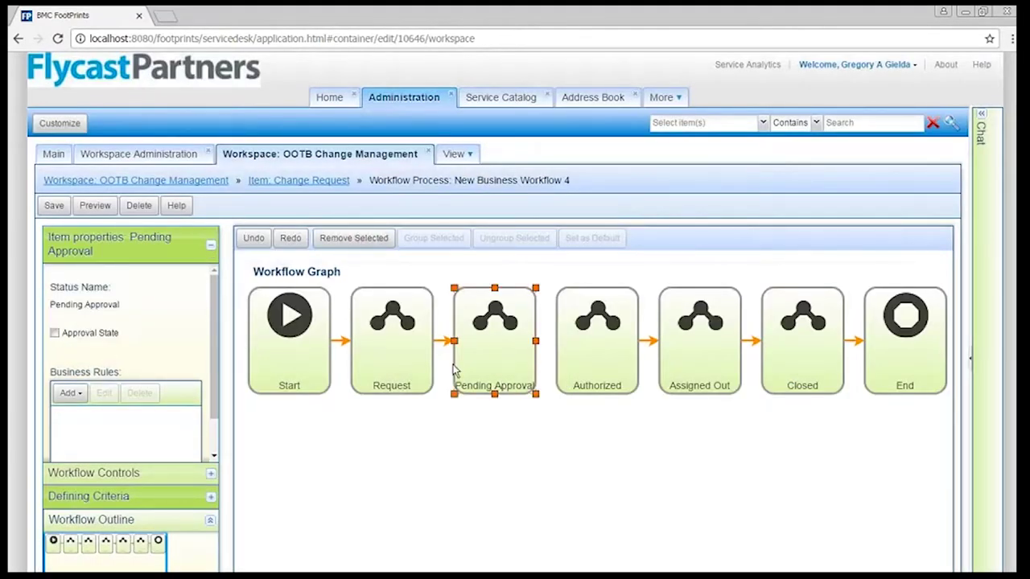
pyautogui.click(55, 333)
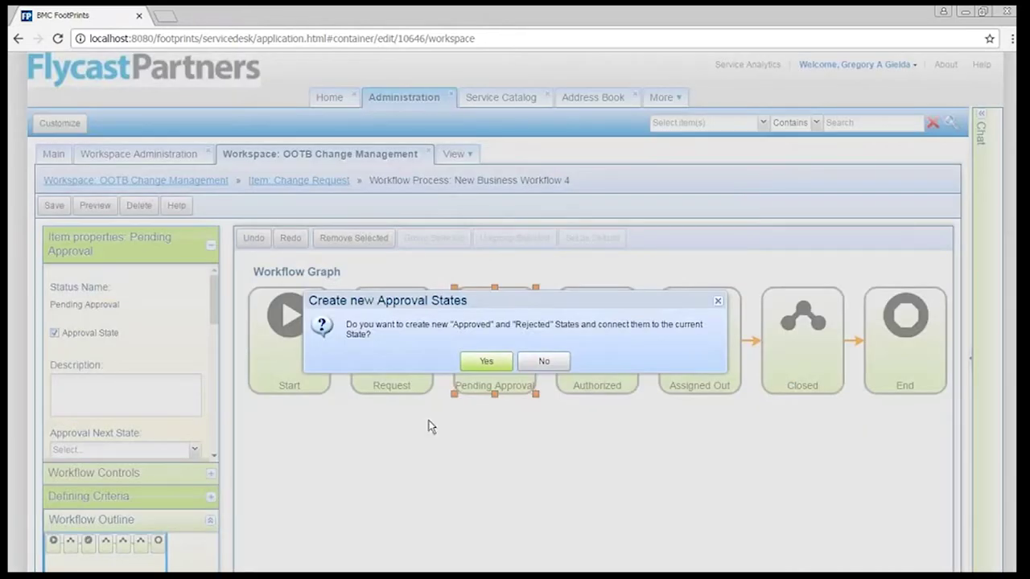
pyautogui.click(490, 362)
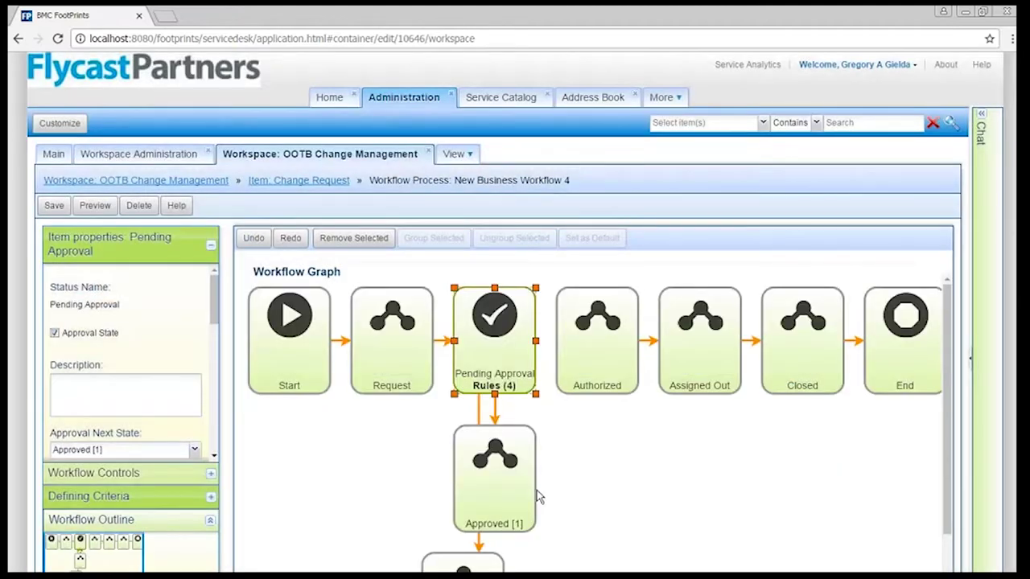
pyautogui.moveTo(516, 478); pyautogui.dragTo(595, 358)
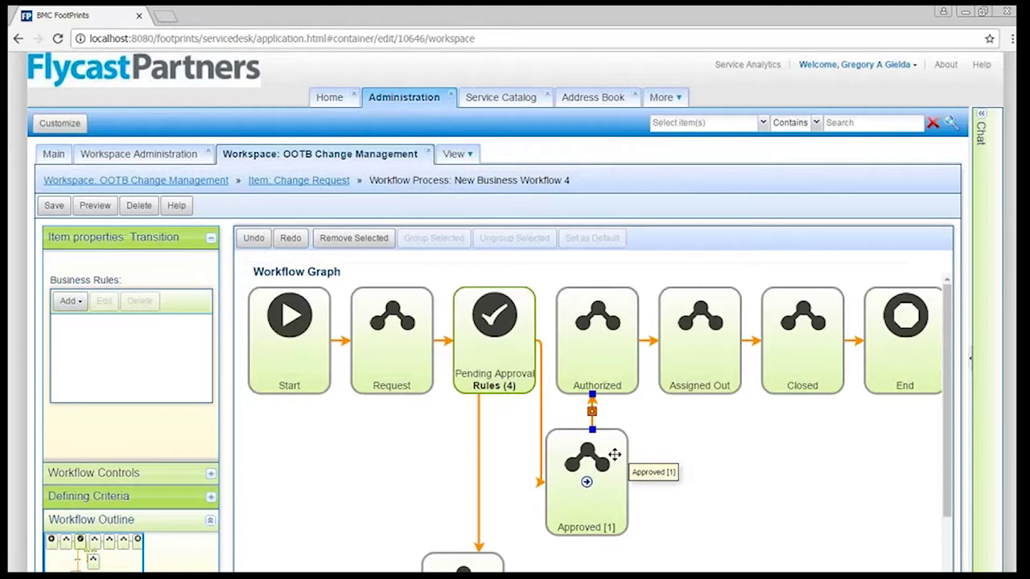
pyautogui.moveTo(614, 455); pyautogui.dragTo(635, 457)
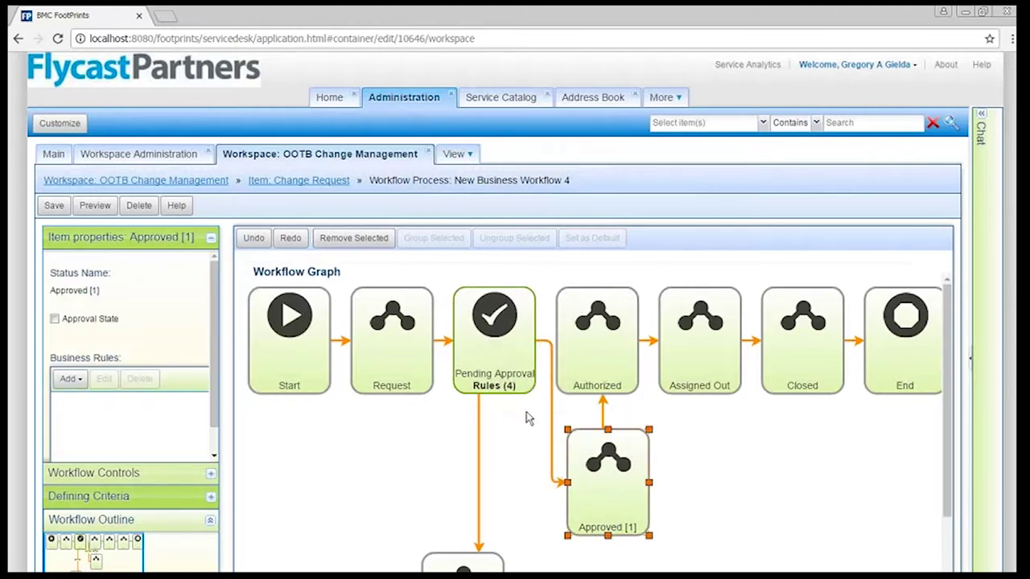
# Step: Examine the individual, team, dynamic and fallback approver options of Pending Approval, trying the Category field, and leave without assigning approvers
pyautogui.click(486, 370)
pyautogui.scroll(-1, 212, 336)
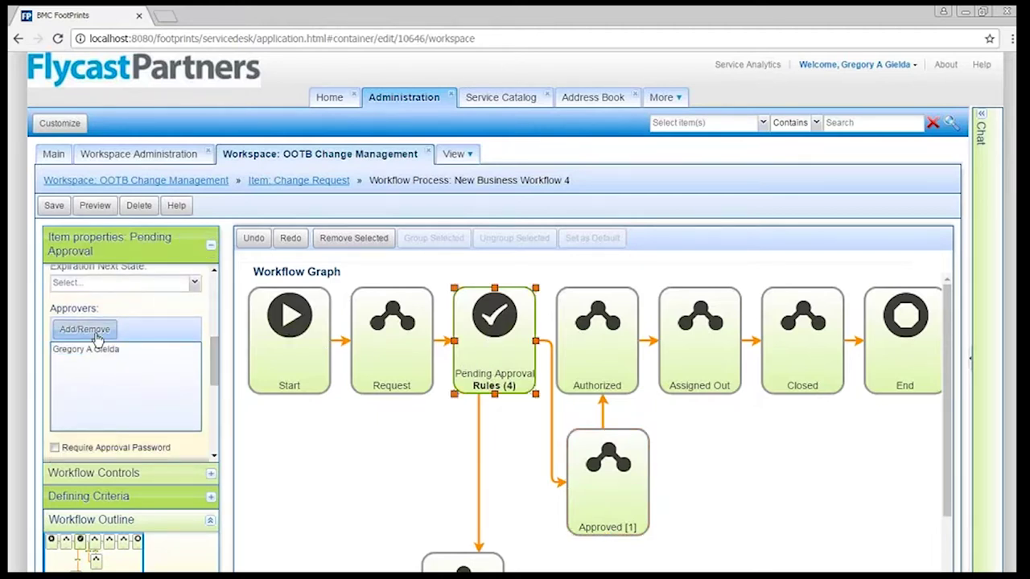
pyautogui.click(85, 329)
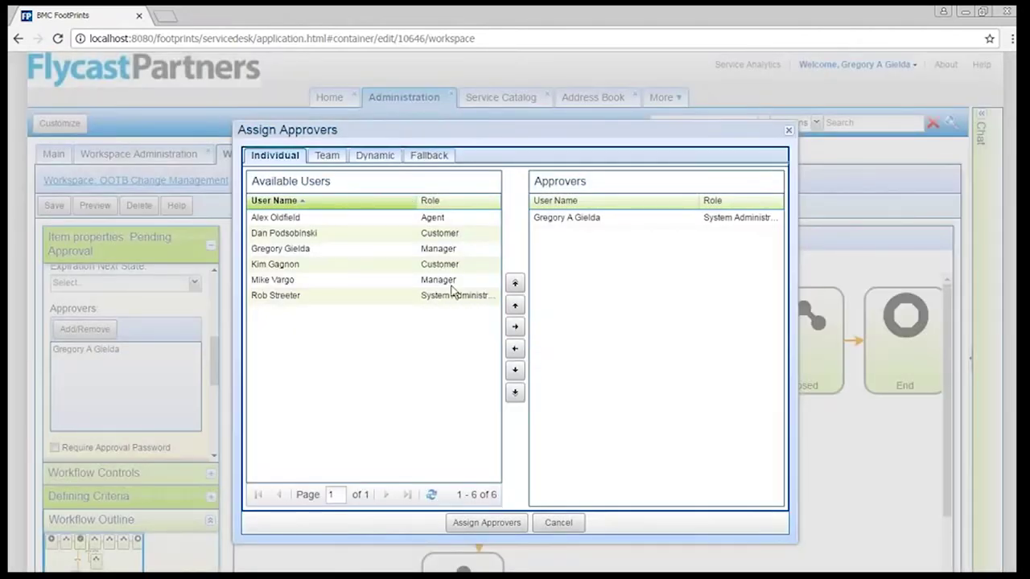
pyautogui.click(323, 161)
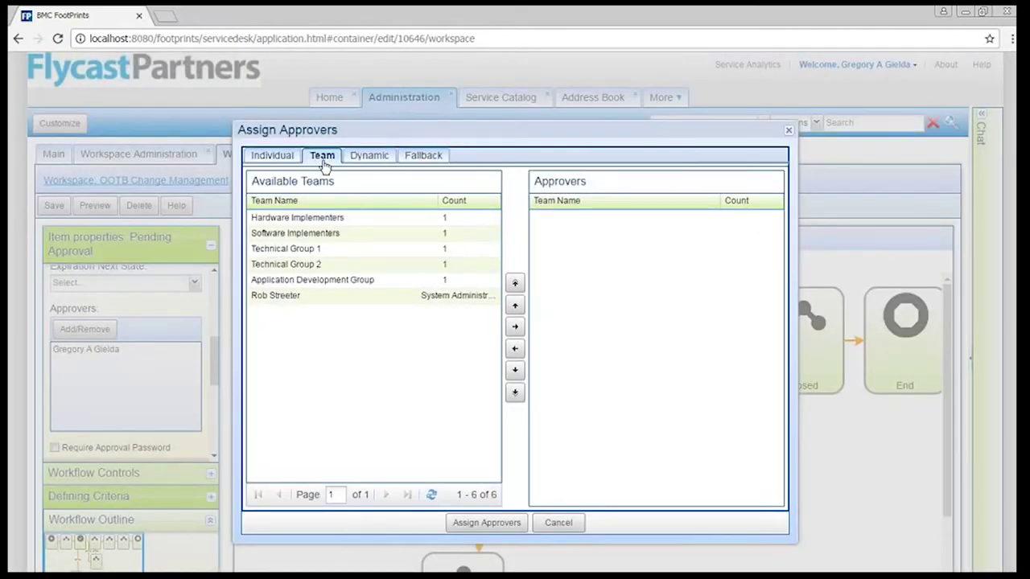
pyautogui.click(370, 156)
pyautogui.click(596, 202)
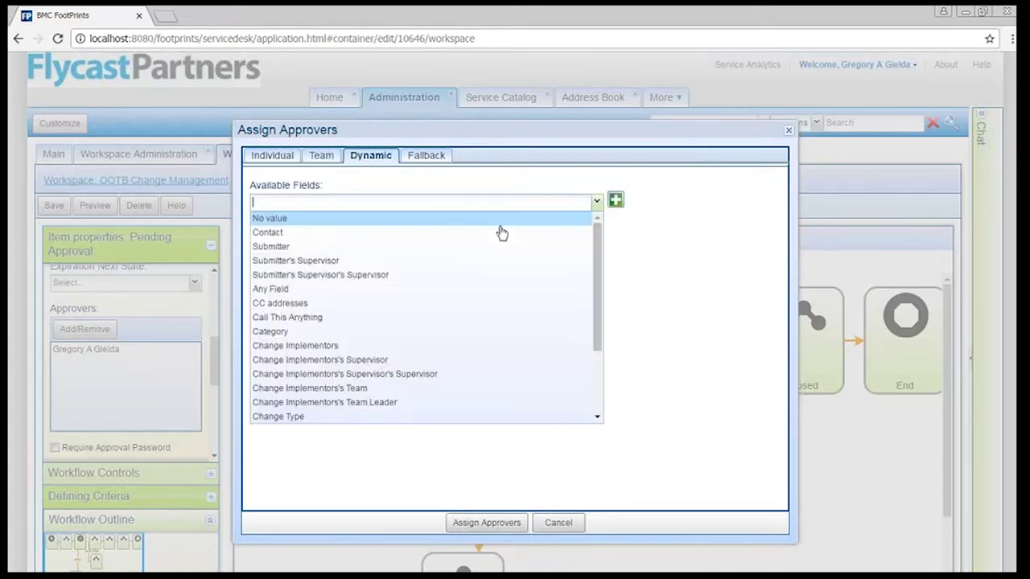
pyautogui.click(271, 331)
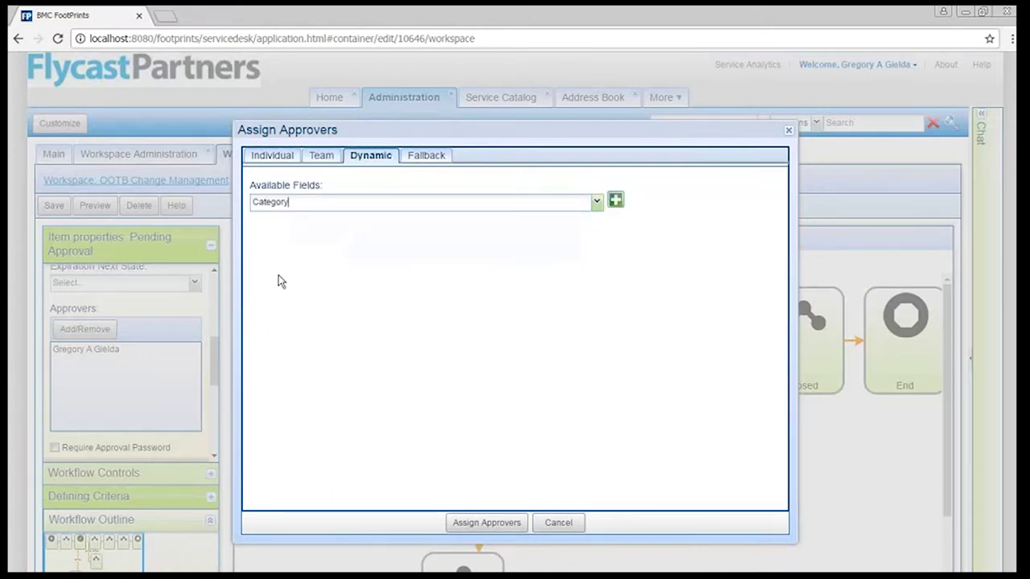
pyautogui.click(430, 165)
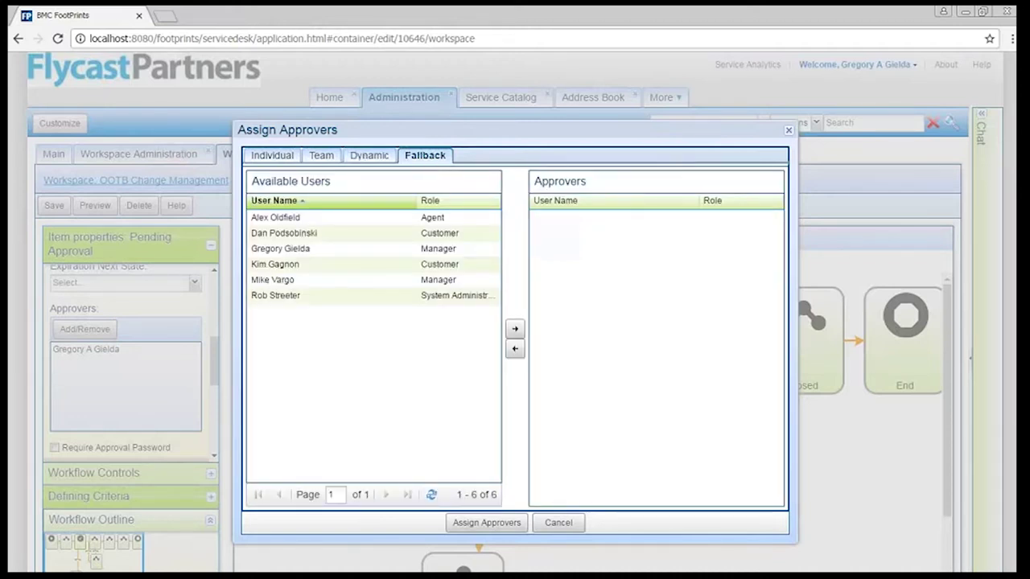
pyautogui.click(567, 527)
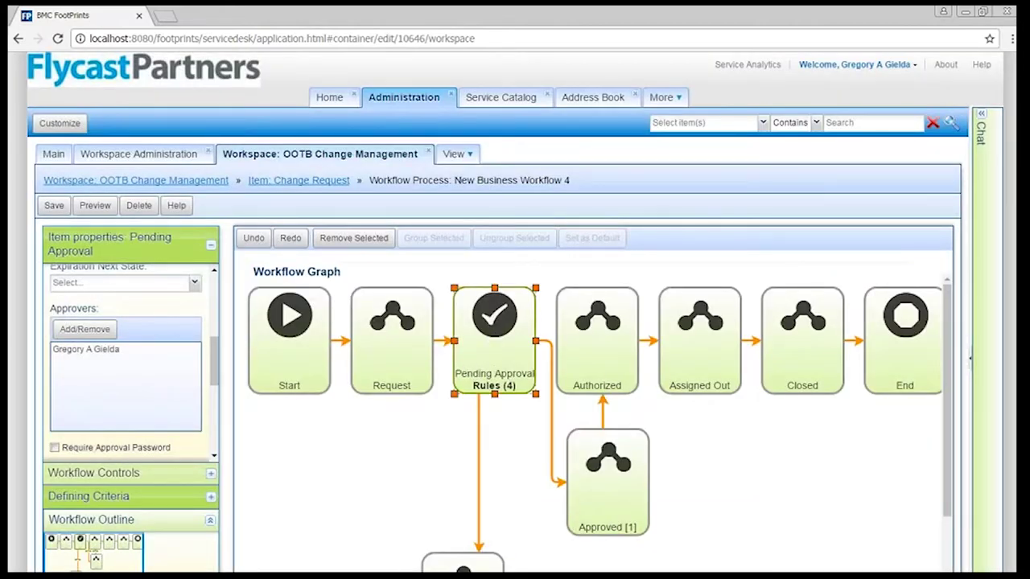
# Step: Place the Rejected state below Closed with a transition between them, and check which business rule types that transition offers
pyautogui.scroll(-2, 519, 503)
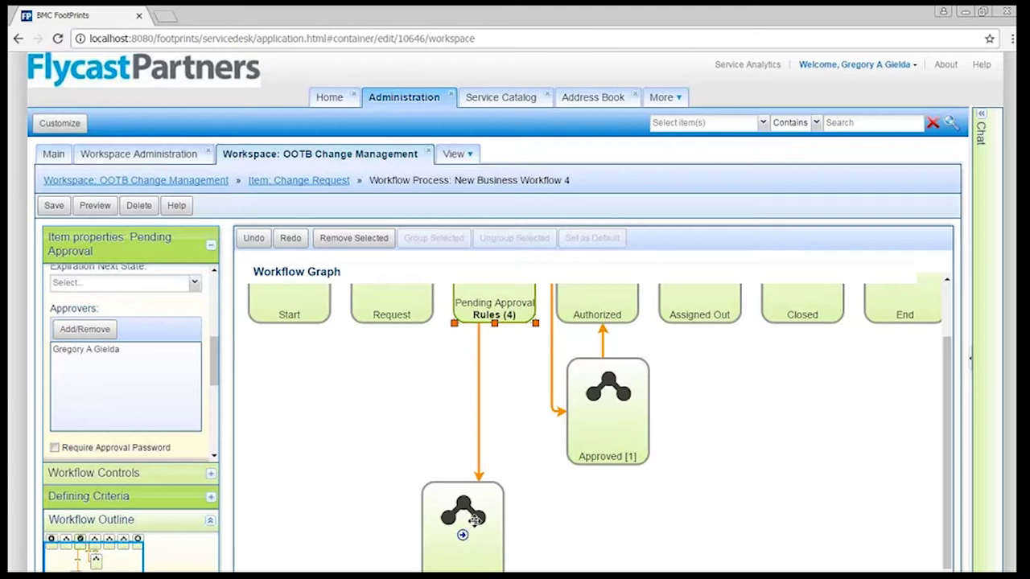
pyautogui.moveTo(473, 519)
pyautogui.mouseDown()
pyautogui.moveTo(817, 415)
pyautogui.moveTo(816, 459)
pyautogui.moveTo(802, 354)
pyautogui.mouseUp()
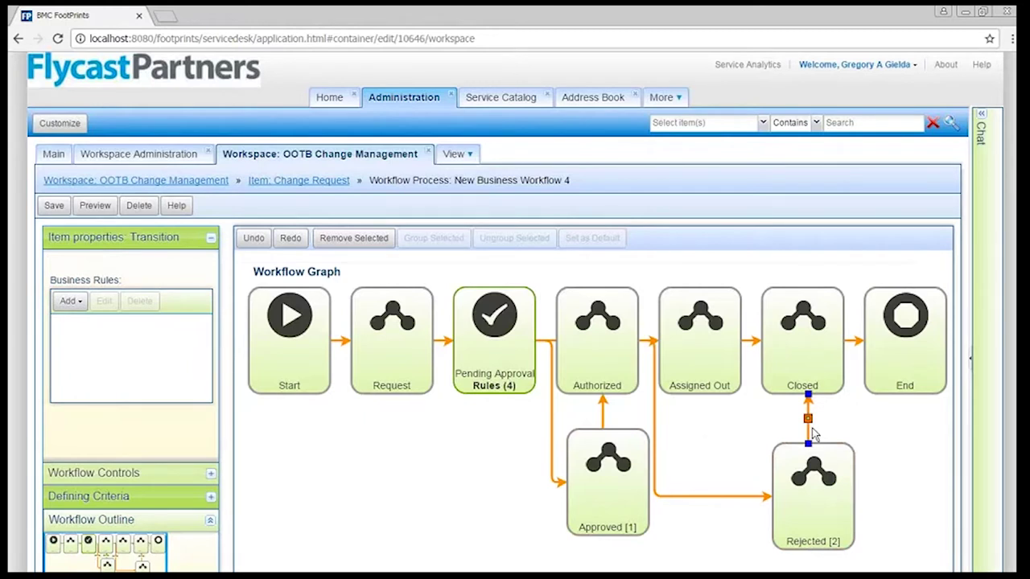
pyautogui.click(69, 301)
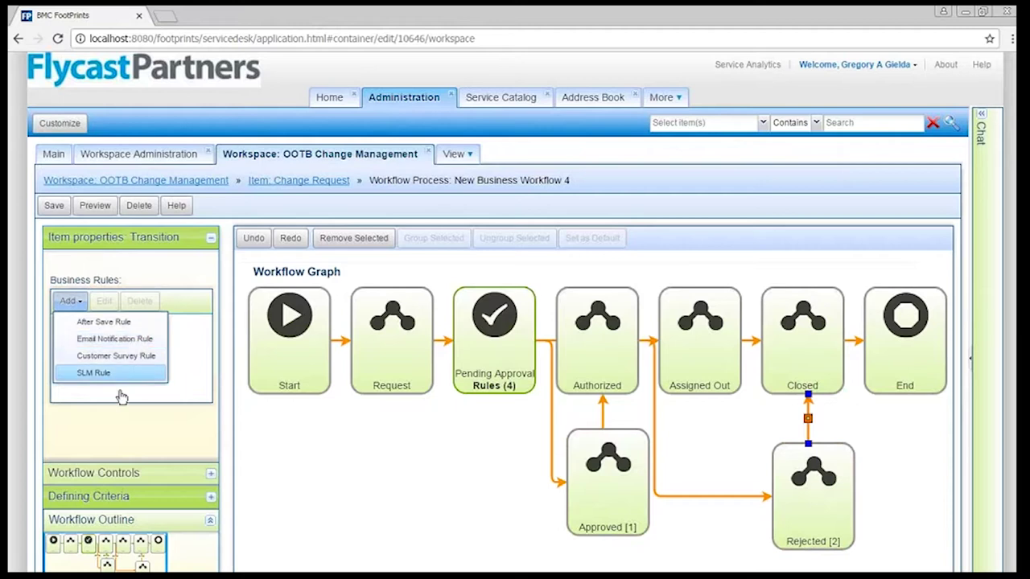
pyautogui.click(395, 506)
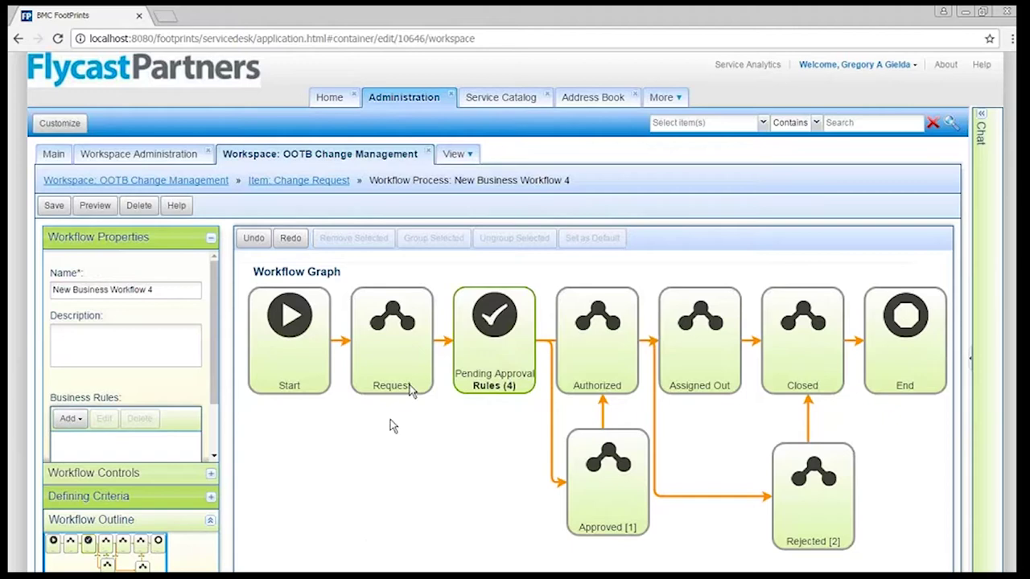
# Step: Close the OOTB Change Management workspace without saving the new workflow, and return to the main administration page
pyautogui.click(429, 153)
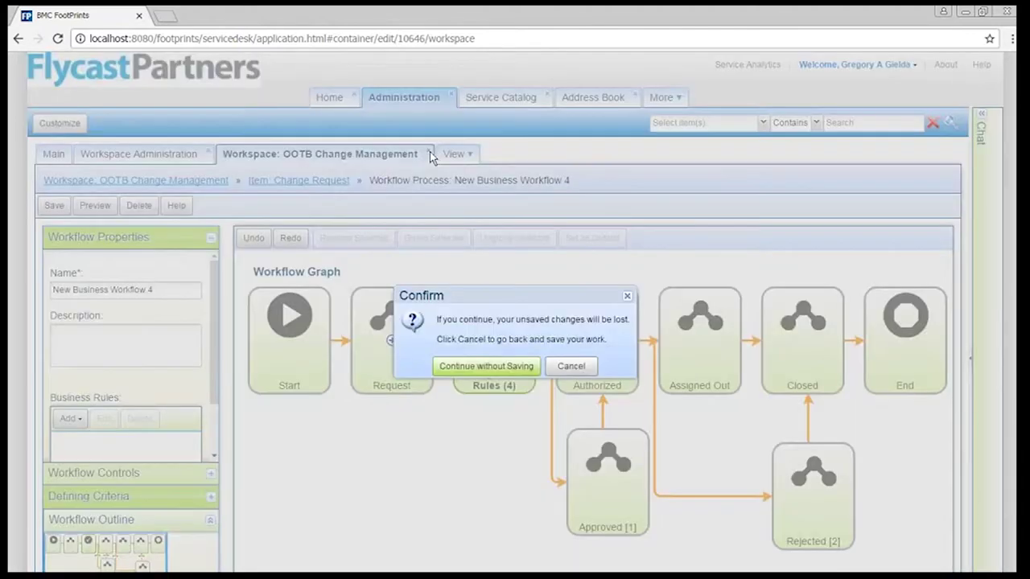
pyautogui.click(458, 371)
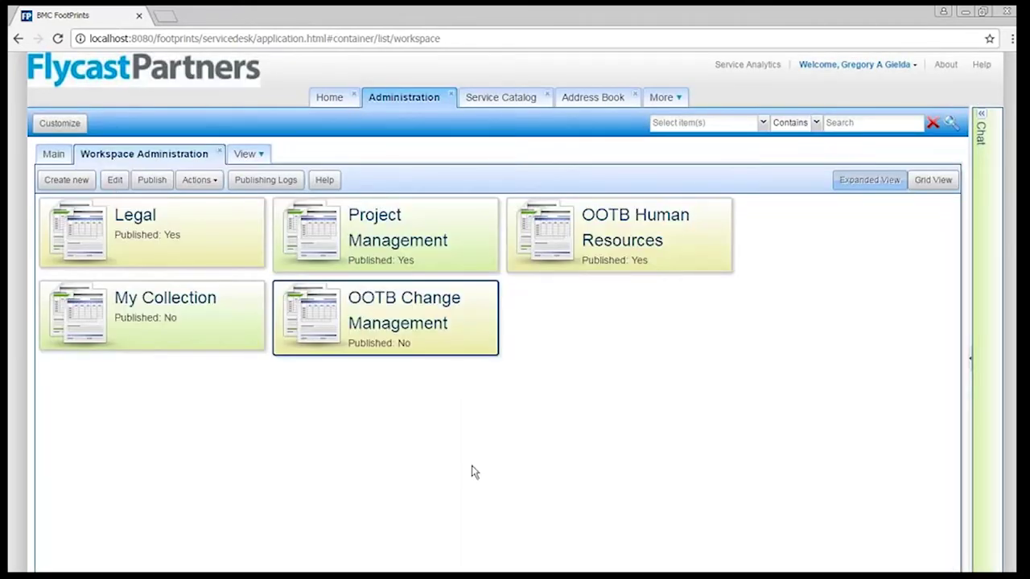
pyautogui.click(218, 152)
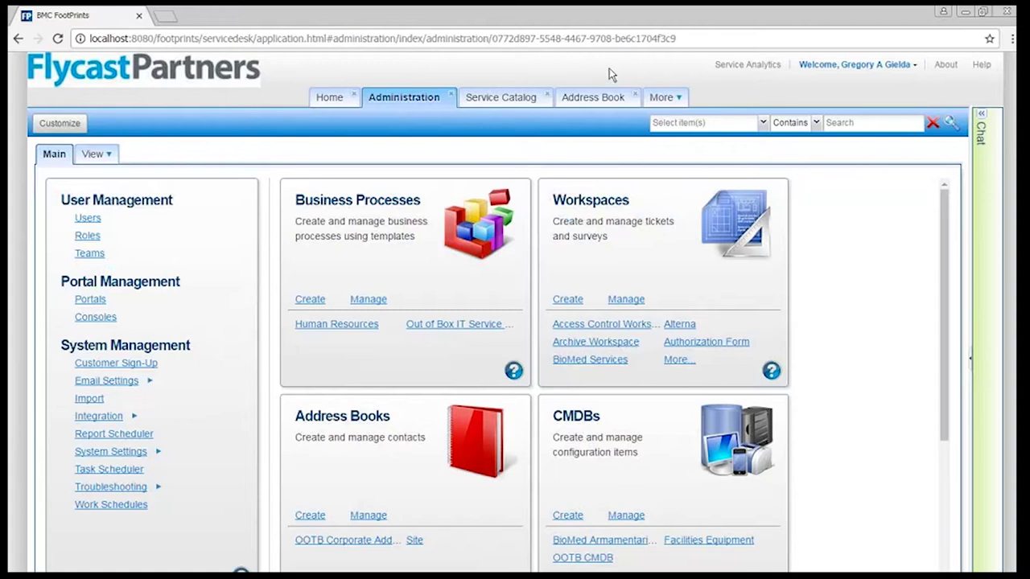
# Step: Search the Bunch of Stuff / Incident items for records containing "email"
pyautogui.click(841, 121)
pyautogui.write('email')
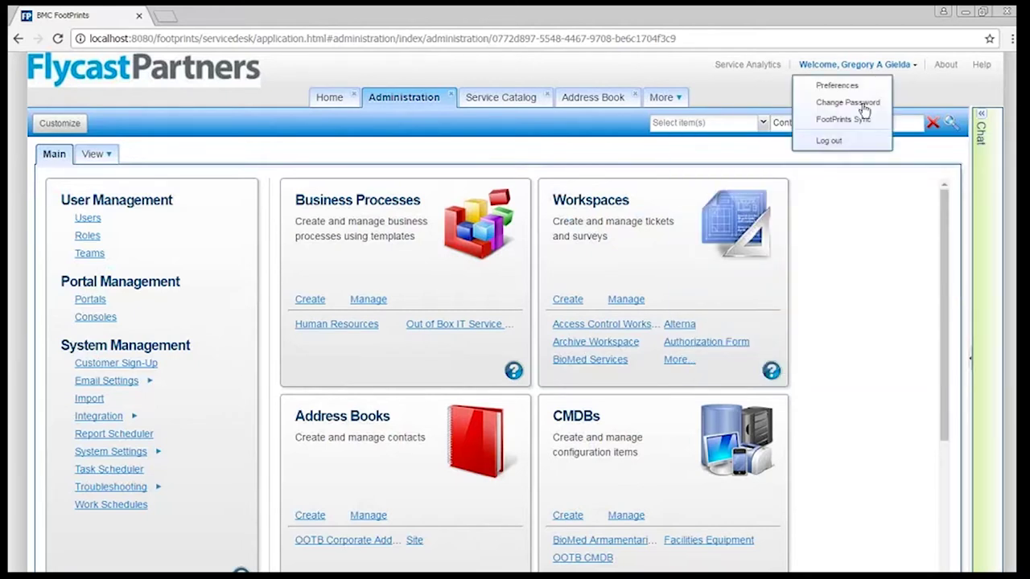
pyautogui.click(763, 123)
pyautogui.moveTo(764, 159)
pyautogui.mouseDown()
pyautogui.moveTo(765, 180)
pyautogui.moveTo(770, 173)
pyautogui.mouseUp()
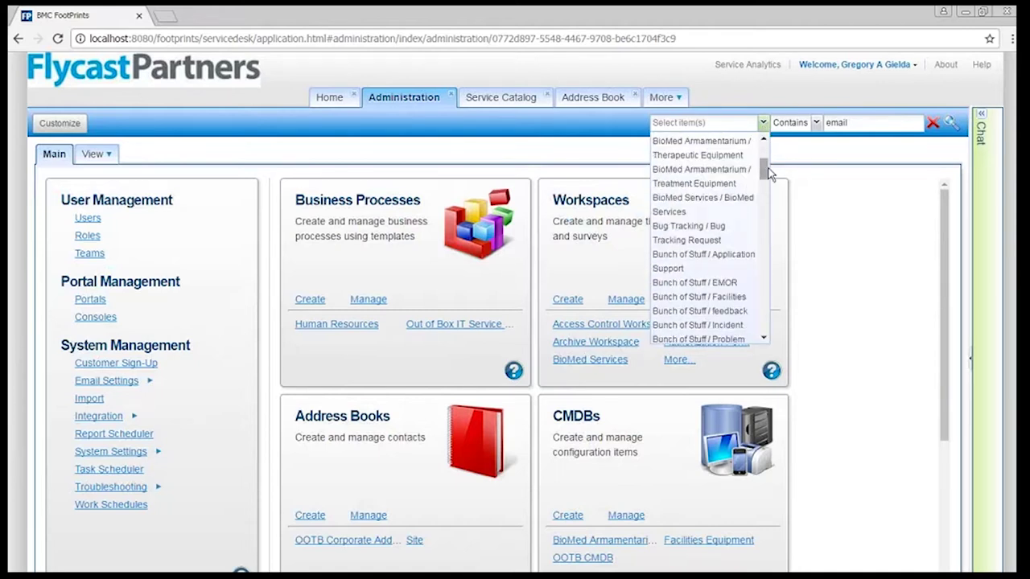
pyautogui.click(722, 325)
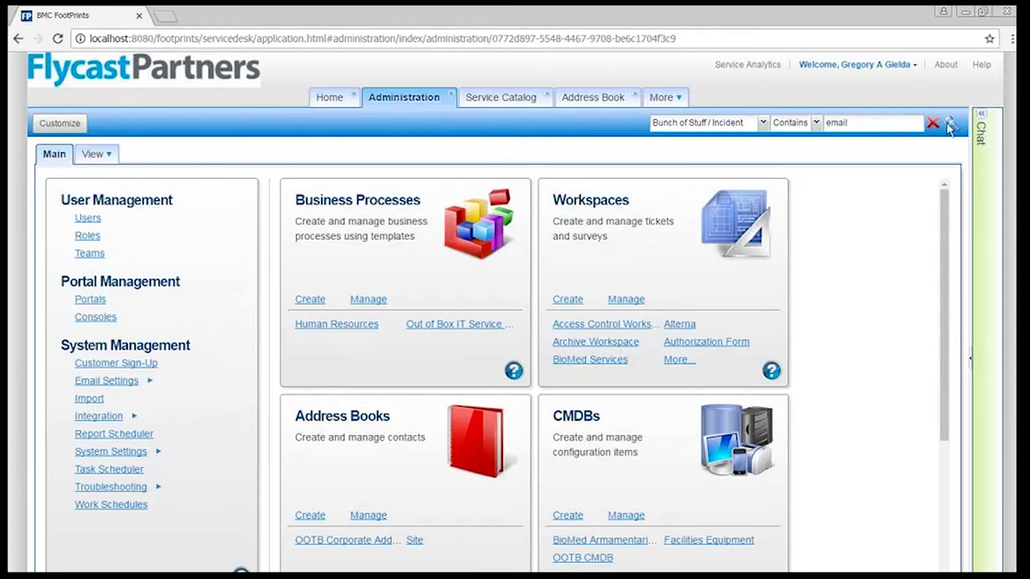
pyautogui.click(949, 126)
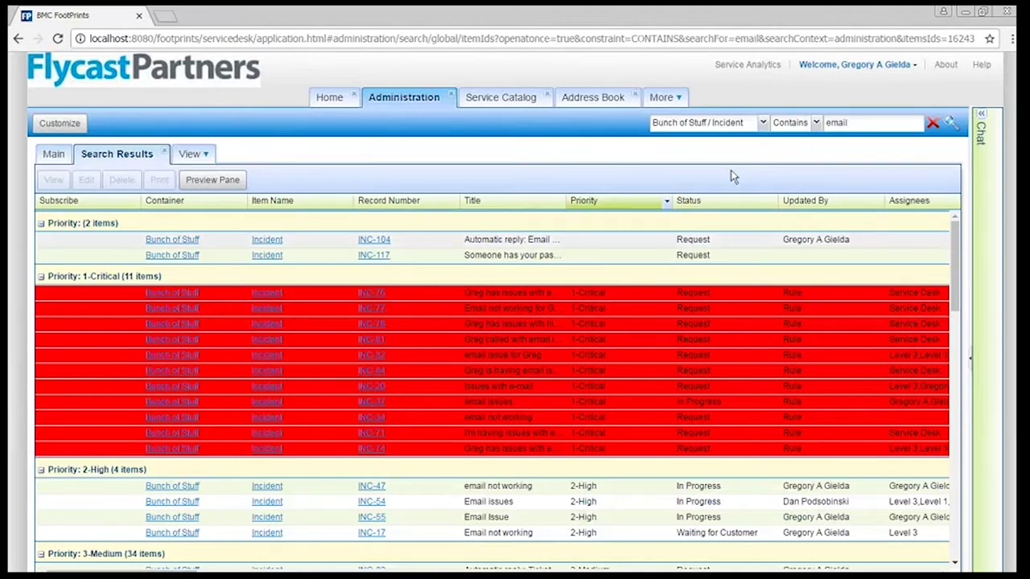
# Step: Start a new advanced search from the search item choices and review its name, type and notes properties
pyautogui.click(762, 129)
pyautogui.scroll(-5, 776, 348)
pyautogui.scroll(5, 776, 350)
pyautogui.scroll(-5, 775, 350)
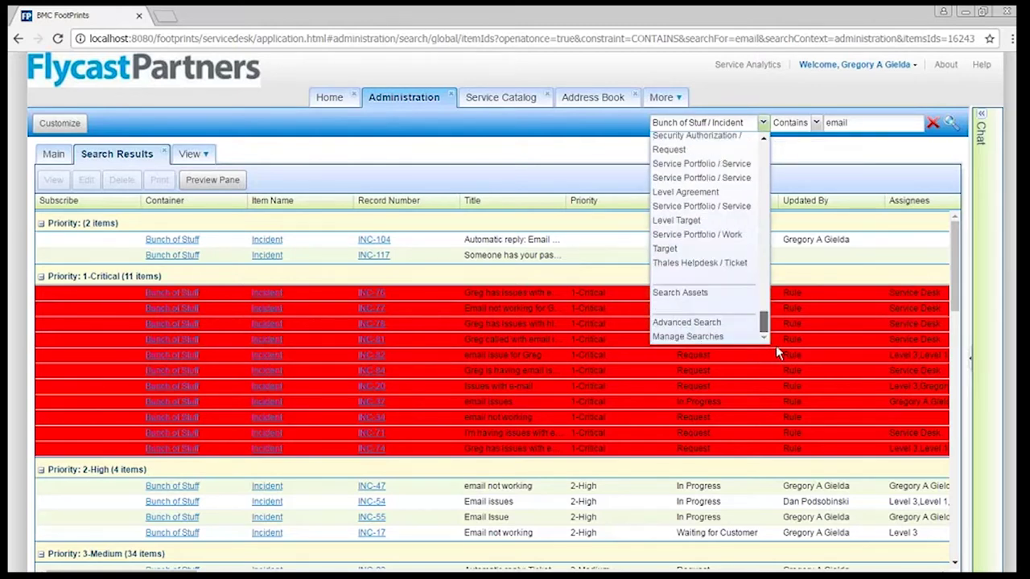
pyautogui.click(711, 323)
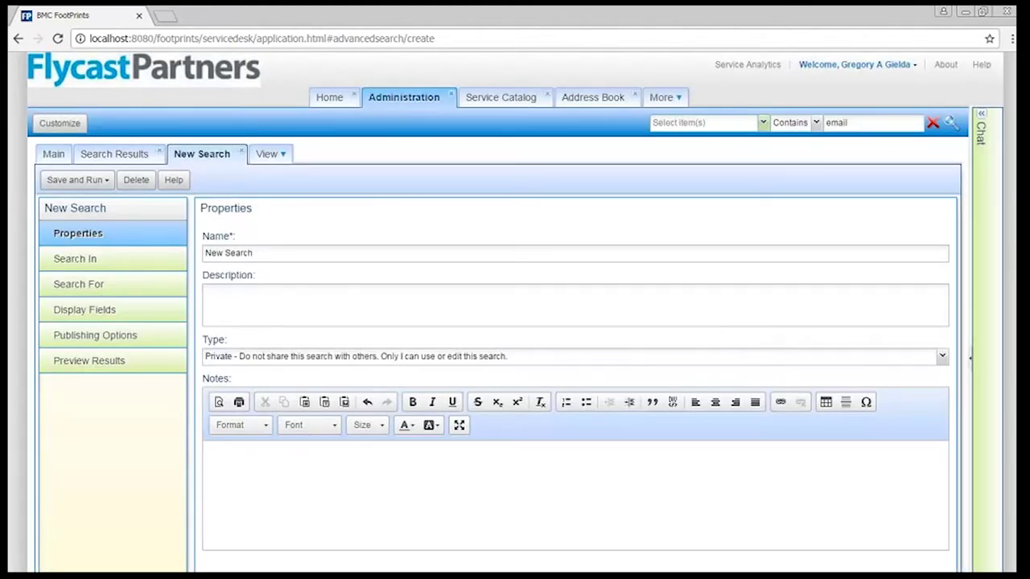
pyautogui.click(253, 251)
pyautogui.hotkey('shift', 'Tab')
pyautogui.click(301, 516)
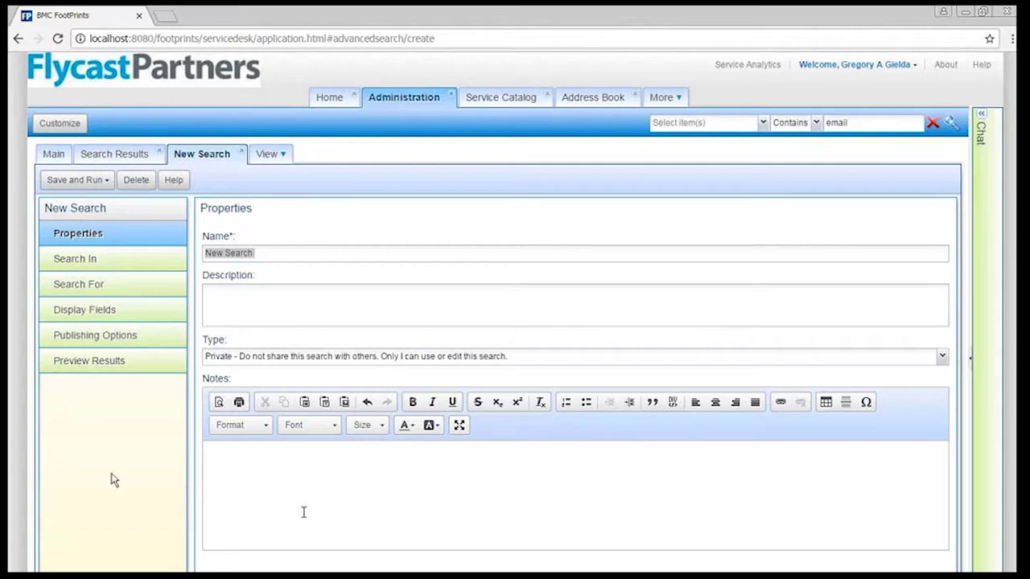
# Step: Include Bunch of Stuff.Incident as the item the new search looks in
pyautogui.click(95, 260)
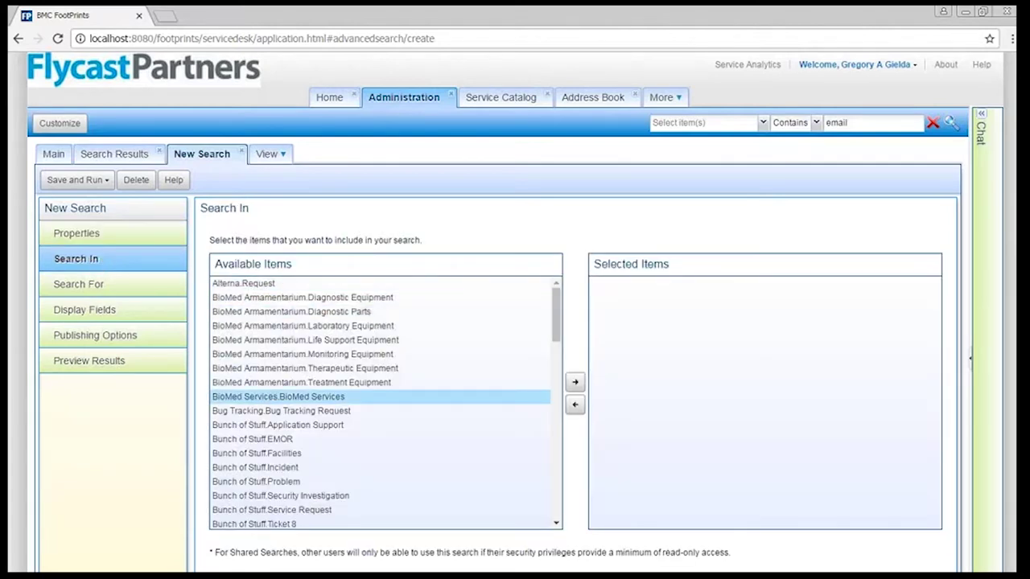
pyautogui.scroll(-5, 389, 476)
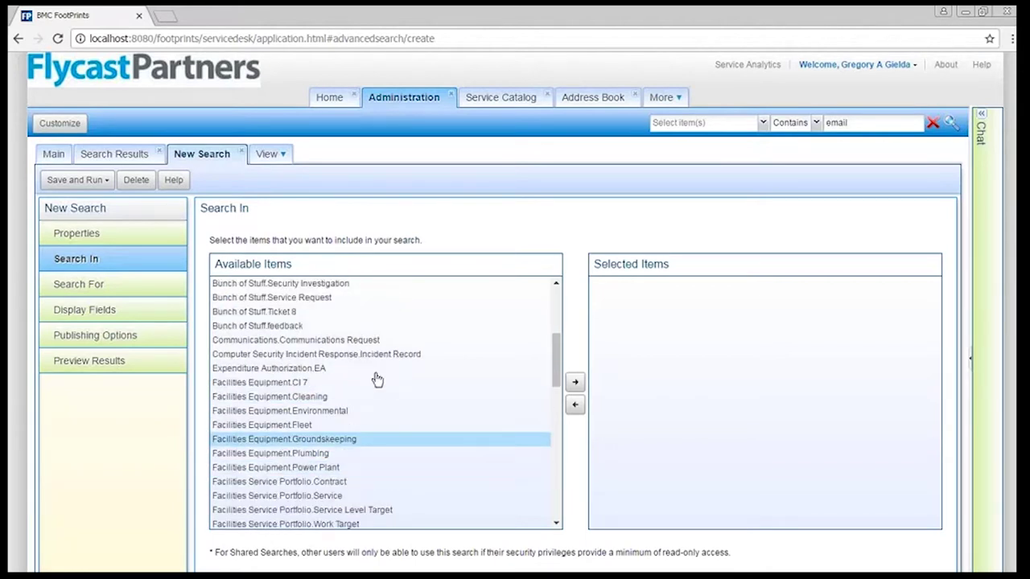
pyautogui.scroll(2, 368, 355)
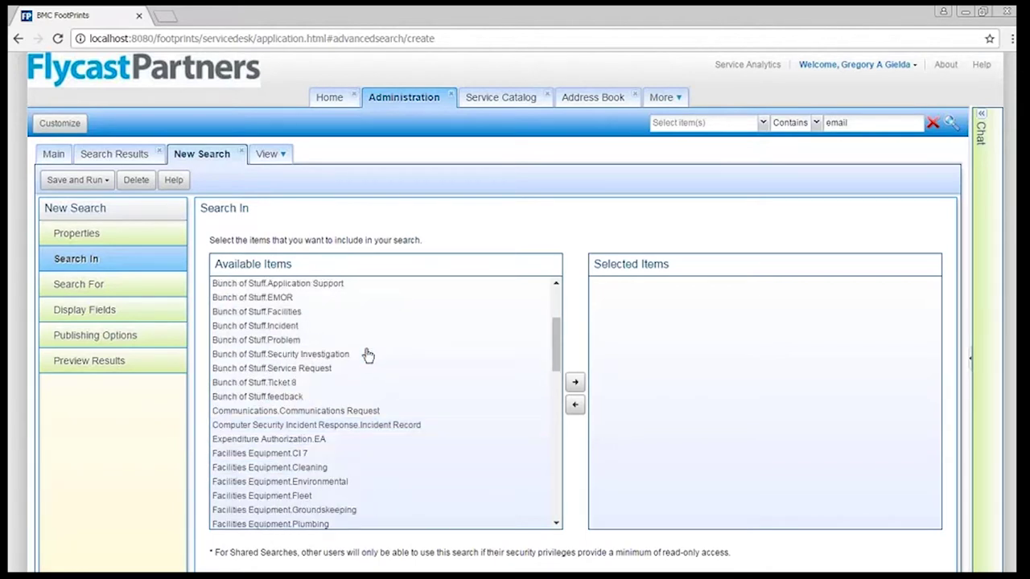
pyautogui.doubleClick(320, 332)
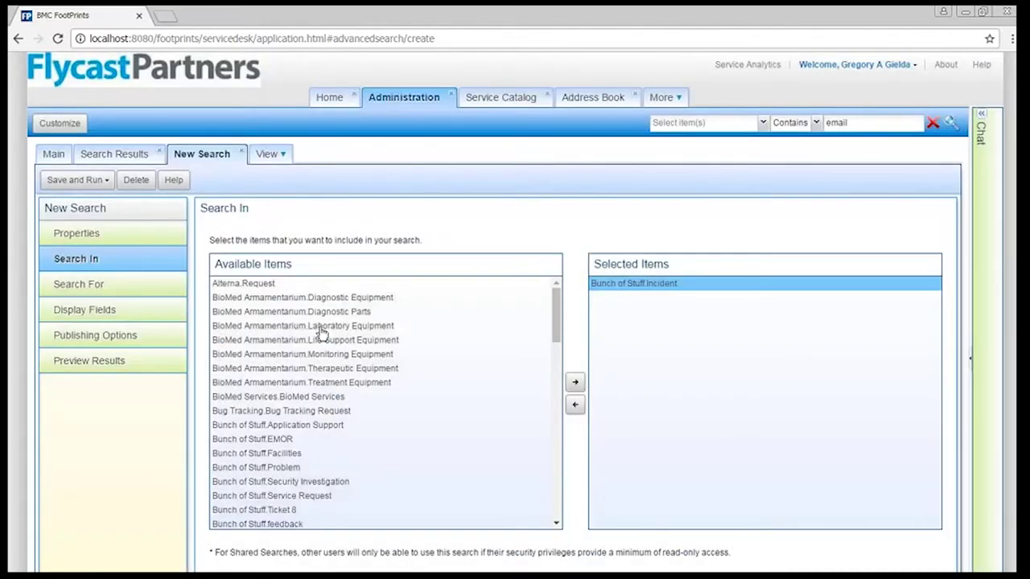
pyautogui.click(320, 326)
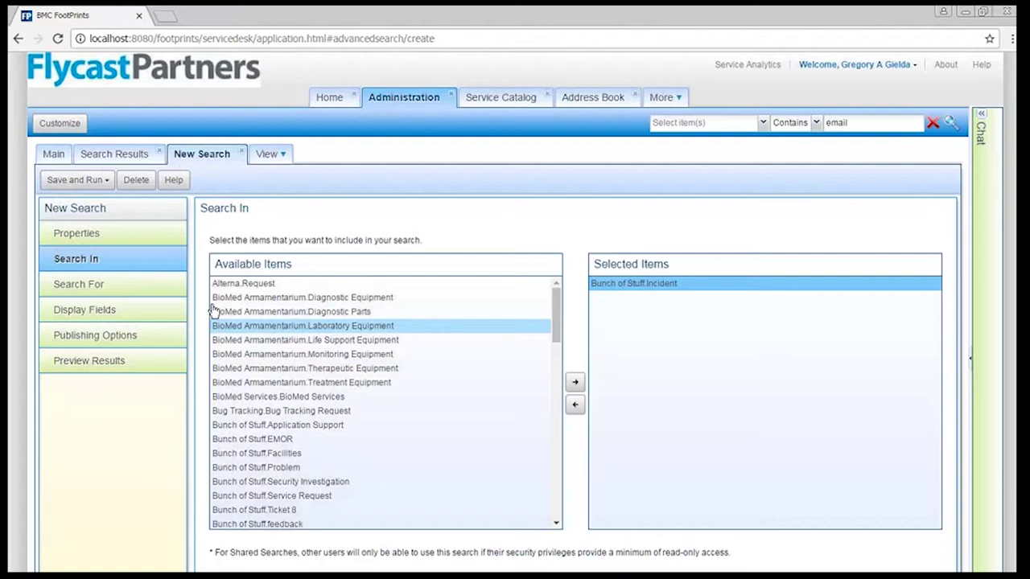
# Step: Start a search criterion and examine which Bunch of Stuff.Incident fields it can be based on
pyautogui.click(143, 285)
pyautogui.click(256, 277)
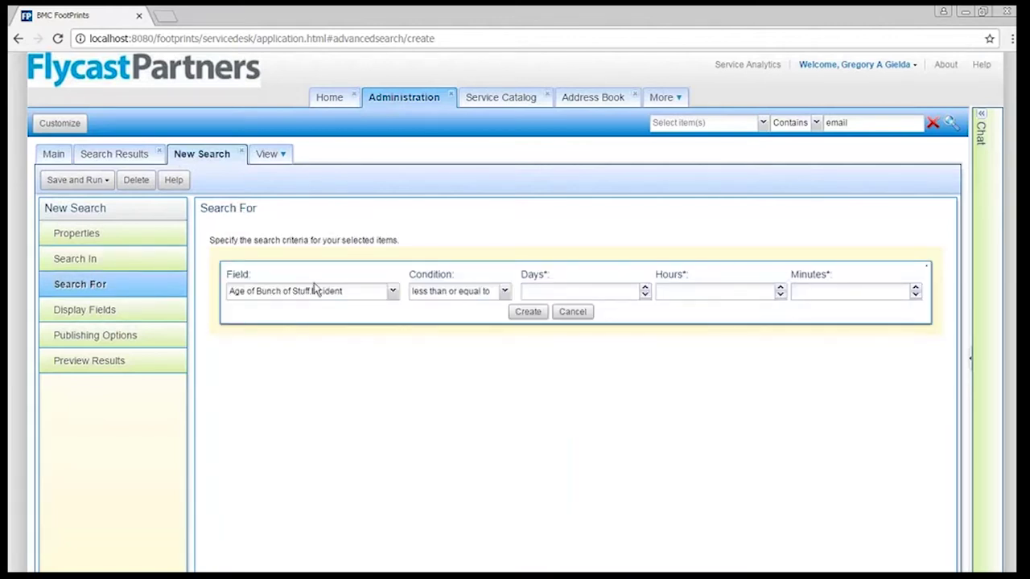
pyautogui.click(393, 292)
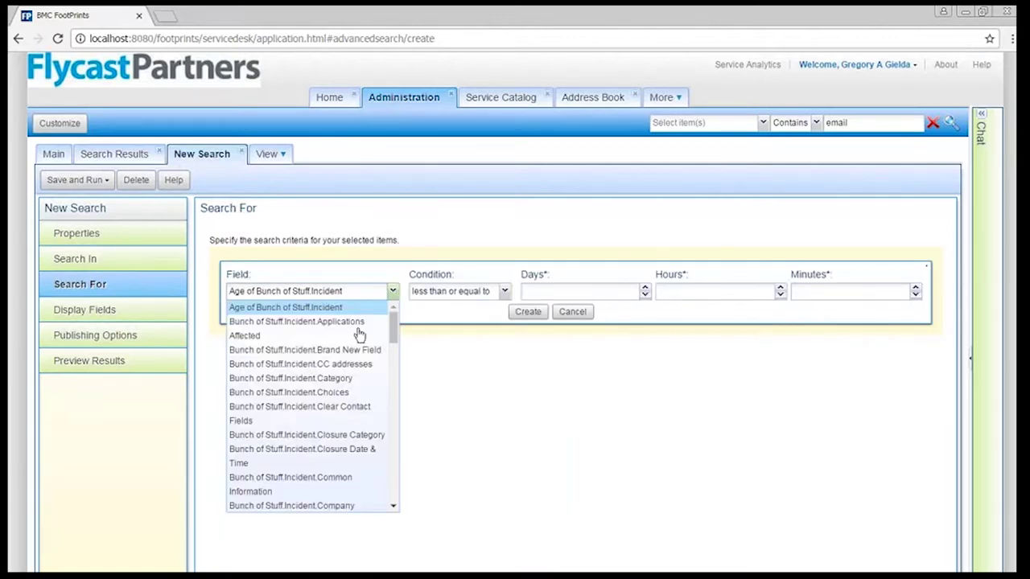
pyautogui.moveTo(394, 328); pyautogui.dragTo(394, 350)
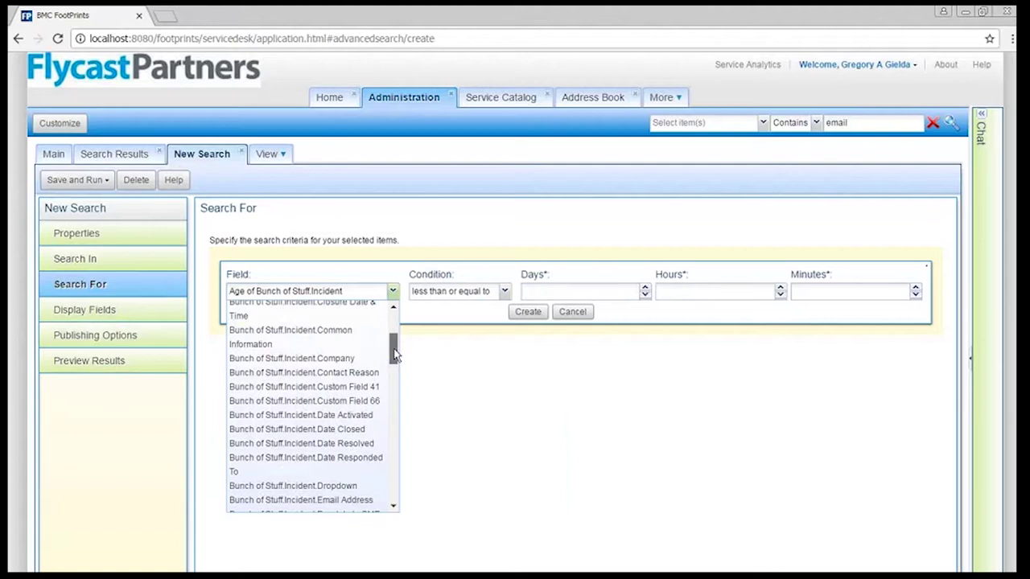
pyautogui.moveTo(394, 354)
pyautogui.mouseDown()
pyautogui.moveTo(394, 373)
pyautogui.moveTo(393, 361)
pyautogui.mouseUp()
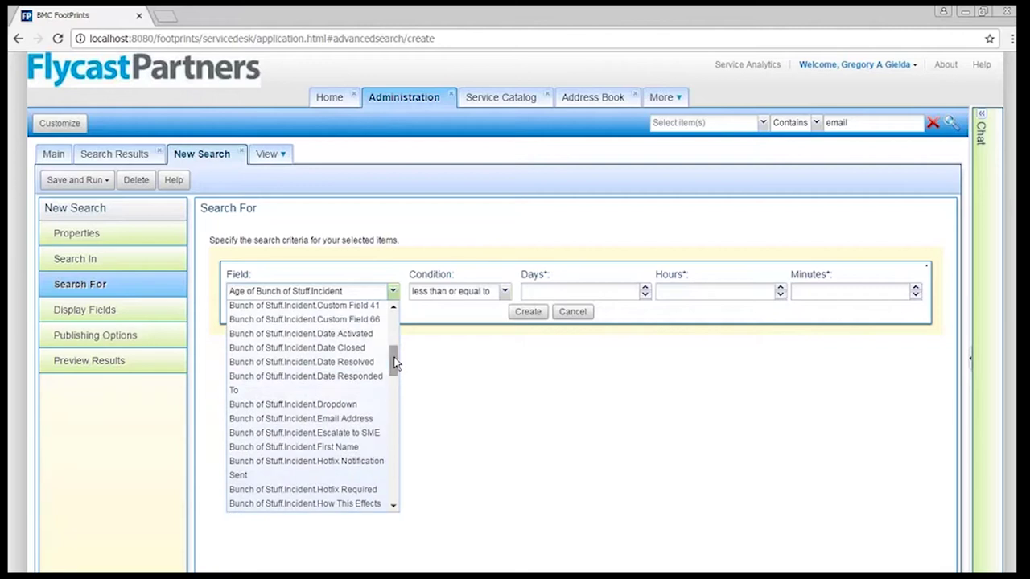
# Step: Select the Common fields Record Number, Title, Status and Priority, in that order, as the search's display fields
pyautogui.click(143, 316)
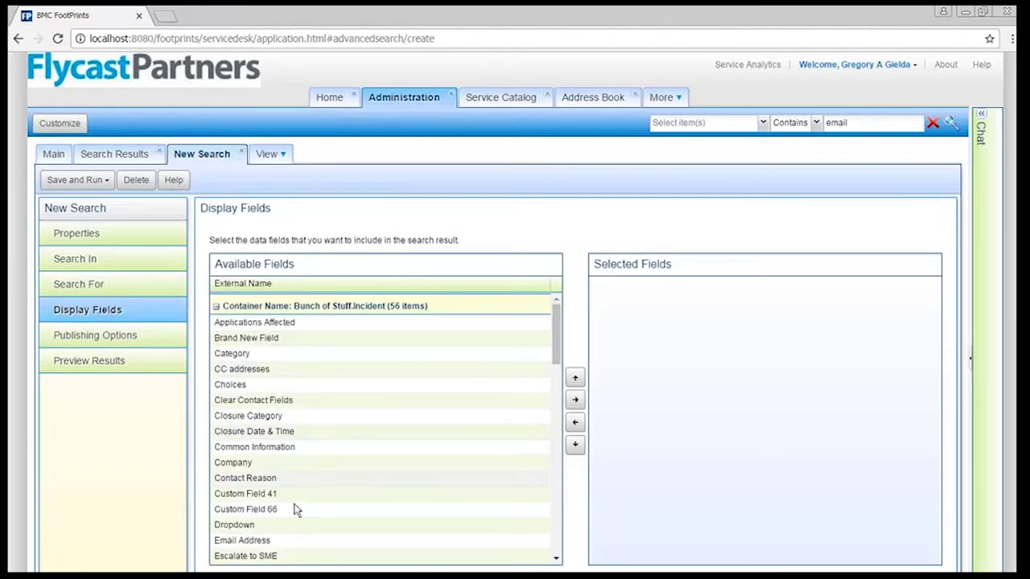
pyautogui.scroll(-8, 295, 489)
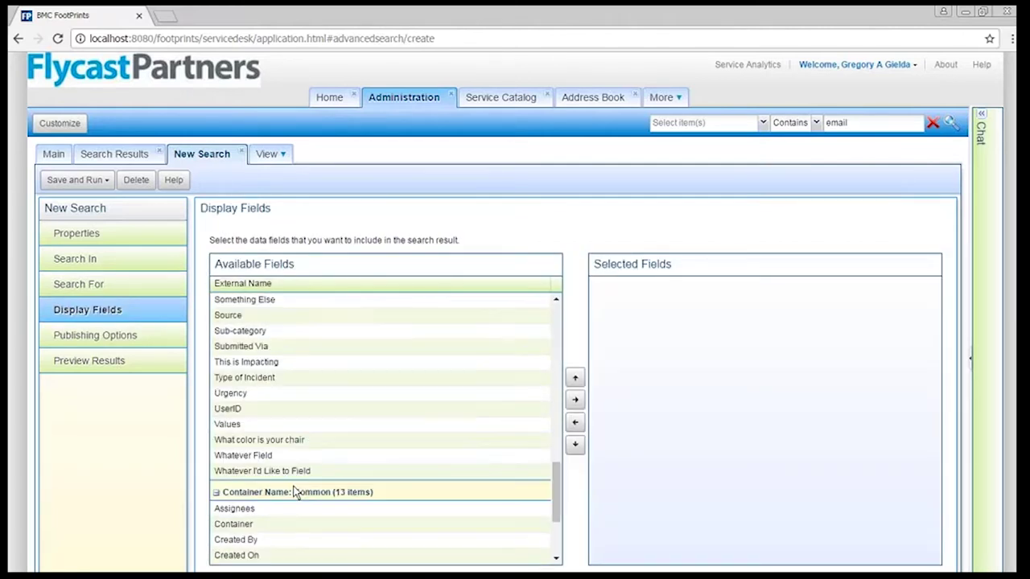
pyautogui.scroll(-3, 295, 492)
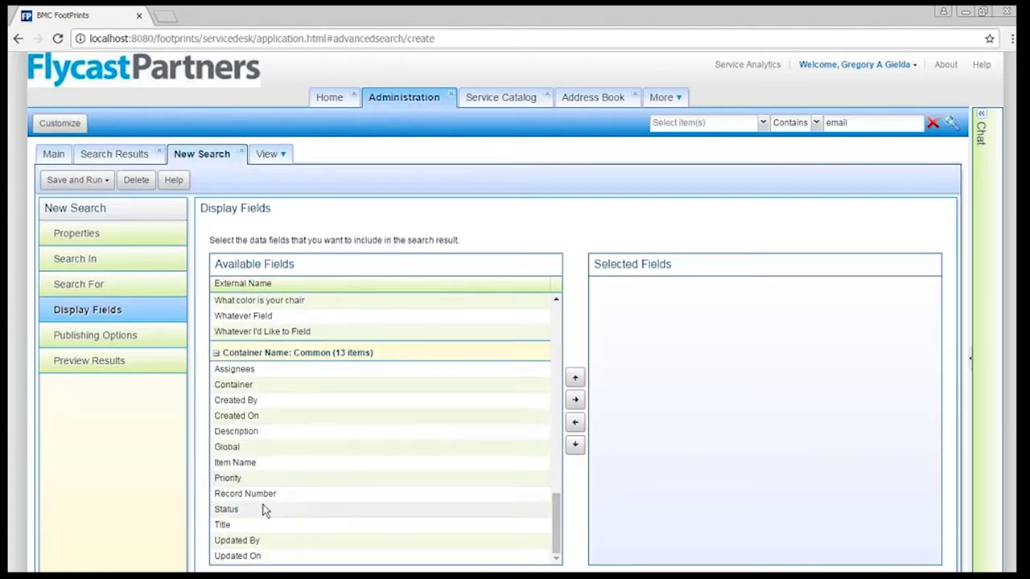
pyautogui.doubleClick(272, 493)
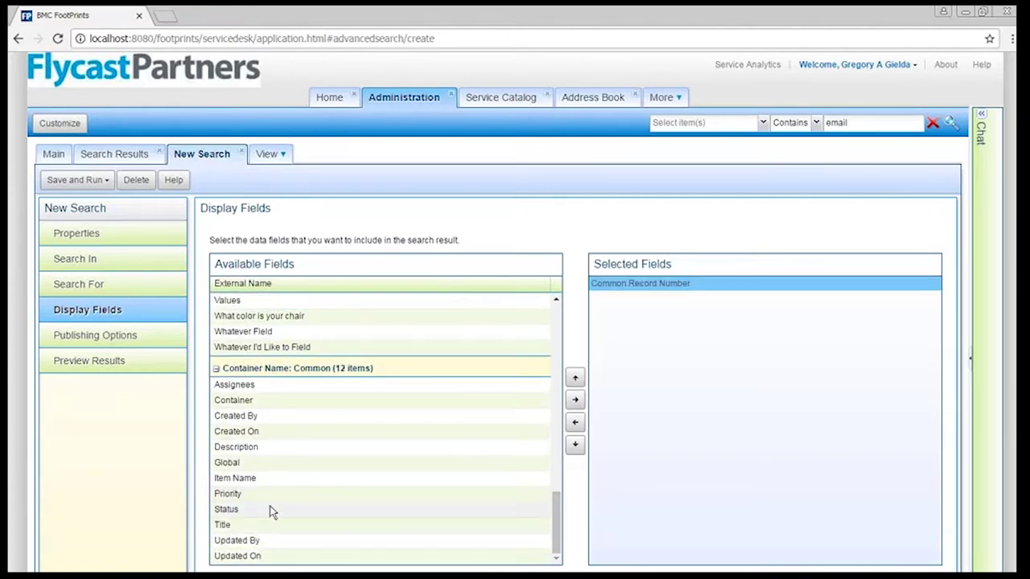
pyautogui.doubleClick(272, 512)
pyautogui.doubleClick(271, 509)
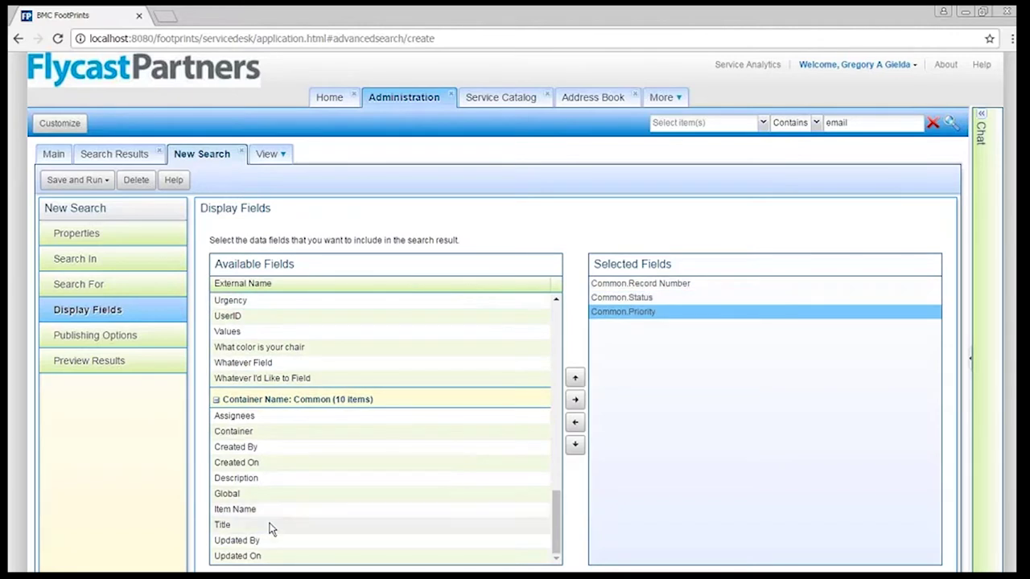
pyautogui.doubleClick(269, 525)
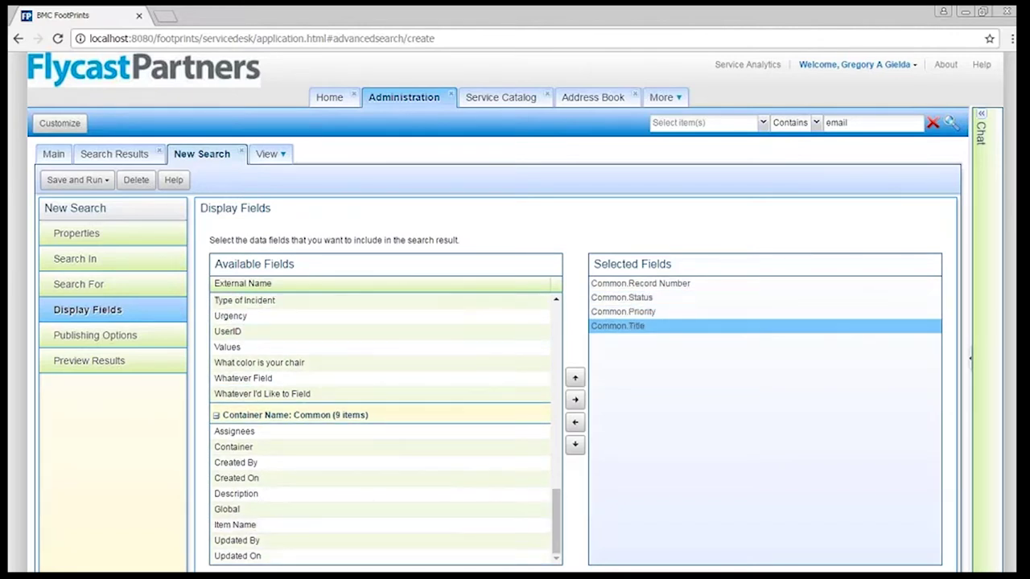
pyautogui.moveTo(649, 330); pyautogui.dragTo(650, 299)
pyautogui.click(664, 385)
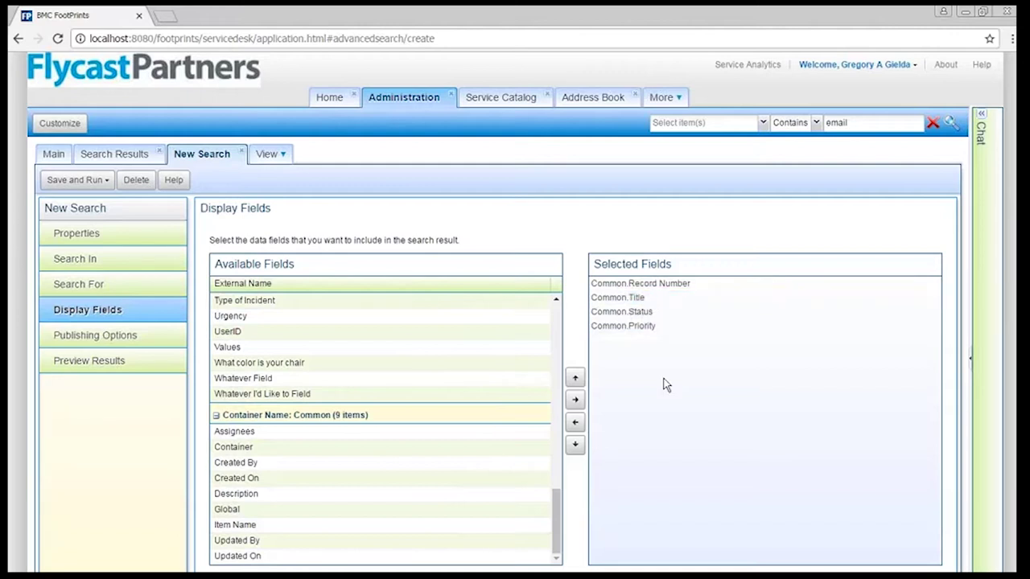
# Step: Include the advanced search in the list of data sources for Service Analytics, and check the results preview
pyautogui.click(70, 338)
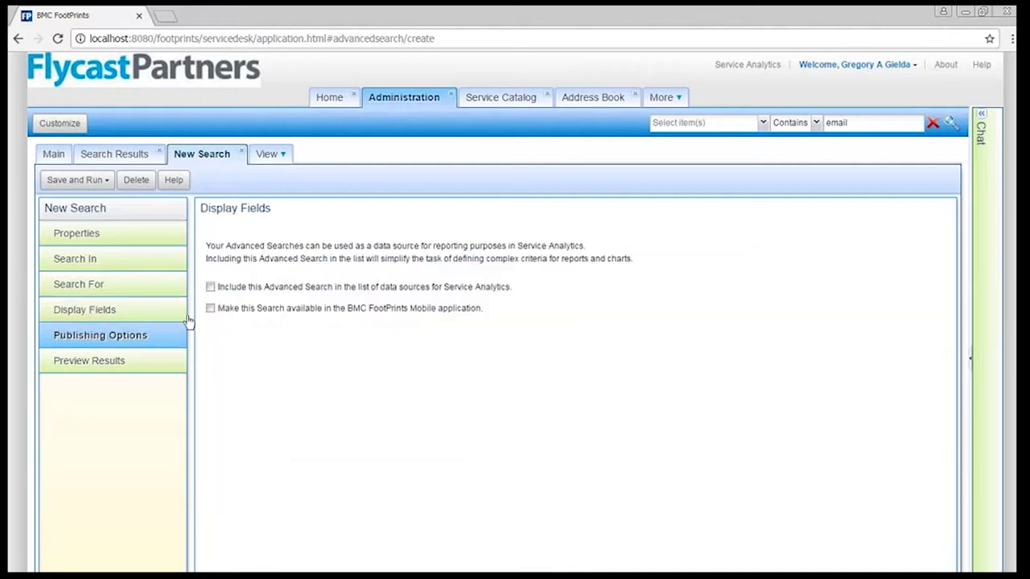
pyautogui.click(209, 287)
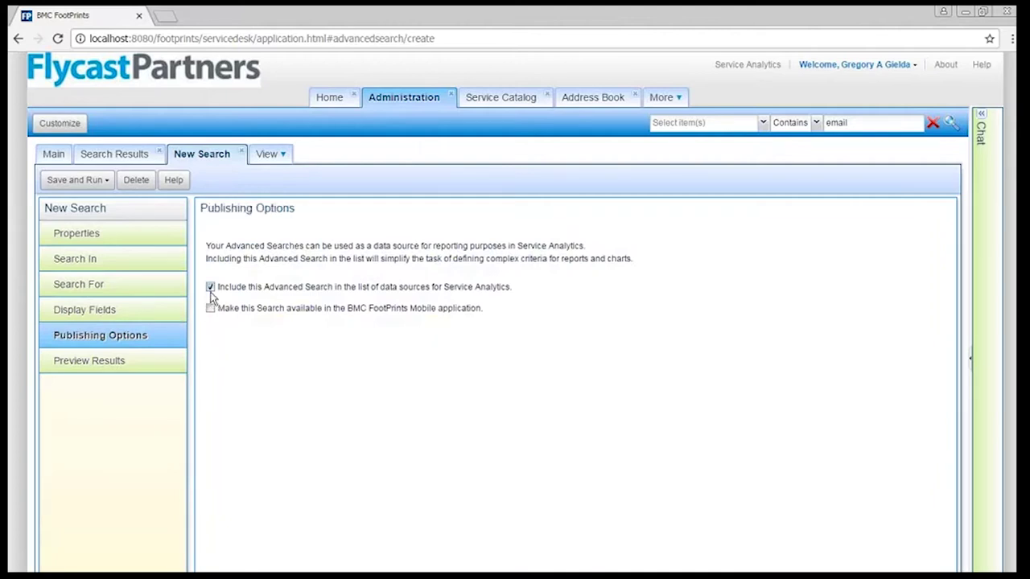
pyautogui.click(151, 367)
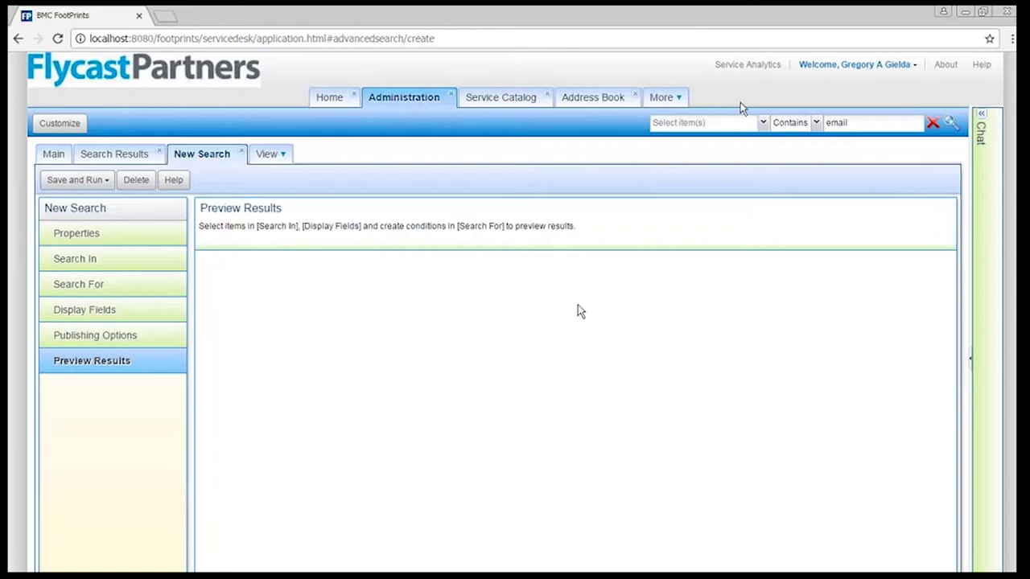
# Step: Open Service Analytics, check the types of new reports available, and start a new Dashboard report
pyautogui.click(755, 68)
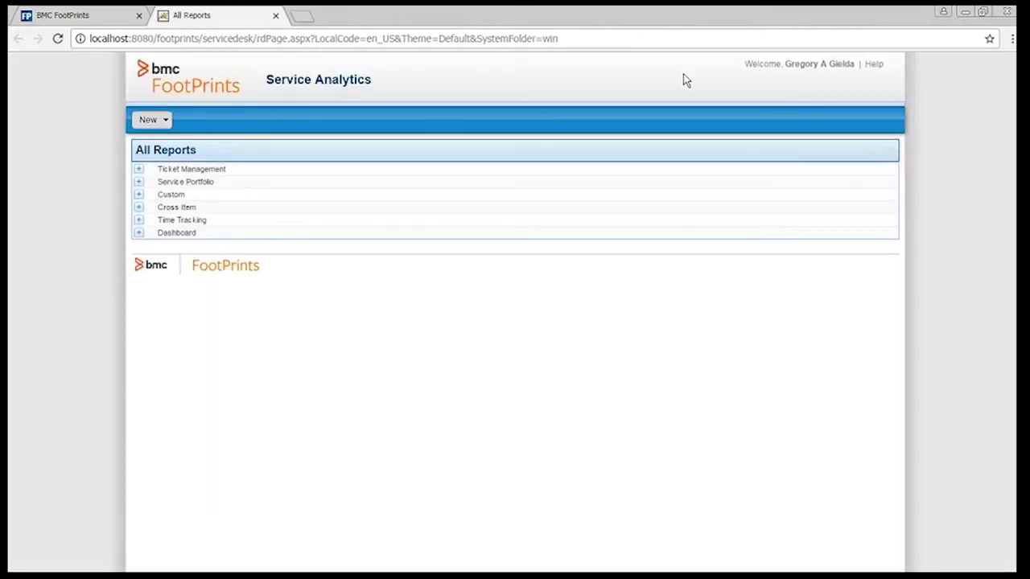
pyautogui.click(165, 119)
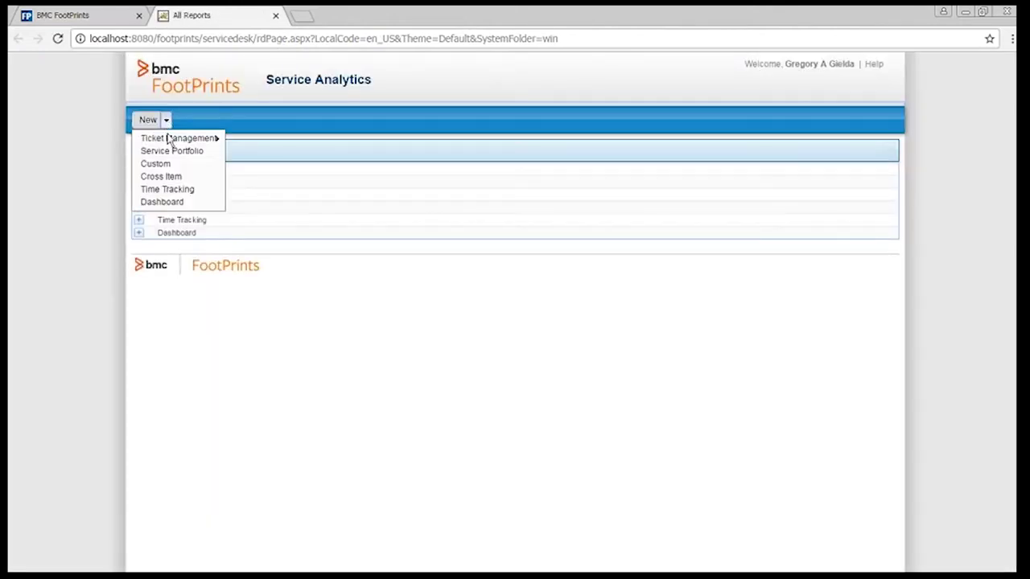
pyautogui.moveTo(169, 141)
pyautogui.moveTo(207, 142)
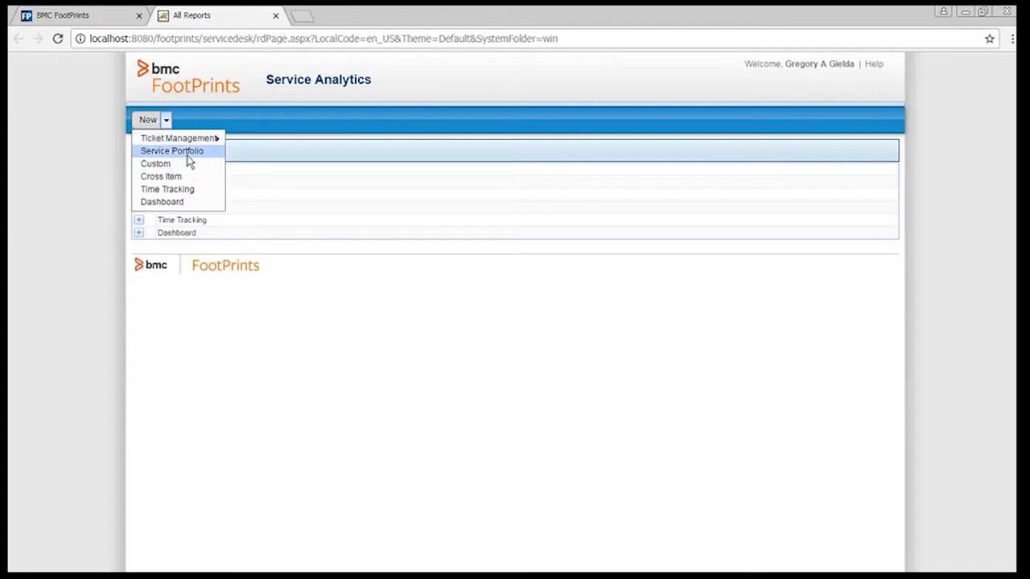
pyautogui.click(208, 202)
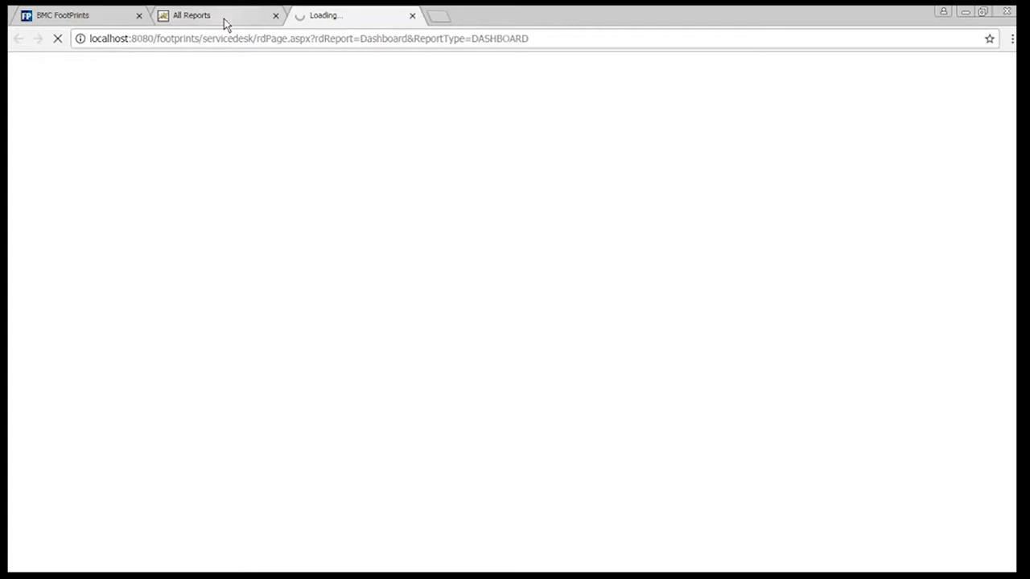
# Step: Return to All Reports and list the saved Custom reports and the Ticket Management report types
pyautogui.click(224, 20)
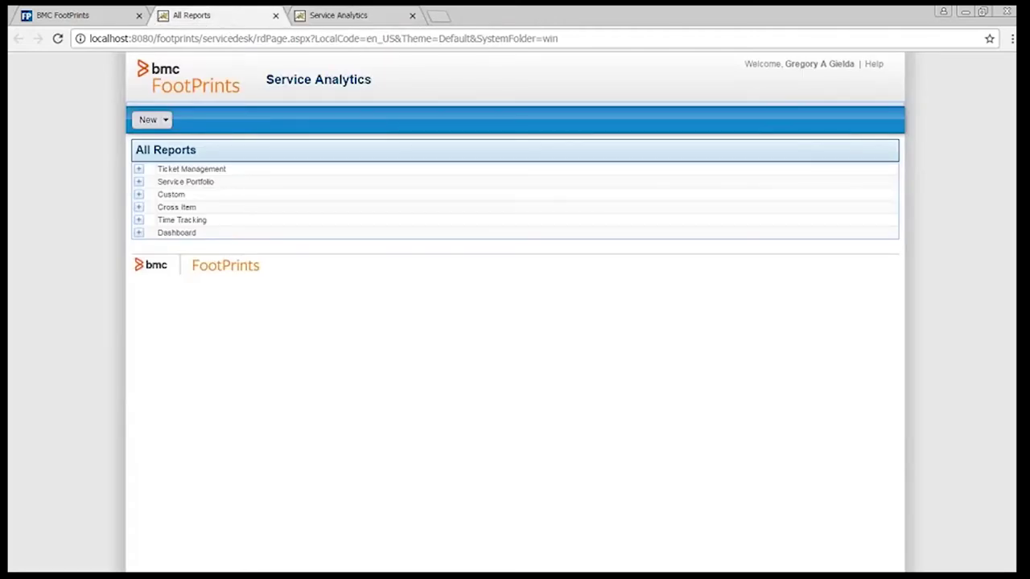
pyautogui.click(166, 121)
pyautogui.click(166, 122)
pyautogui.click(140, 197)
pyautogui.click(161, 224)
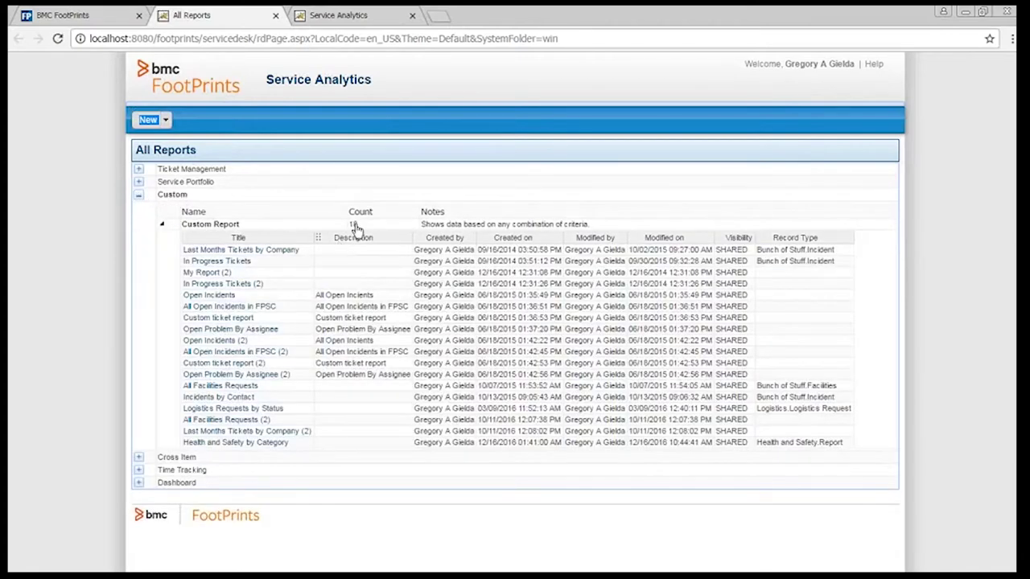
pyautogui.click(138, 170)
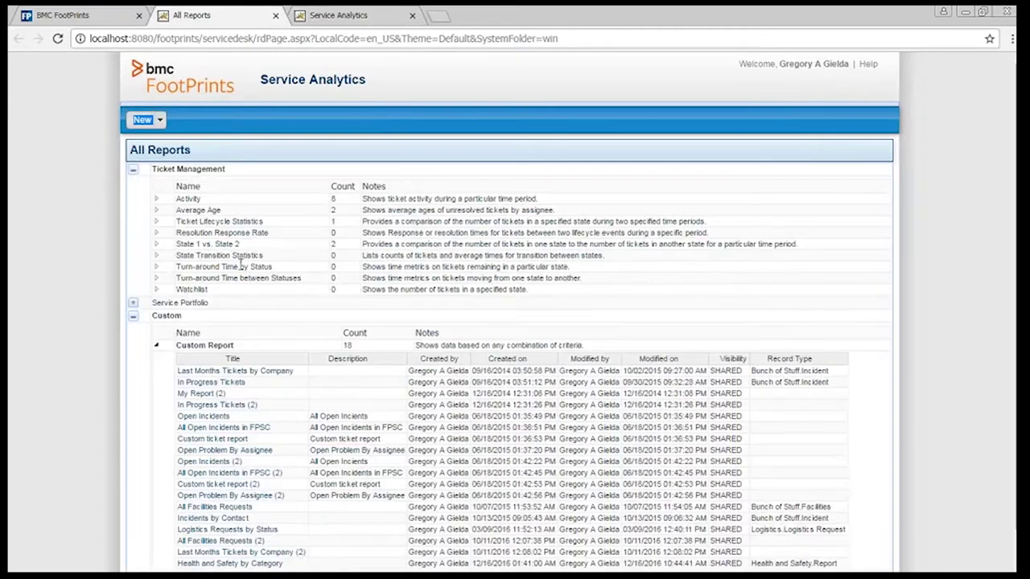
# Step: Open the In Progress Tickets custom report, and view the report panels that can be added to the new dashboard
pyautogui.click(229, 383)
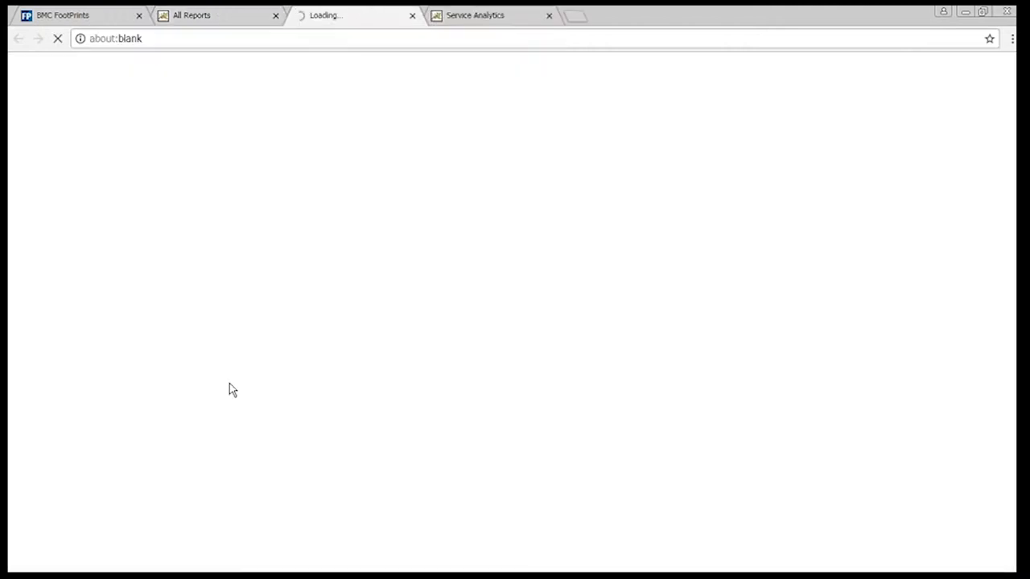
pyautogui.click(487, 16)
pyautogui.scroll(-3, 461, 304)
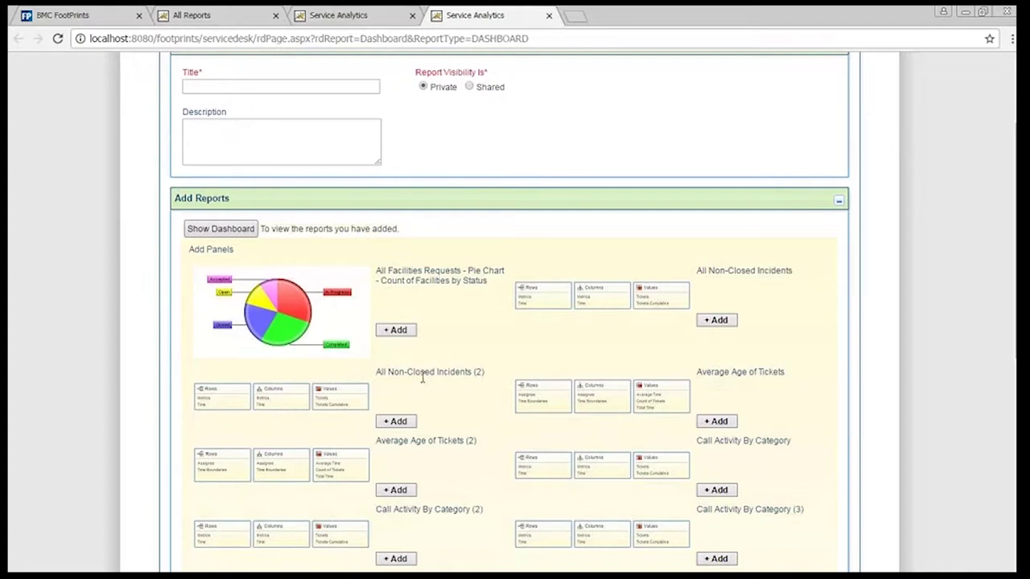
# Step: Add the All Facilities Requests pie chart, Call Activity By Category (3), and In Progress Tickets and In Progress Tickets (2) bar charts to the dashboard
pyautogui.click(395, 332)
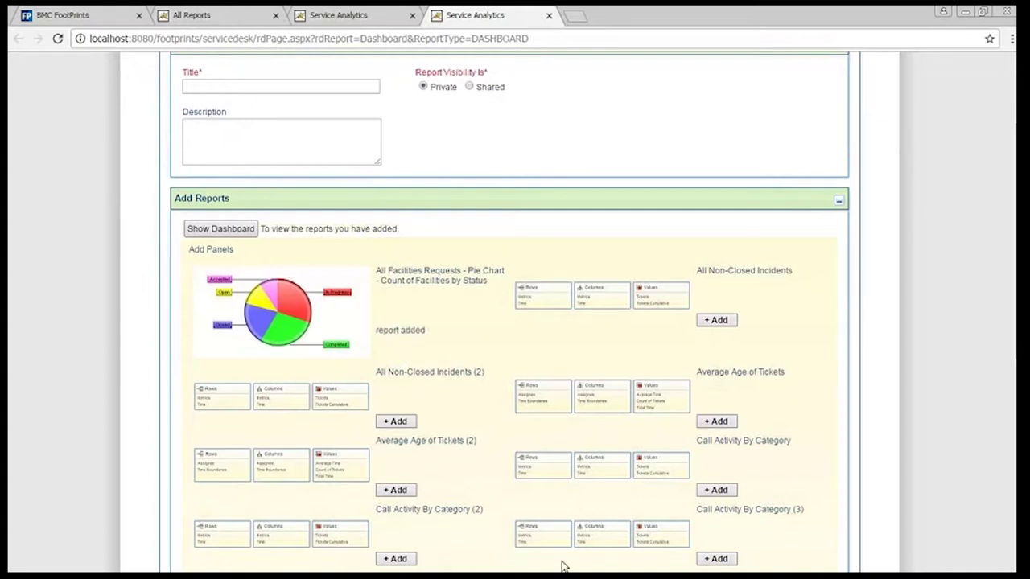
pyautogui.click(718, 558)
pyautogui.scroll(-3, 432, 493)
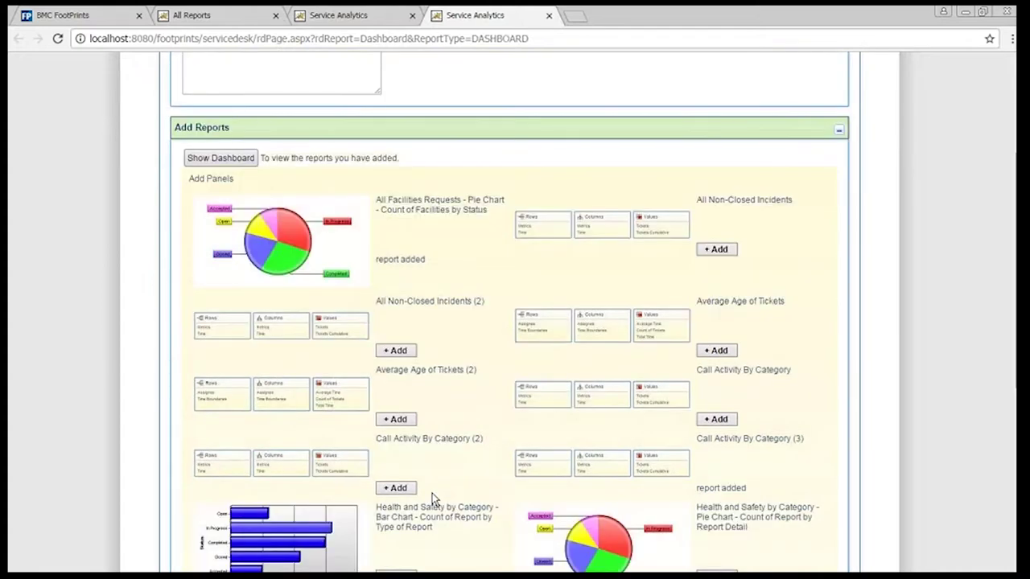
pyautogui.click(399, 528)
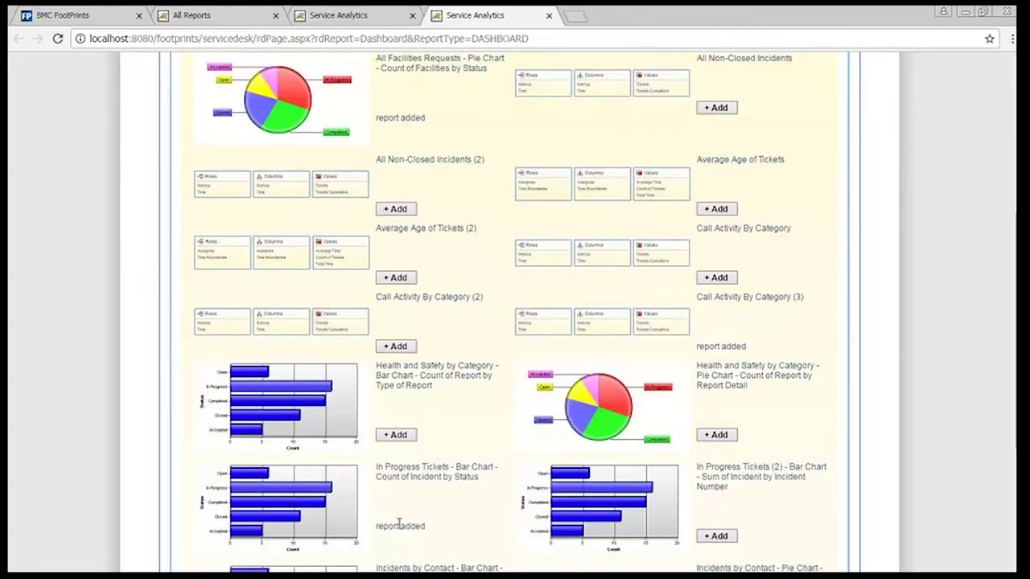
pyautogui.click(722, 535)
# Step: Add the Incidents by Contact pie chart, Logistics Lifecycle Data, My Report (2) and Logistics Requests by Status reports, and show the dashboard
pyautogui.scroll(-2, 723, 535)
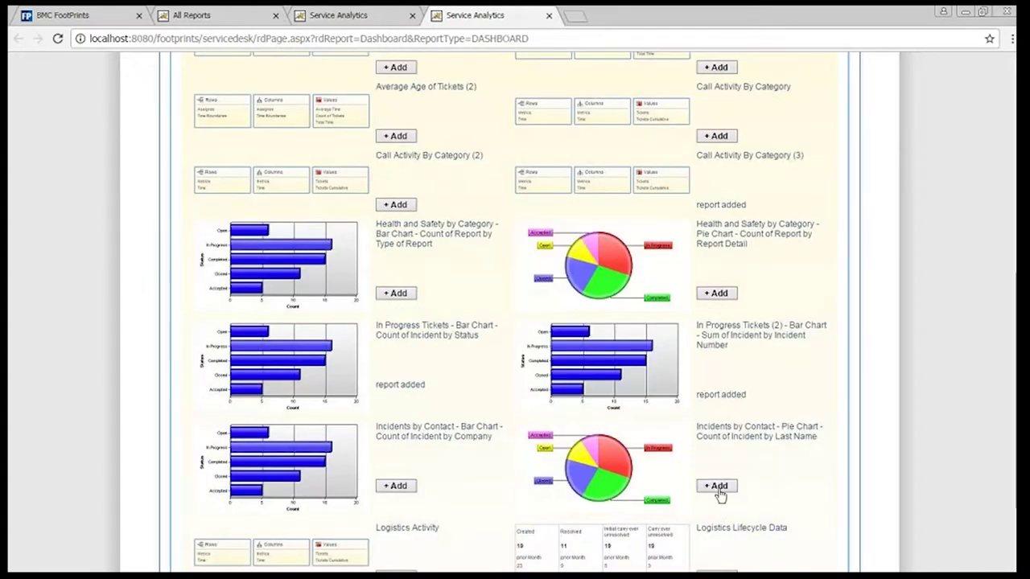
pyautogui.click(718, 486)
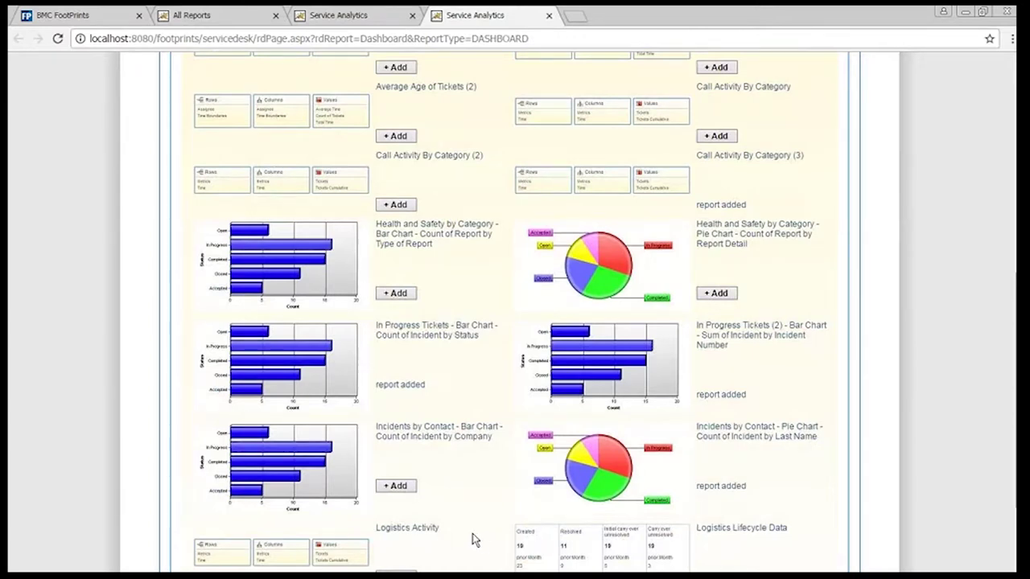
pyautogui.scroll(-2, 472, 533)
pyautogui.click(719, 515)
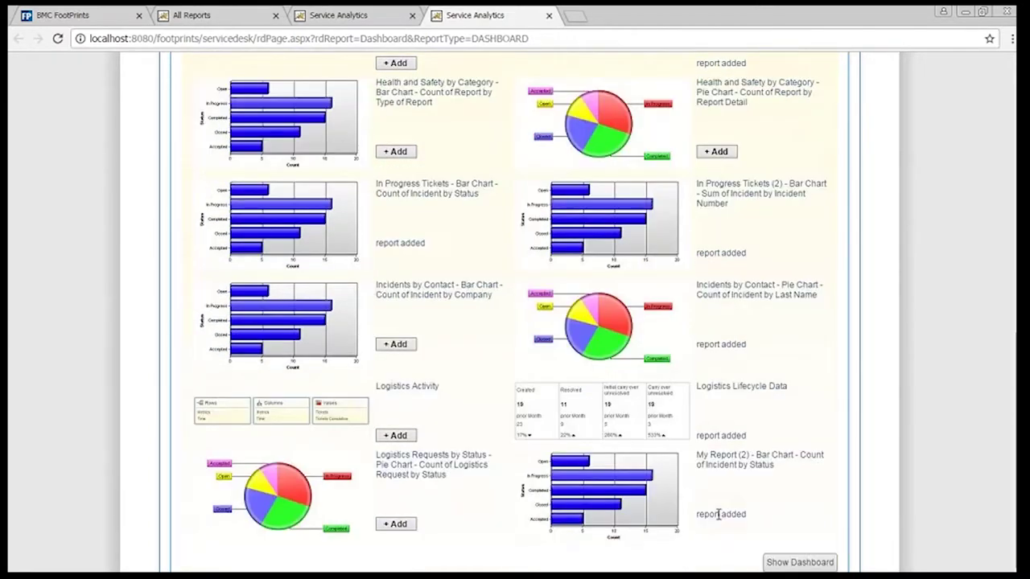
pyautogui.click(396, 524)
pyautogui.click(794, 563)
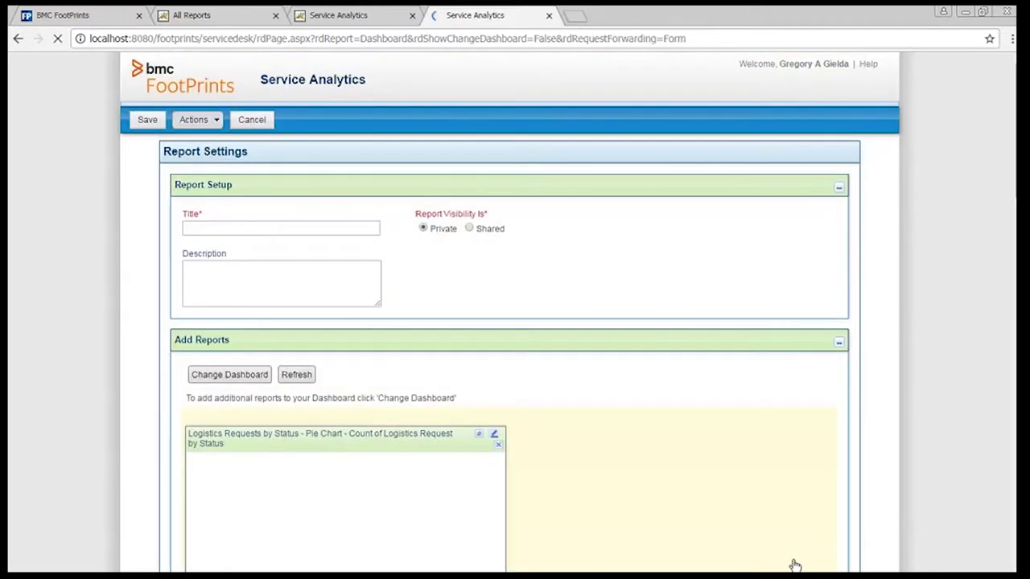
# Step: Move the My Report (2), Incidents by Contact, In Progress Tickets by Status and All Facilities Requests panels into the dashboard's second column
pyautogui.scroll(-3, 636, 475)
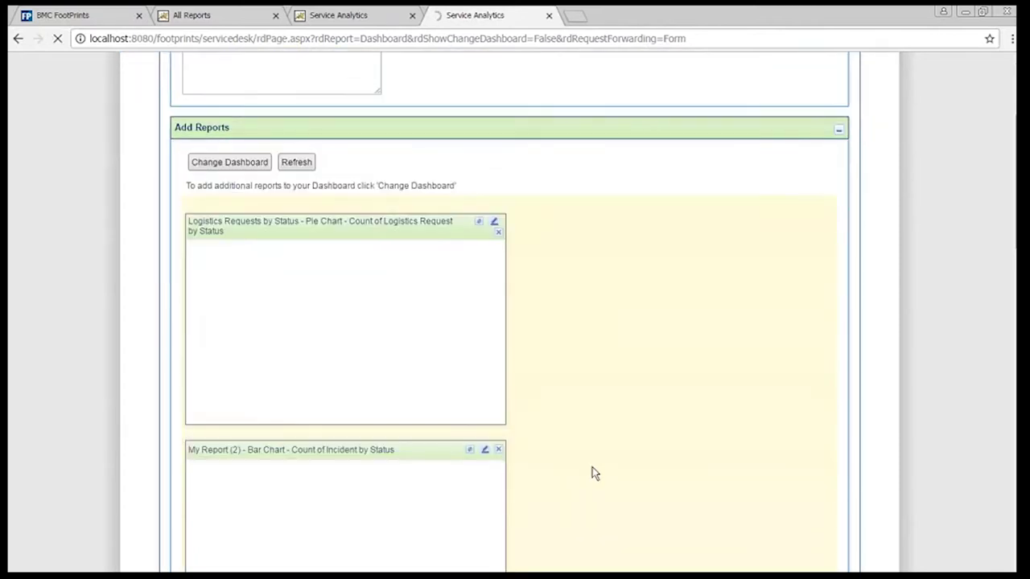
pyautogui.moveTo(371, 446); pyautogui.dragTo(660, 217)
pyautogui.scroll(-2, 525, 533)
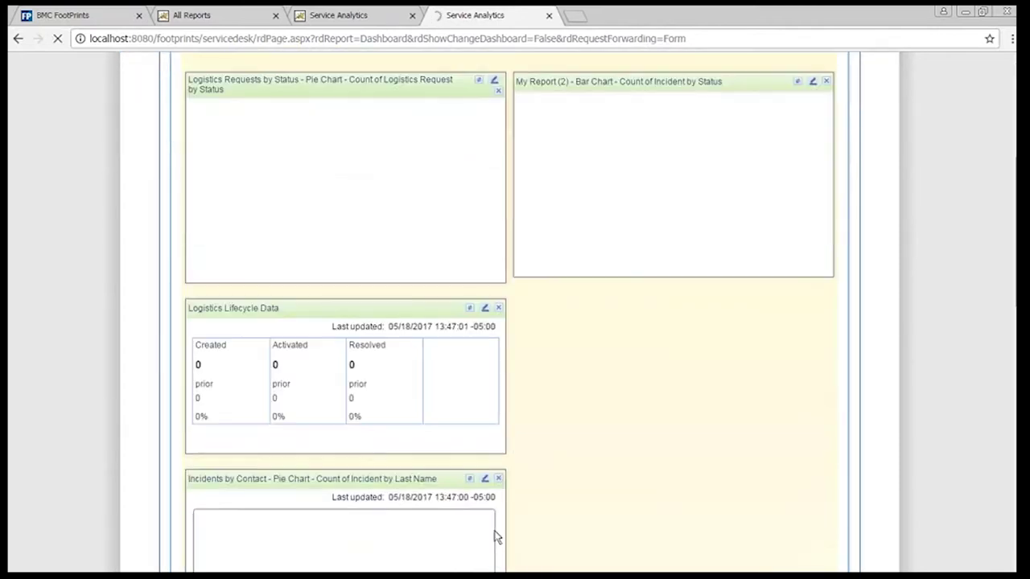
pyautogui.moveTo(321, 478); pyautogui.dragTo(504, 367)
pyautogui.scroll(-3, 616, 542)
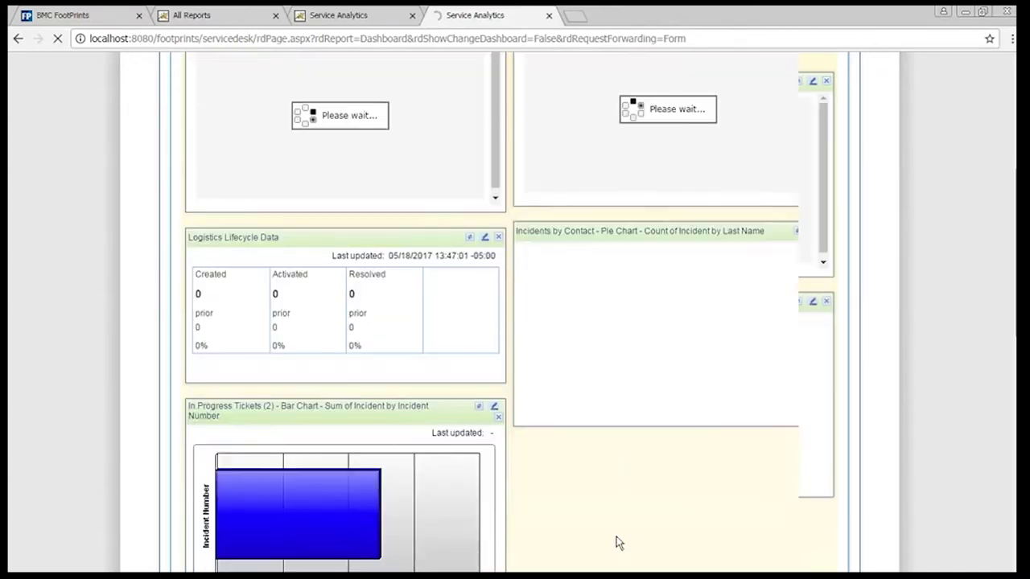
pyautogui.moveTo(382, 501); pyautogui.dragTo(716, 306)
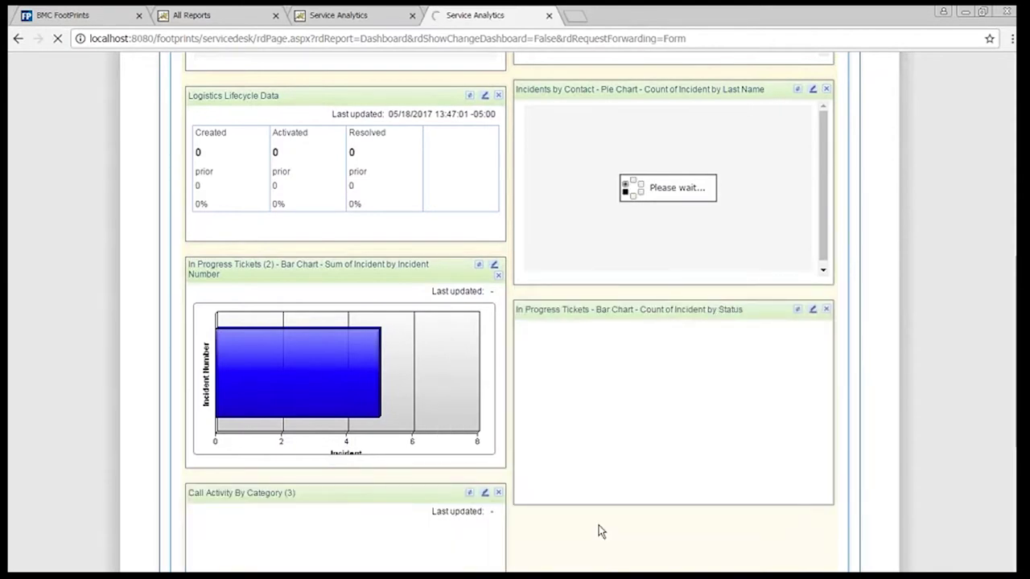
pyautogui.scroll(-2, 598, 531)
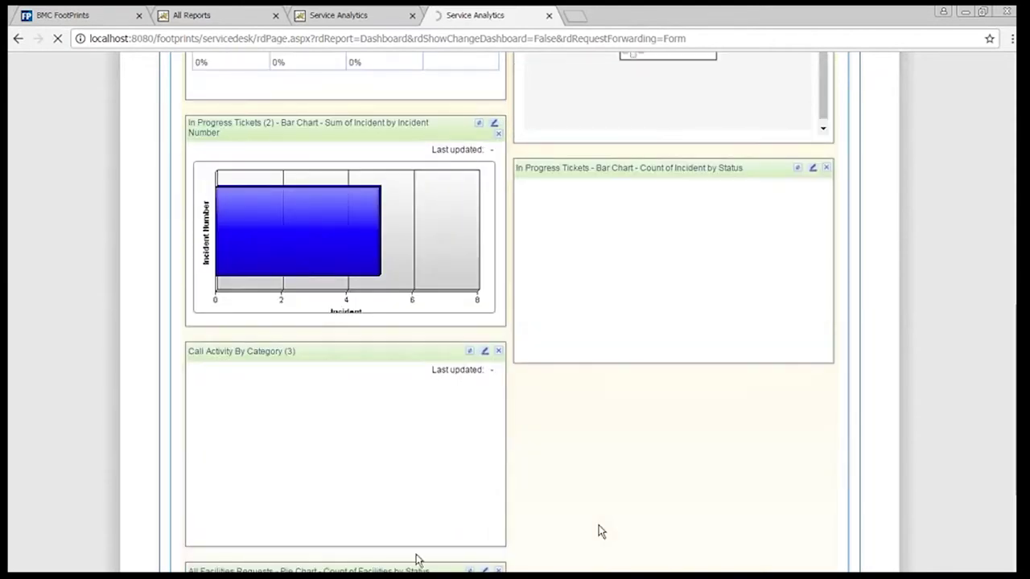
pyautogui.moveTo(378, 566); pyautogui.dragTo(680, 392)
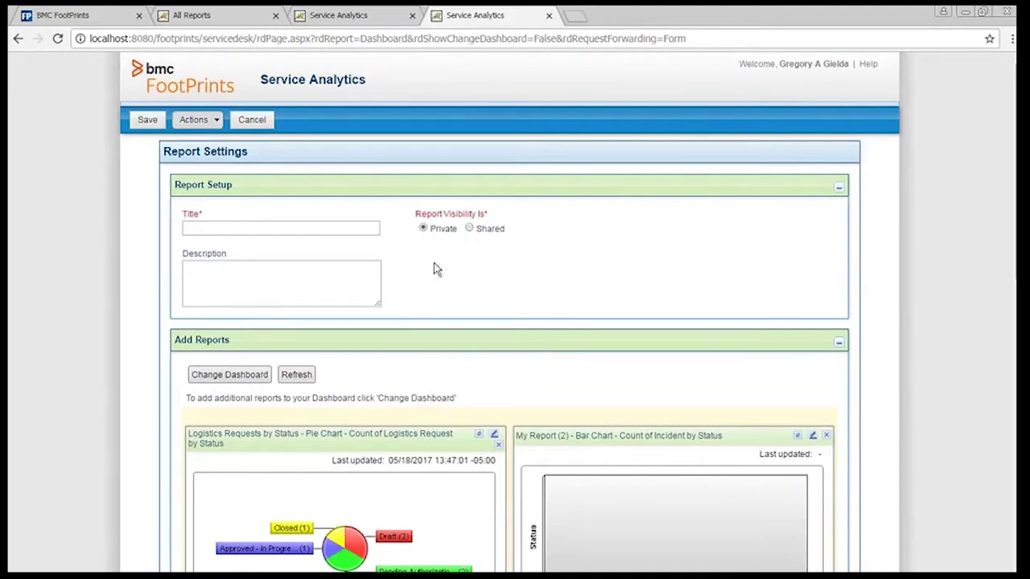
# Step: Return to the In Progress Tickets custom report and view the saved searches available as its data source
pyautogui.click(343, 19)
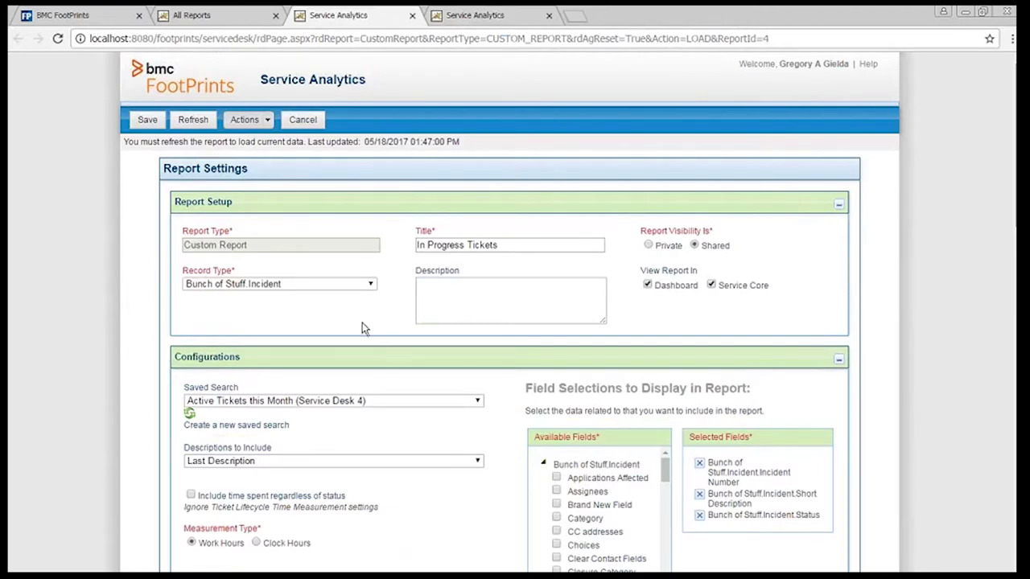
pyautogui.click(270, 120)
pyautogui.scroll(-1, 484, 441)
pyautogui.click(478, 330)
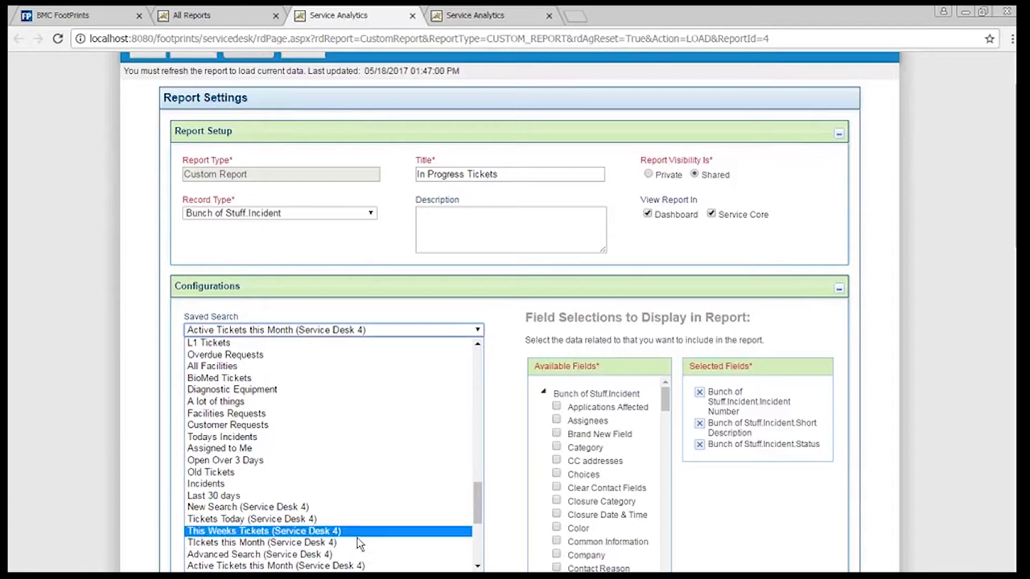
pyautogui.click(499, 332)
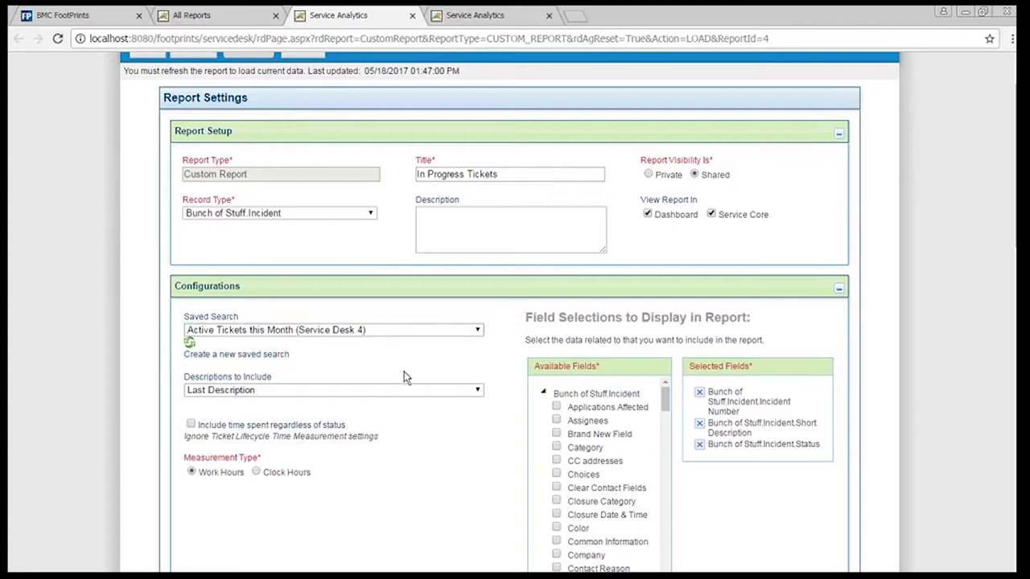
# Step: Examine the report's available and selected fields, its filter tools and the resulting incident table
pyautogui.scroll(-3, 508, 415)
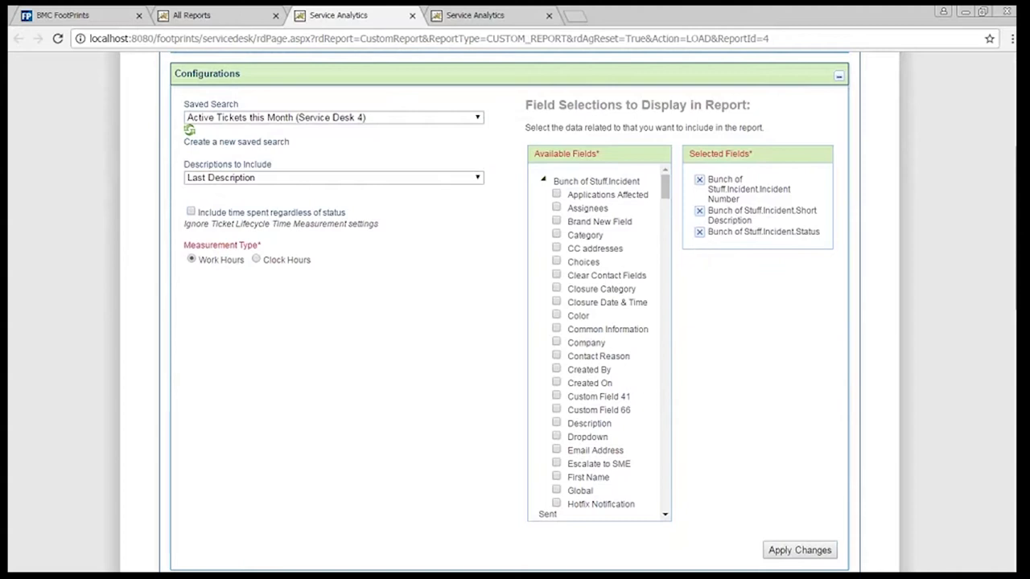
pyautogui.moveTo(666, 186); pyautogui.dragTo(664, 211)
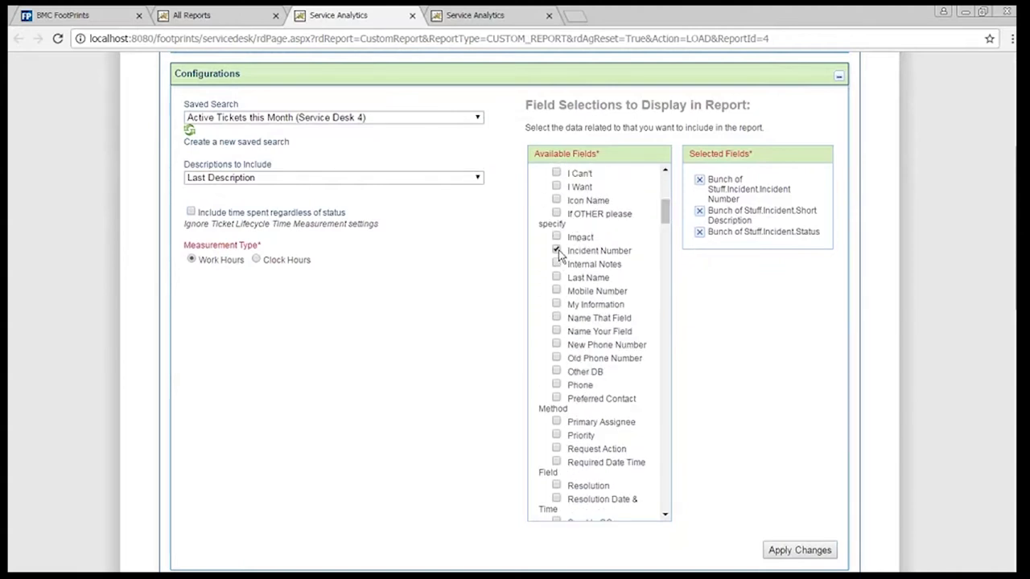
pyautogui.moveTo(664, 518); pyautogui.dragTo(664, 519)
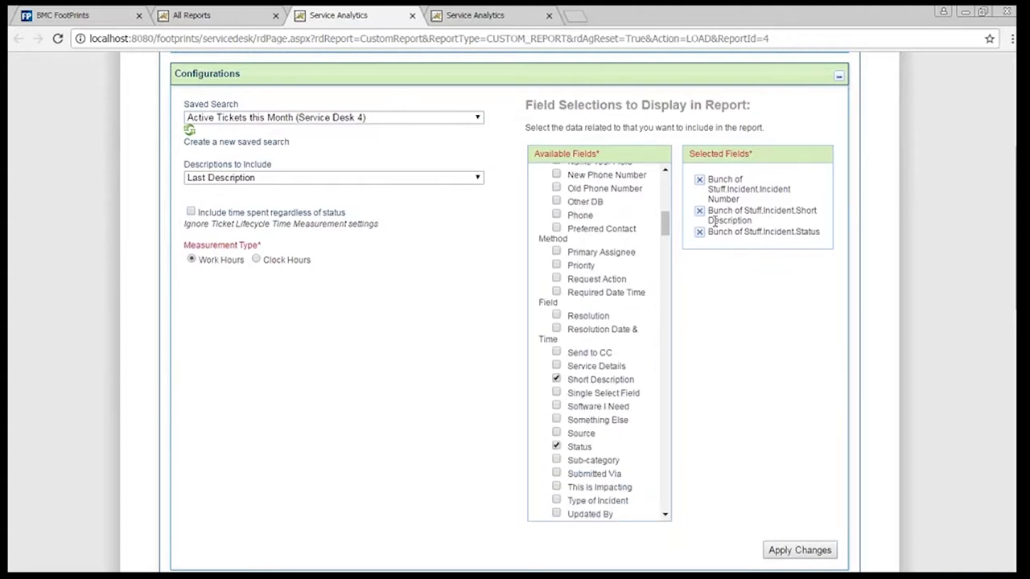
pyautogui.scroll(-2, 464, 357)
pyautogui.scroll(-4, 464, 356)
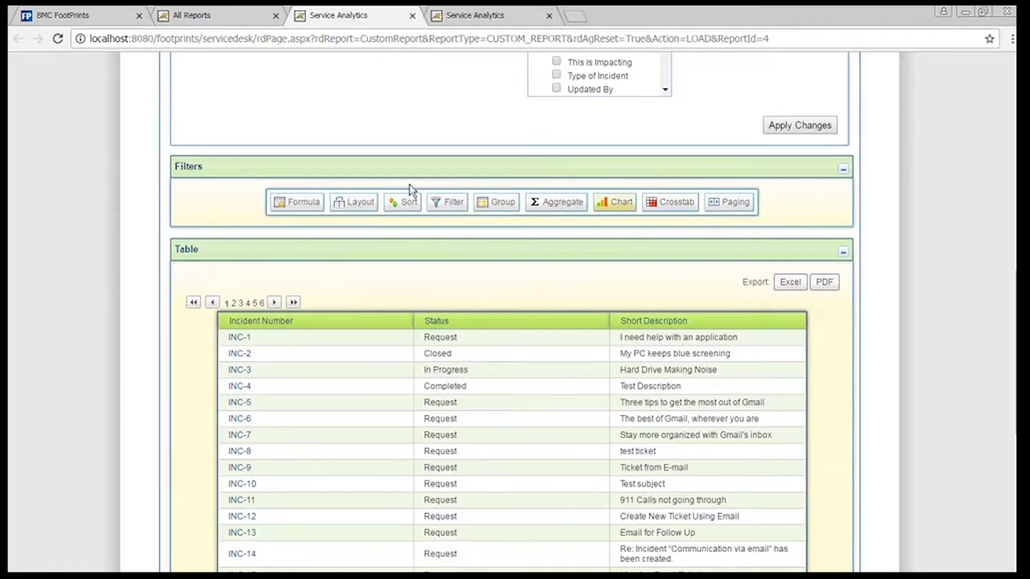
# Step: View the report's crosstab settings and chart types, and display the settings for adding a gauge
pyautogui.click(668, 206)
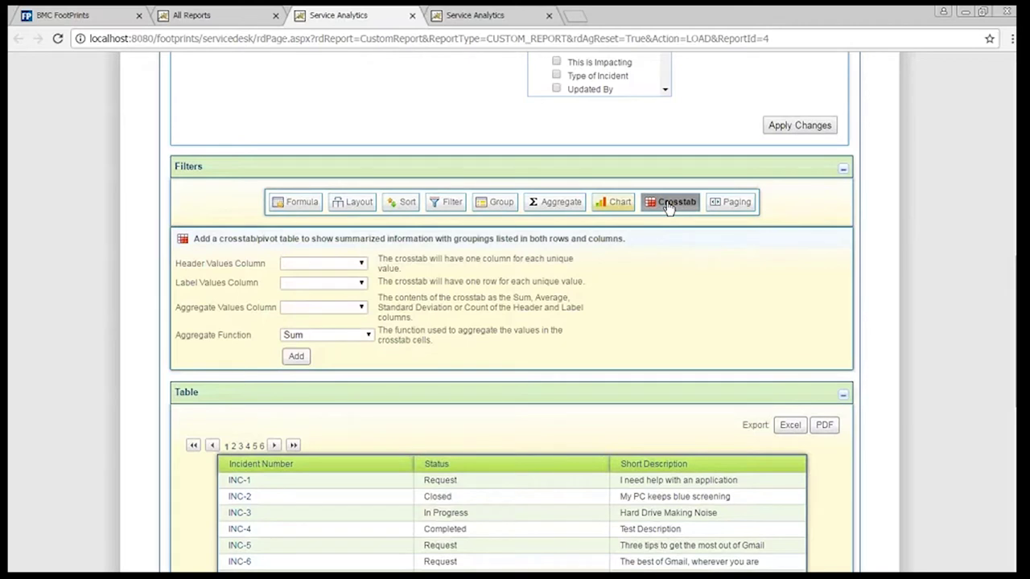
pyautogui.click(620, 210)
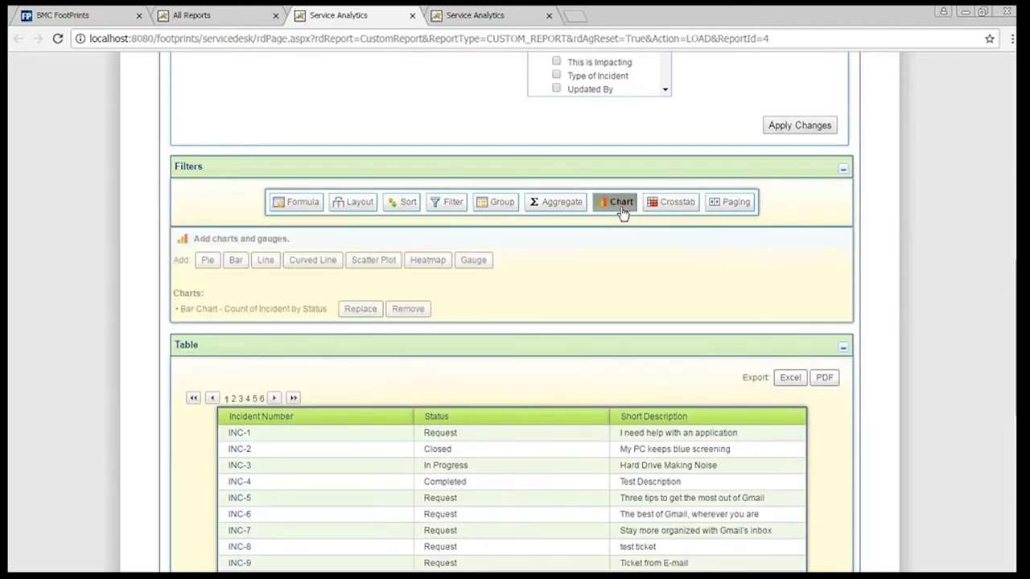
pyautogui.click(480, 267)
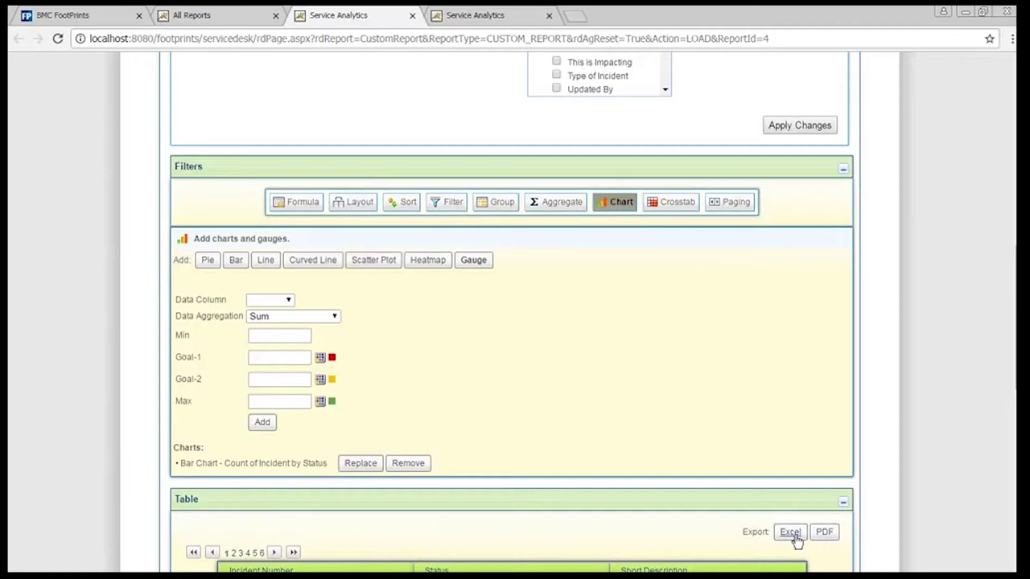
# Step: View the report's aggregate settings and choose Distinct Count as the aggregate function
pyautogui.click(561, 201)
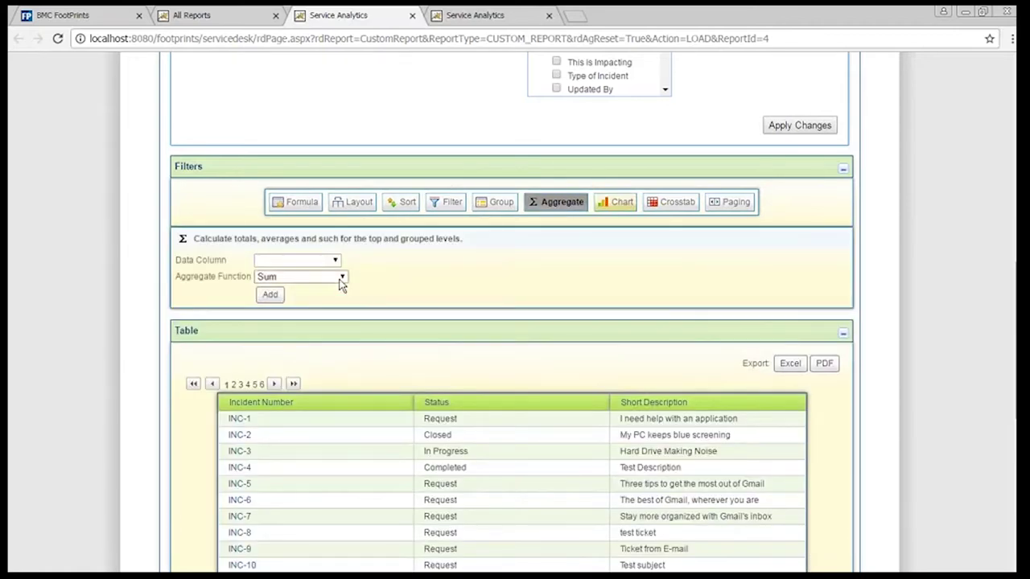
pyautogui.click(340, 279)
pyautogui.click(322, 336)
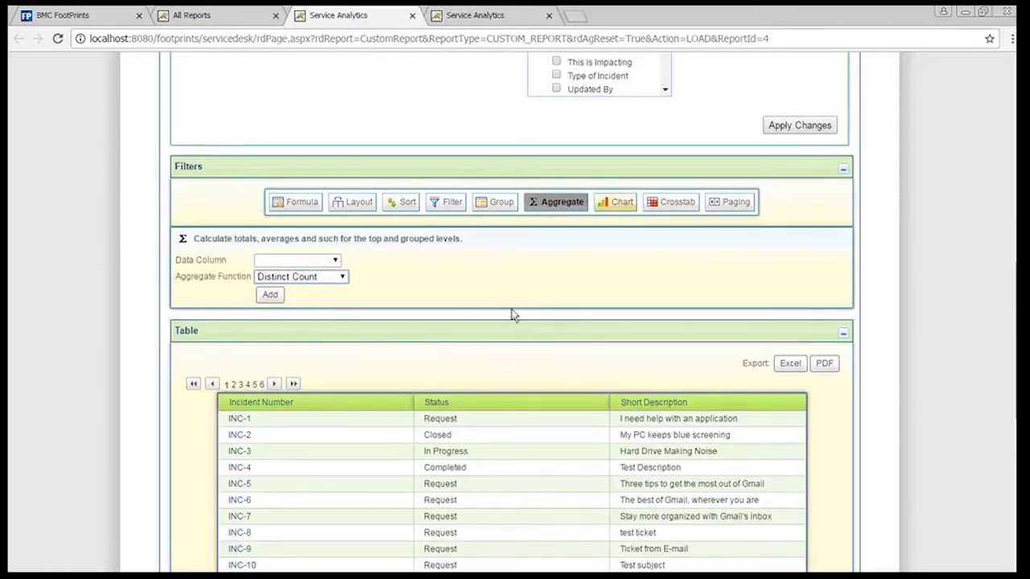
# Step: View the formula column settings, and check the report's table, its bar chart of incidents by status and their export options
pyautogui.click(279, 208)
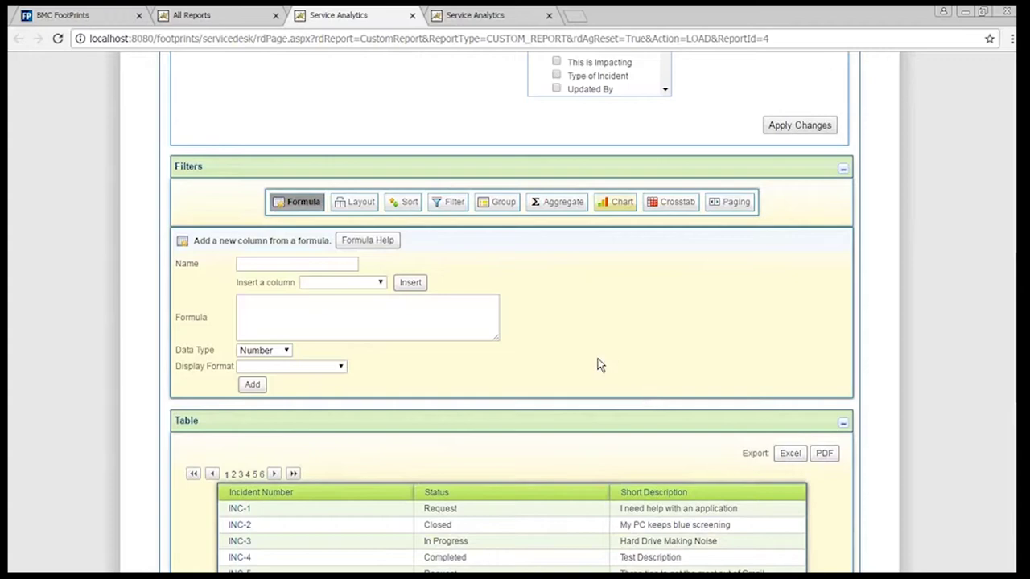
pyautogui.scroll(-1, 599, 365)
pyautogui.scroll(-8, 599, 365)
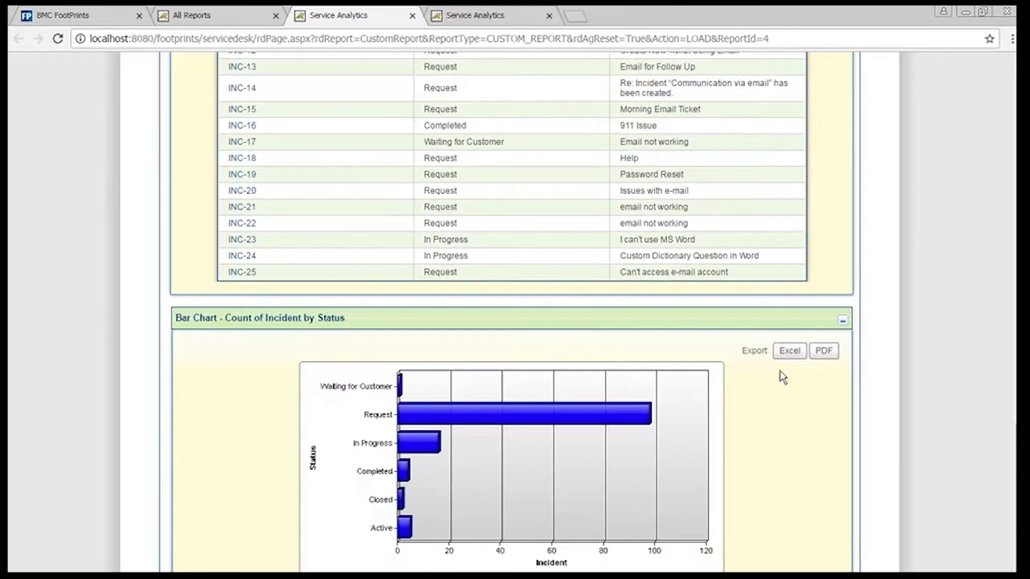
pyautogui.scroll(15, 189, 394)
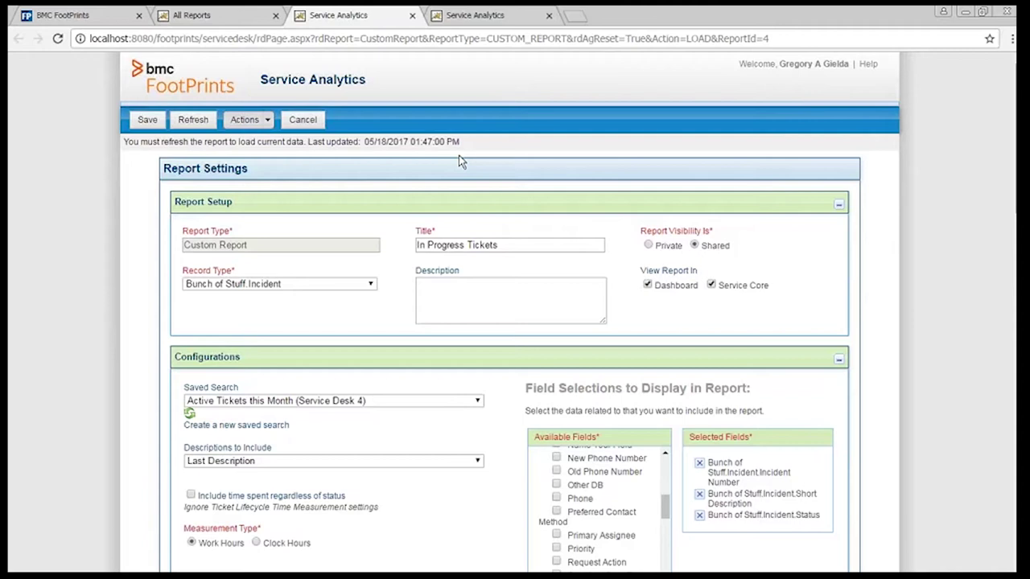
# Step: Return to the FootPrints service desk and browse the record types that the global search can cover
pyautogui.click(78, 20)
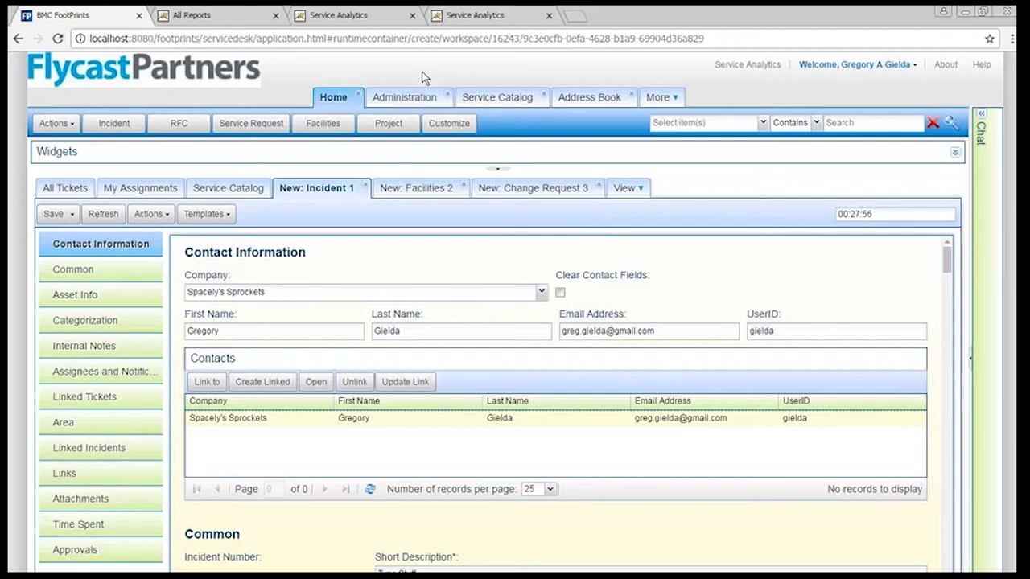
pyautogui.click(362, 16)
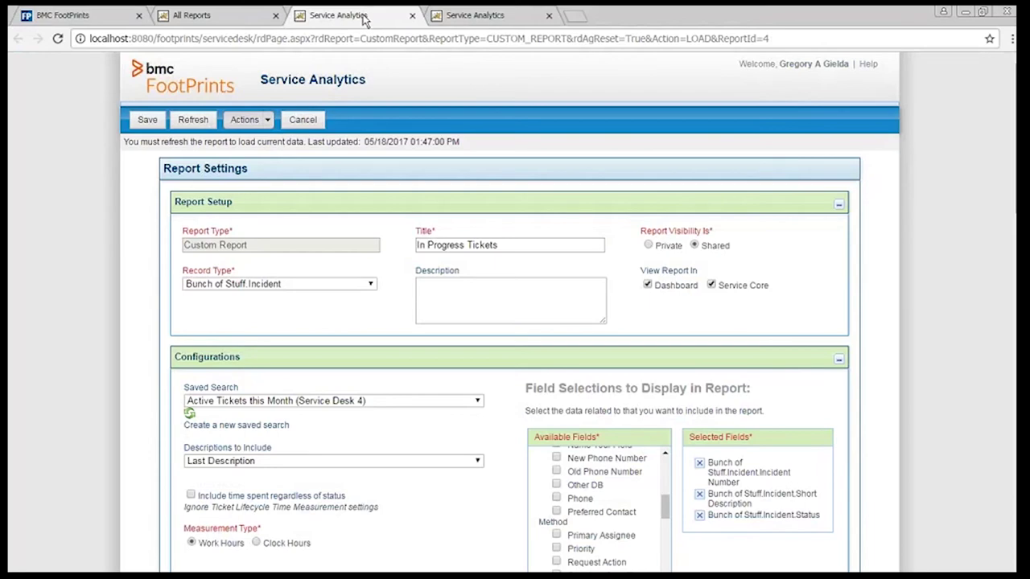
pyautogui.click(110, 20)
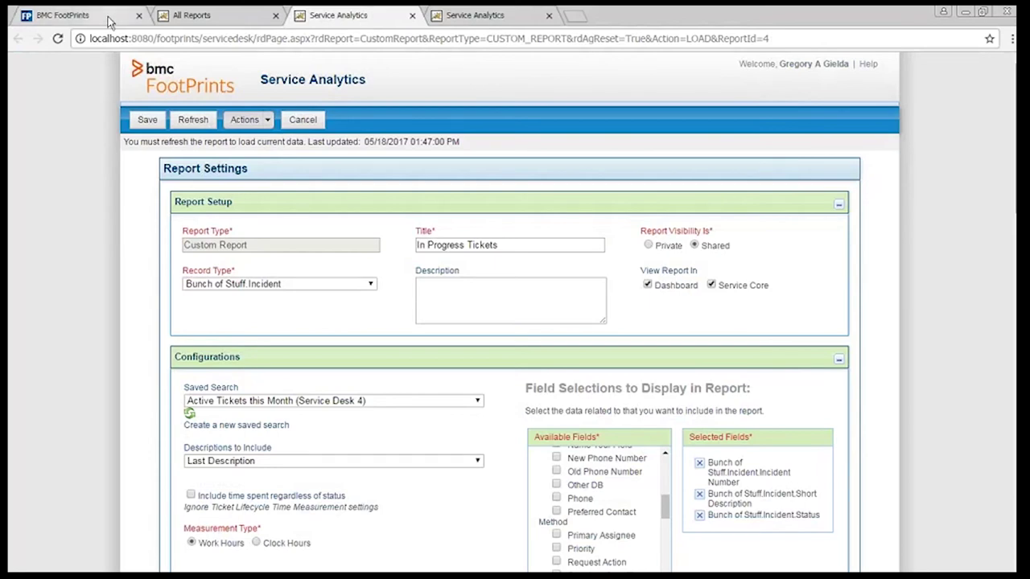
pyautogui.click(763, 123)
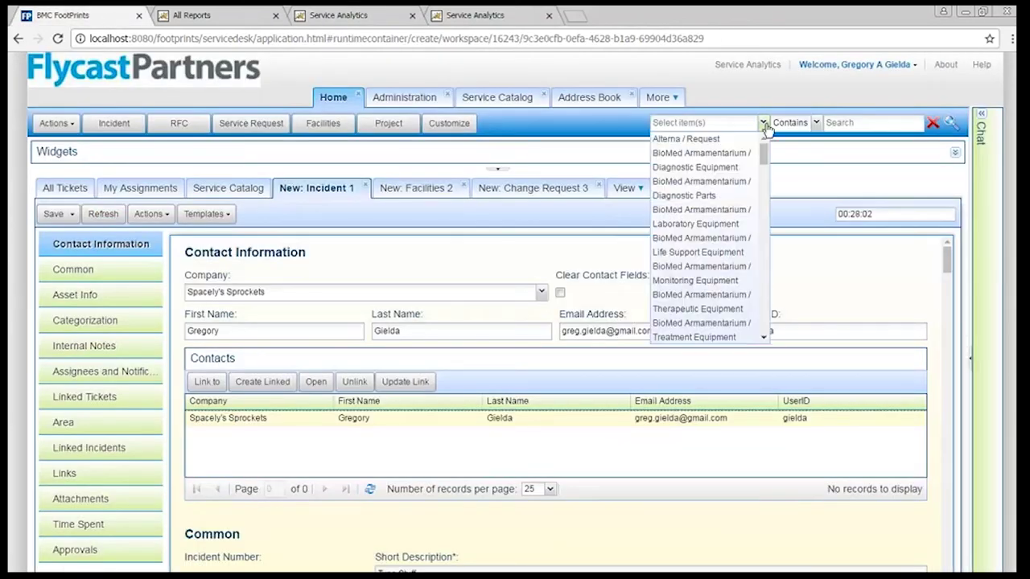
pyautogui.scroll(-10, 728, 325)
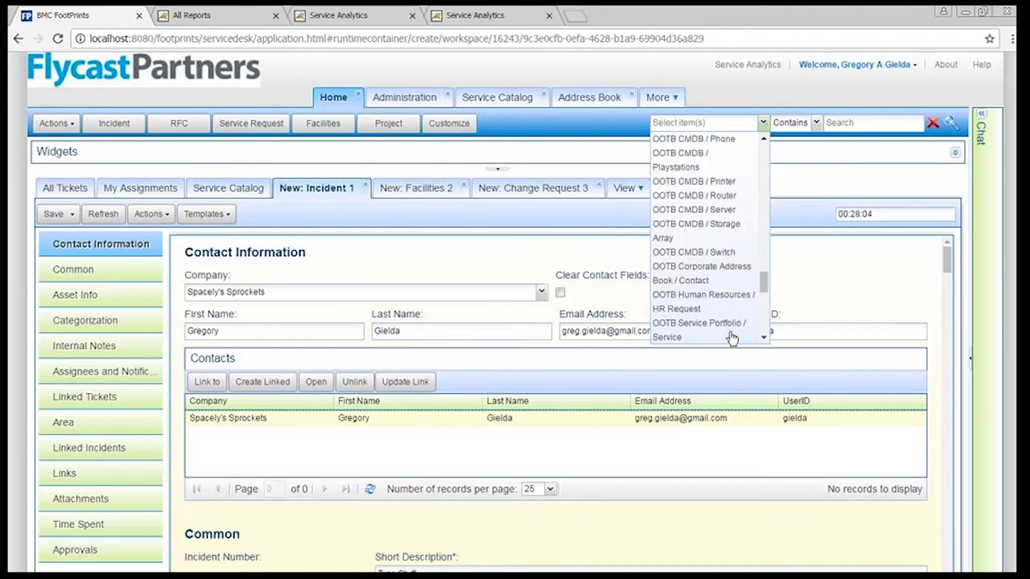
# Step: Open the new advanced search's criteria, view the comparison conditions, and choose Common.Created On as the criterion field
pyautogui.click(726, 324)
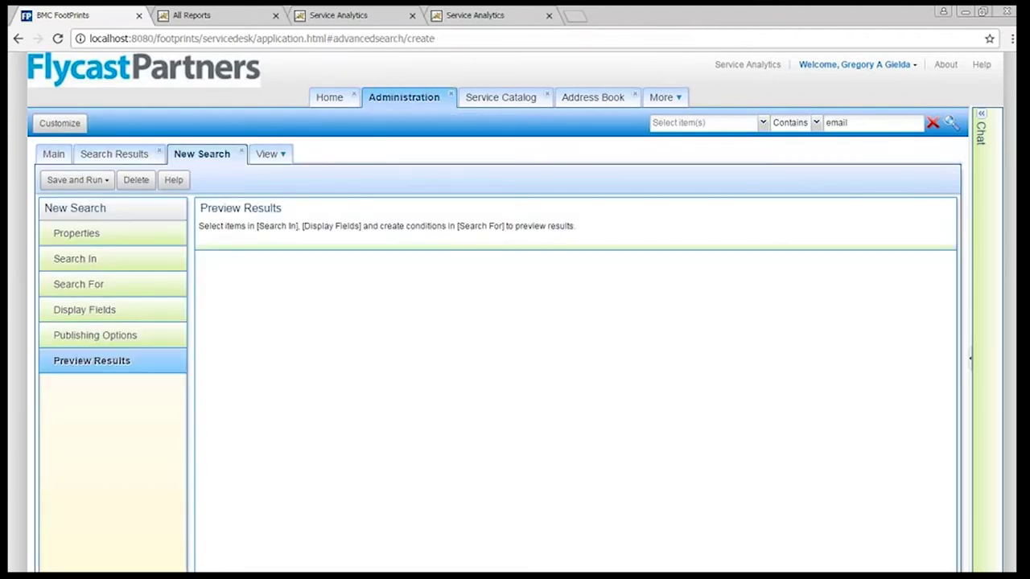
pyautogui.click(95, 288)
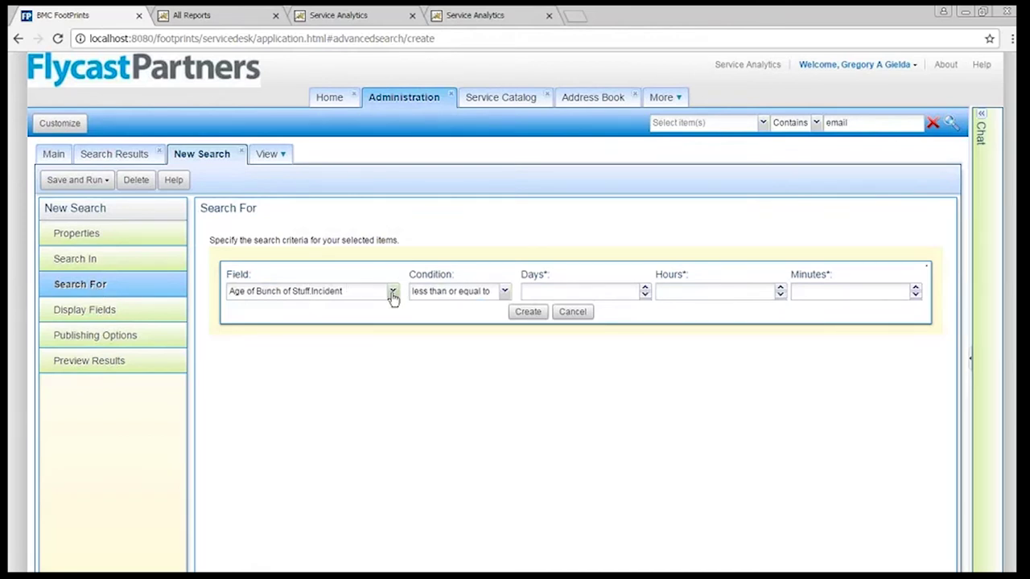
pyautogui.click(505, 295)
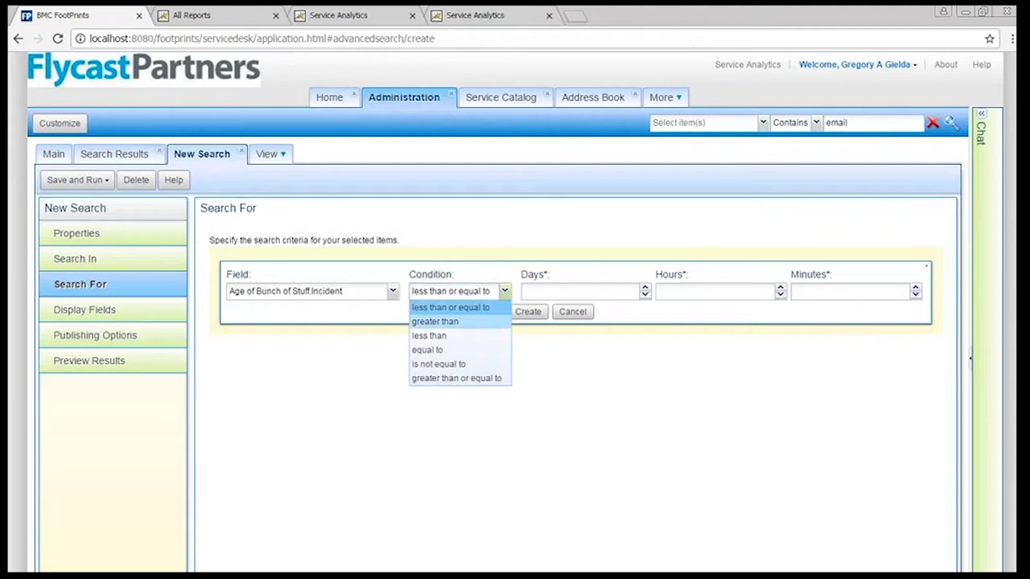
pyautogui.click(316, 368)
pyautogui.click(393, 292)
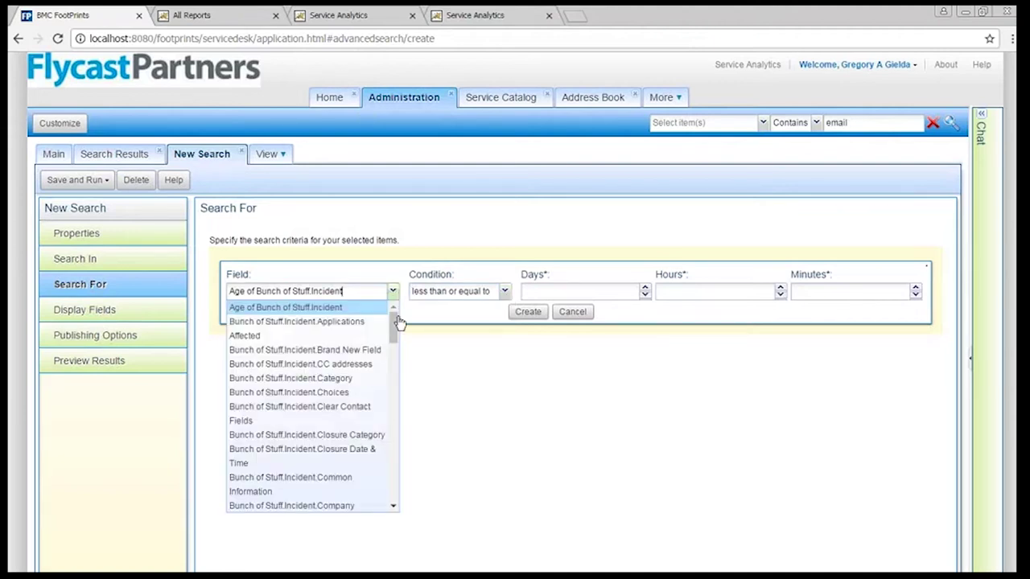
pyautogui.moveTo(394, 324); pyautogui.dragTo(393, 524)
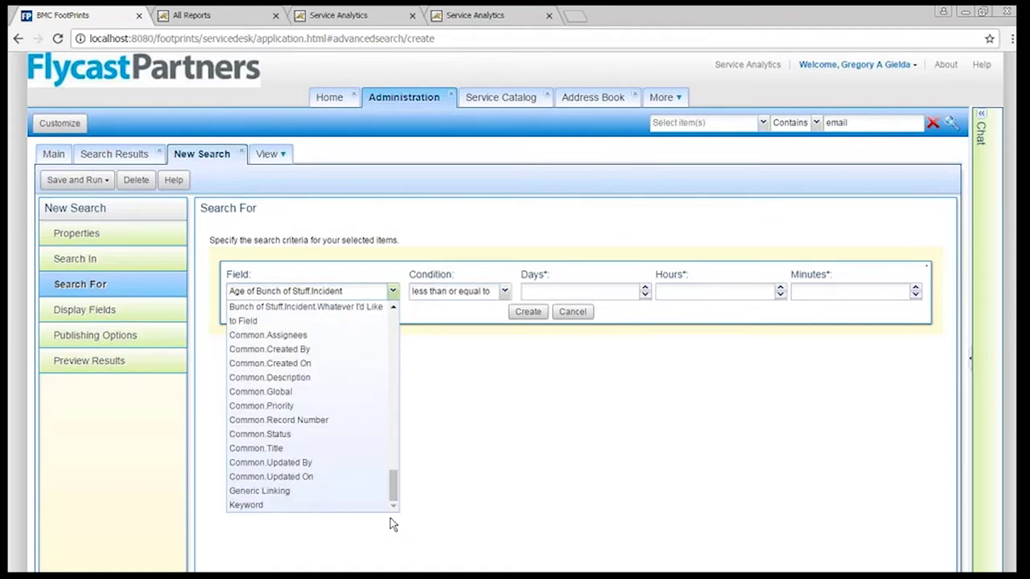
pyautogui.click(314, 364)
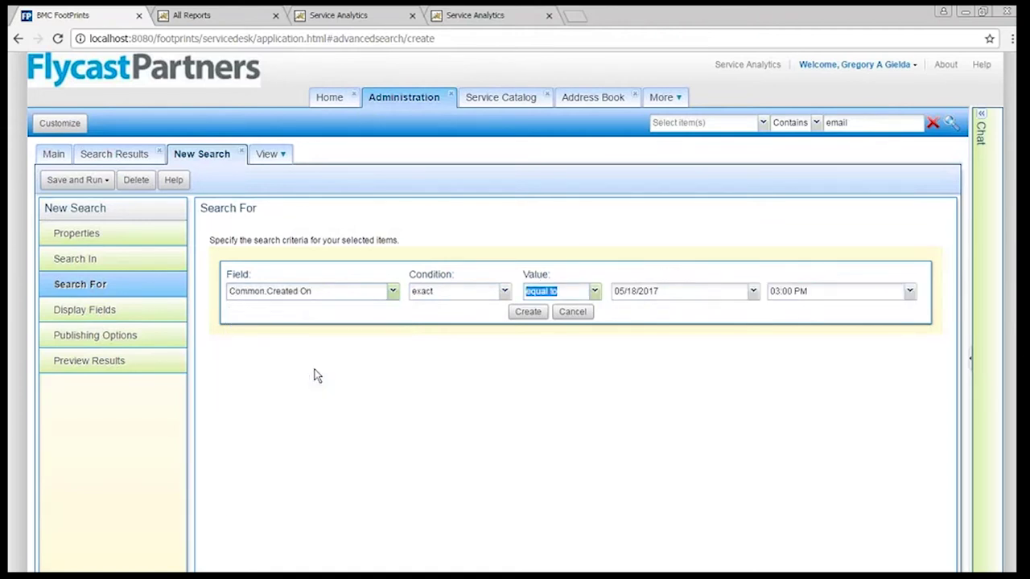
# Step: Set the Created On criterion to a relative condition covering the previous 1 month
pyautogui.click(505, 291)
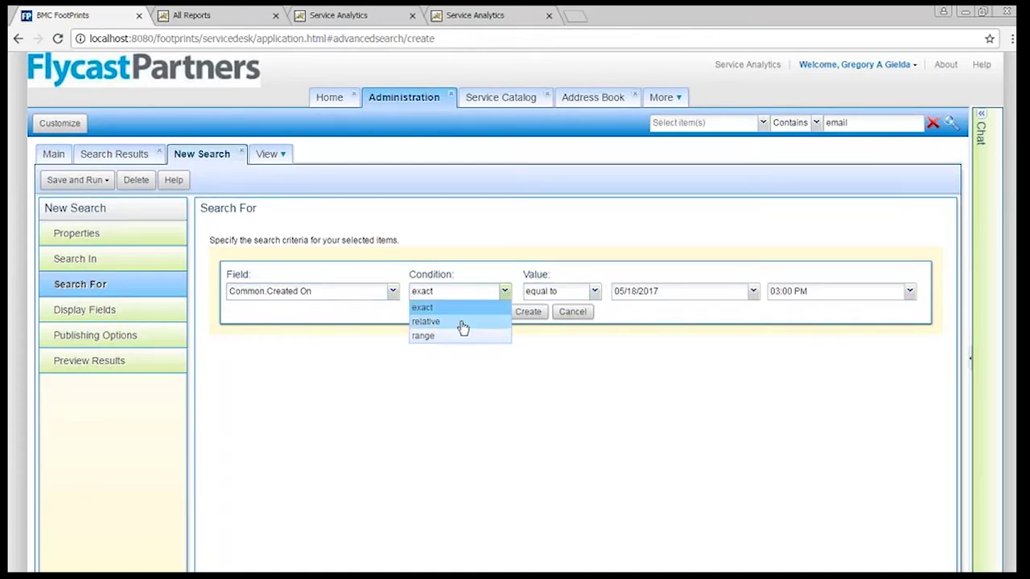
pyautogui.click(463, 322)
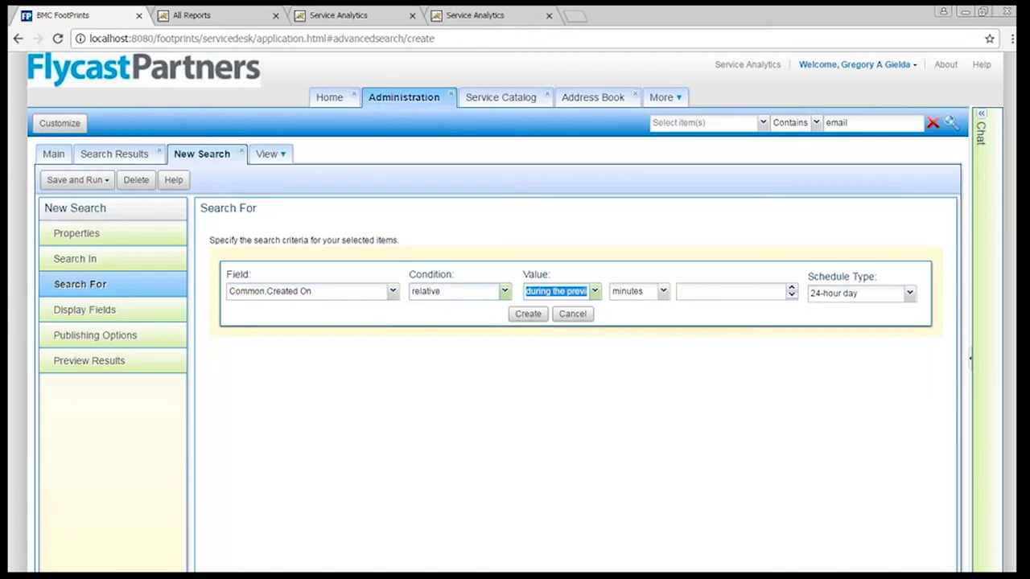
pyautogui.click(663, 294)
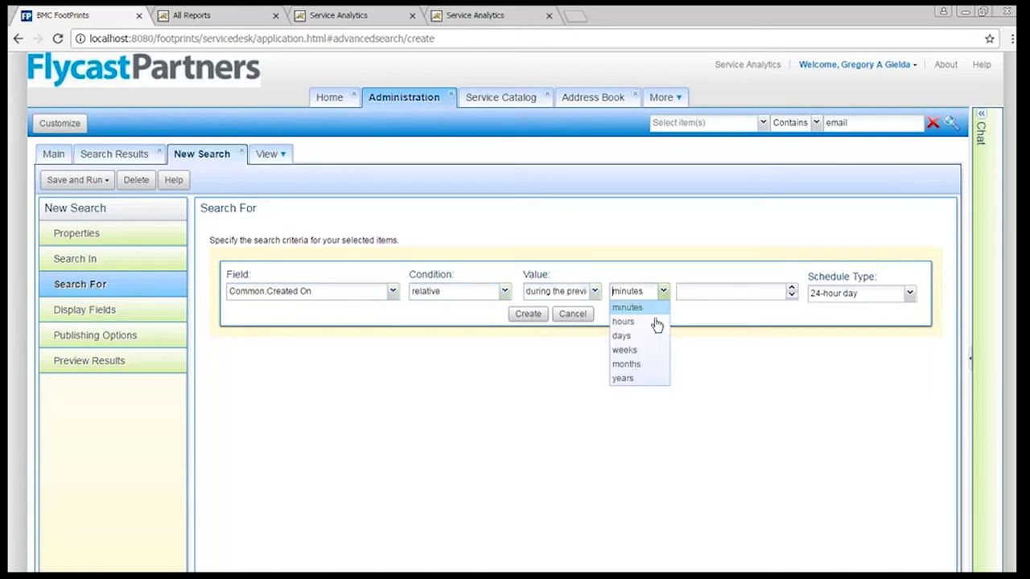
pyautogui.click(641, 367)
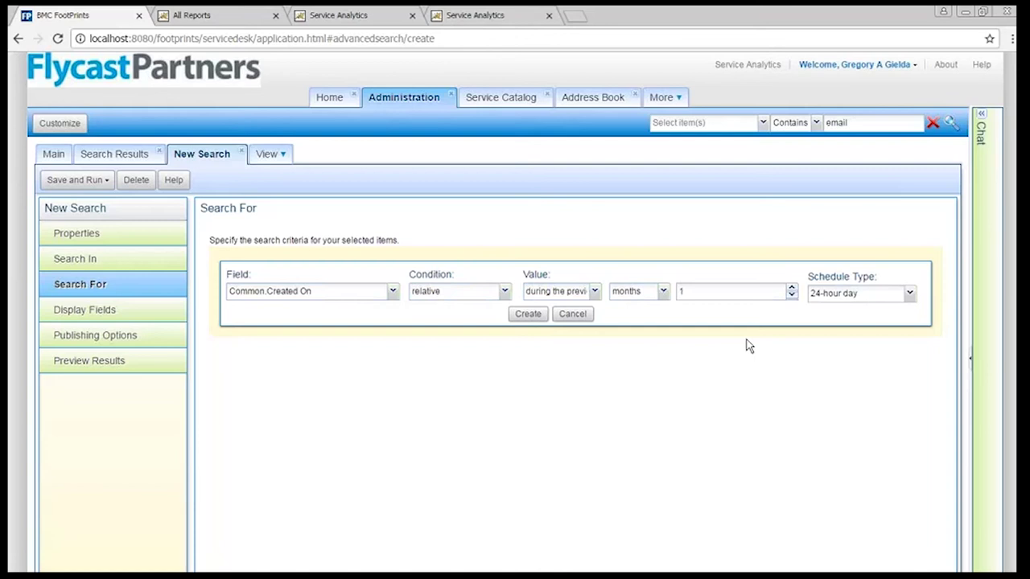
# Step: Switch the Created On condition to range and browse its preset day, week and month values
pyautogui.click(504, 292)
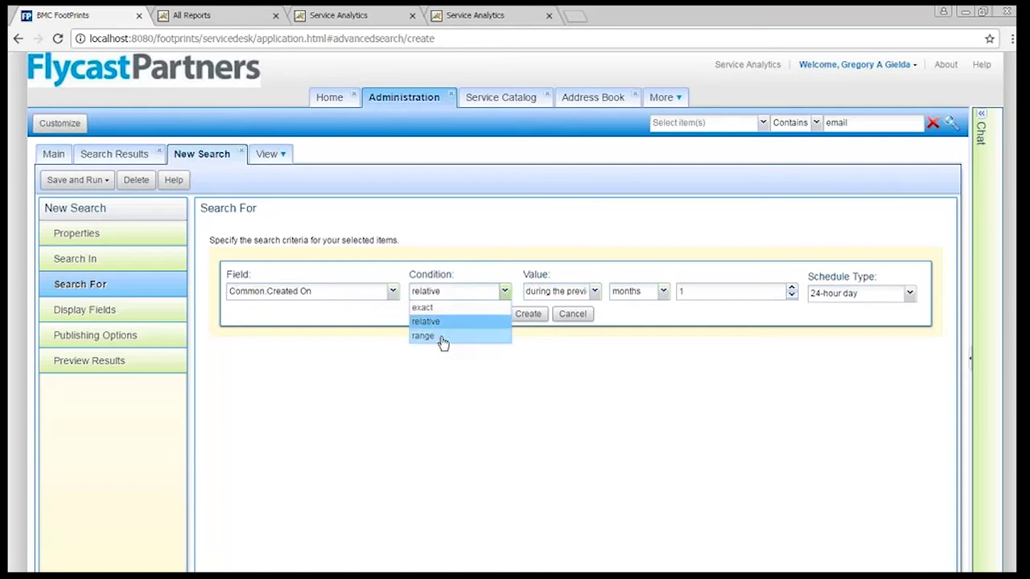
pyautogui.click(442, 336)
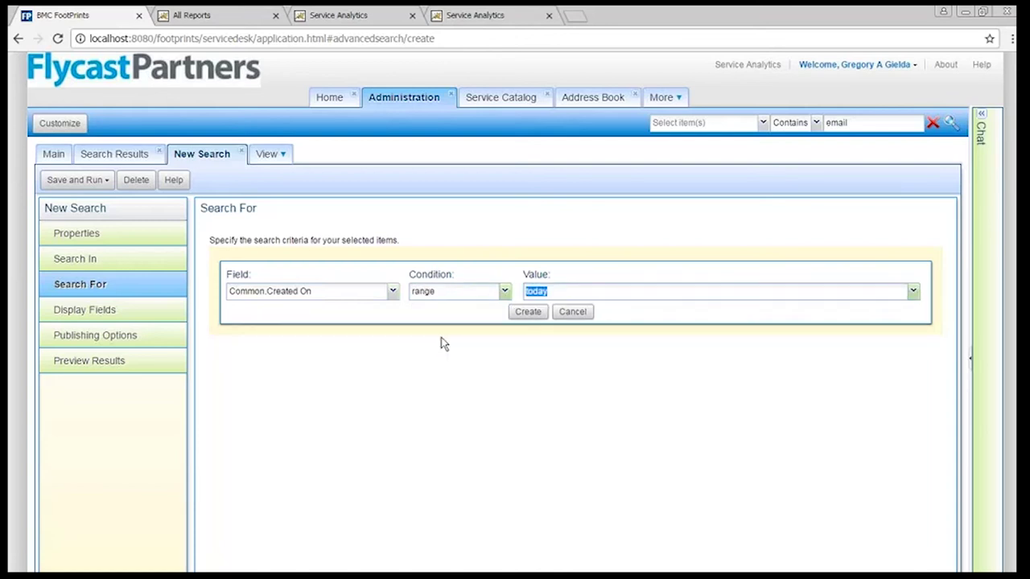
pyautogui.click(913, 293)
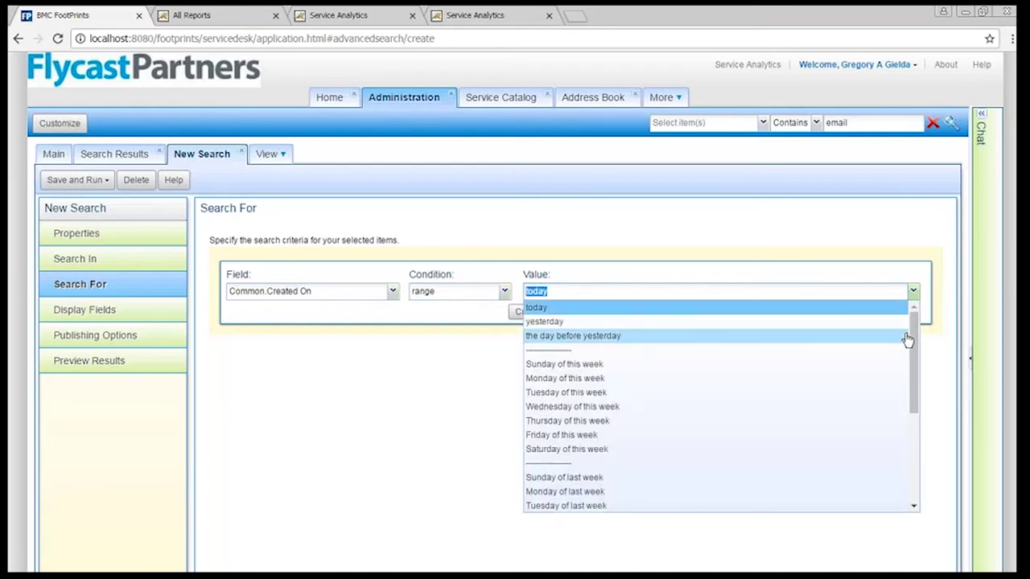
pyautogui.moveTo(920, 421); pyautogui.dragTo(921, 450)
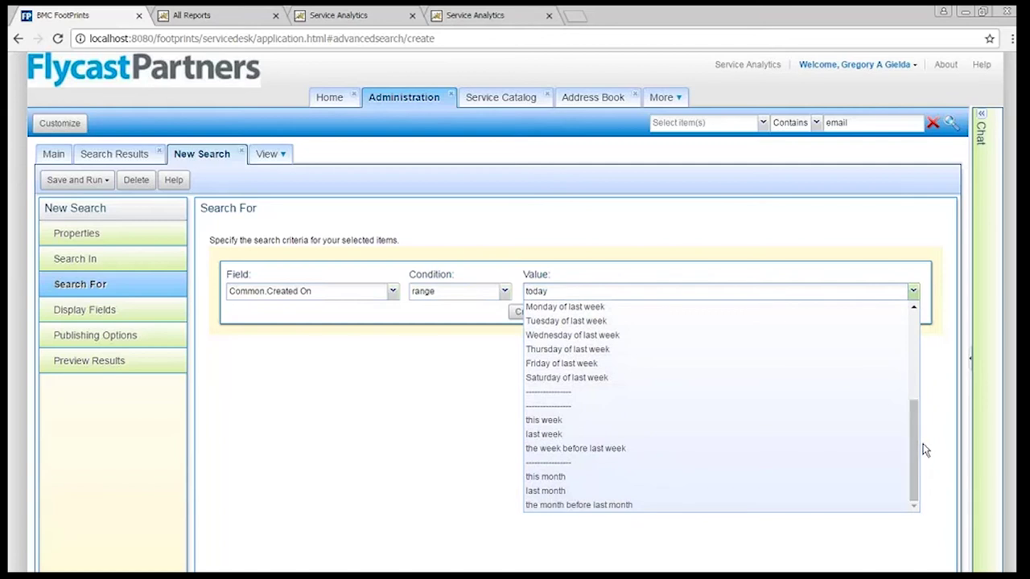
pyautogui.click(332, 493)
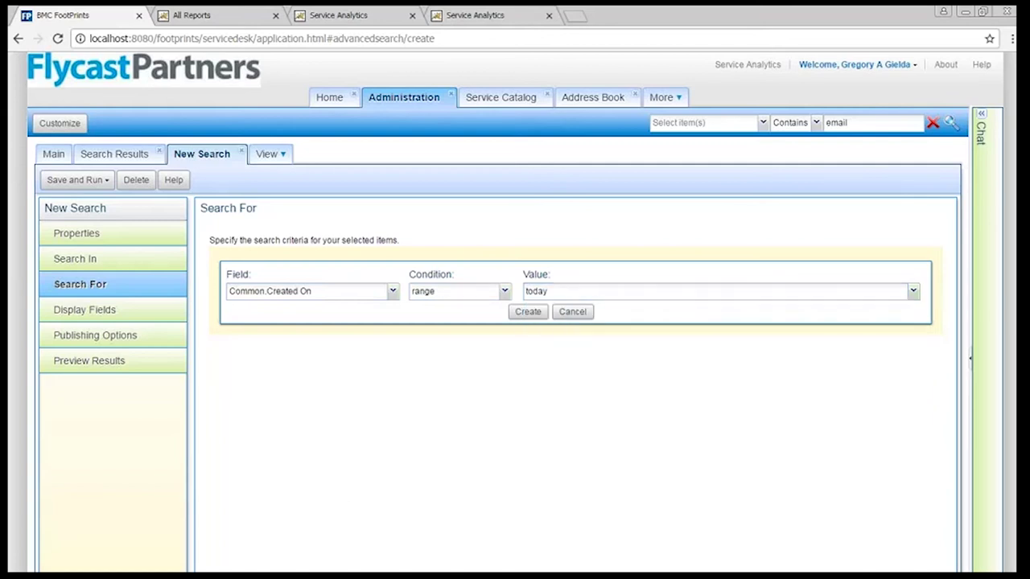
# Step: Set the Created On criterion to a relative condition covering the previous 30 days
pyautogui.click(503, 291)
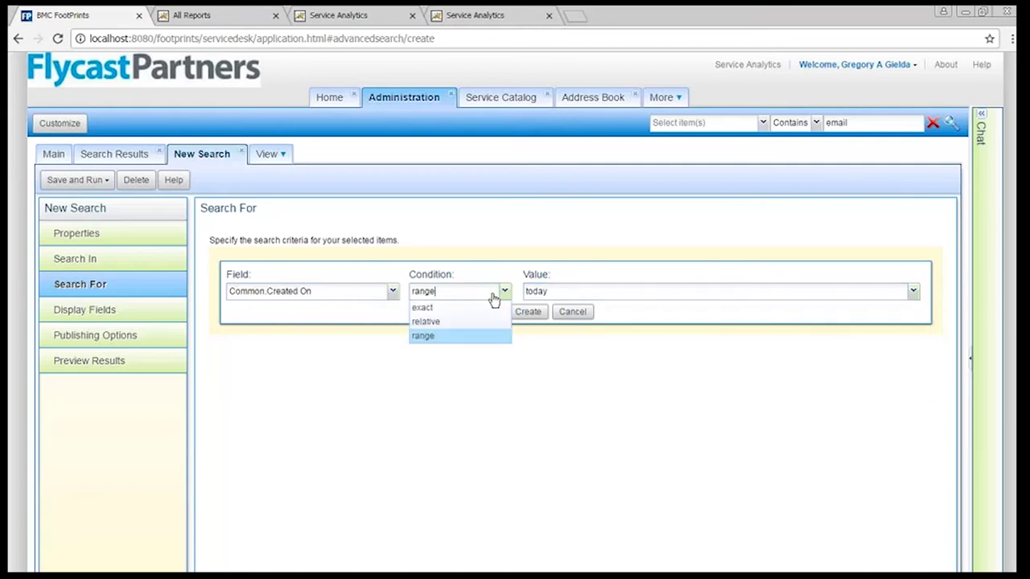
pyautogui.click(451, 322)
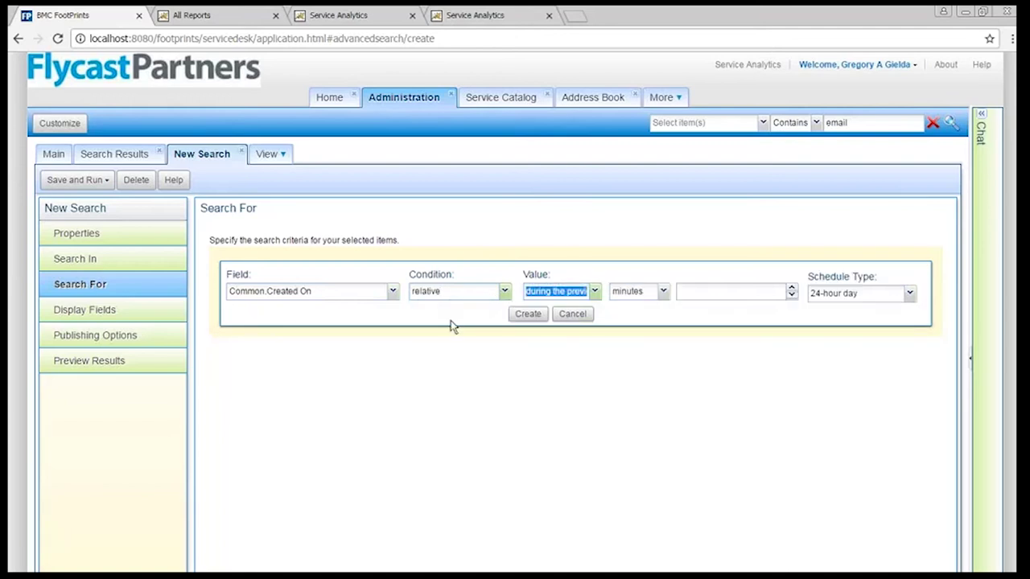
pyautogui.click(663, 292)
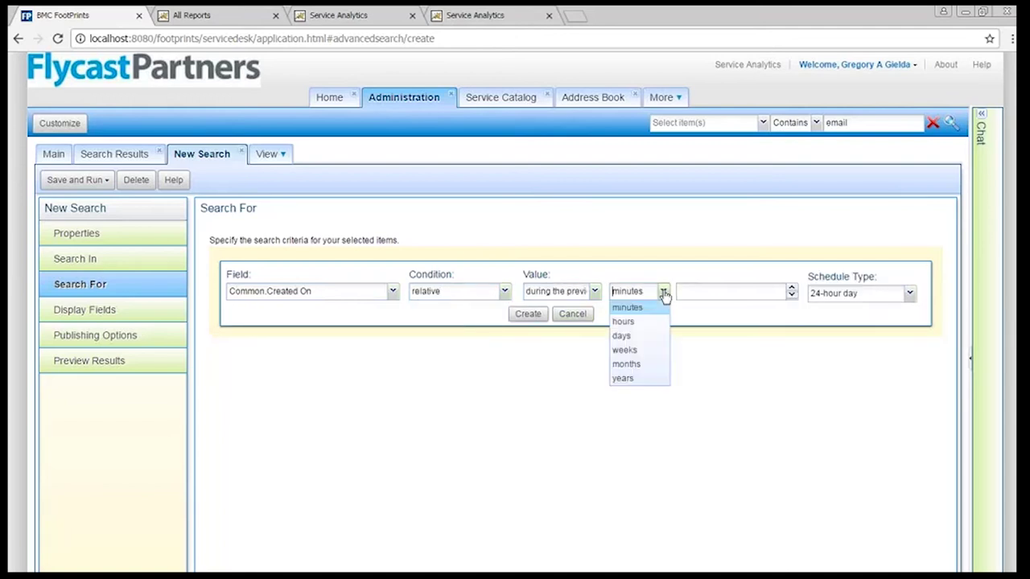
pyautogui.click(644, 337)
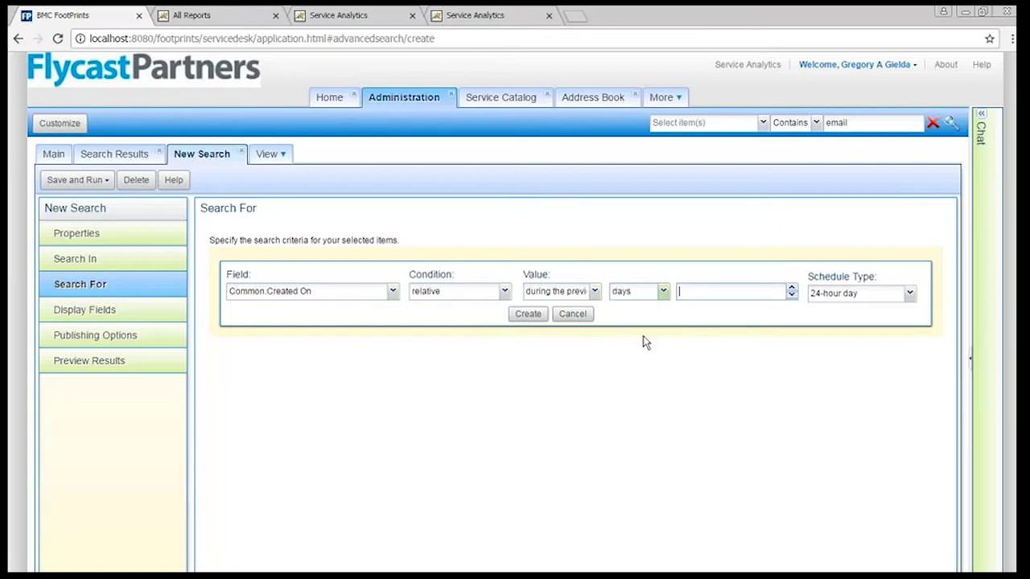
pyautogui.click(710, 299)
pyautogui.write('30')
# Step: View the options for creating a new workspace in Administration, including creation from a template, and dismiss them
pyautogui.click(329, 96)
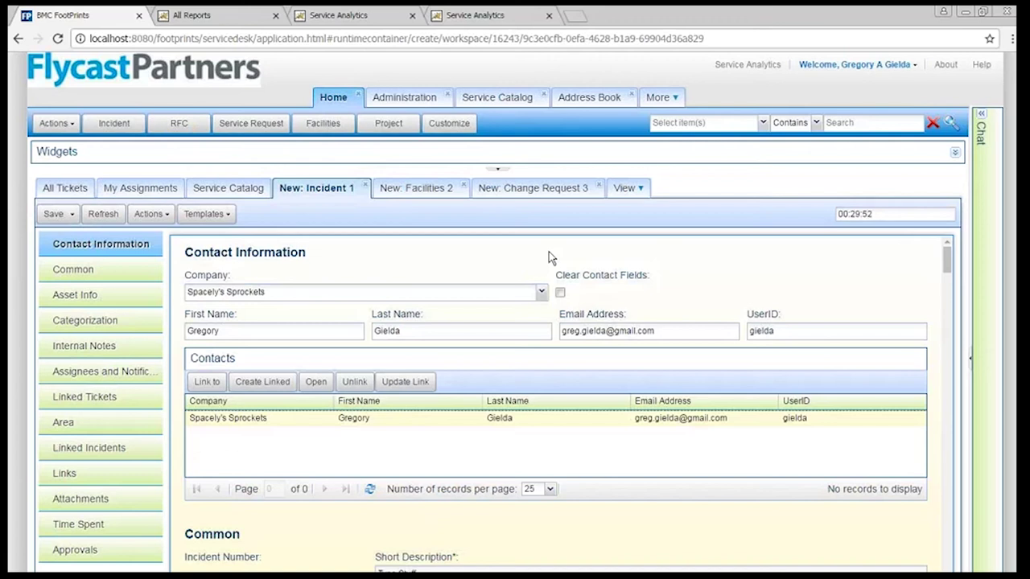
pyautogui.click(404, 96)
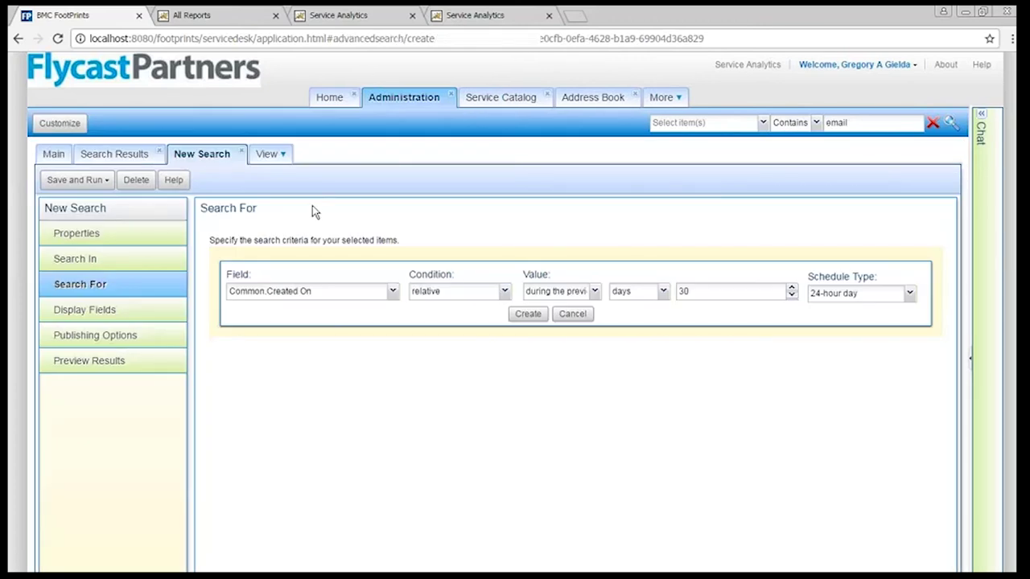
pyautogui.click(64, 157)
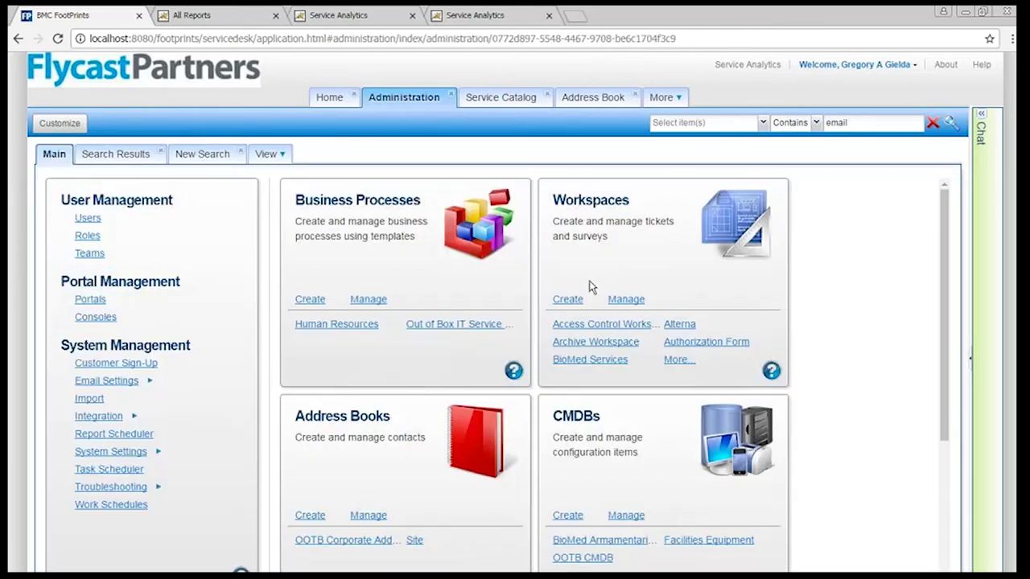
pyautogui.click(566, 300)
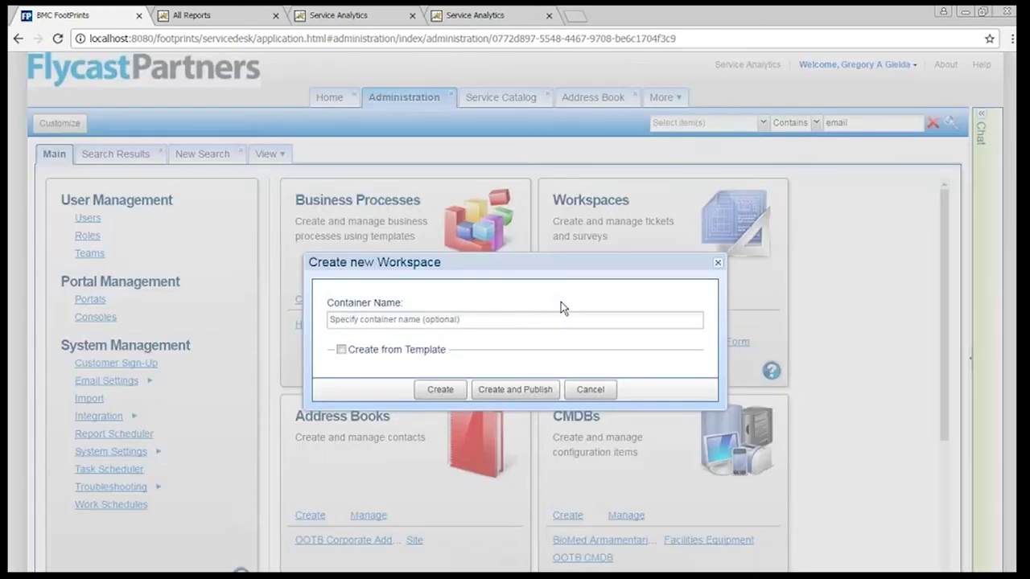
pyautogui.click(341, 350)
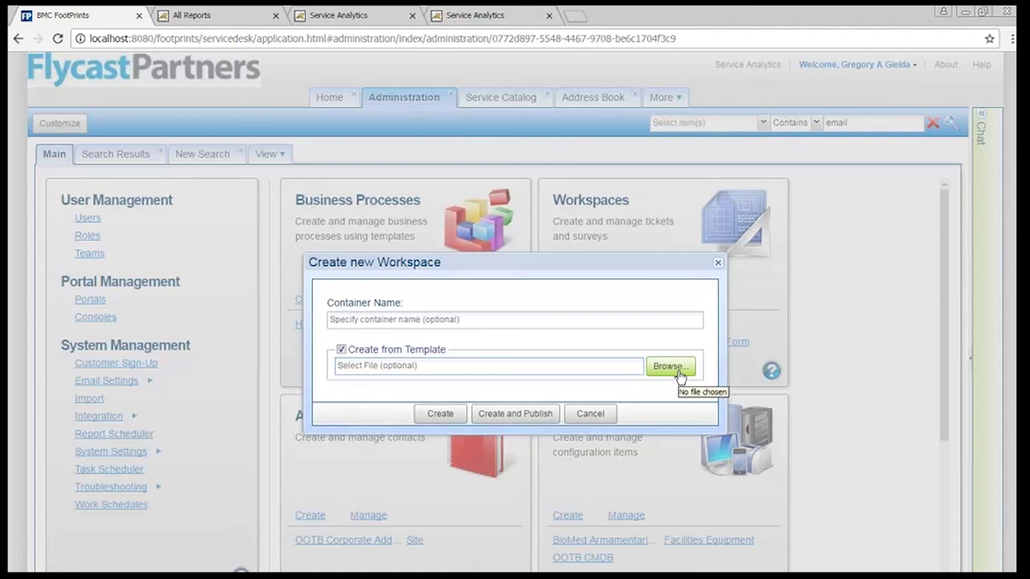
pyautogui.click(593, 416)
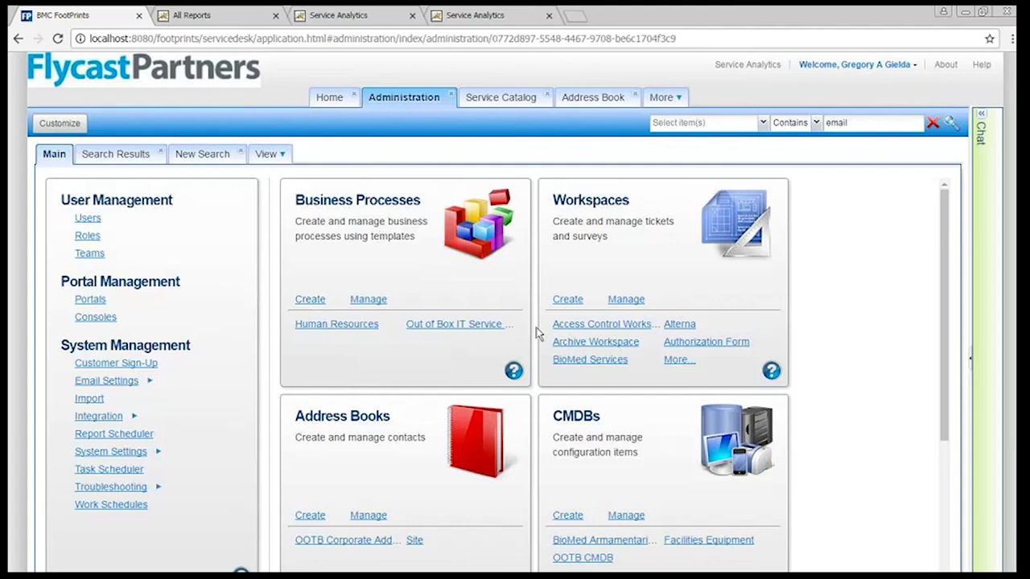
pyautogui.click(563, 299)
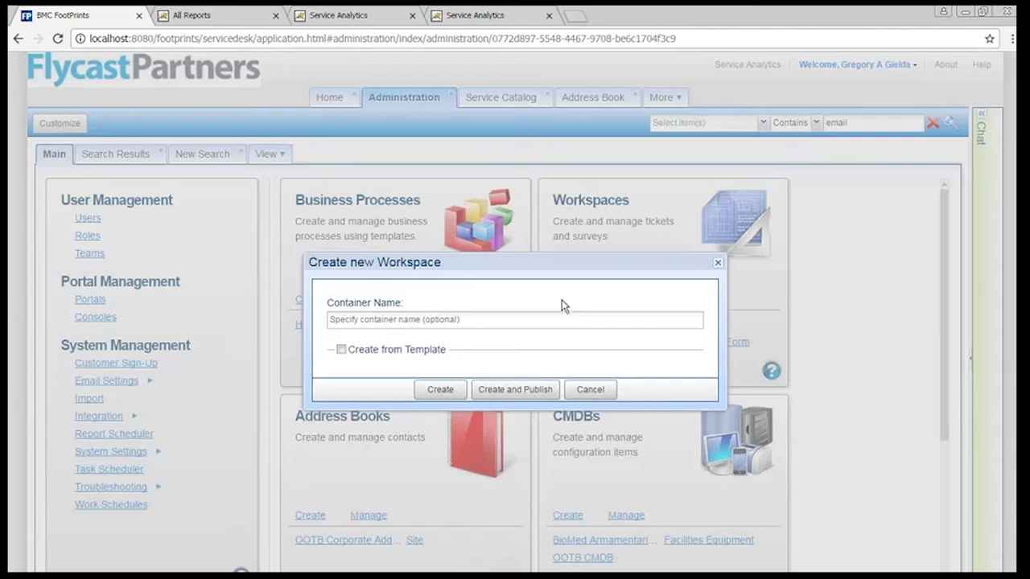
pyautogui.click(591, 390)
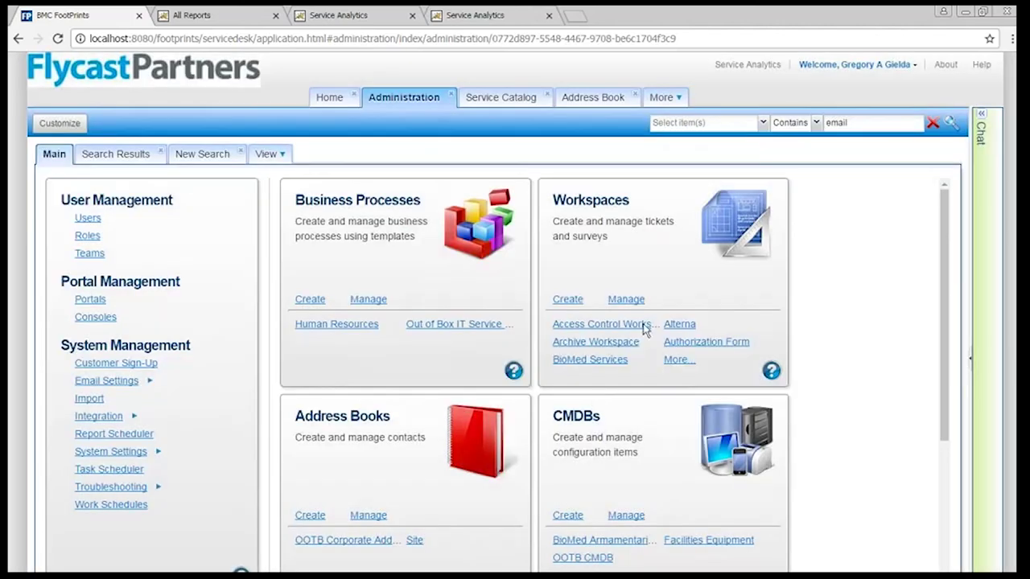
# Step: Open the OOTB Change Management workspace for editing and add a new workspace item to its record definitions
pyautogui.click(629, 299)
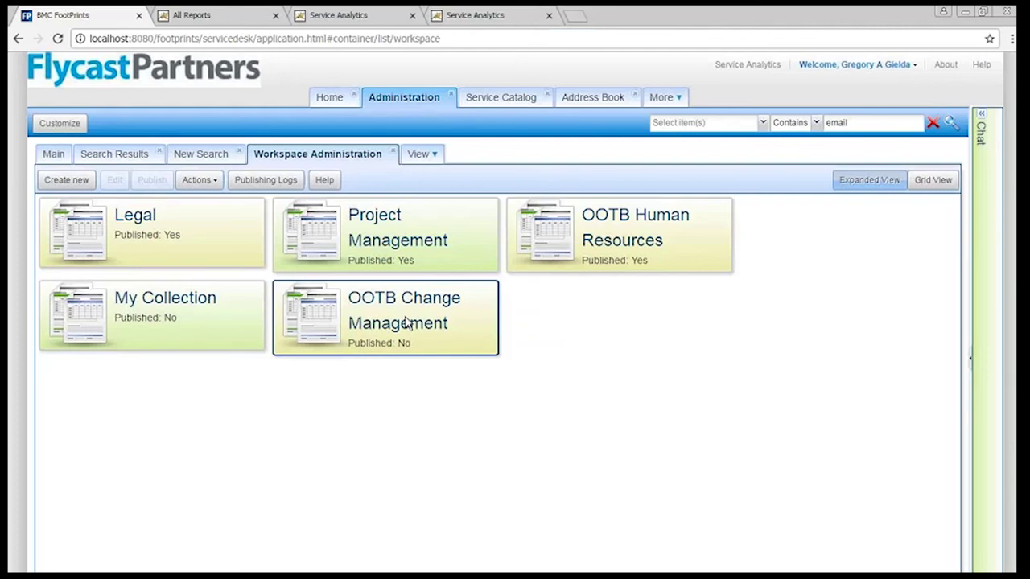
pyautogui.doubleClick(406, 322)
pyautogui.click(243, 258)
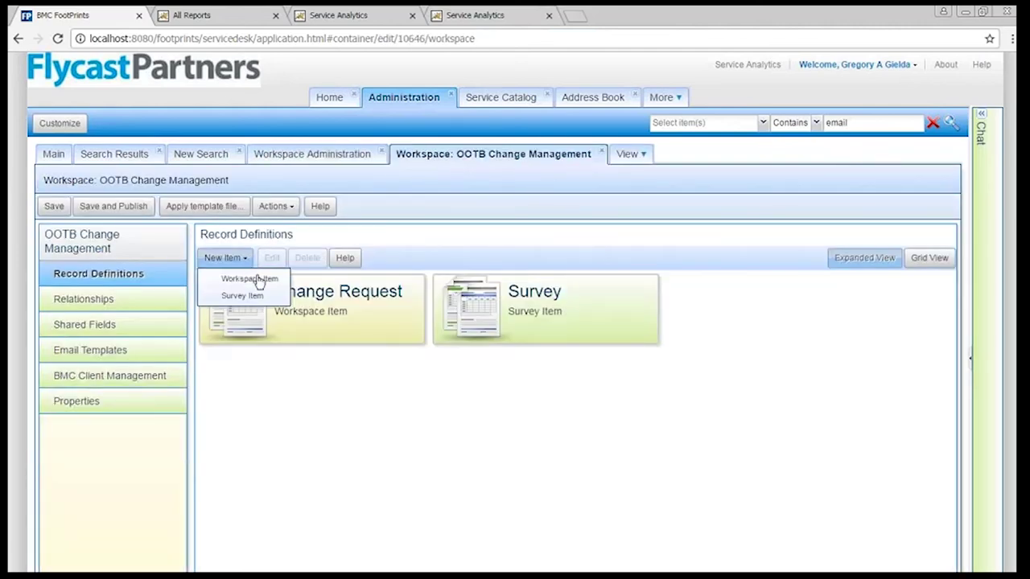
pyautogui.click(249, 279)
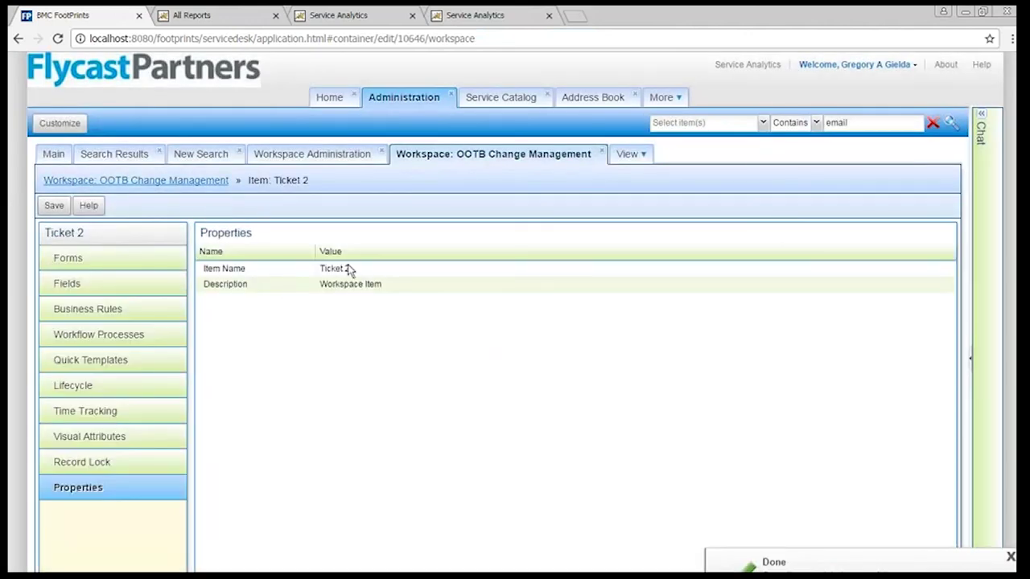
# Step: Select the new item among the workspace's record definitions, close the workspace and return to the open incident form
pyautogui.click(172, 183)
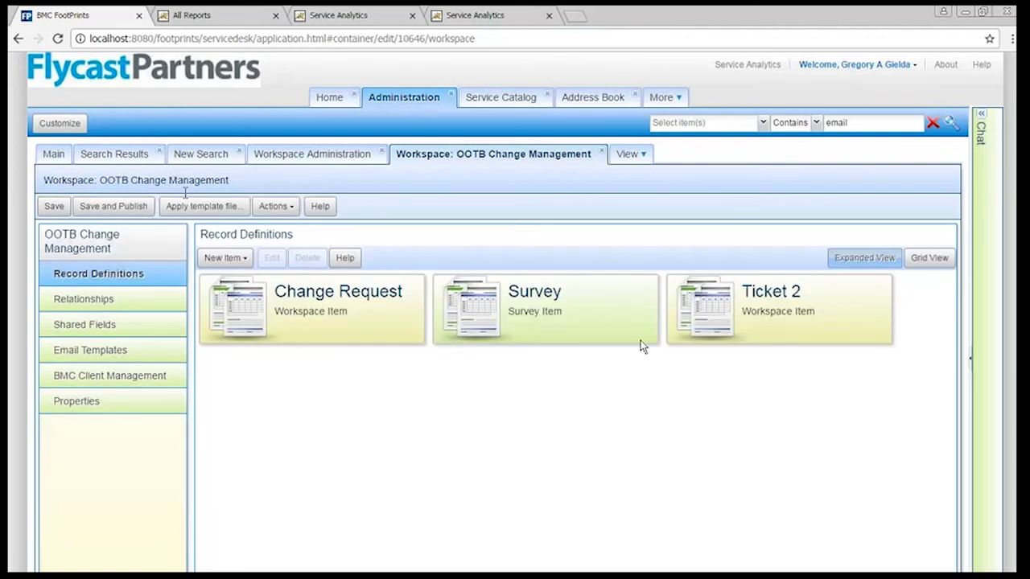
pyautogui.click(723, 326)
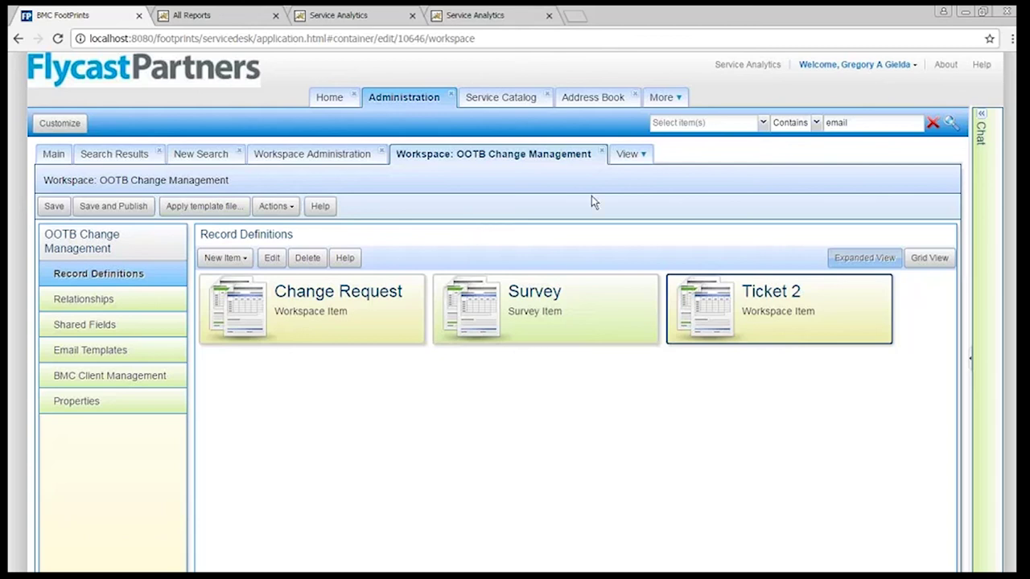
pyautogui.click(601, 153)
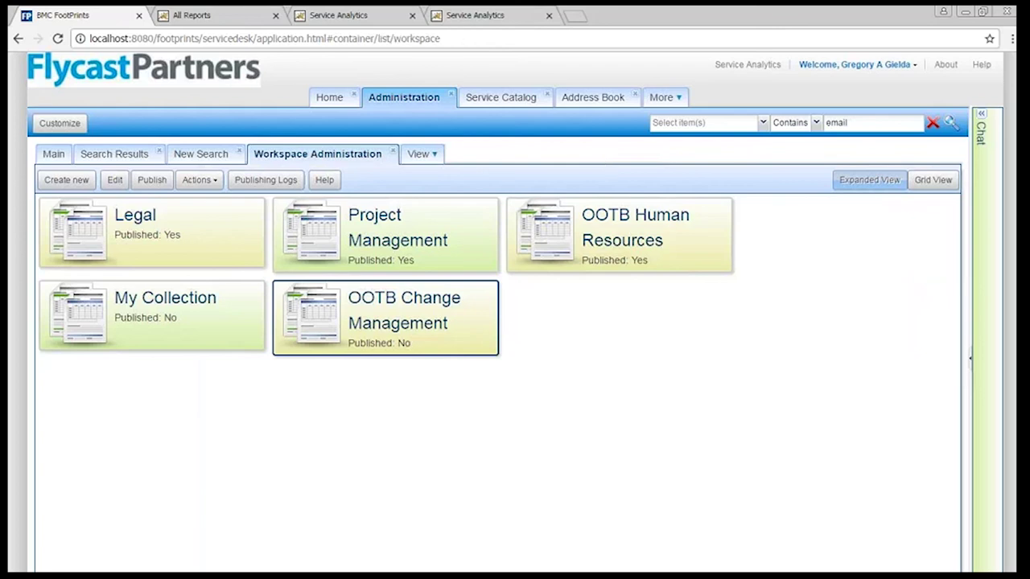
pyautogui.click(332, 100)
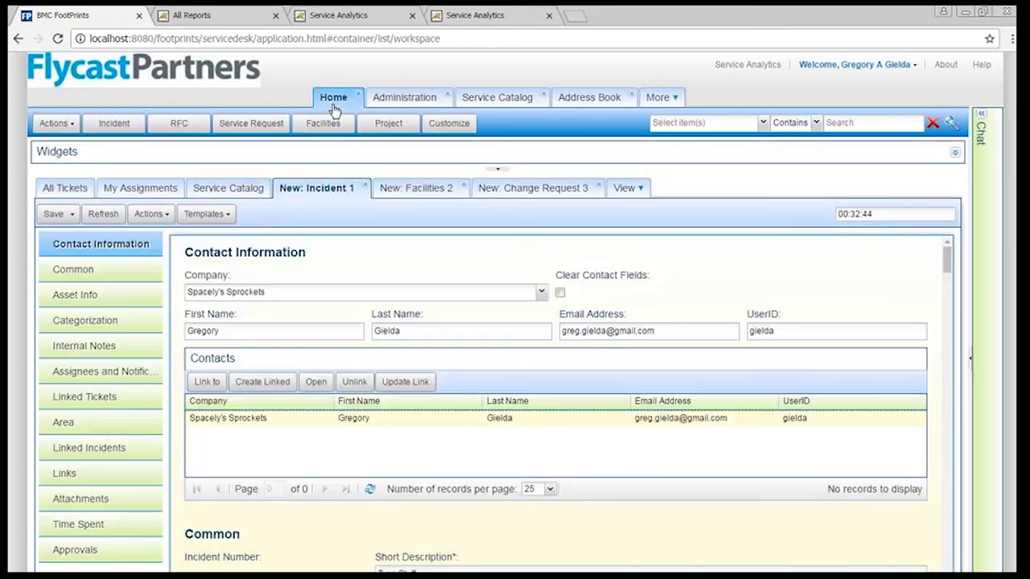